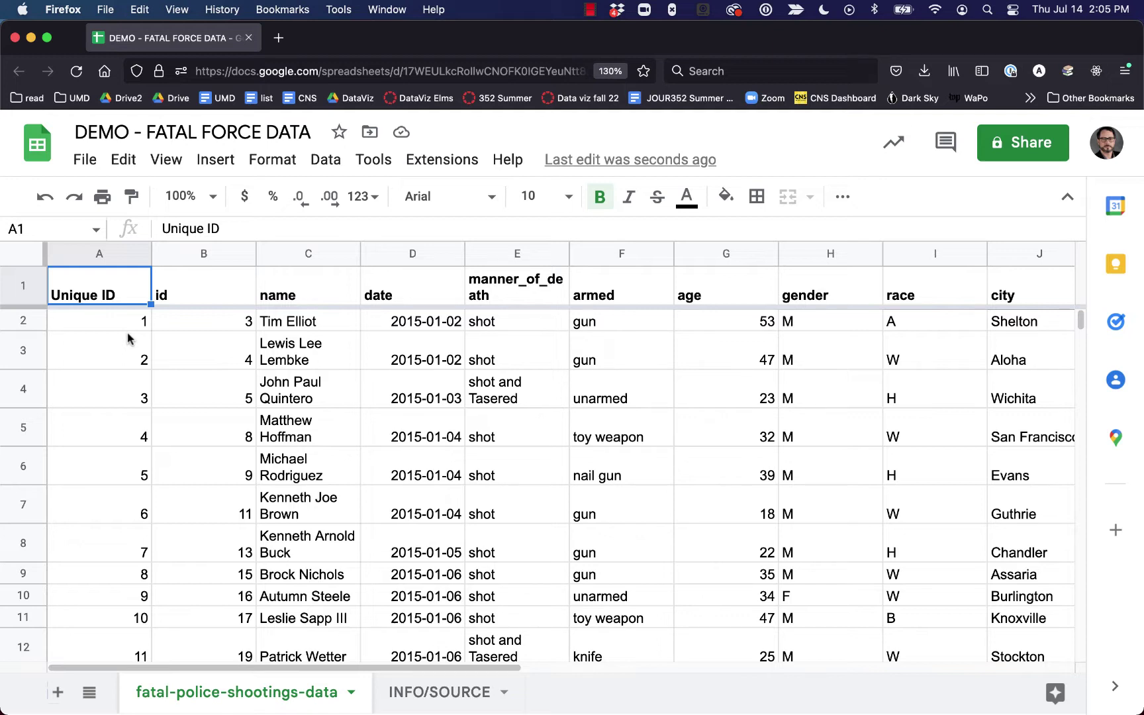
Step: Check the dates of the earliest and latest incidents in the data
click(428, 323)
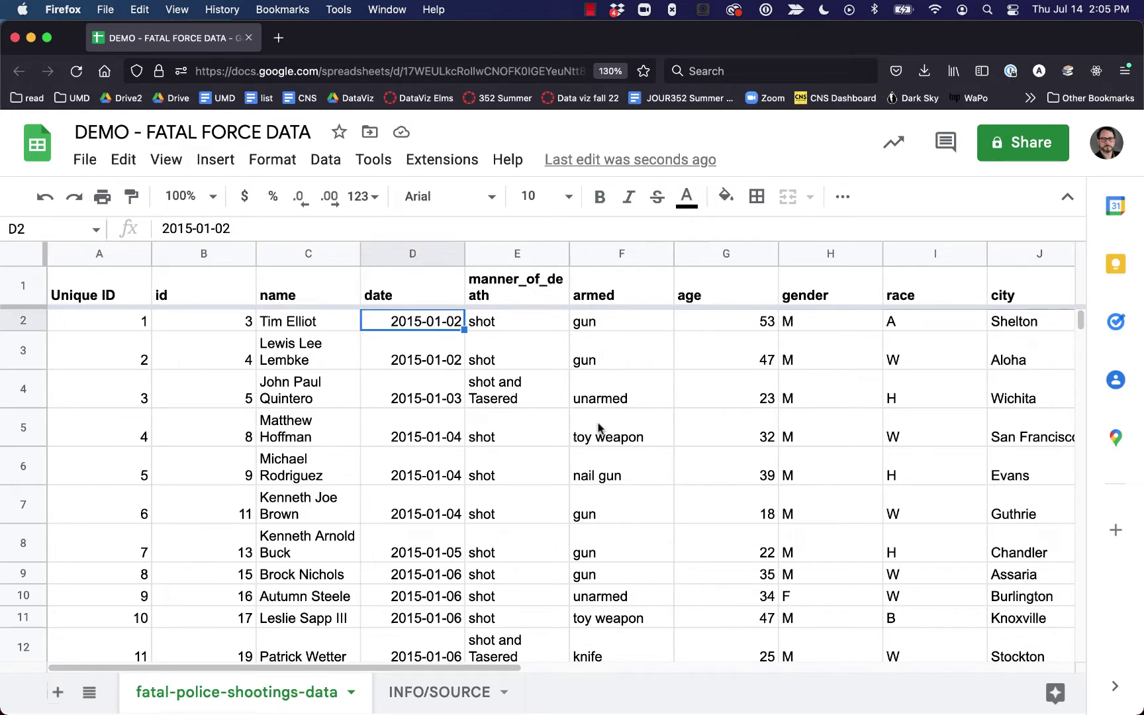
drag(1078, 320, 1073, 652)
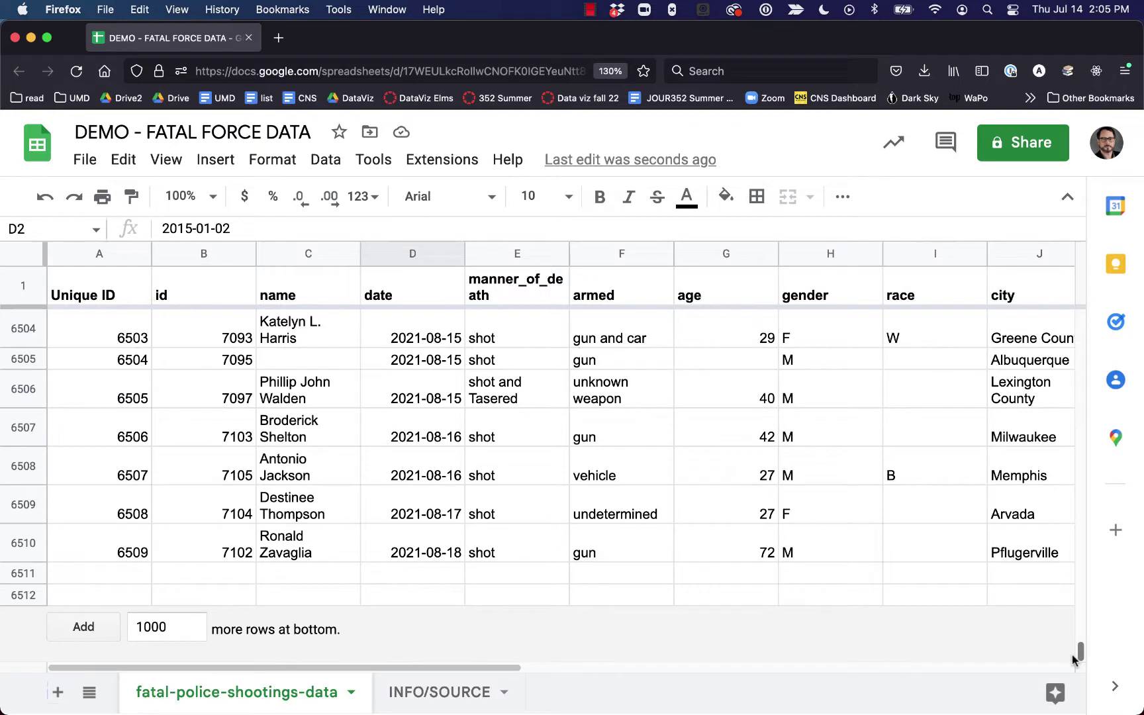
click(440, 552)
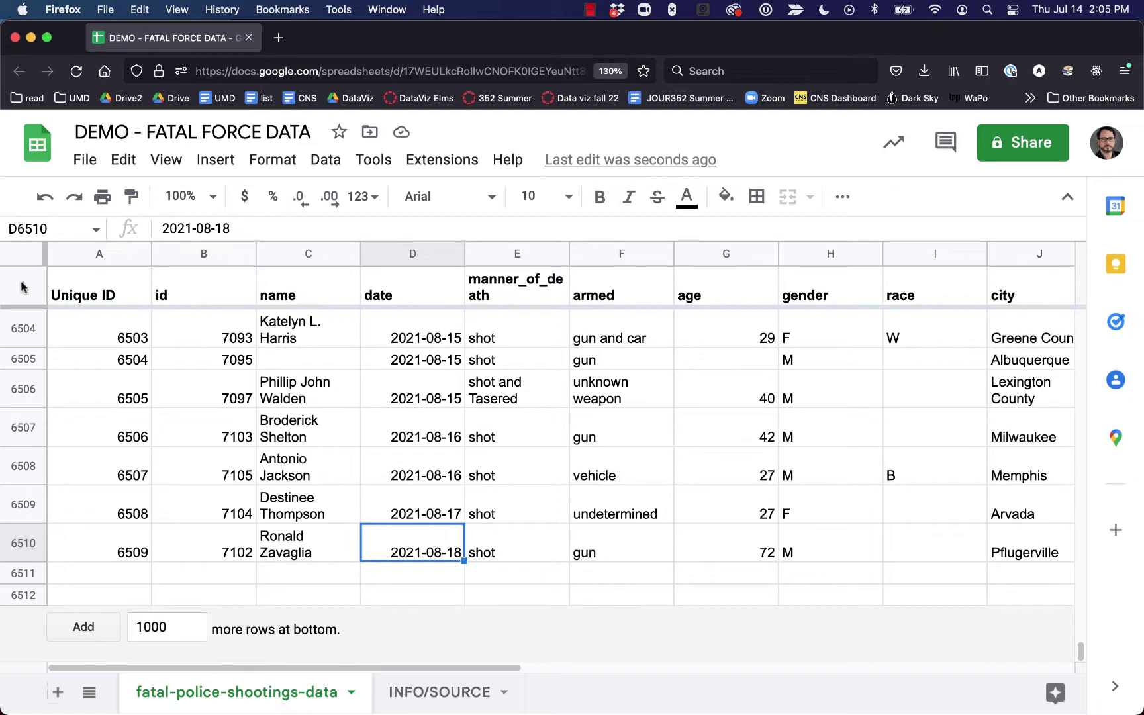
drag(1080, 650, 1082, 299)
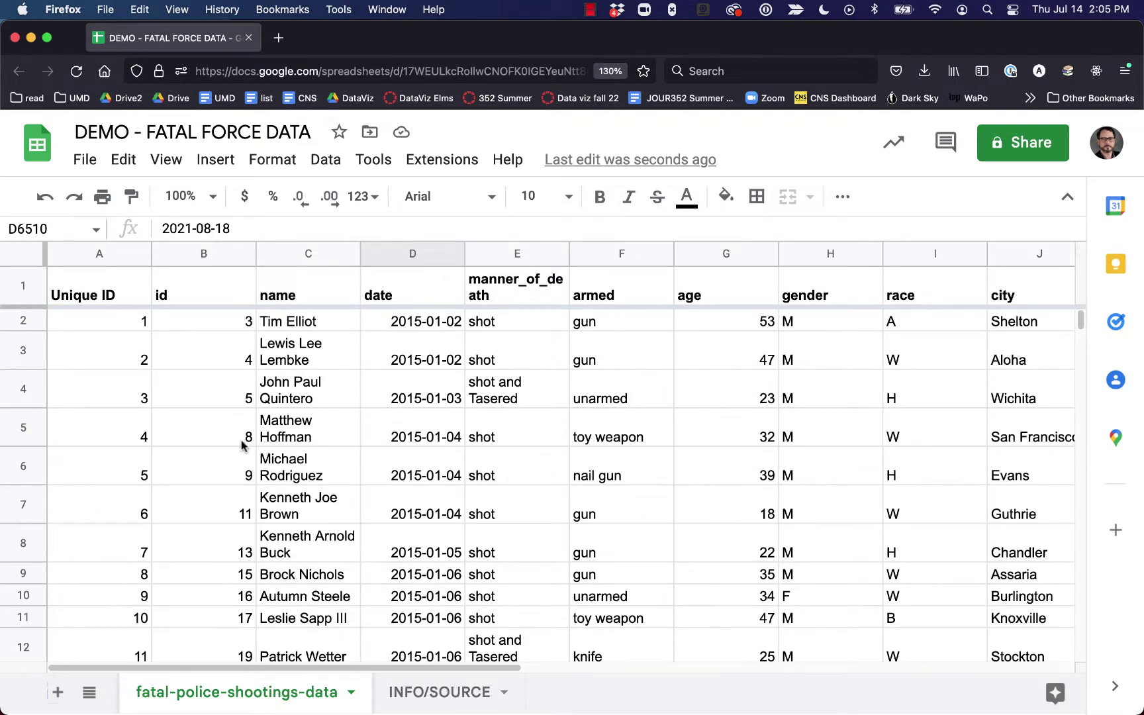
Step: Select the first incident's row and look at its Unique ID and name
click(24, 317)
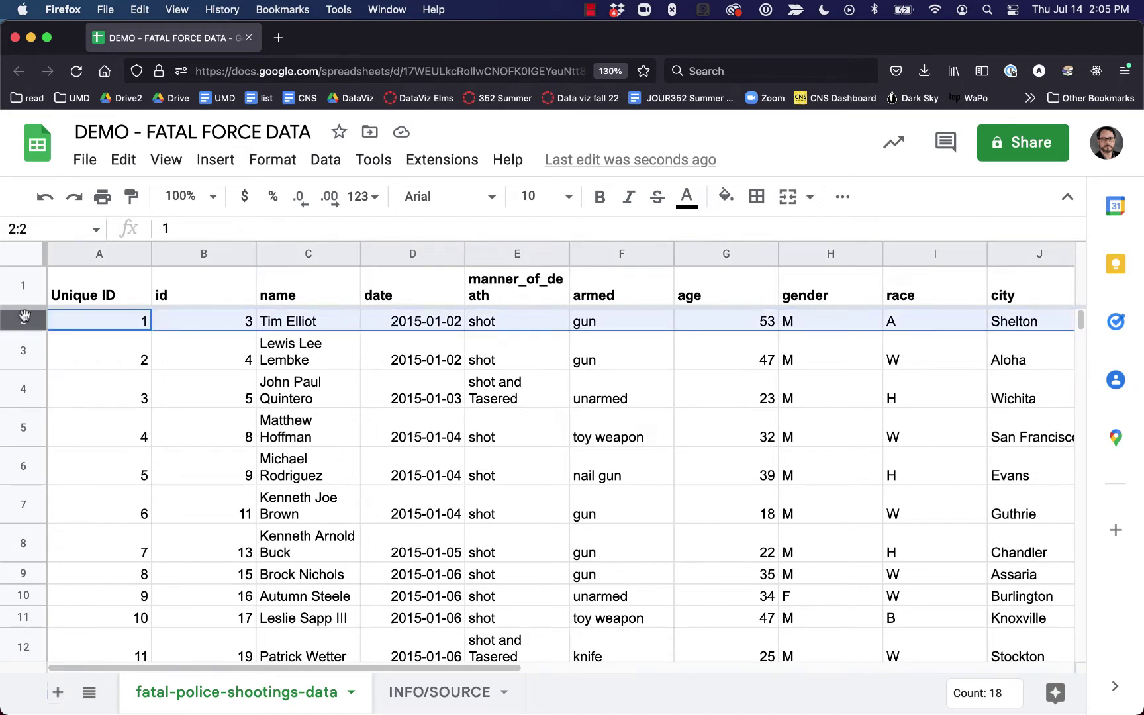
key(Down)
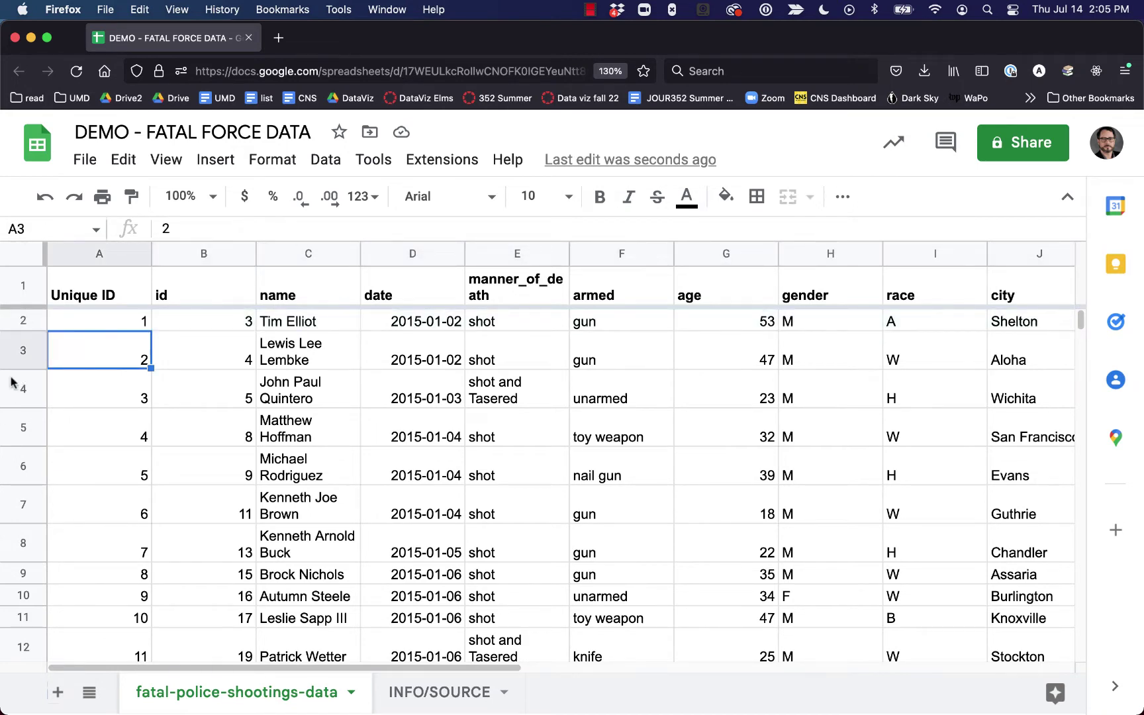
click(30, 352)
click(25, 319)
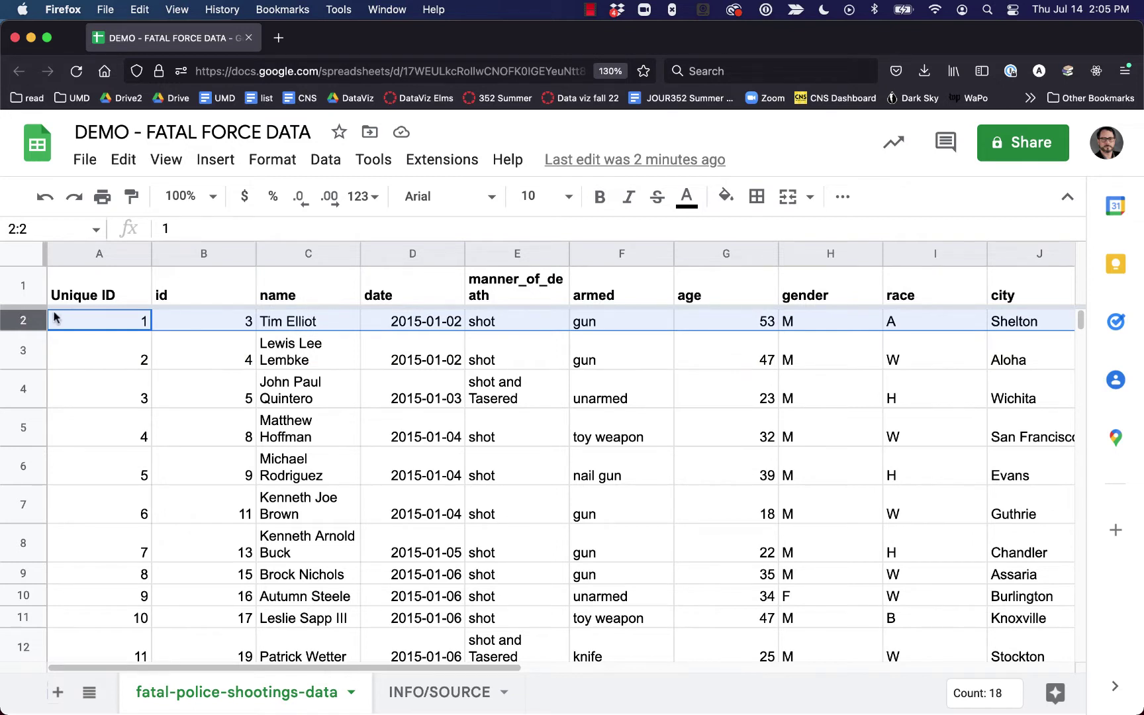
click(101, 326)
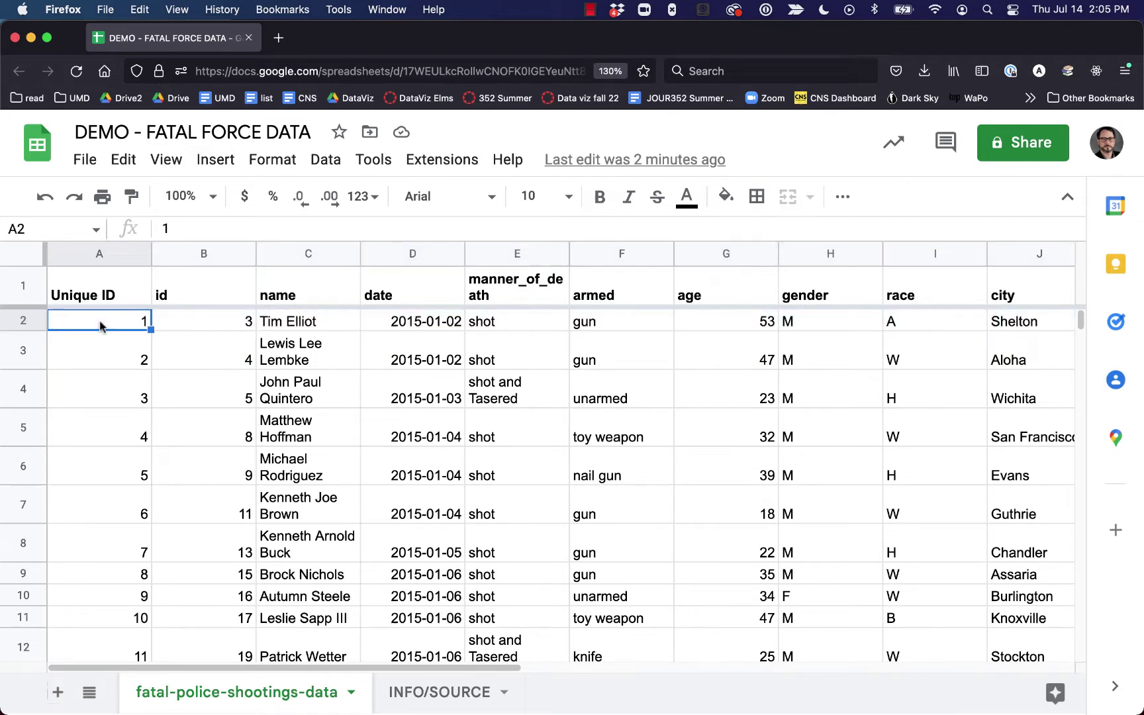
click(278, 321)
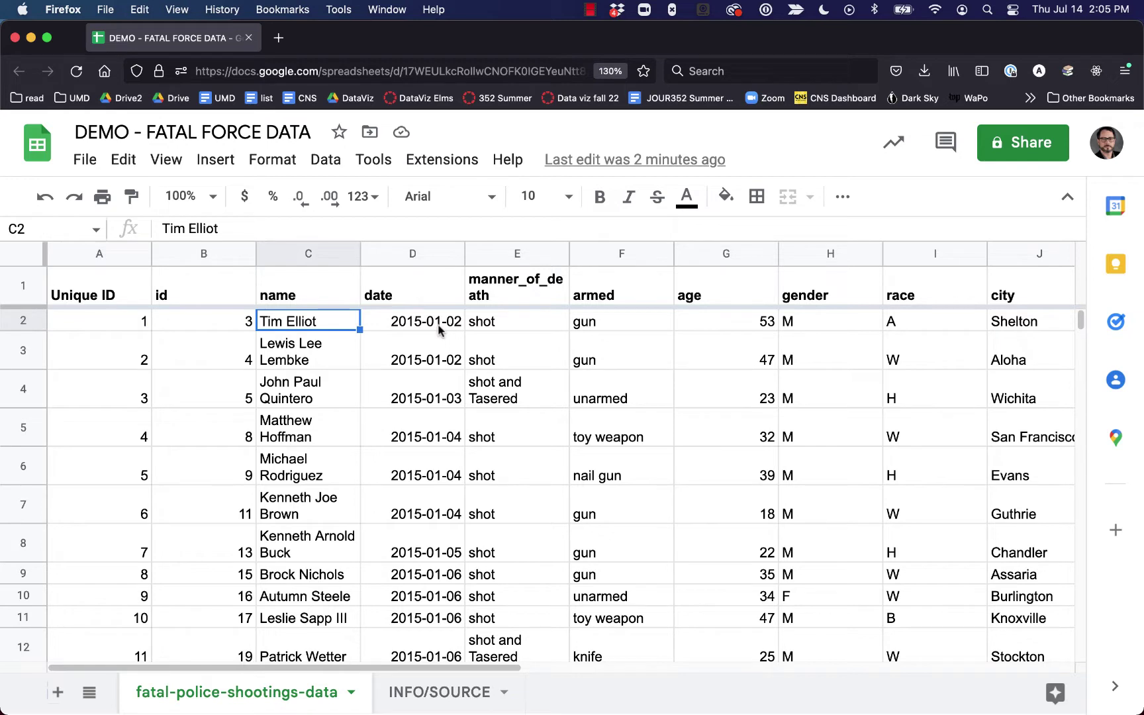
Step: Step through the first record's fields from manner_of_death to latitude
key(Right)
key(Right)
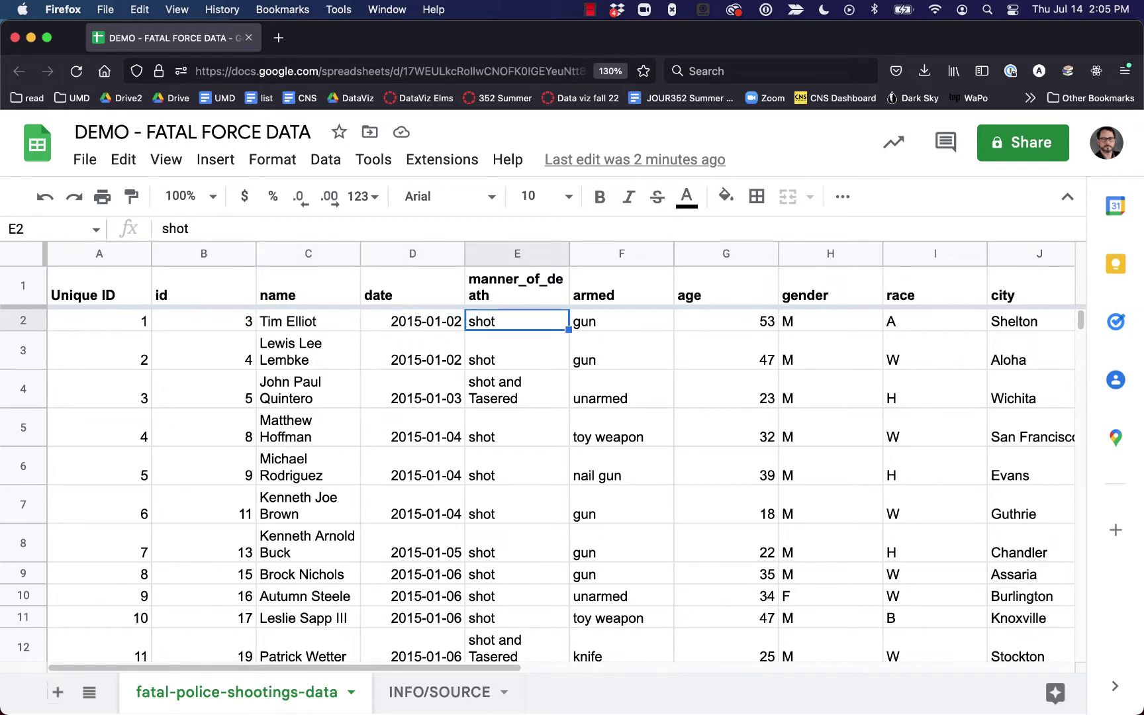
key(Right)
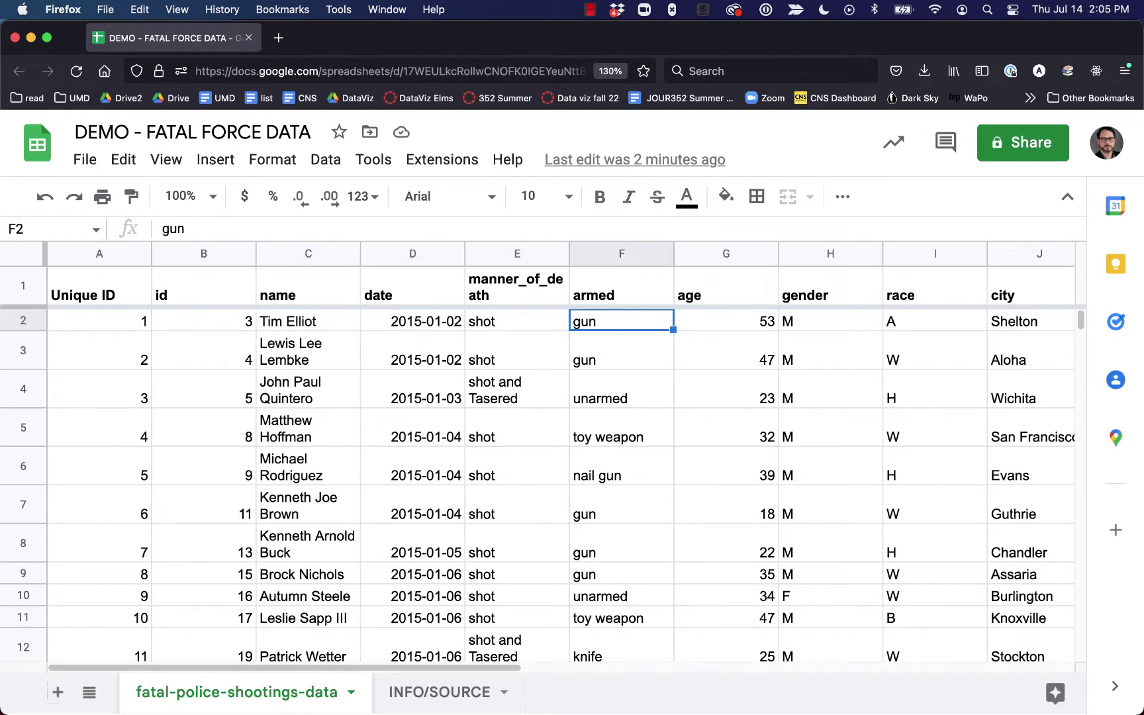
key(Right)
key(Right)
key(Right)
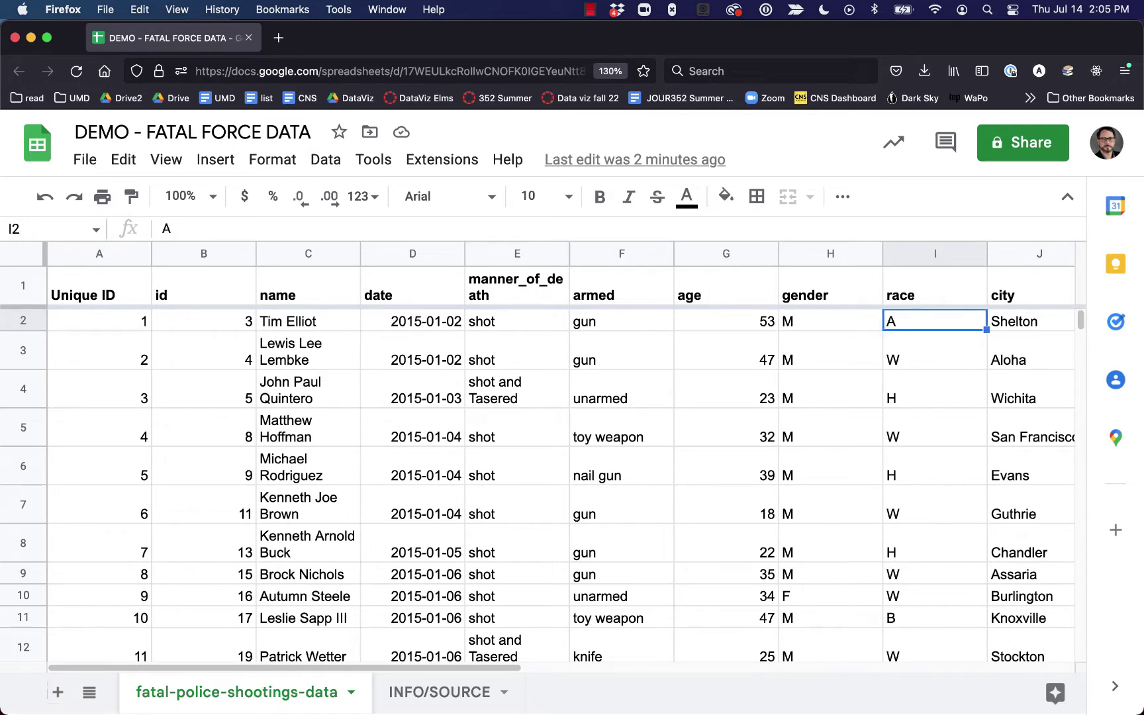
key(Right)
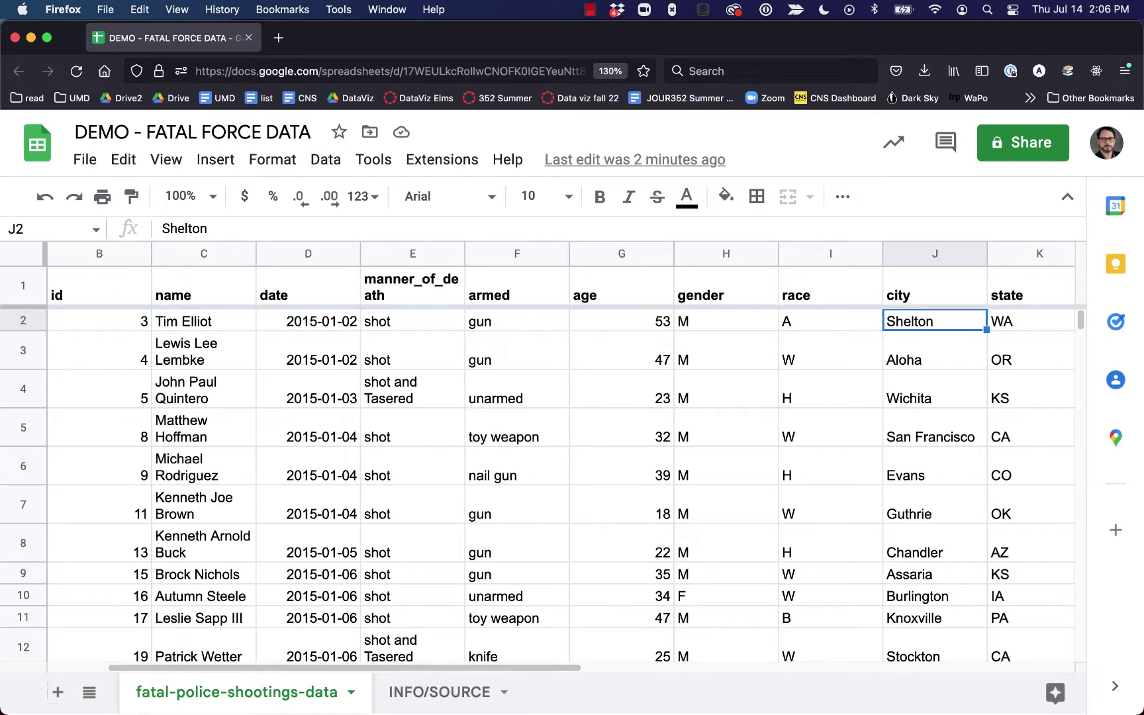
key(Right)
key(Right)
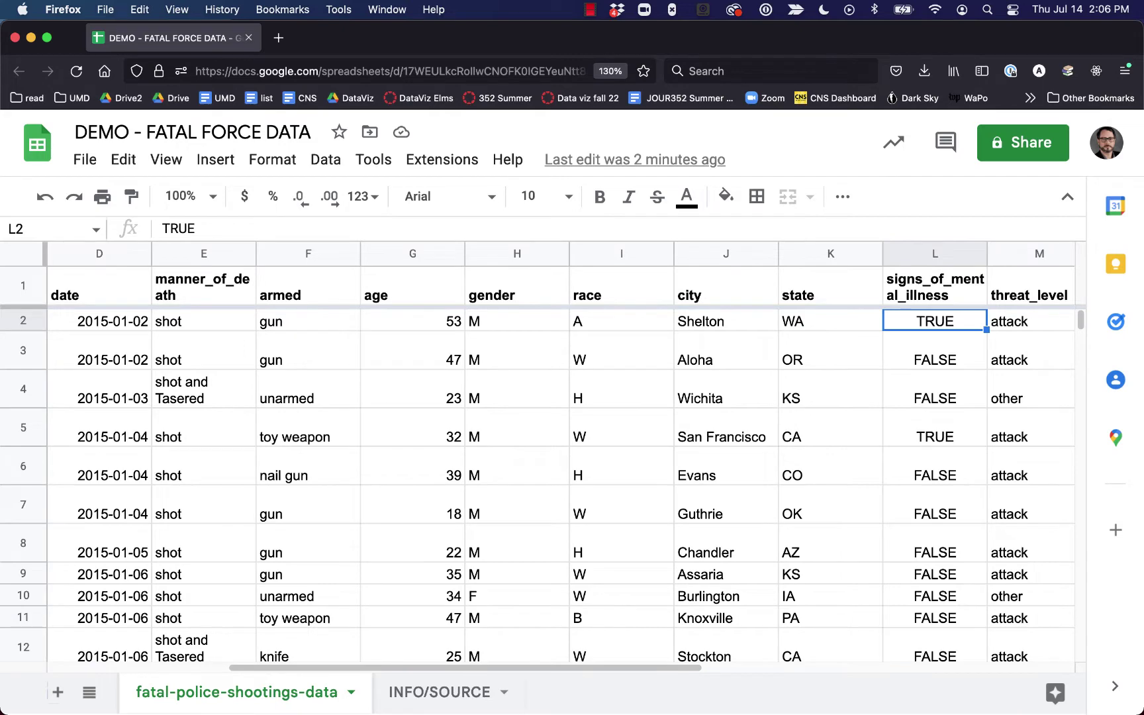
key(Right)
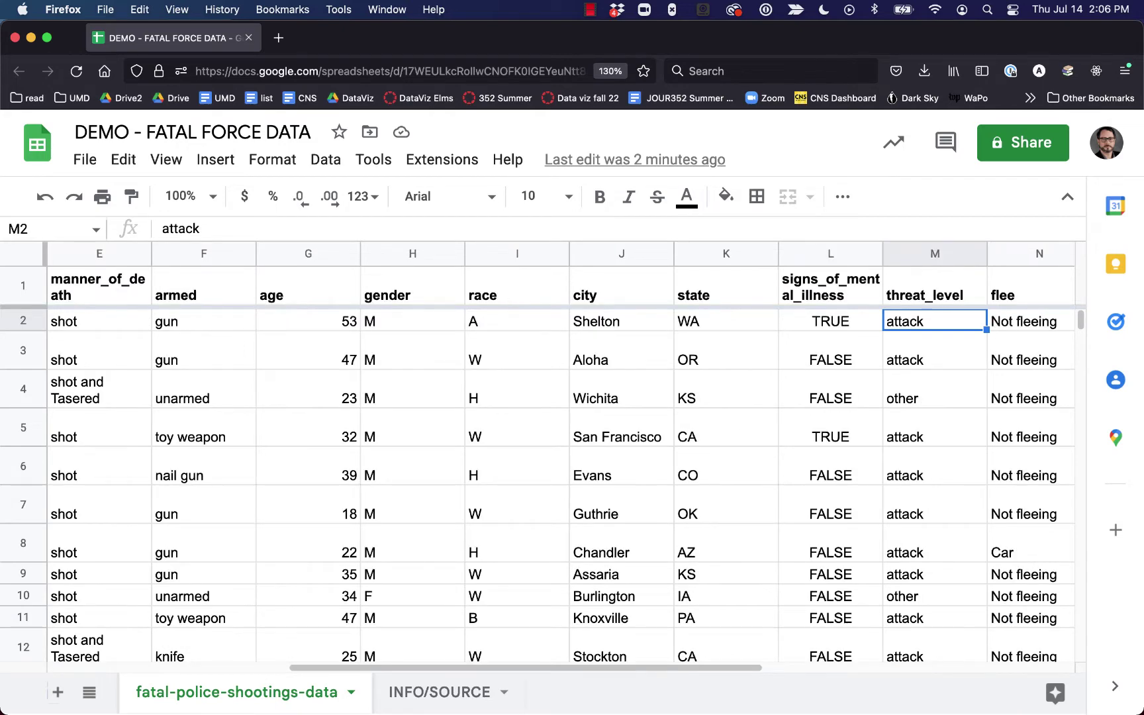
key(Right)
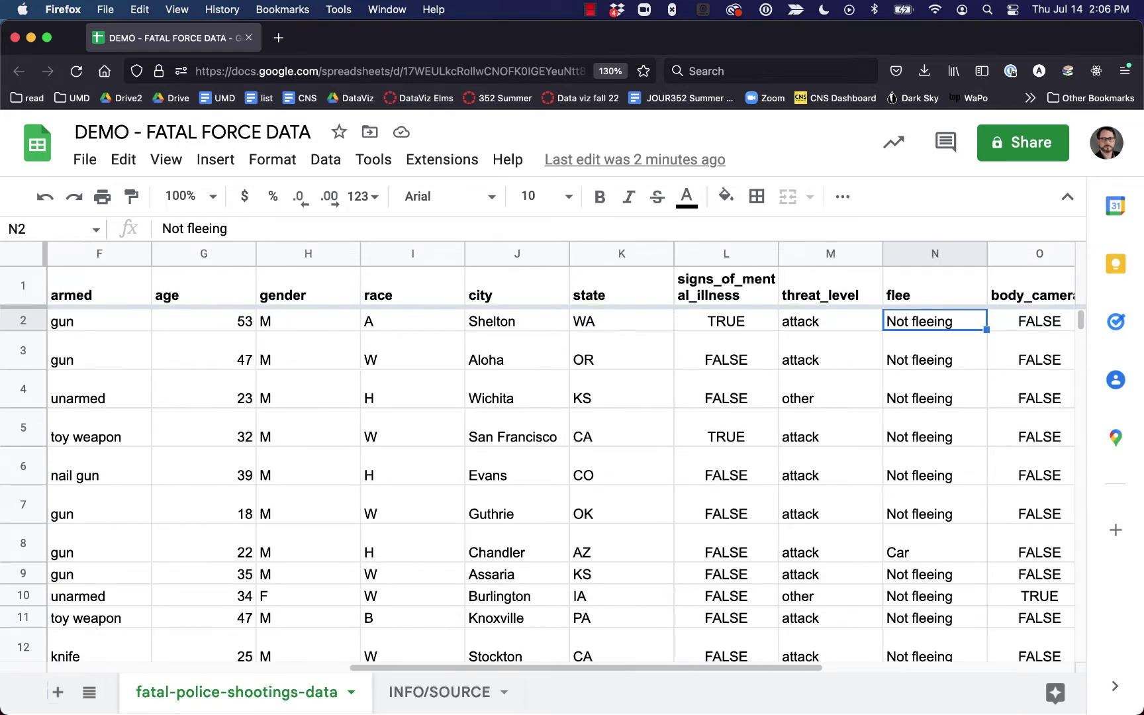
key(Right)
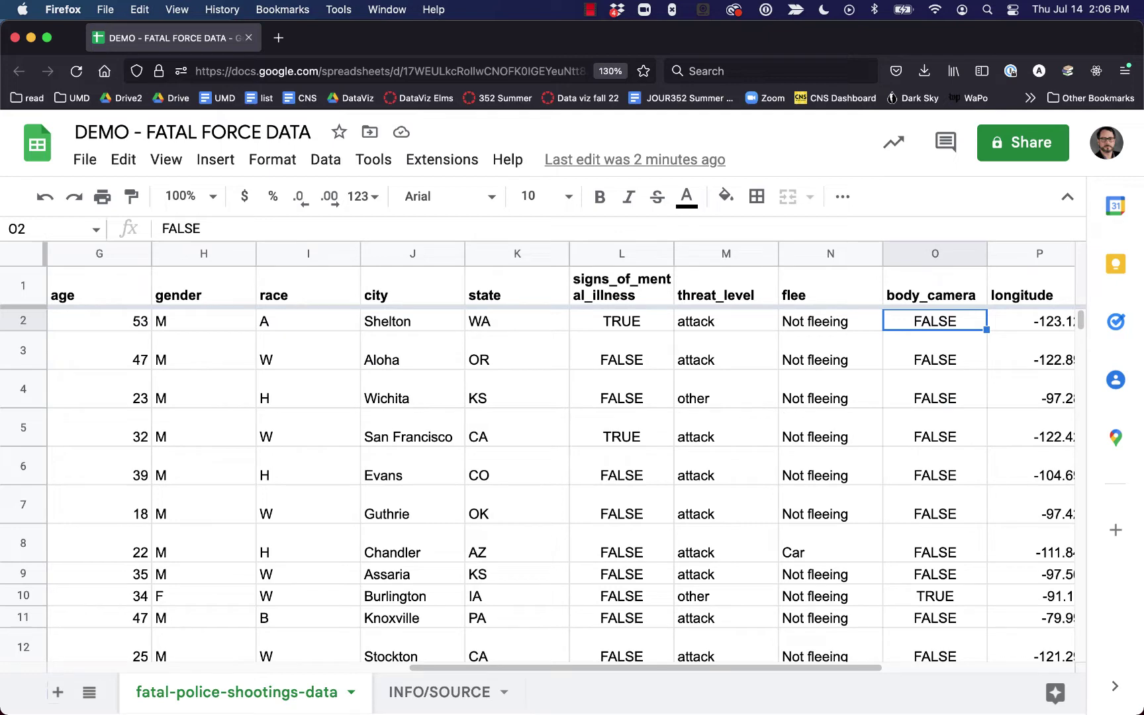
key(Right)
key(Right)
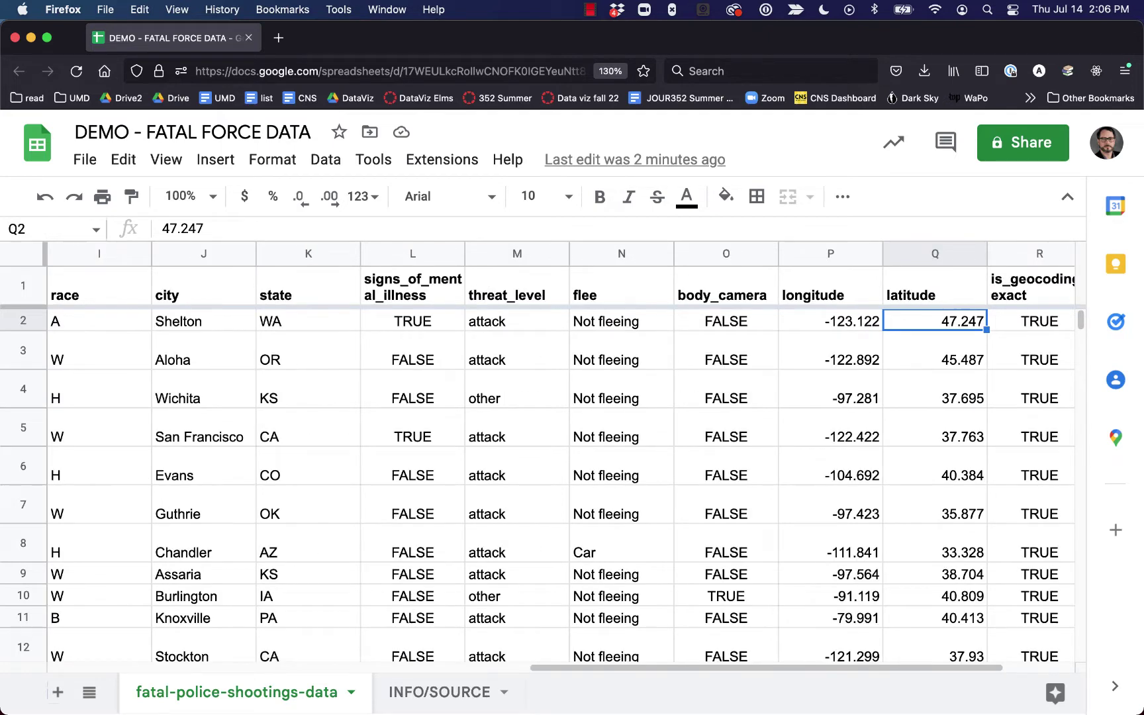
key(Right)
key(Left)
key(Left)
key(Left)
key(Left)
key(Left)
key(Left)
key(Left)
key(Left)
key(Left)
key(Left)
key(Left)
key(Left)
key(Left)
key(Left)
key(Left)
key(Left)
key(Left)
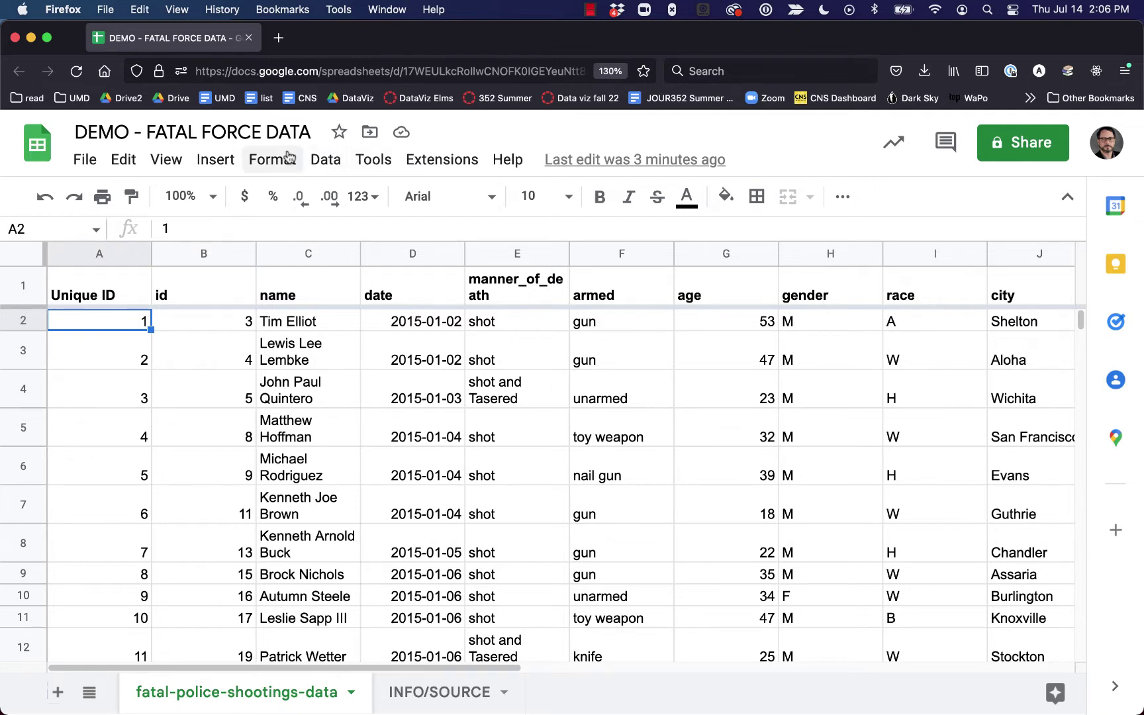
Step: Insert a pivot table from A1:S6510 on a new sheet
click(225, 161)
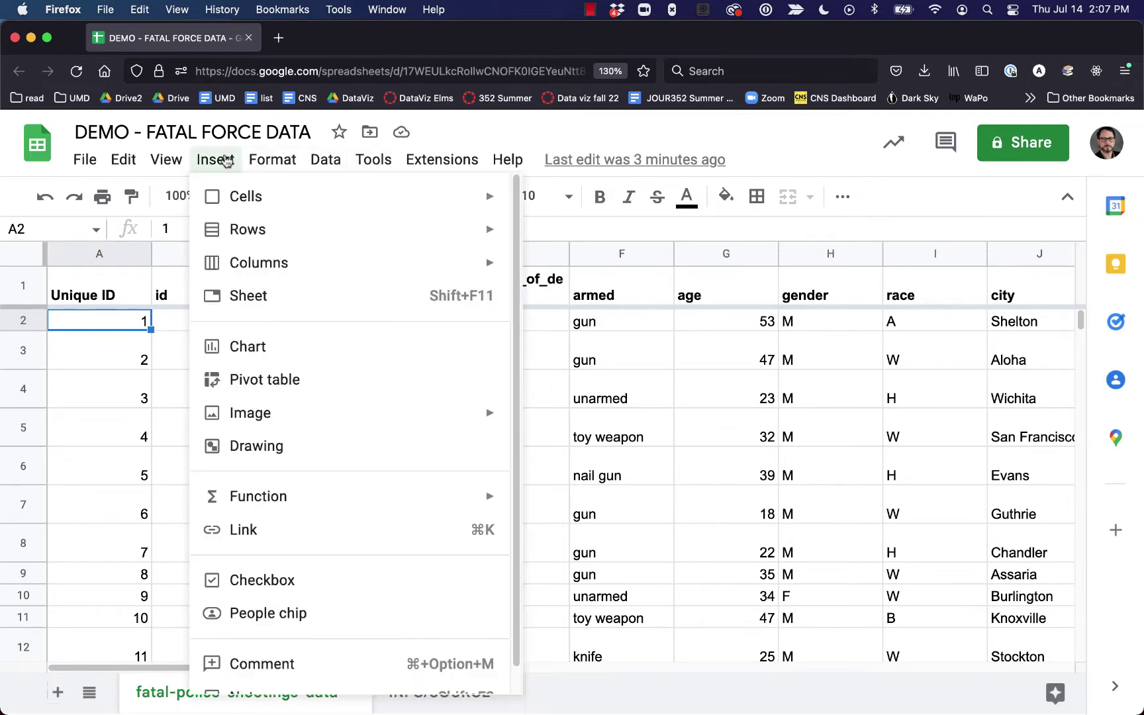
click(304, 375)
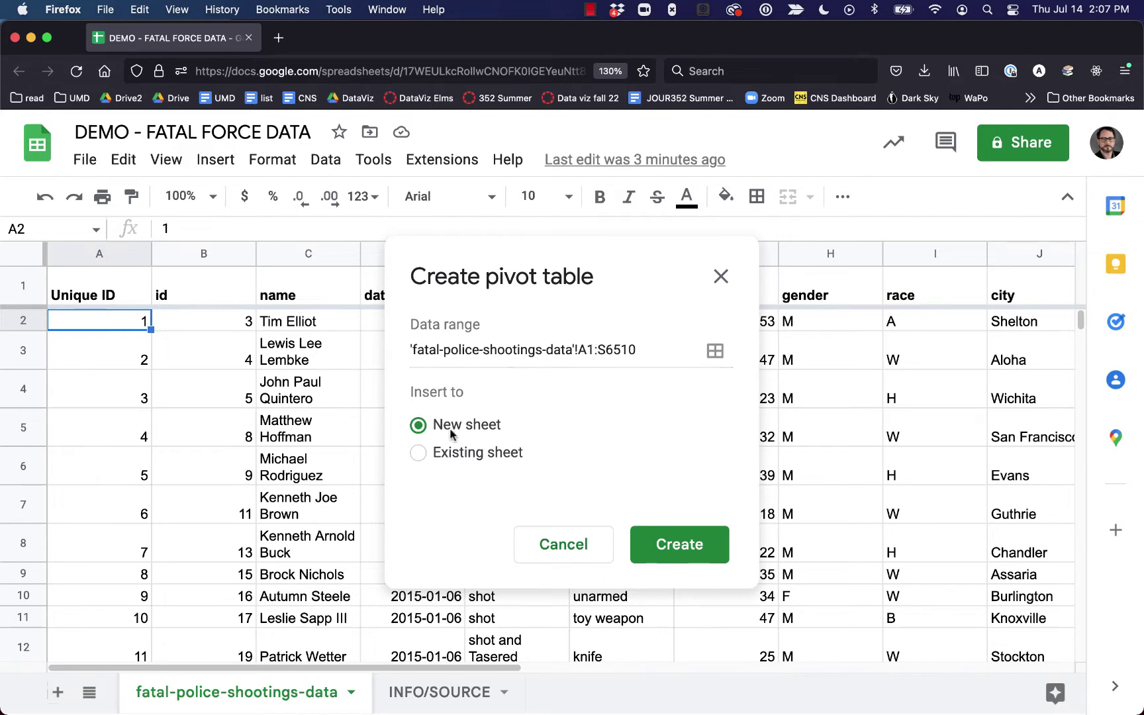
click(685, 550)
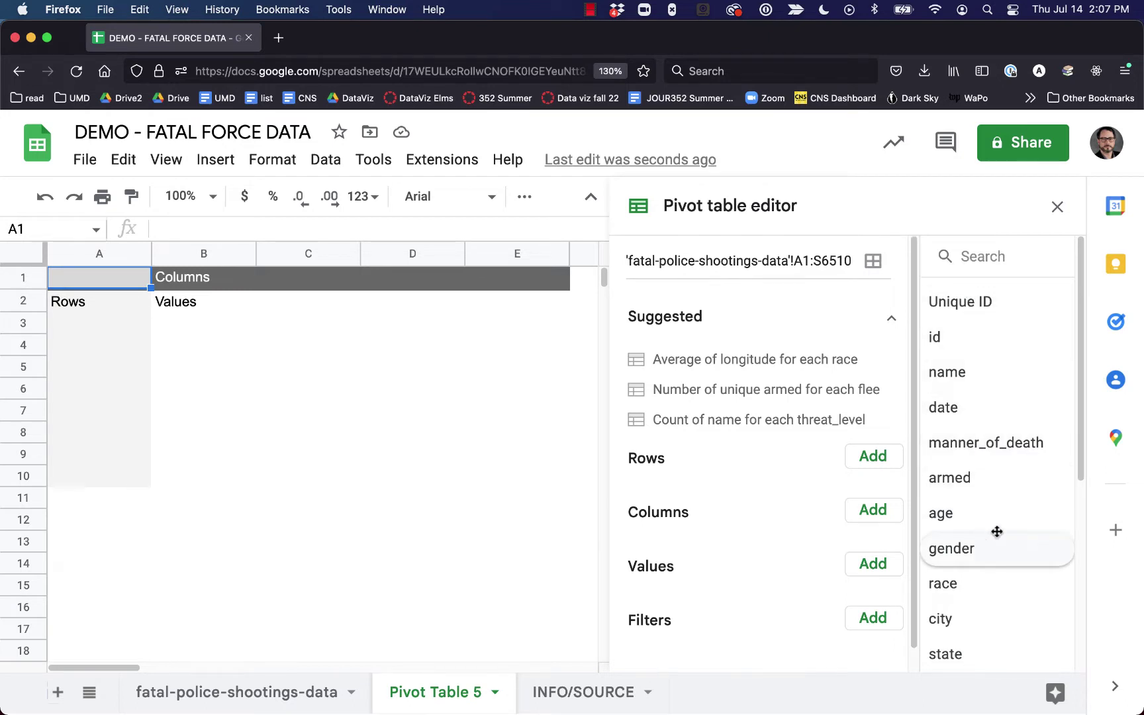
Step: Add race as the pivot's column field so codes A, B, H, N, O spread across
scroll(1075, 421, down, 4)
scroll(1068, 430, up, 3)
scroll(1065, 440, up, 2)
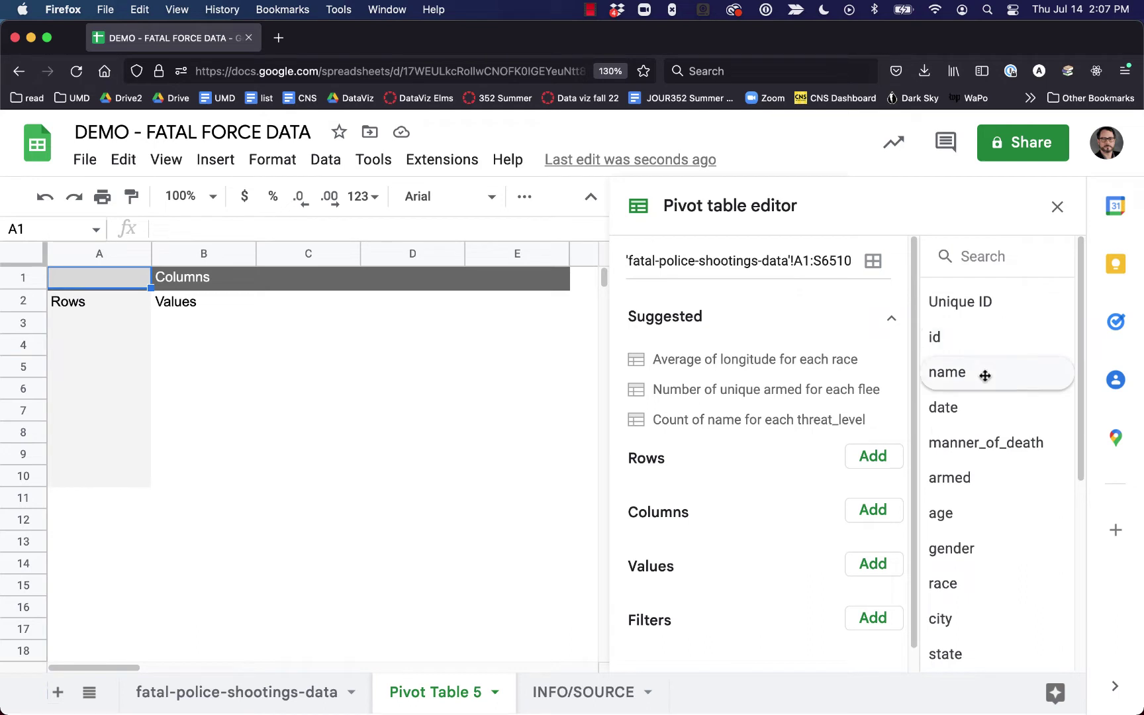
drag(1075, 434, 1067, 370)
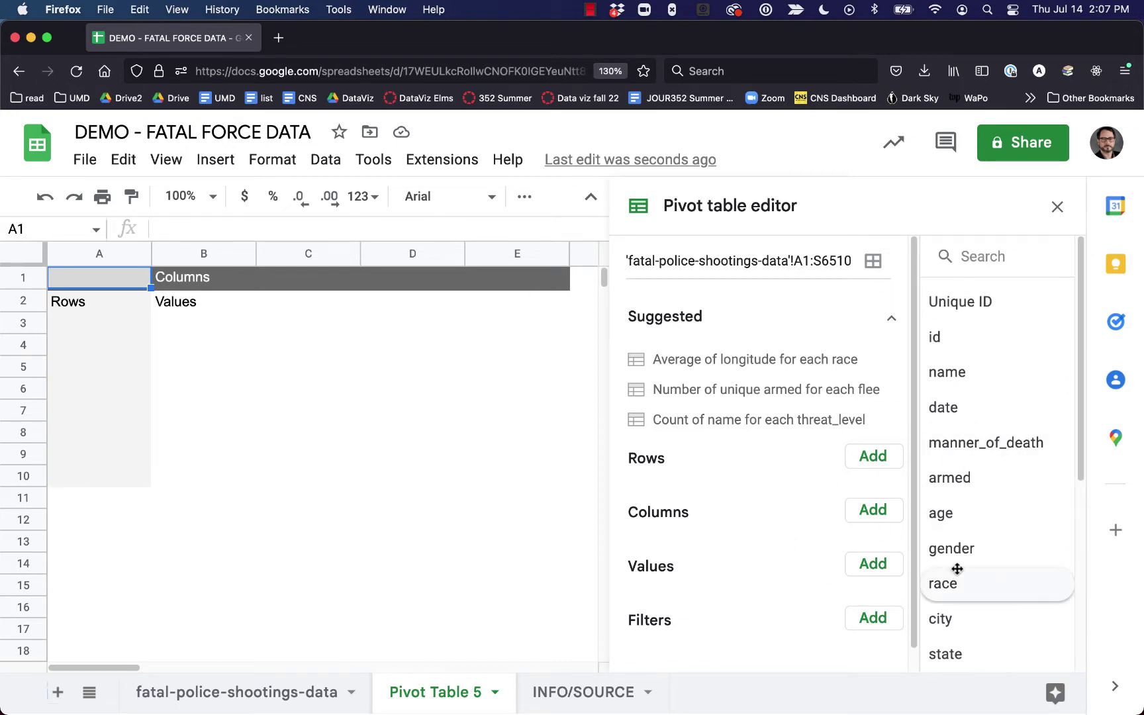
scroll(953, 582, down, 3)
scroll(966, 582, down, 5)
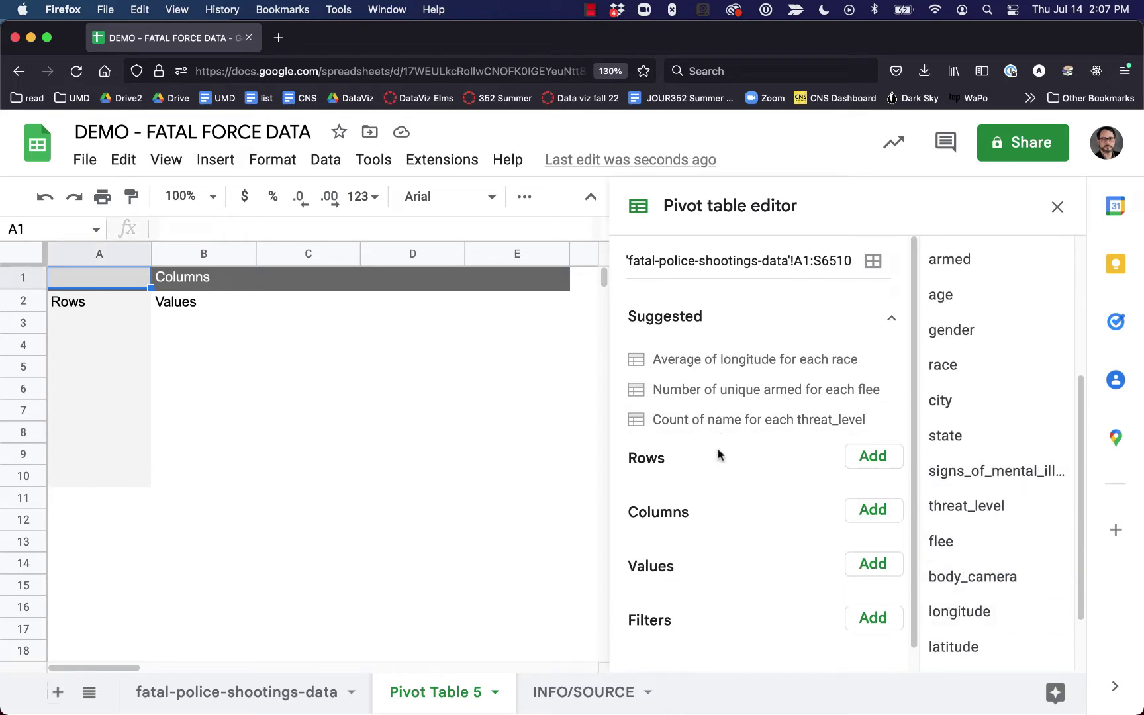
scroll(960, 449, up, 5)
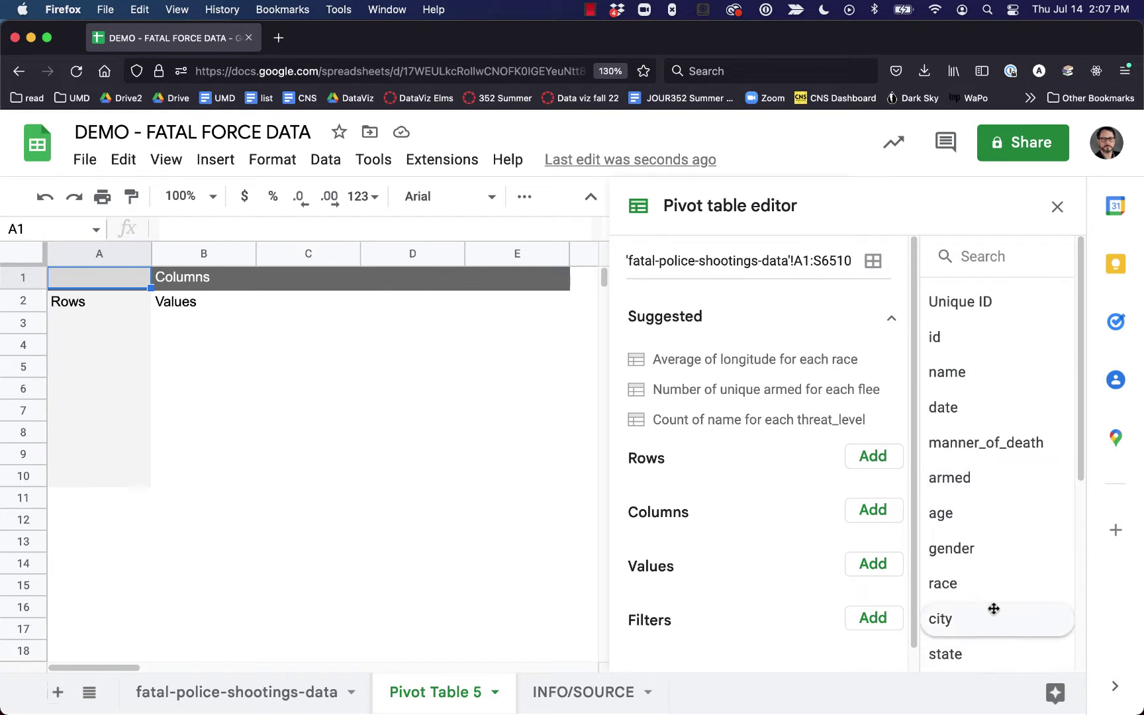
drag(979, 591, 706, 558)
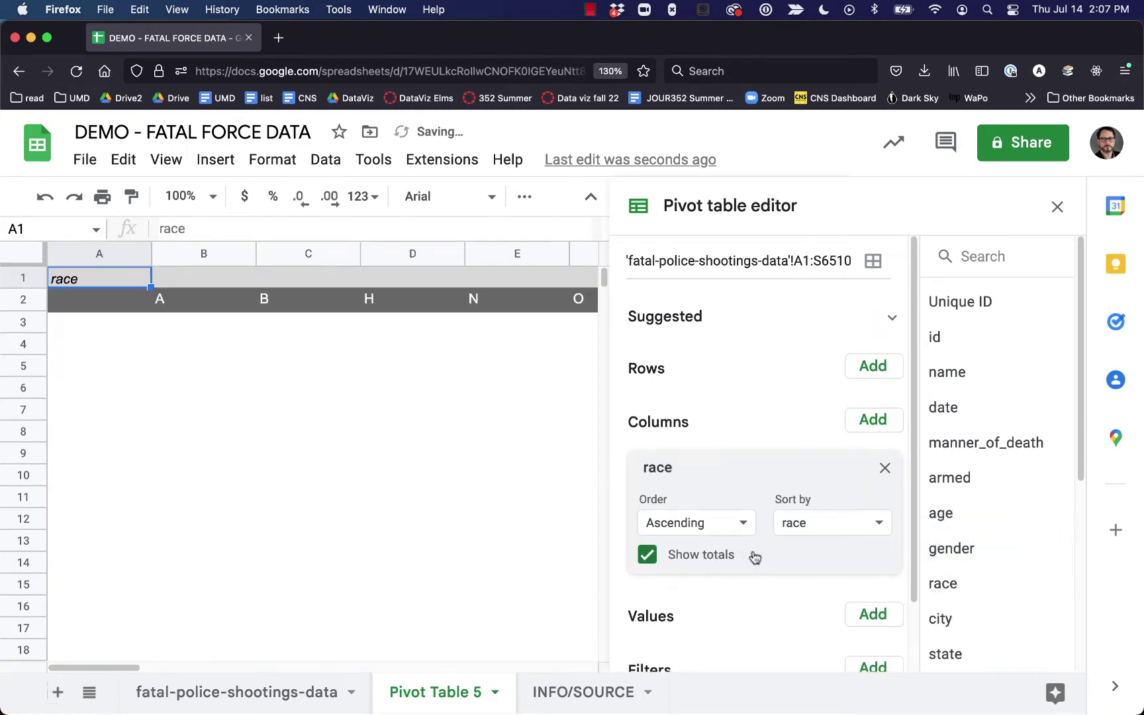
drag(676, 461, 668, 395)
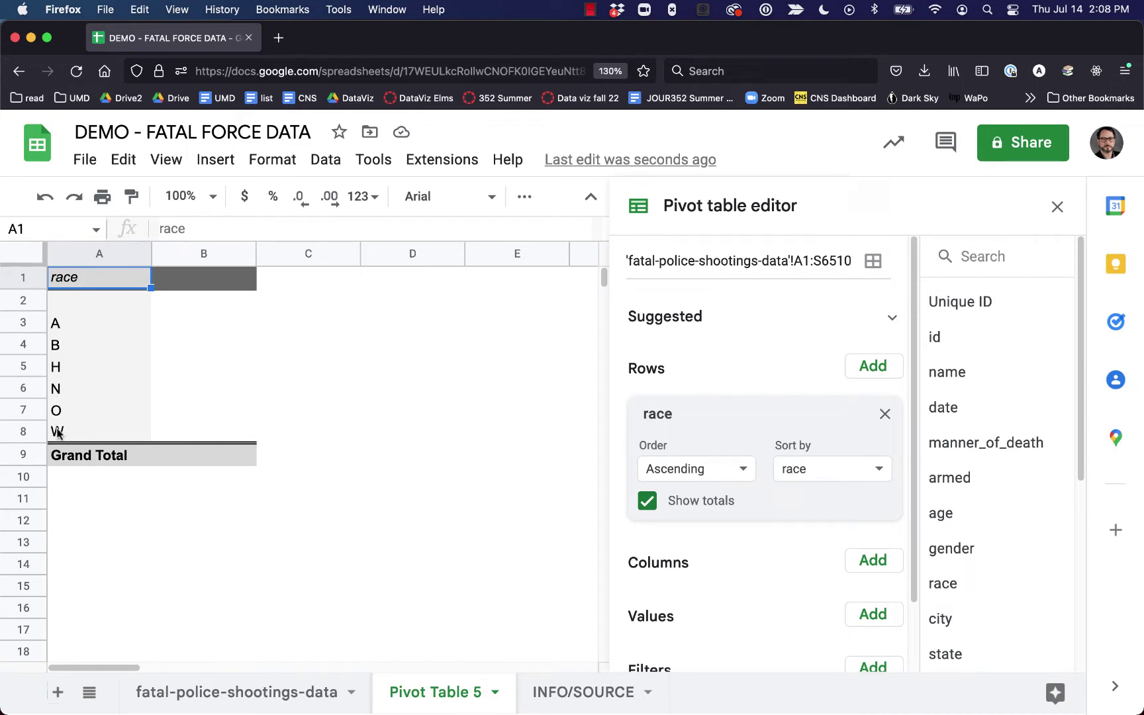
click(68, 304)
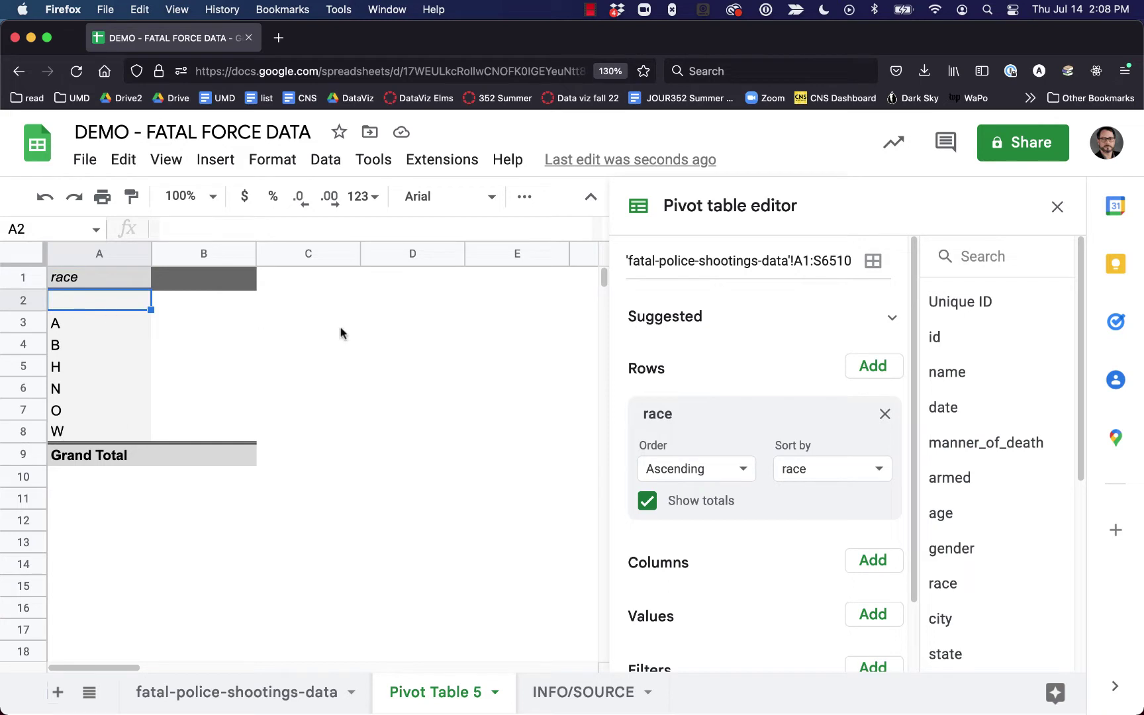
key(Down)
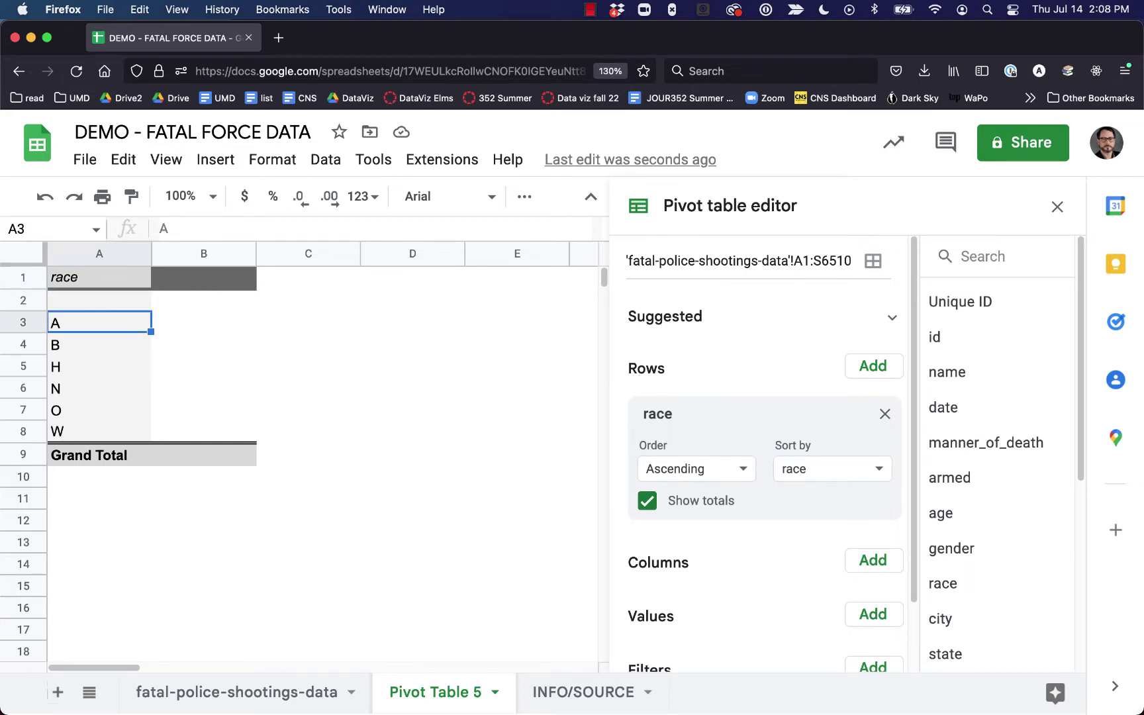
key(Down)
key(Down)
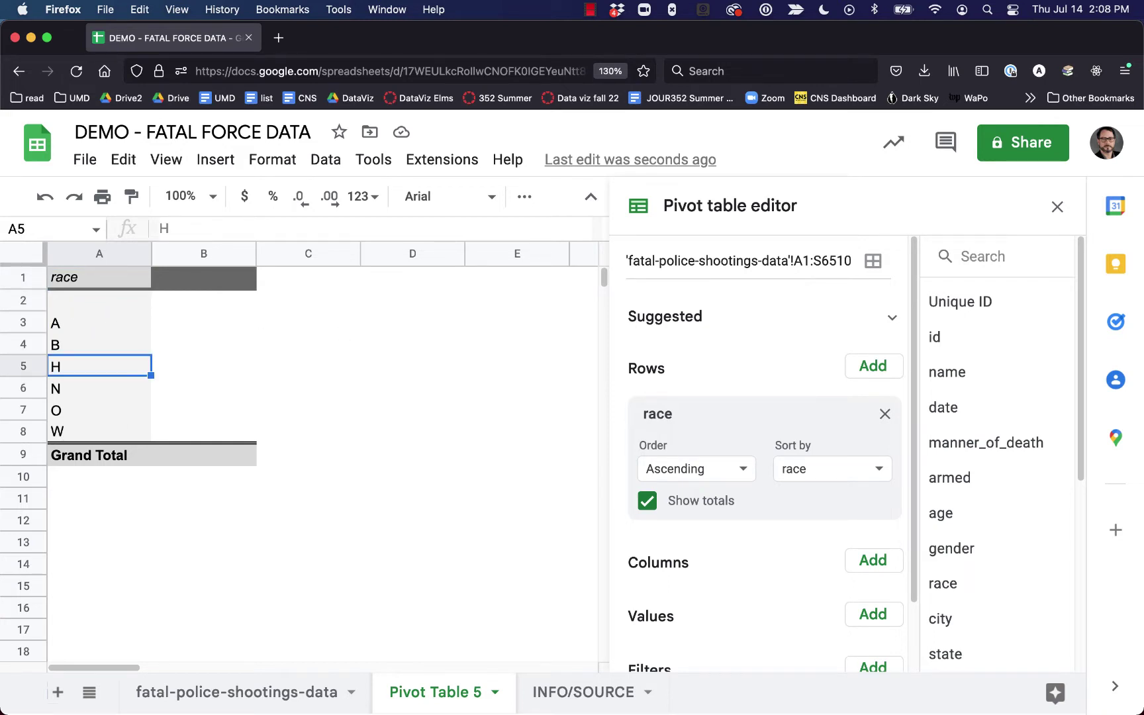
key(Down)
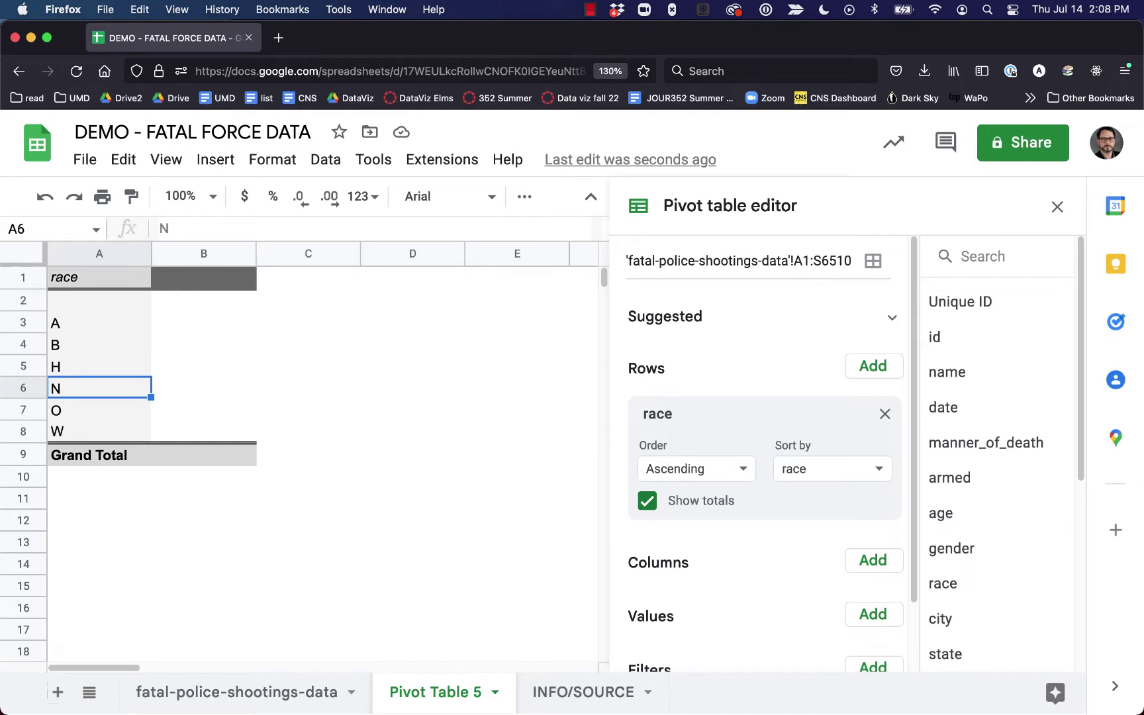
key(Down)
key(Down)
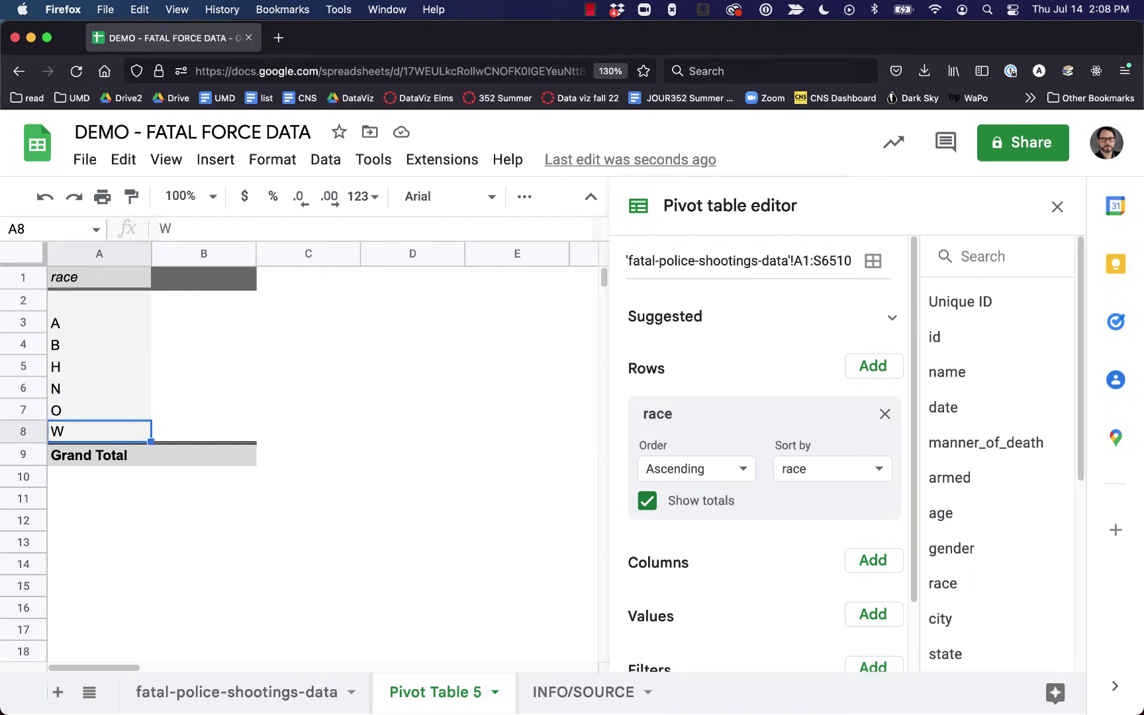
key(Up)
key(Up)
key(Up)
key(Up)
key(Up)
key(Up)
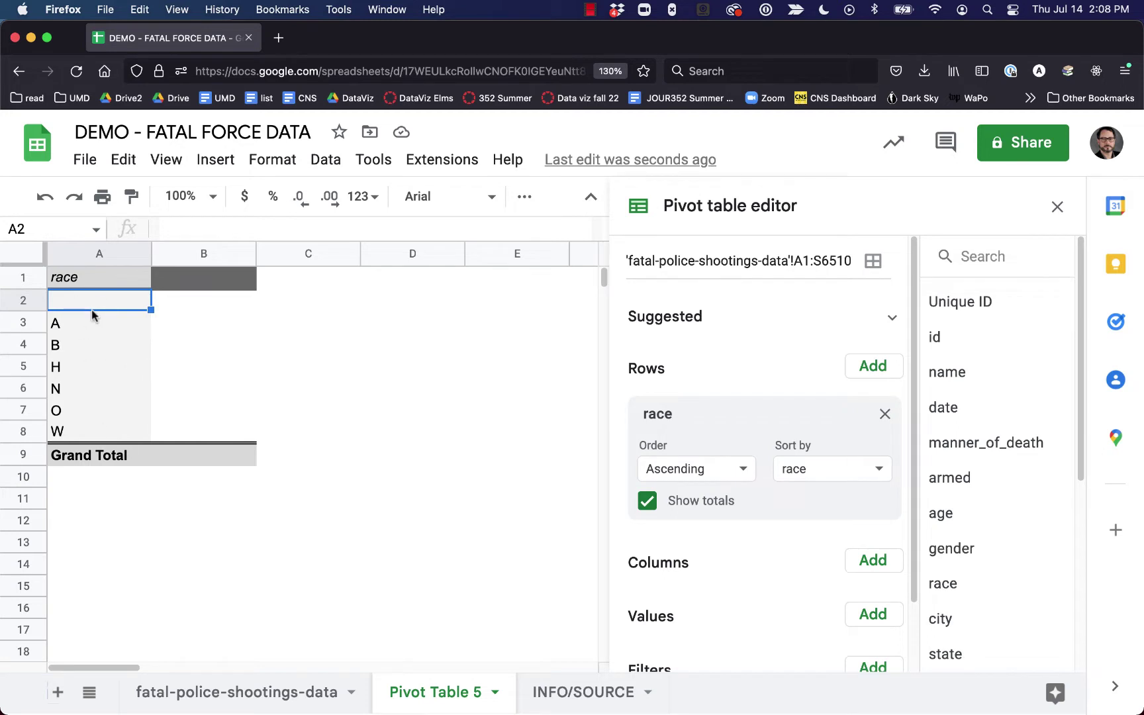
Step: Add Unique ID as summed values (total 21186795) and widen column B to fit its header
scroll(827, 523, down, 2)
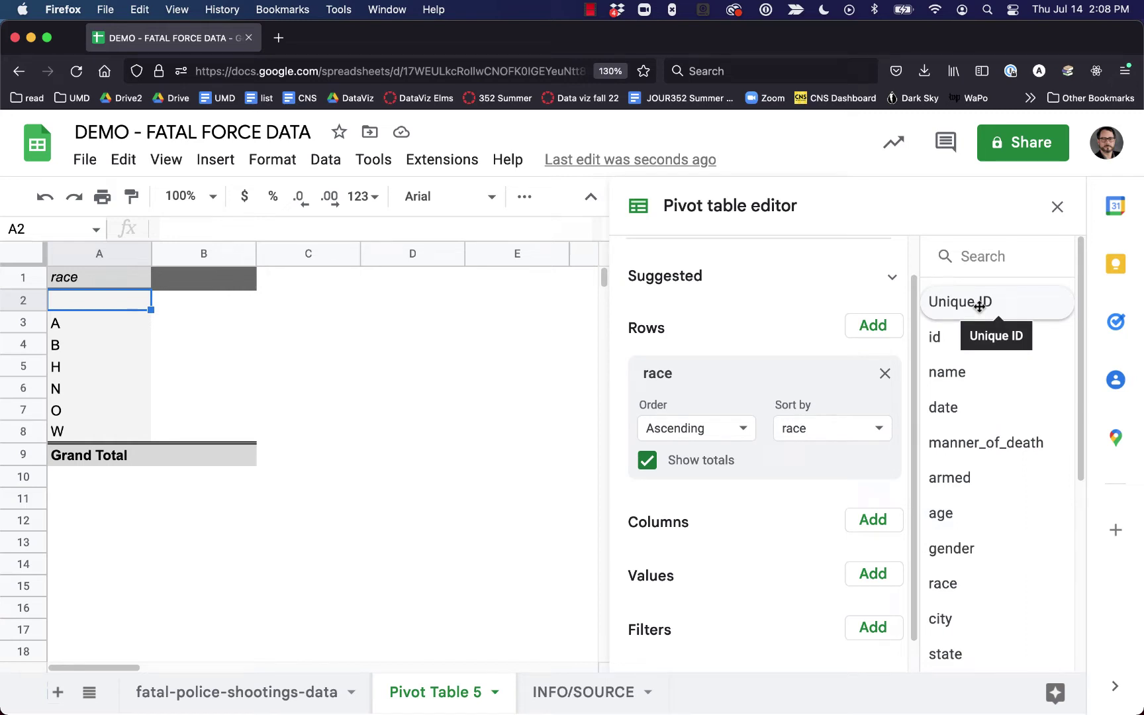
drag(979, 306, 742, 624)
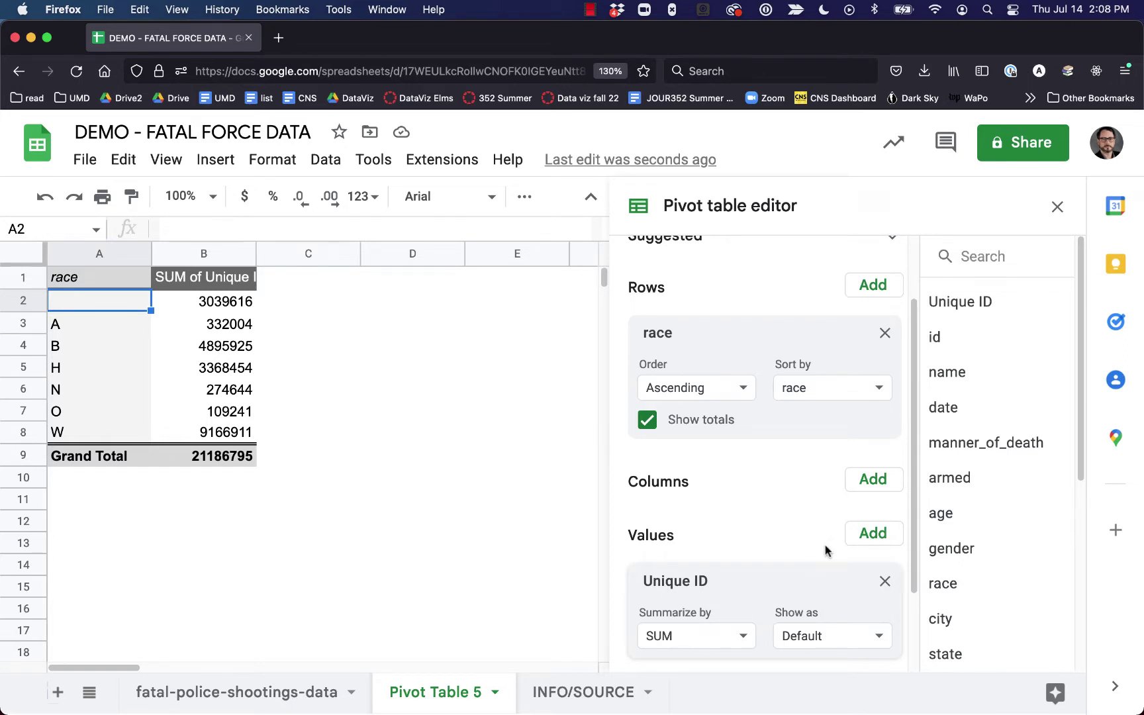
scroll(833, 566, down, 1)
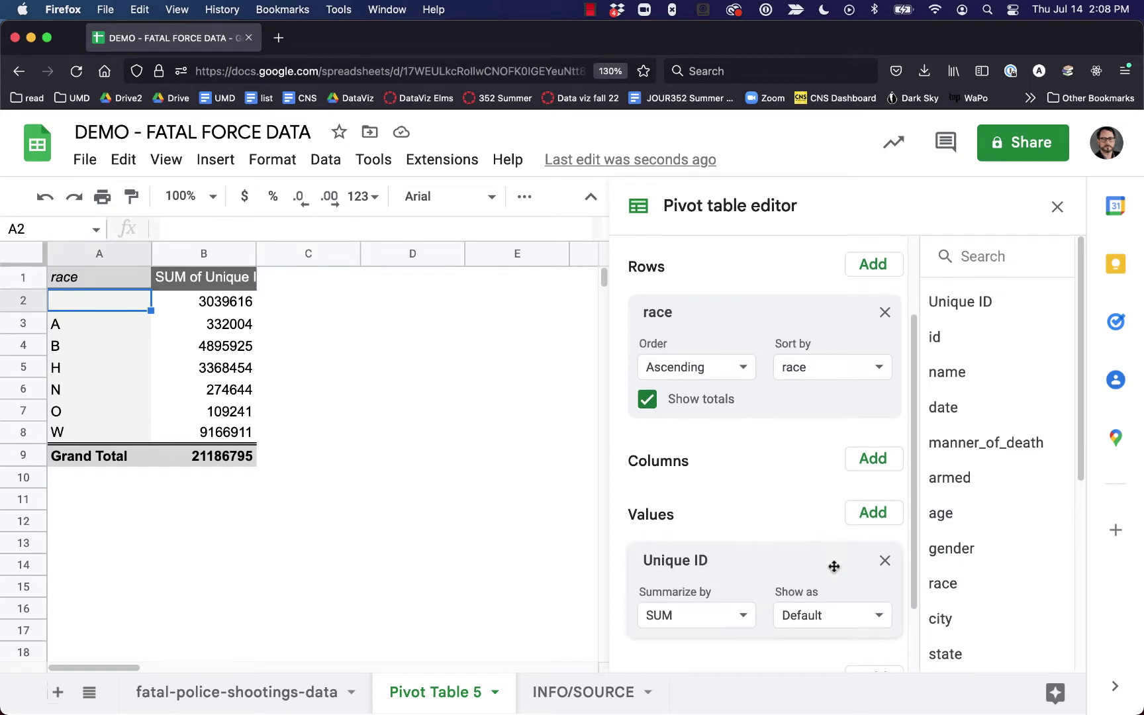
drag(256, 247, 342, 243)
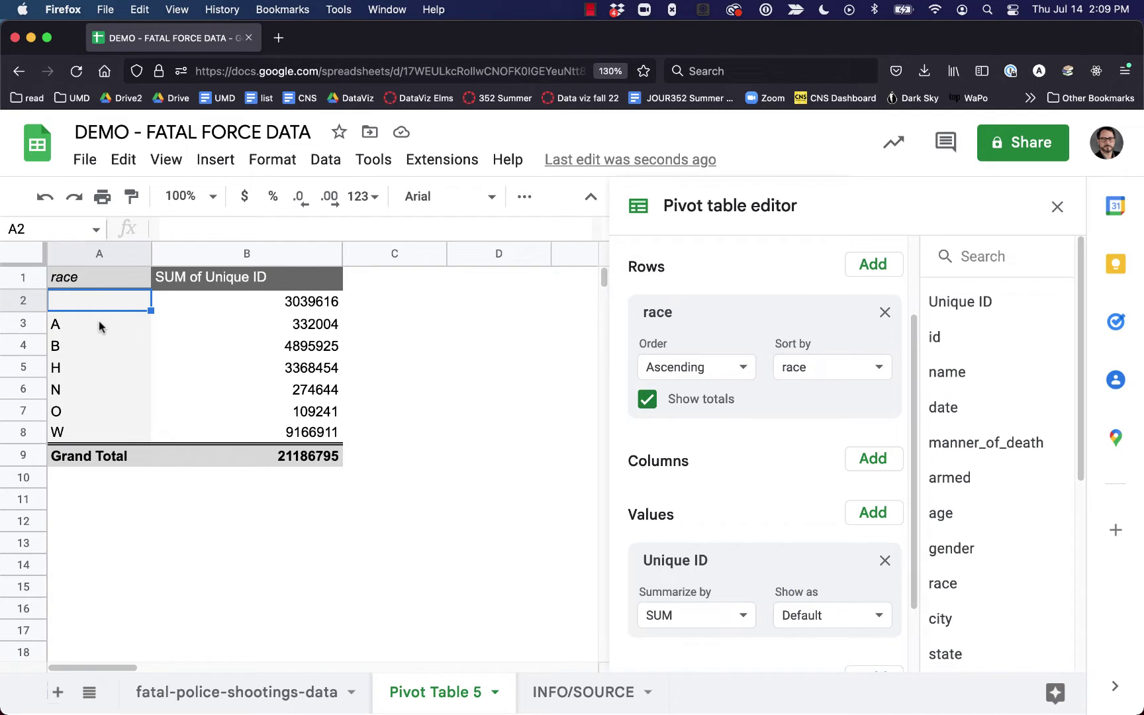
Step: Summarize Unique ID by COUNTA and check the per-race counts and 6509 Grand Total
click(698, 619)
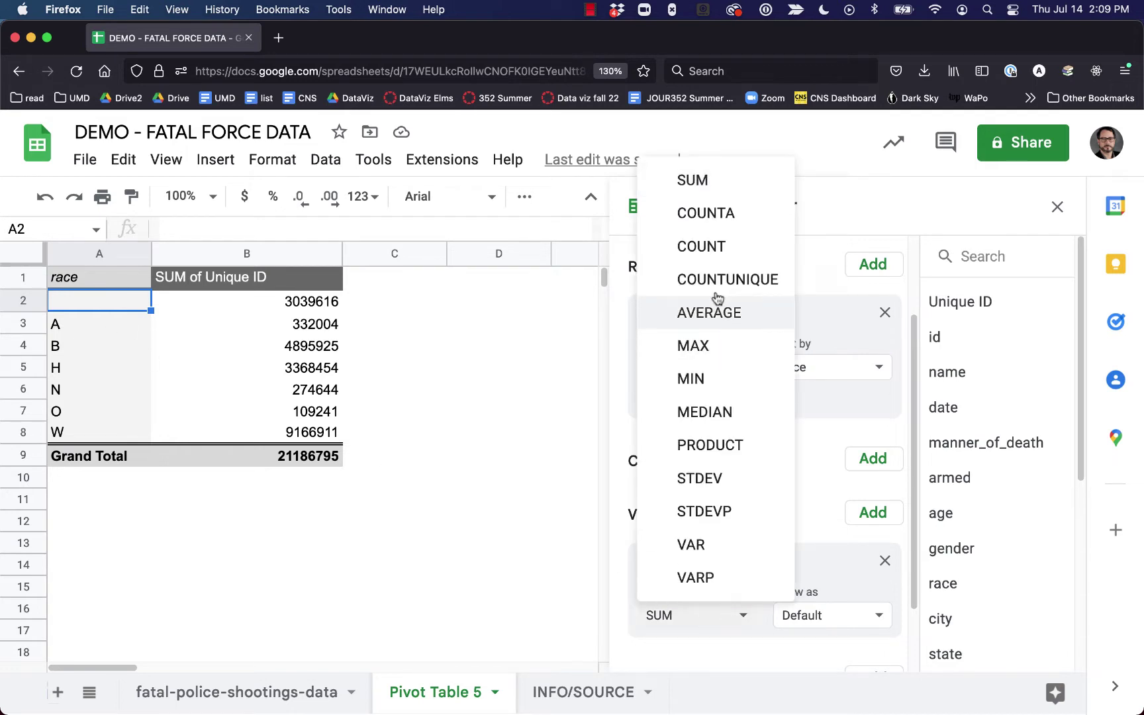
click(708, 215)
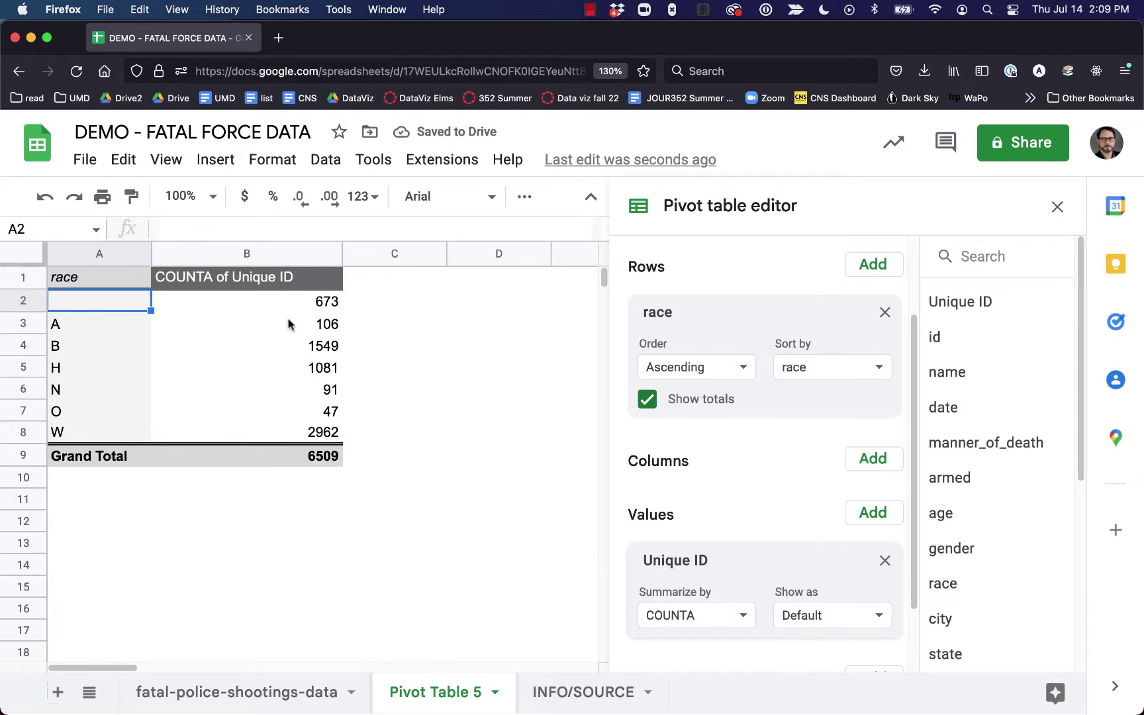
click(266, 327)
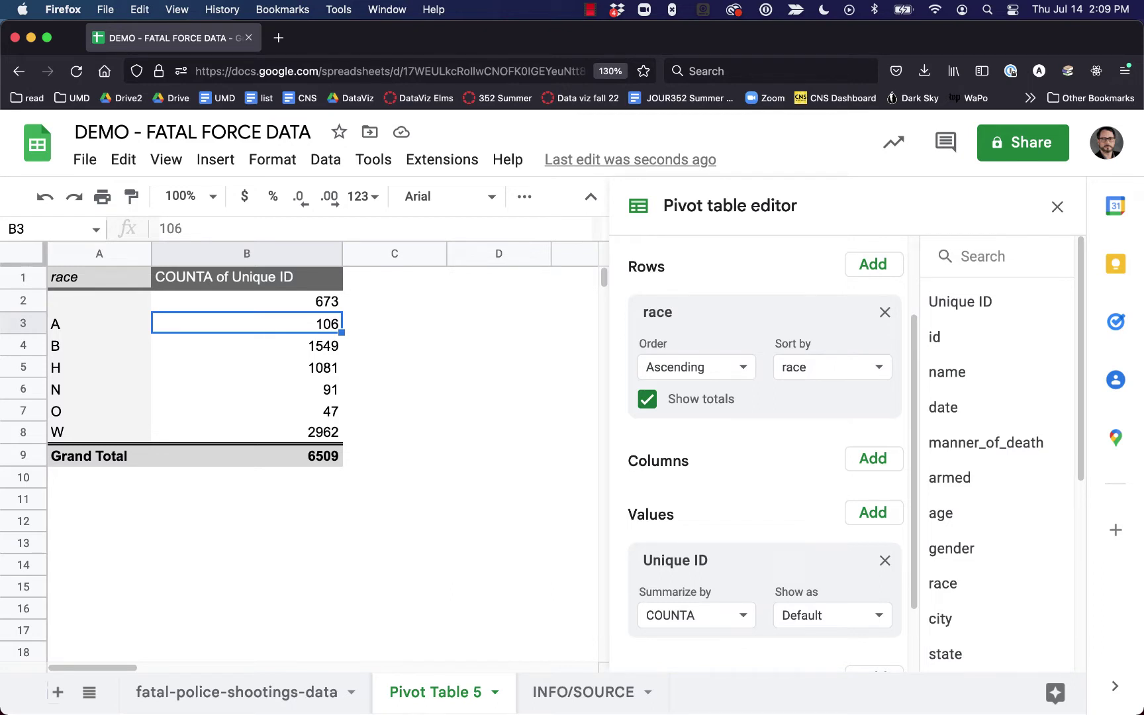
click(247, 301)
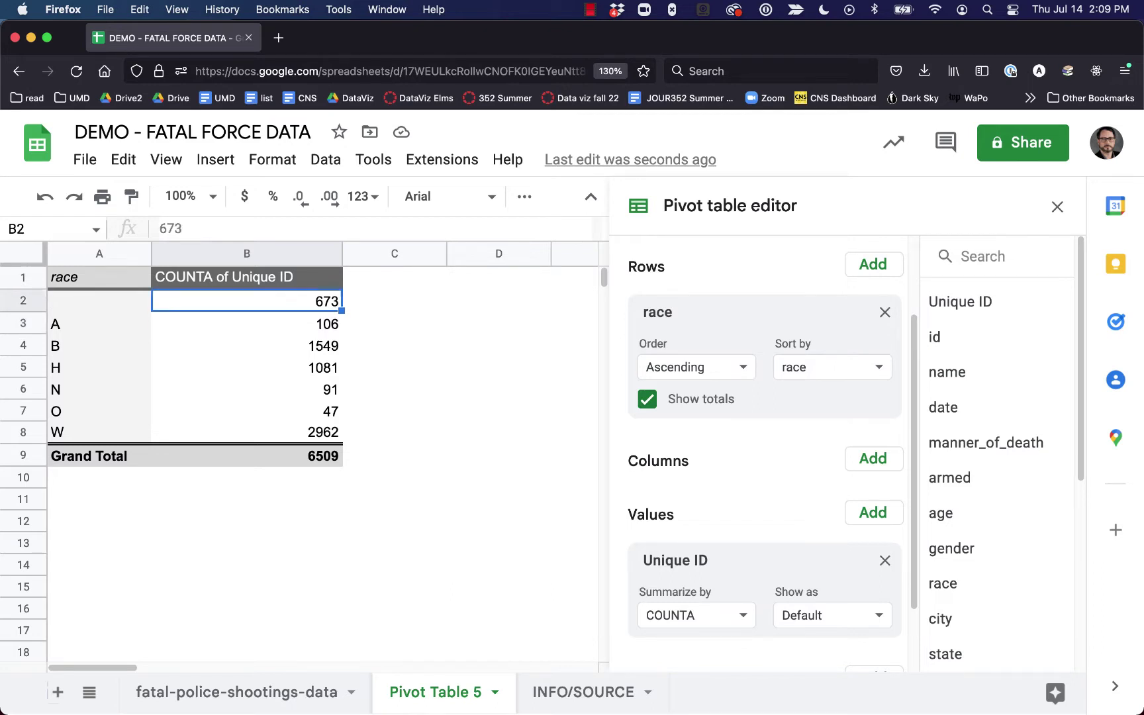
click(99, 301)
click(247, 301)
key(Down)
key(Down)
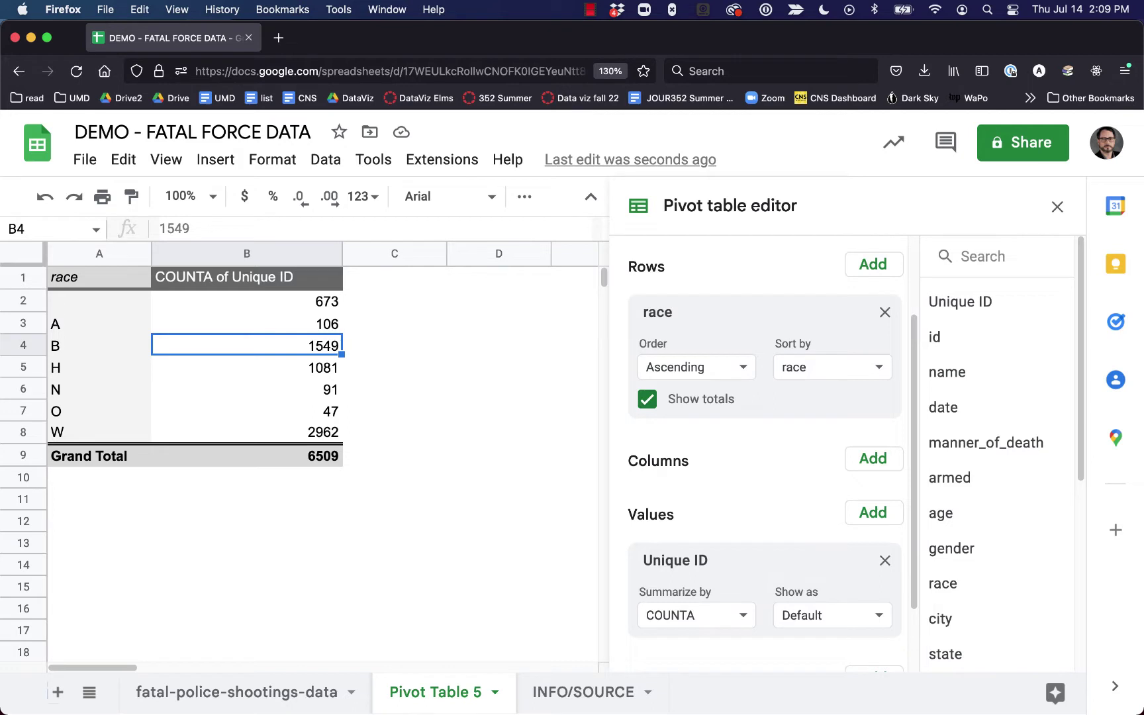
key(Down)
key(Down)
key(Down)
key(Down)
key(Down)
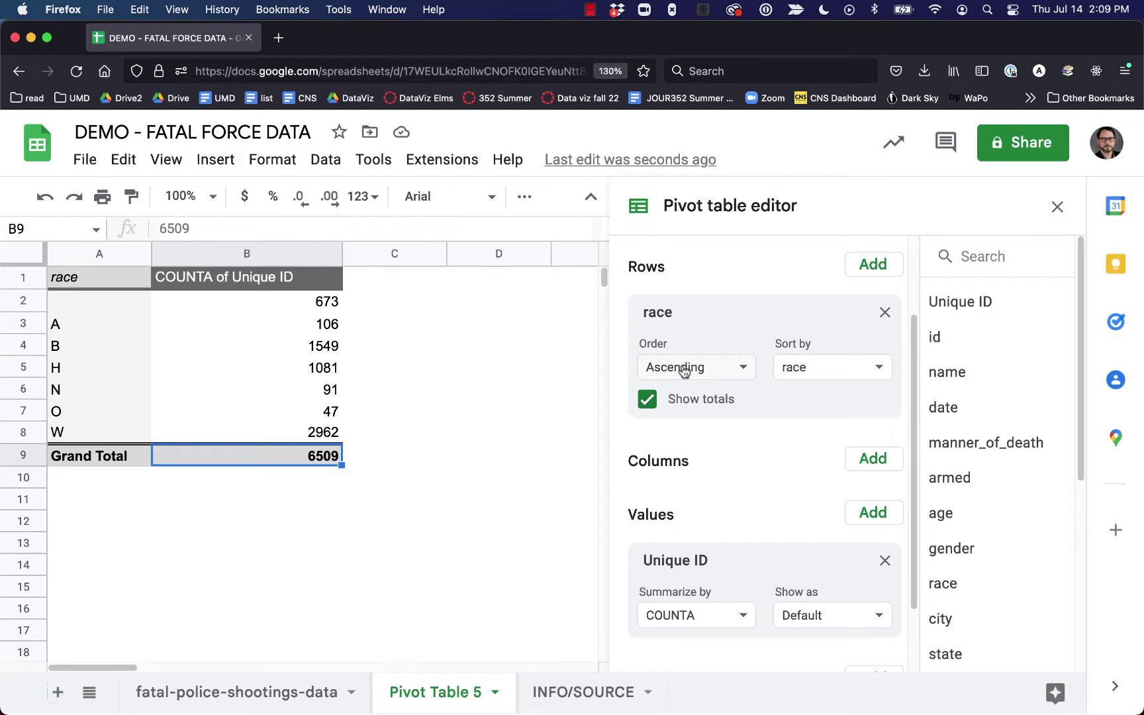
Step: Sort the race rows by COUNTA of Unique ID in descending order
click(801, 367)
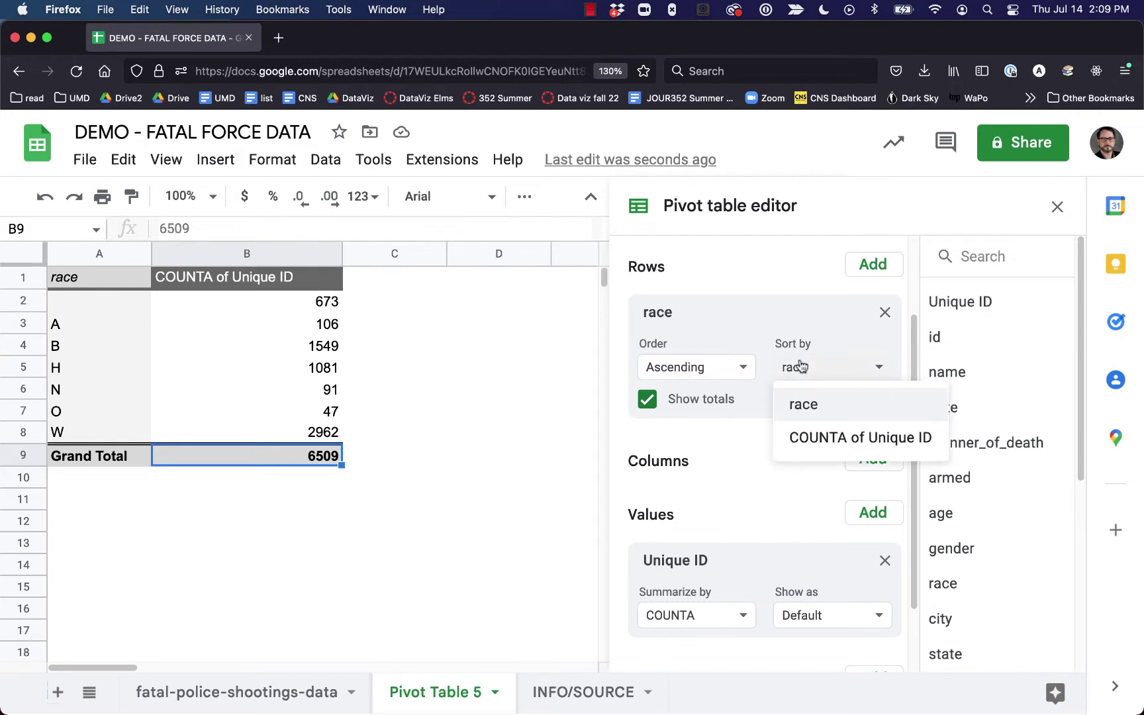
click(831, 435)
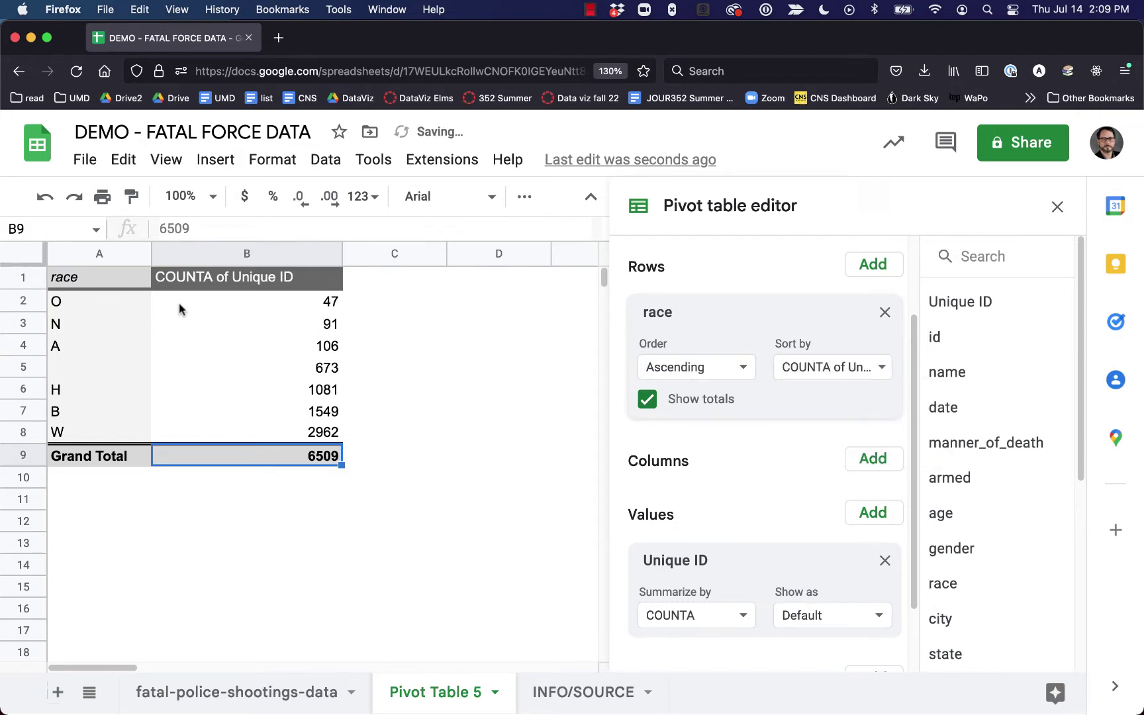
click(74, 302)
click(658, 374)
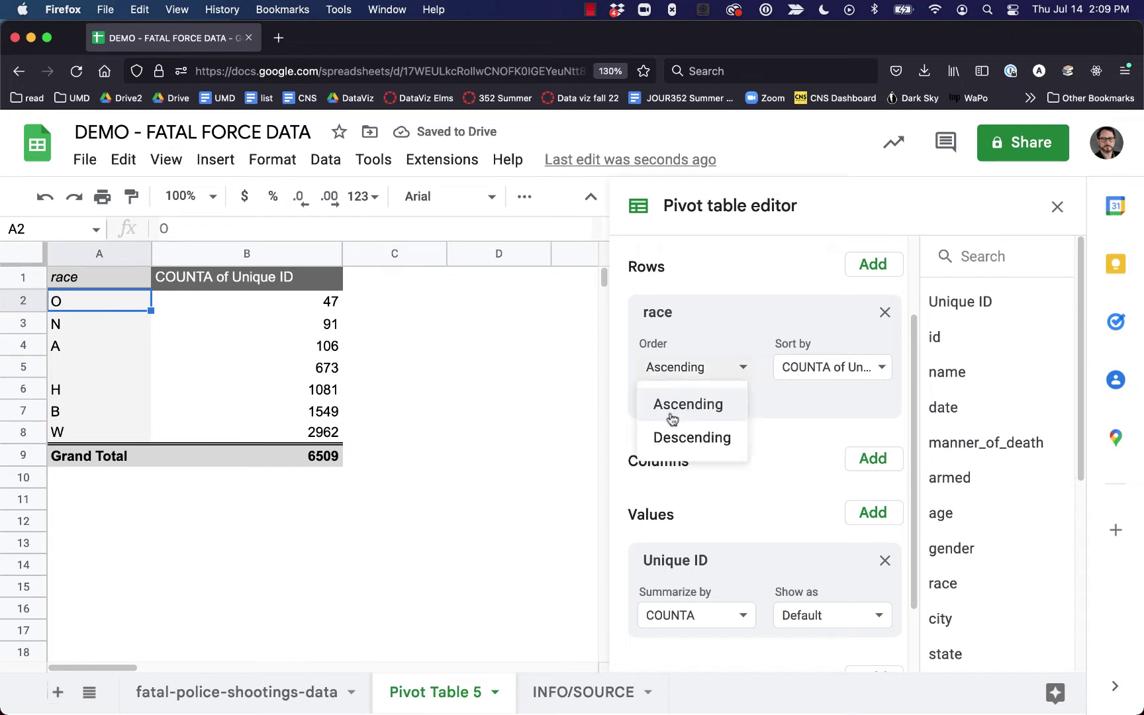
click(672, 439)
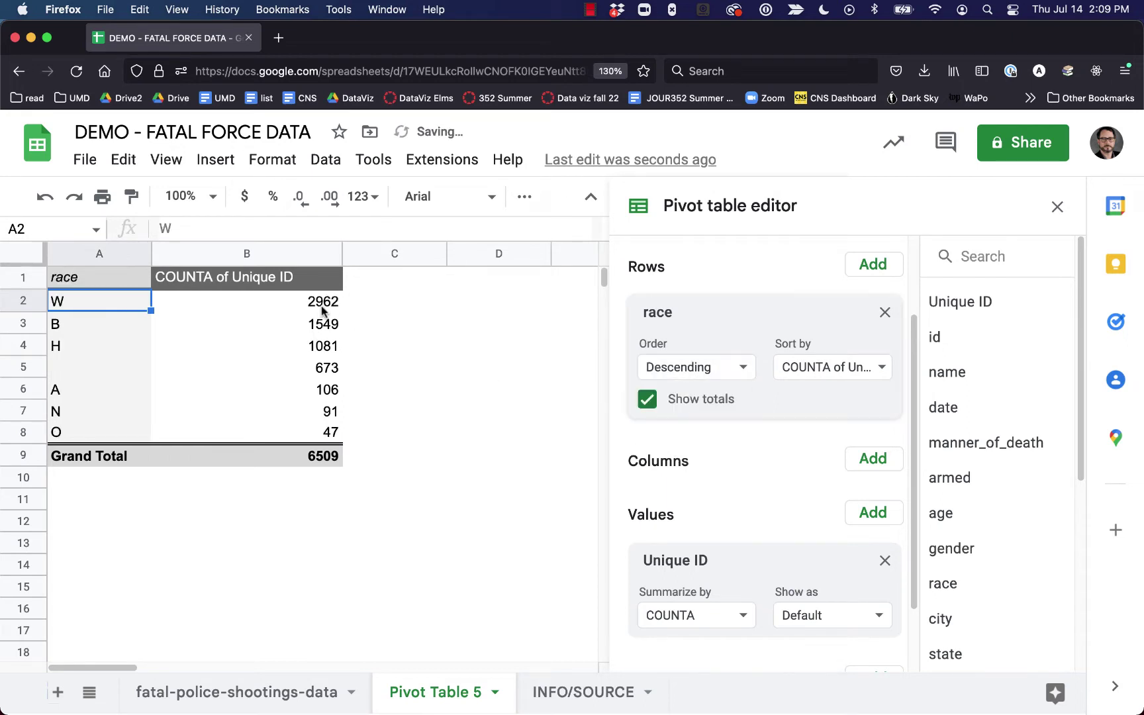
click(323, 307)
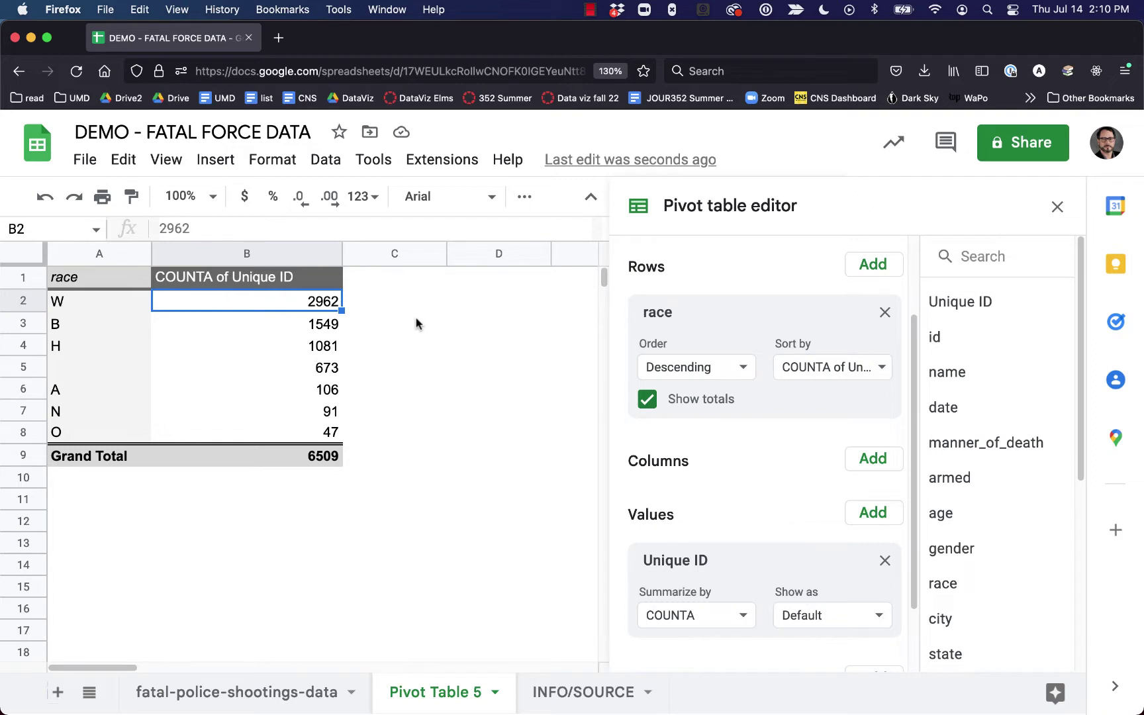
click(329, 326)
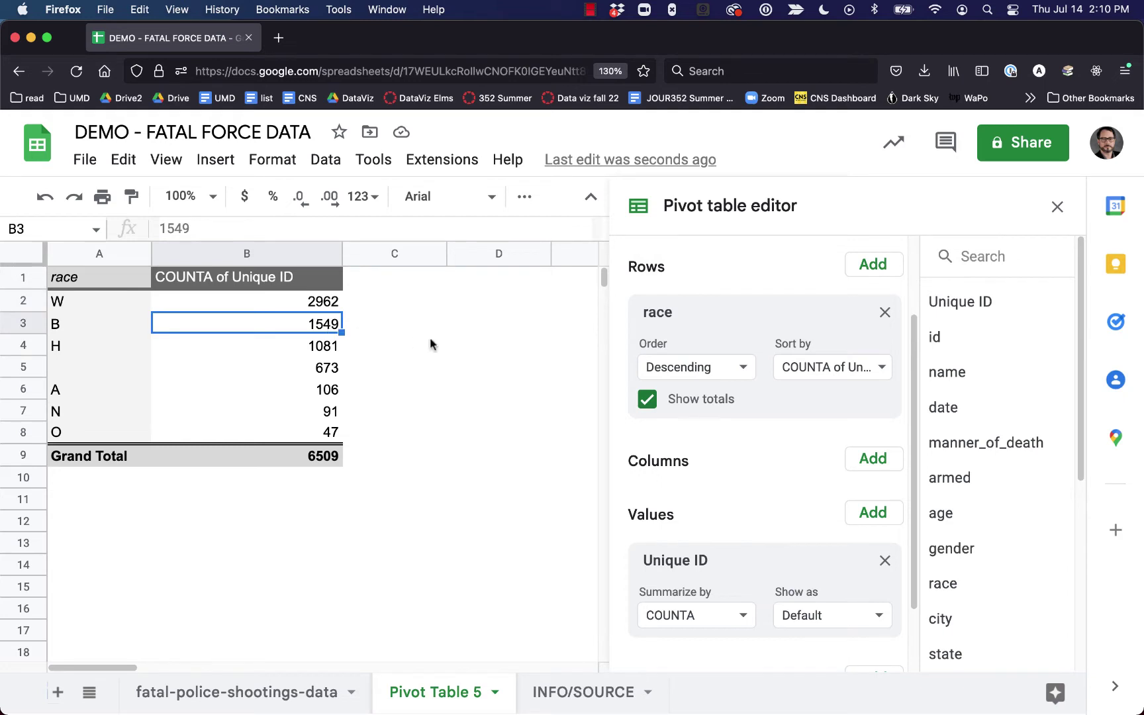
click(323, 343)
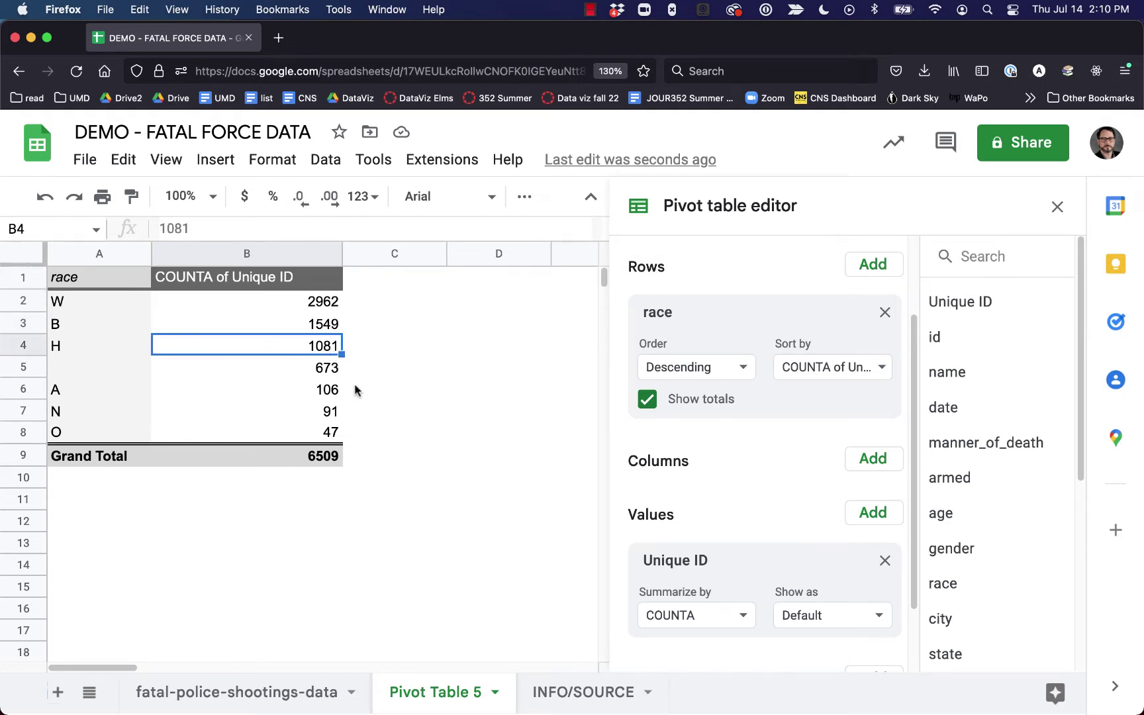
click(258, 318)
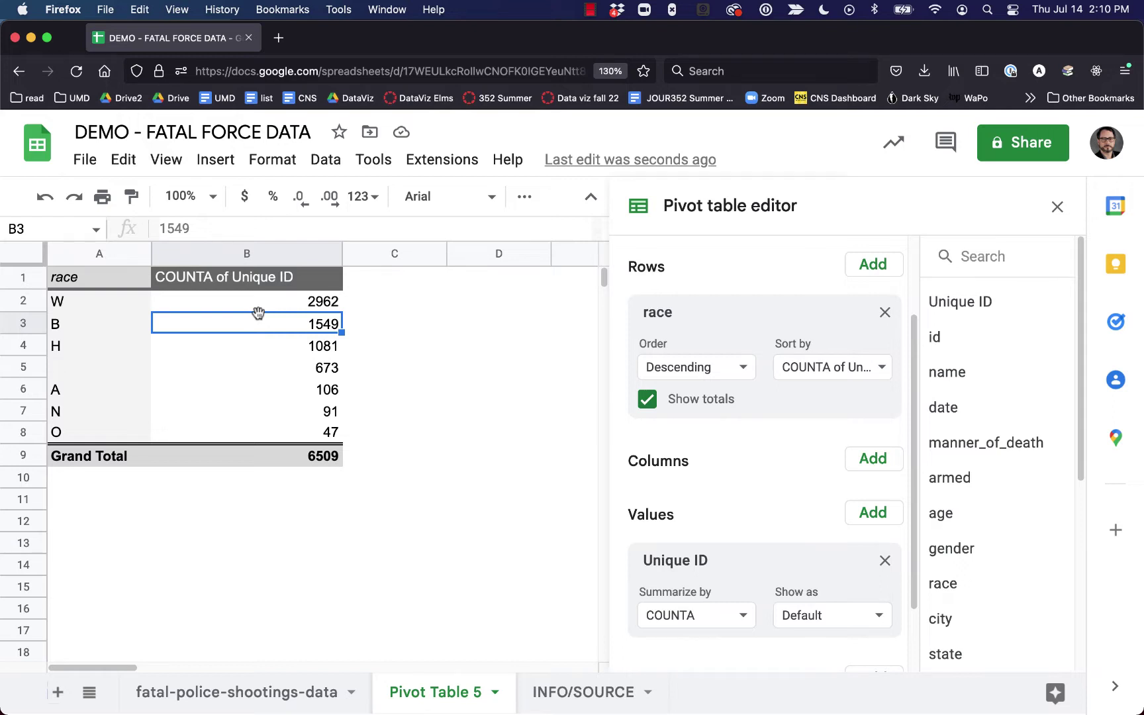
click(267, 309)
click(262, 321)
click(262, 304)
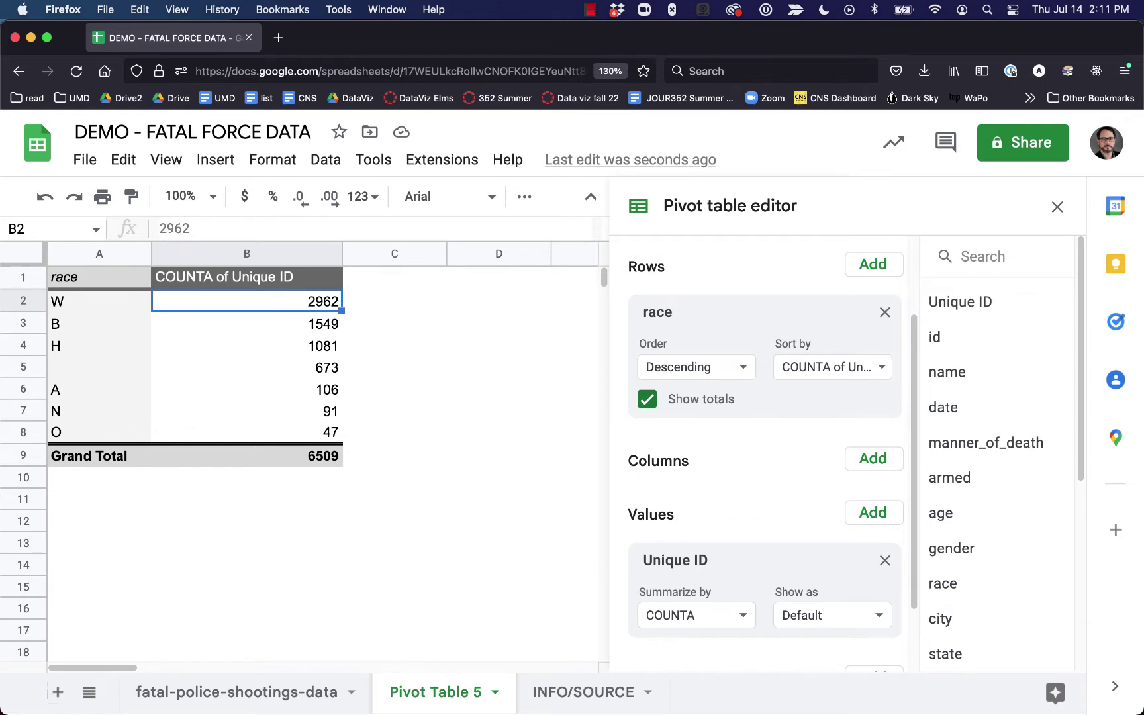
click(394, 301)
click(263, 305)
click(314, 324)
click(316, 350)
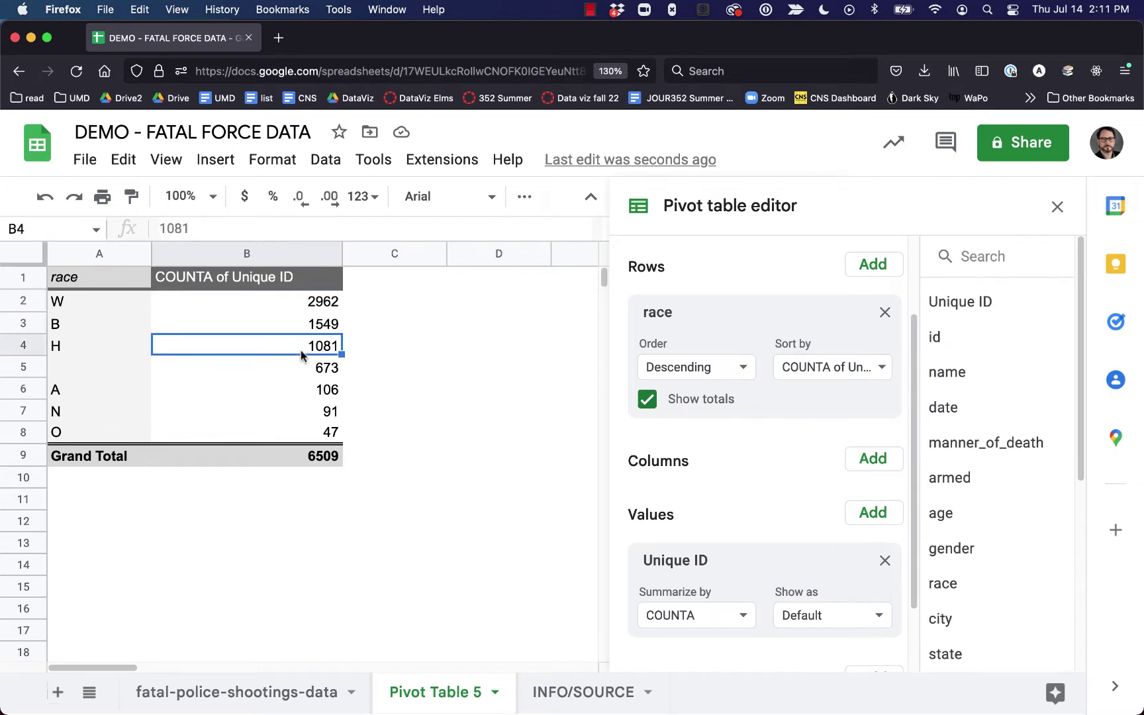
click(295, 456)
click(293, 303)
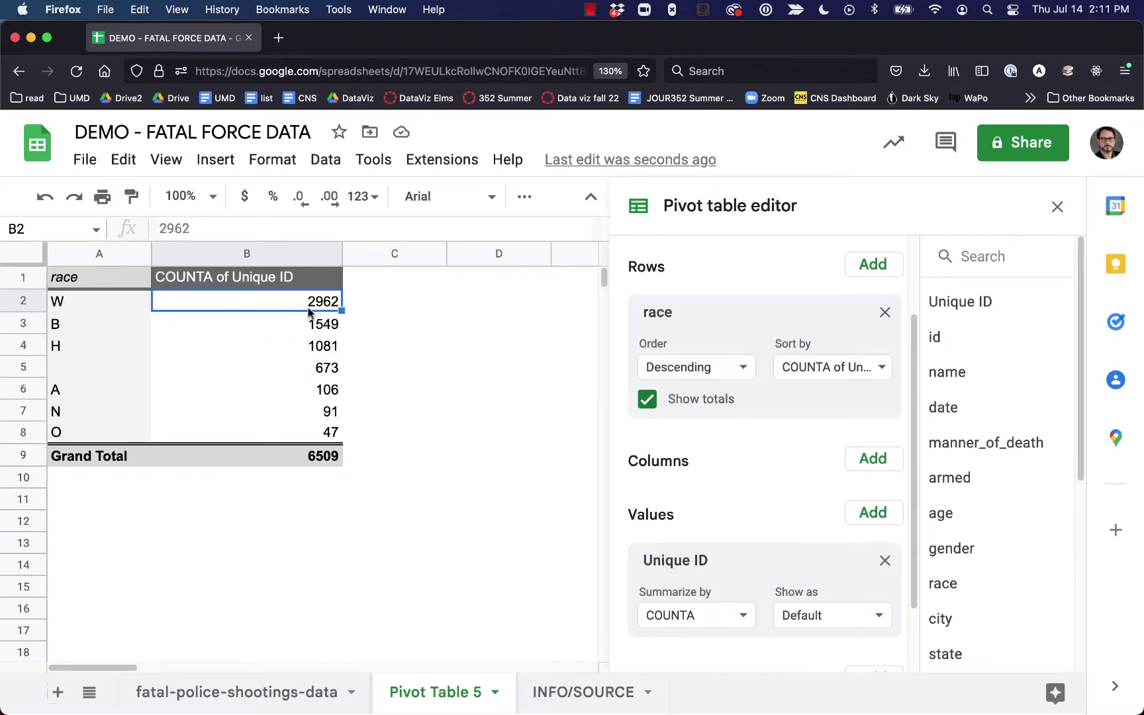
Step: Add a bold 'percent' header in C1
click(410, 278)
text(p)
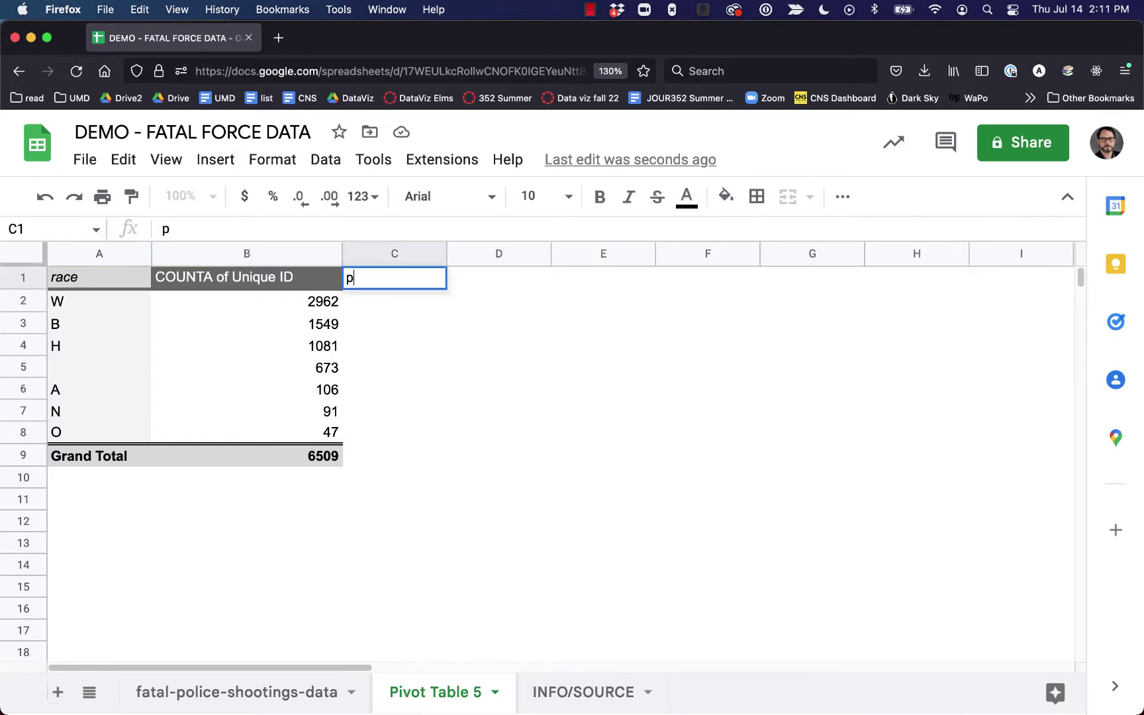
text(erce)
click(499, 278)
click(394, 277)
key(super+b)
Step: Enter the formula =B2/$B$9*100 in C2
click(394, 300)
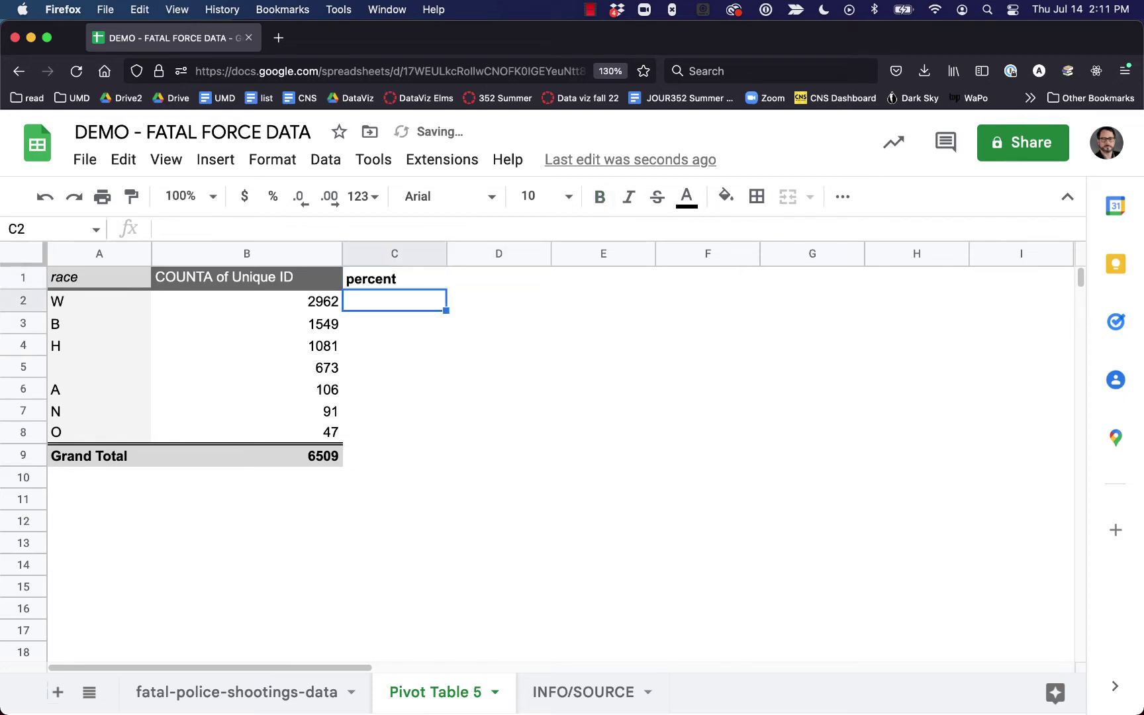
click(402, 227)
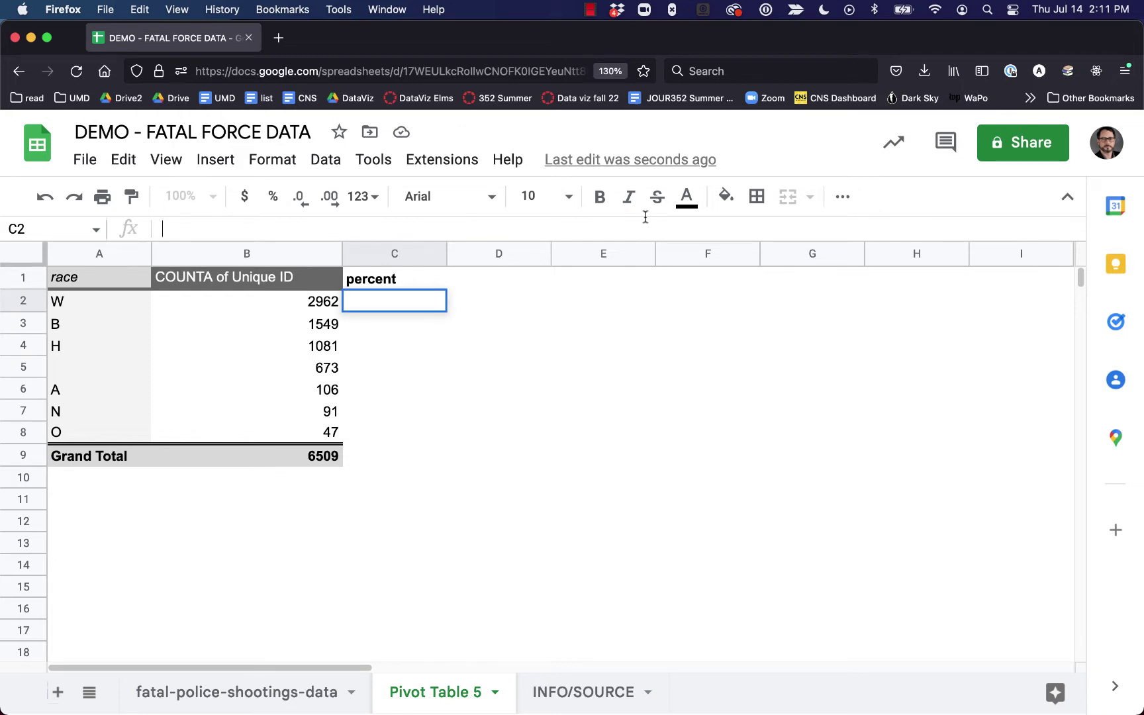
text(=)
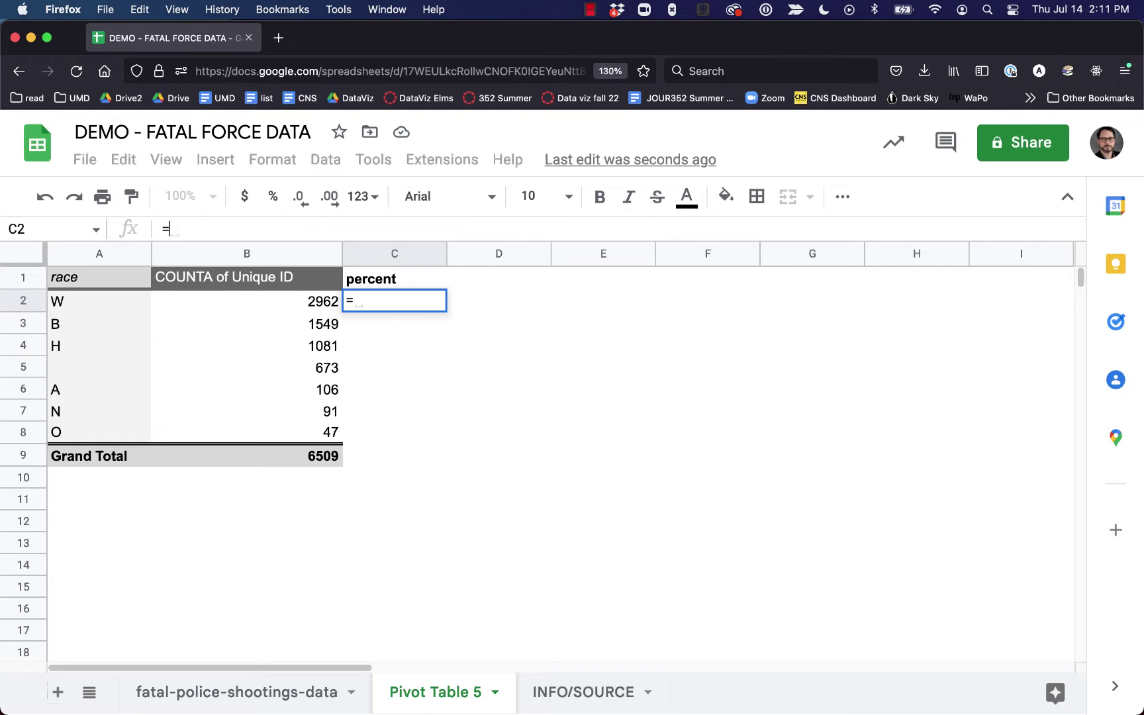
text(B)
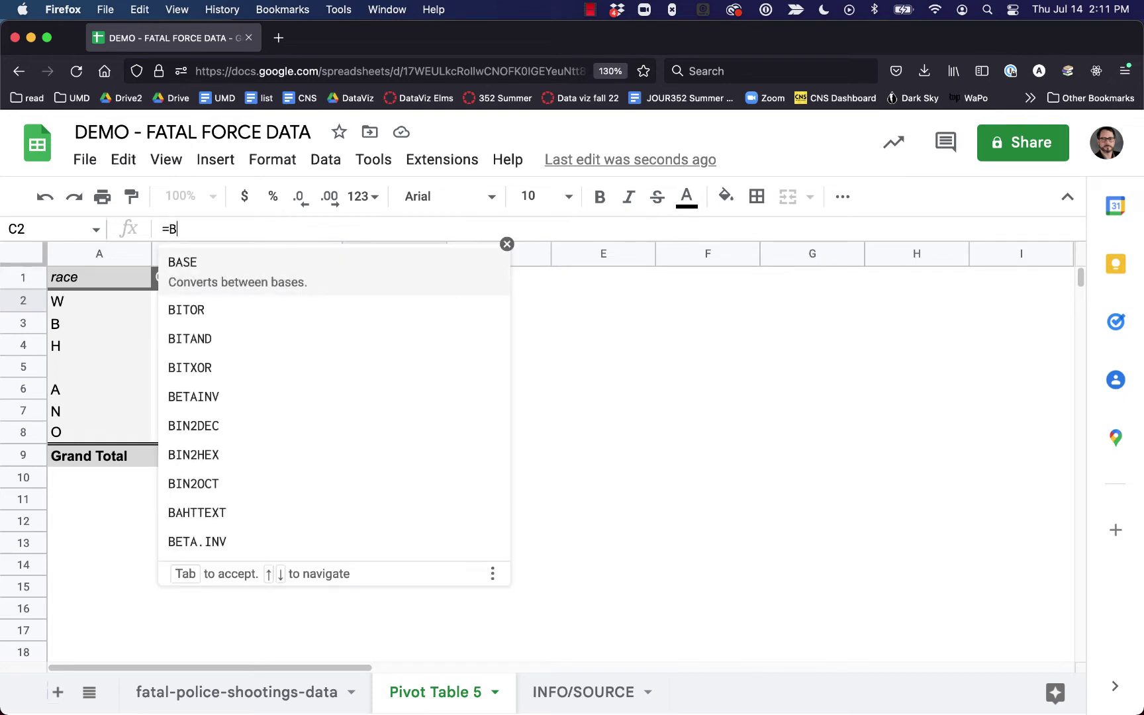
text(2/)
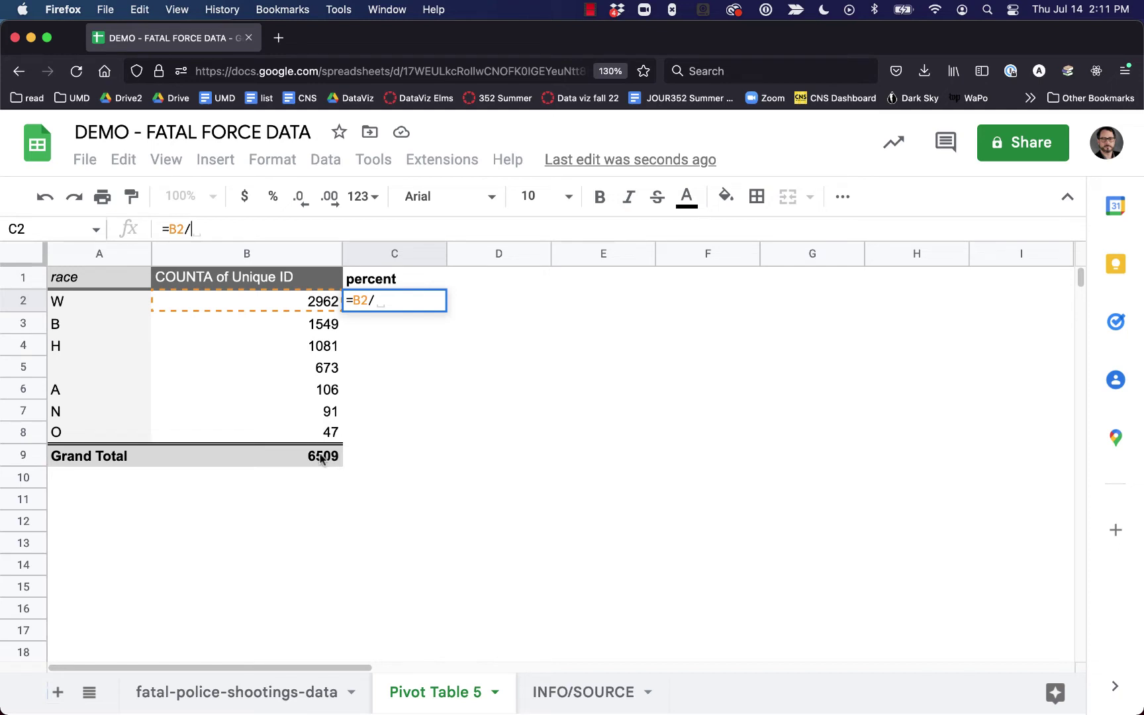
click(420, 293)
text($)
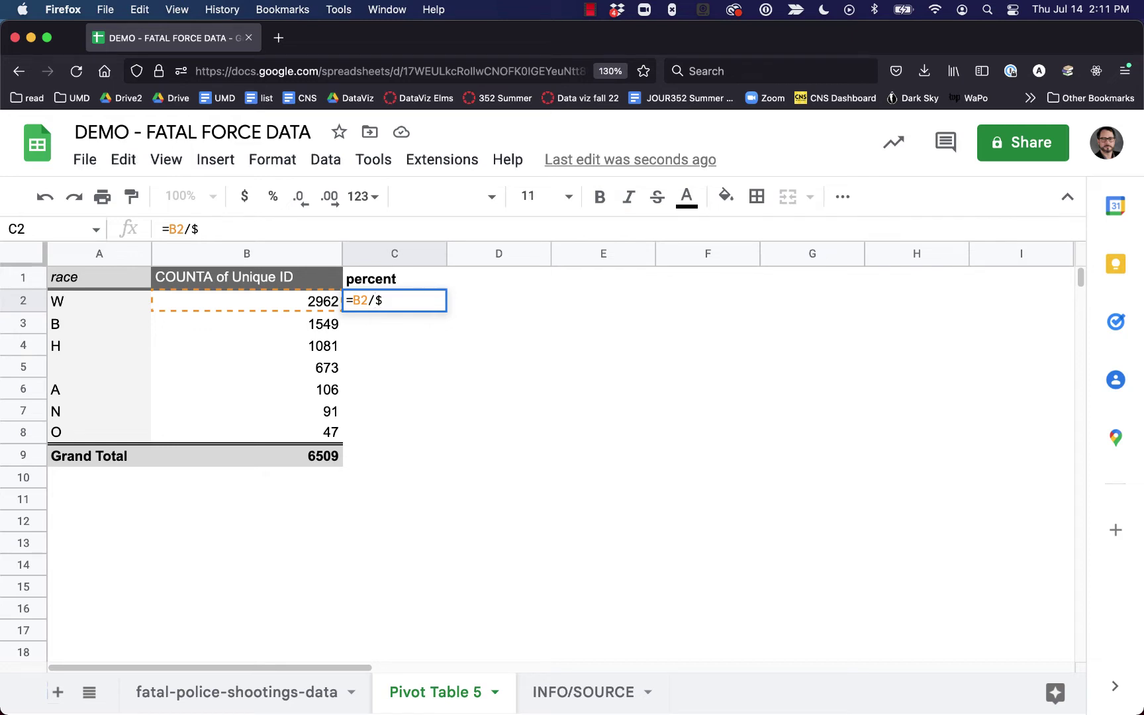
text(B$9)
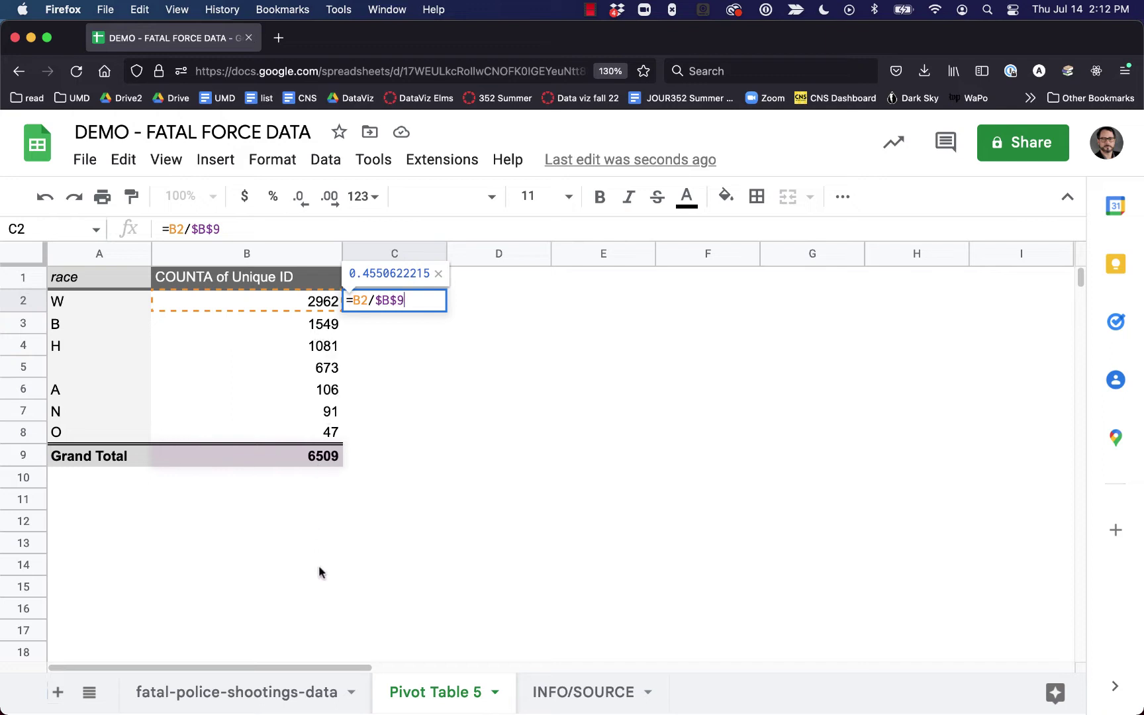
click(290, 231)
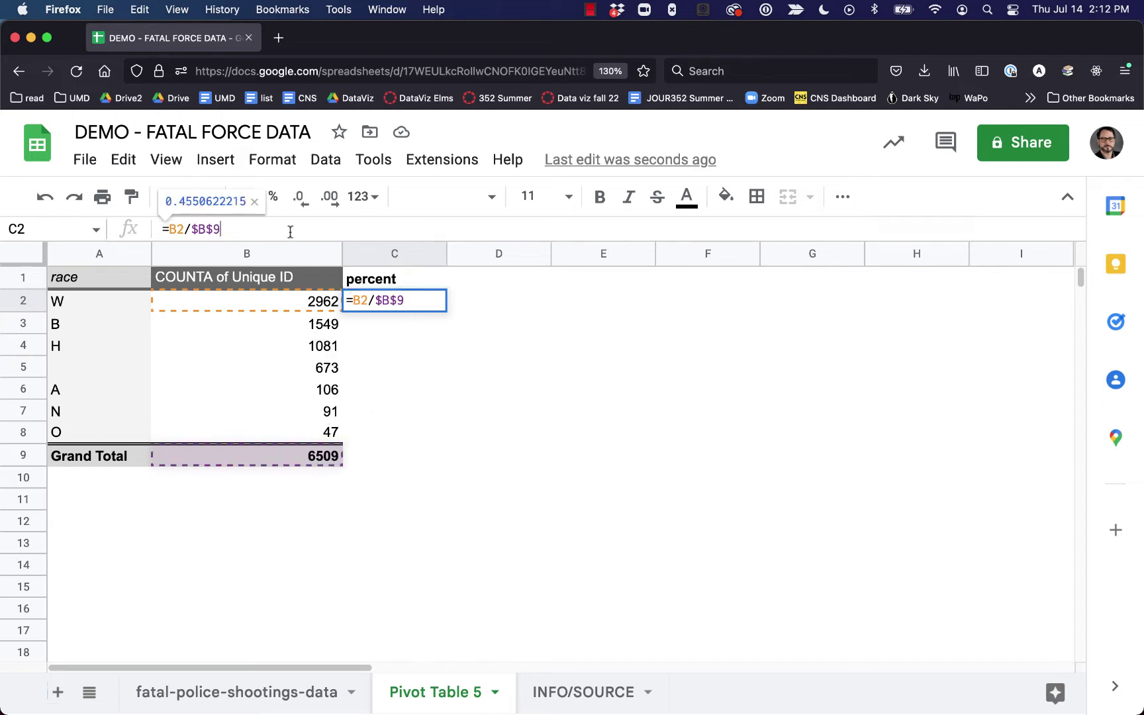
text(*100)
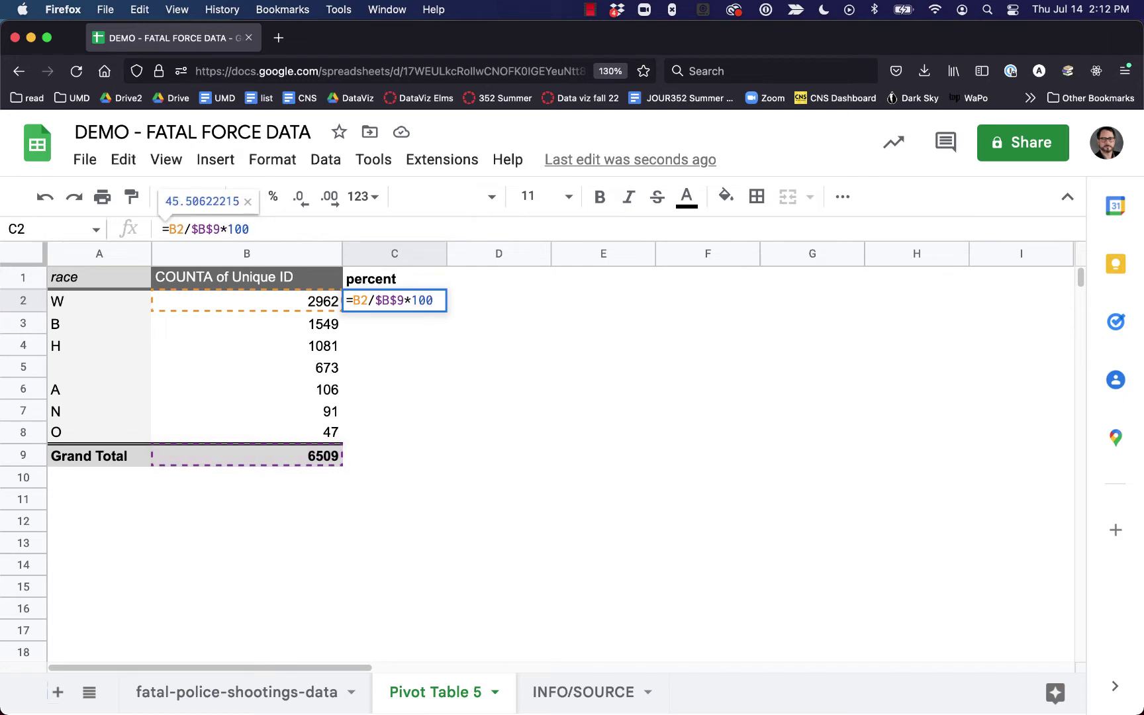
key(Return)
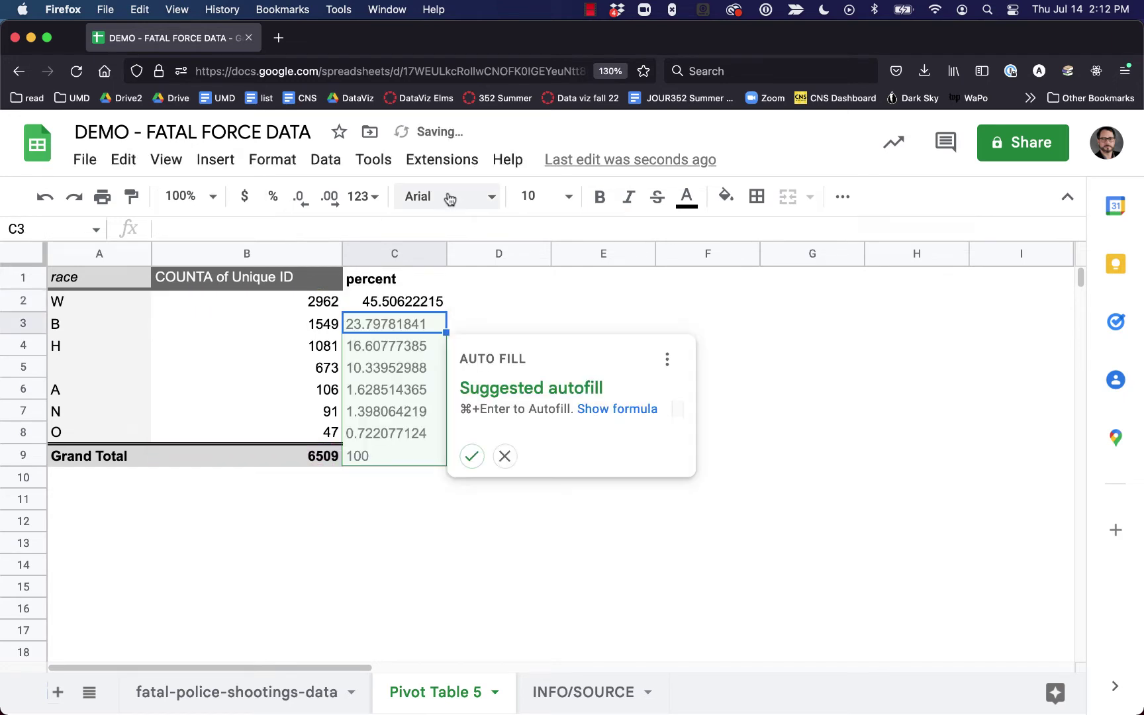
Step: Fill the percent formula down to row 9 and check the copied formulas
click(398, 307)
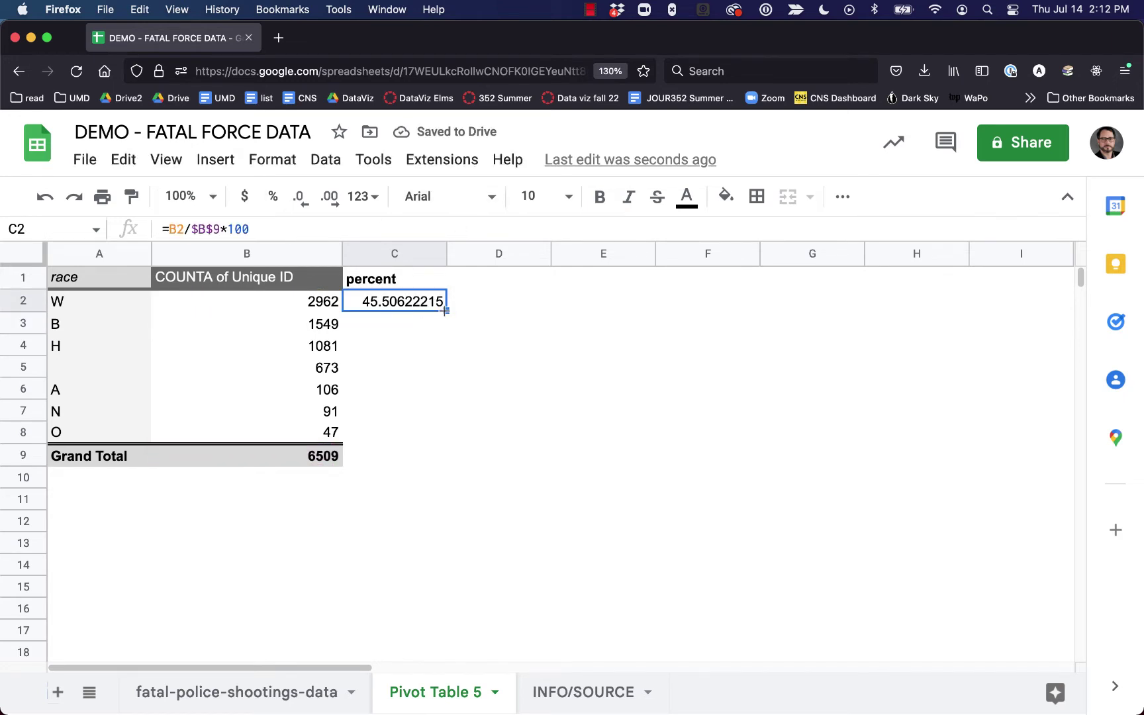
double_click(446, 310)
click(427, 327)
click(405, 306)
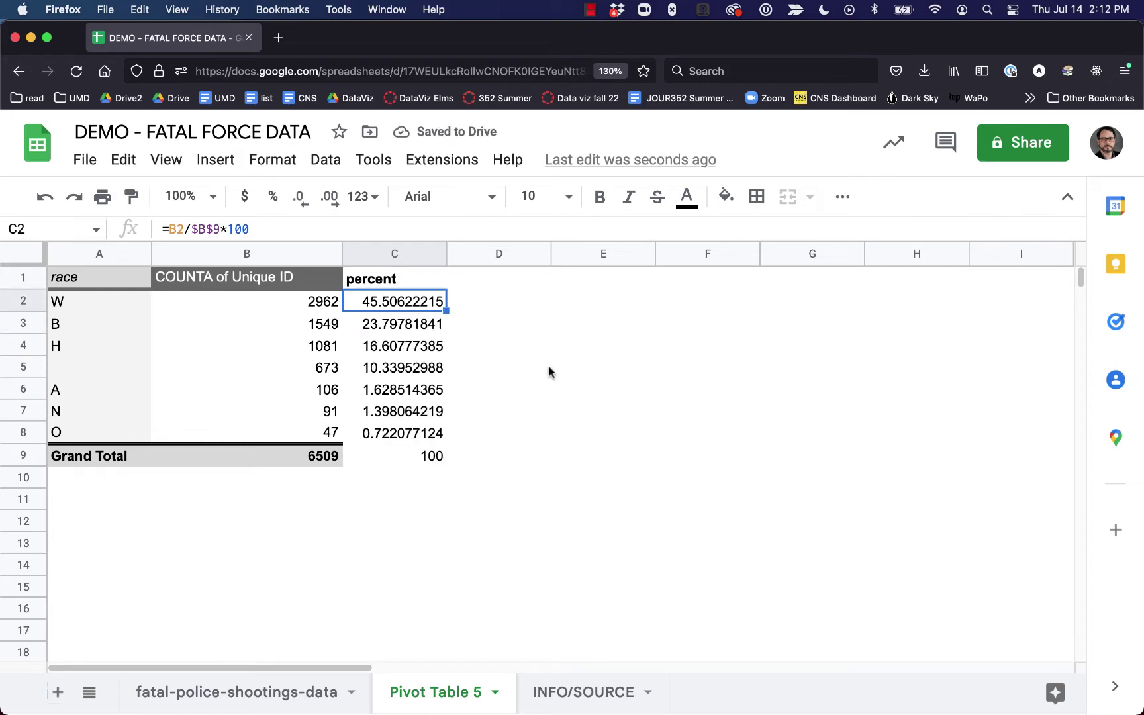
click(414, 463)
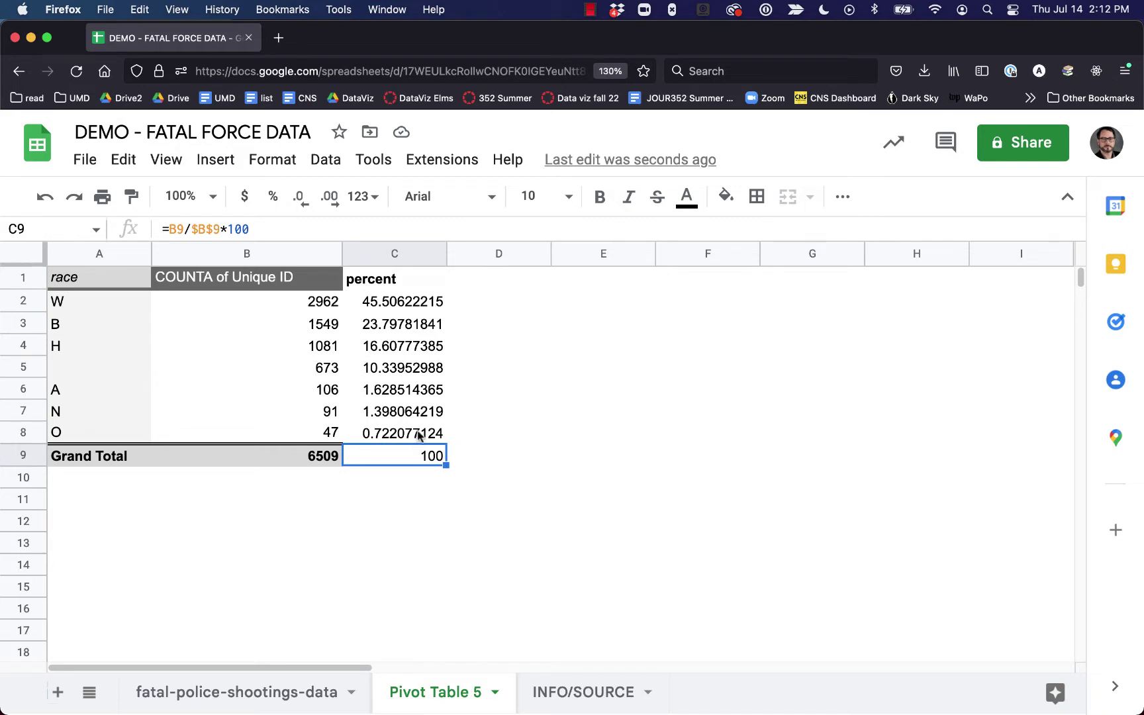
Step: Delete the percent column C and bring the pivot table editor back up
click(396, 324)
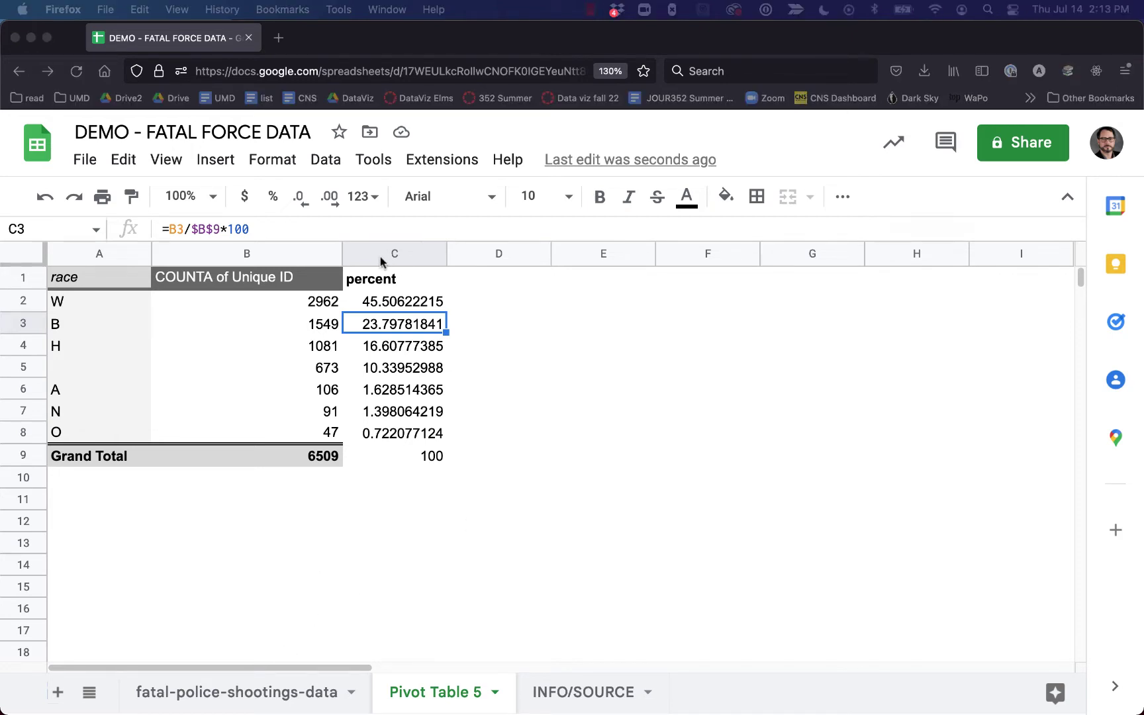
click(264, 352)
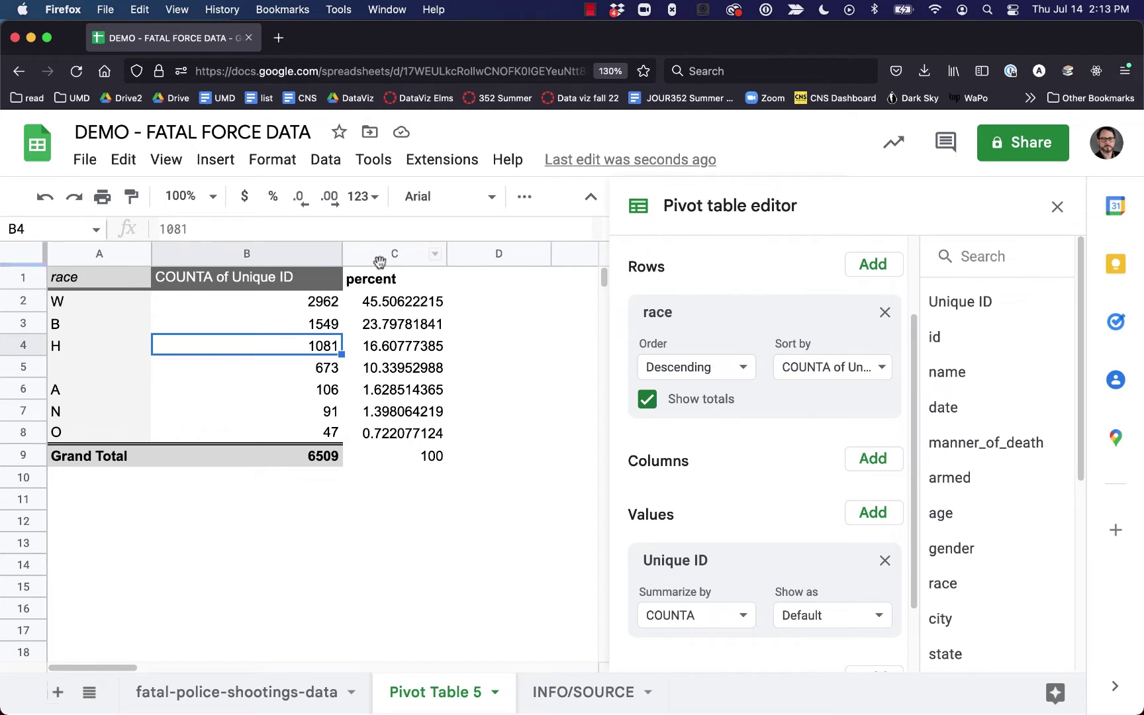
click(360, 255)
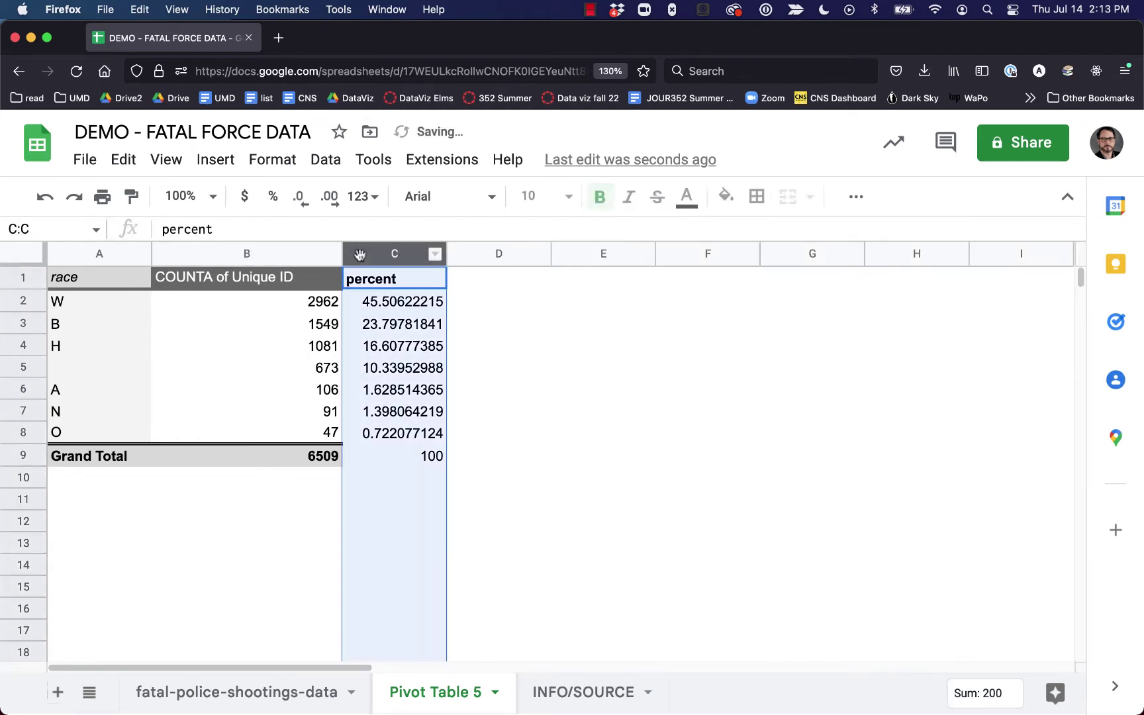
key(Delete)
click(172, 339)
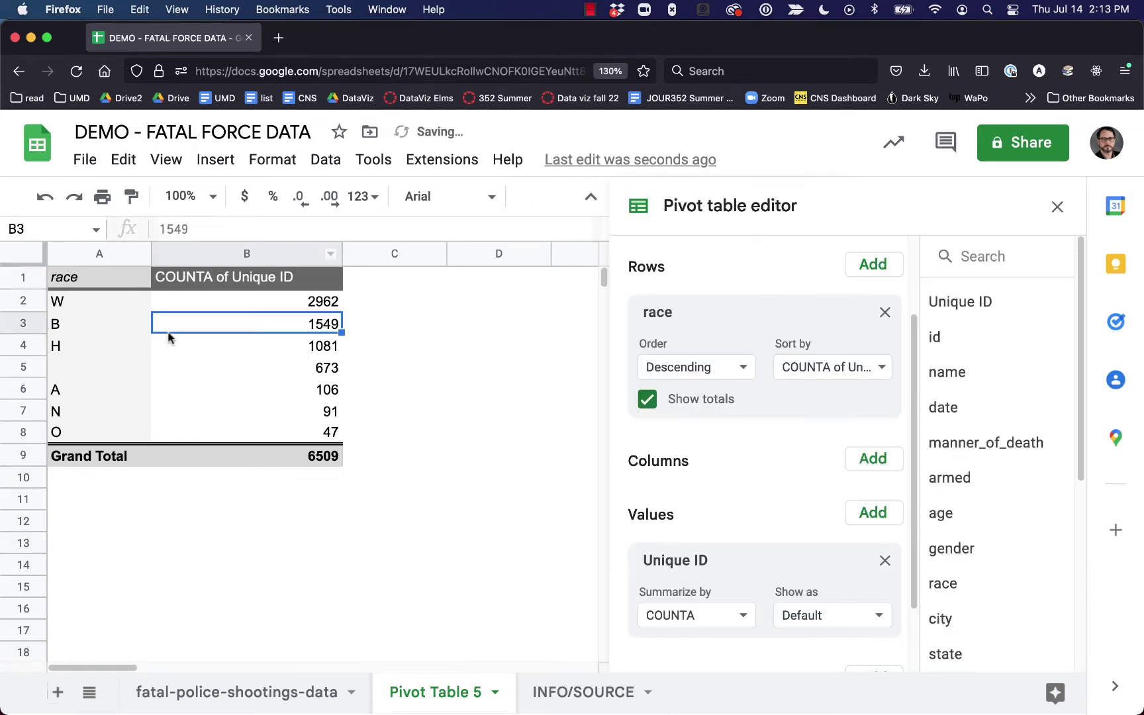
click(96, 340)
Step: Add manner_of_death as a second row grouping below race
scroll(771, 391, up, 1)
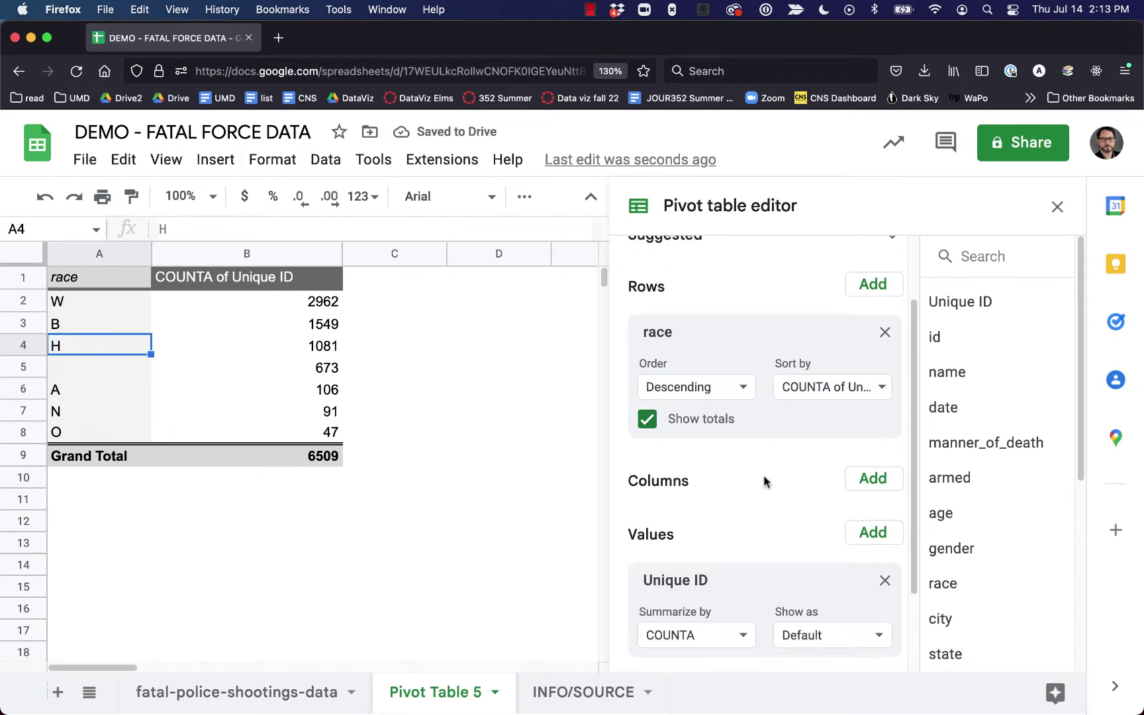
scroll(763, 477, down, 3)
scroll(763, 476, up, 5)
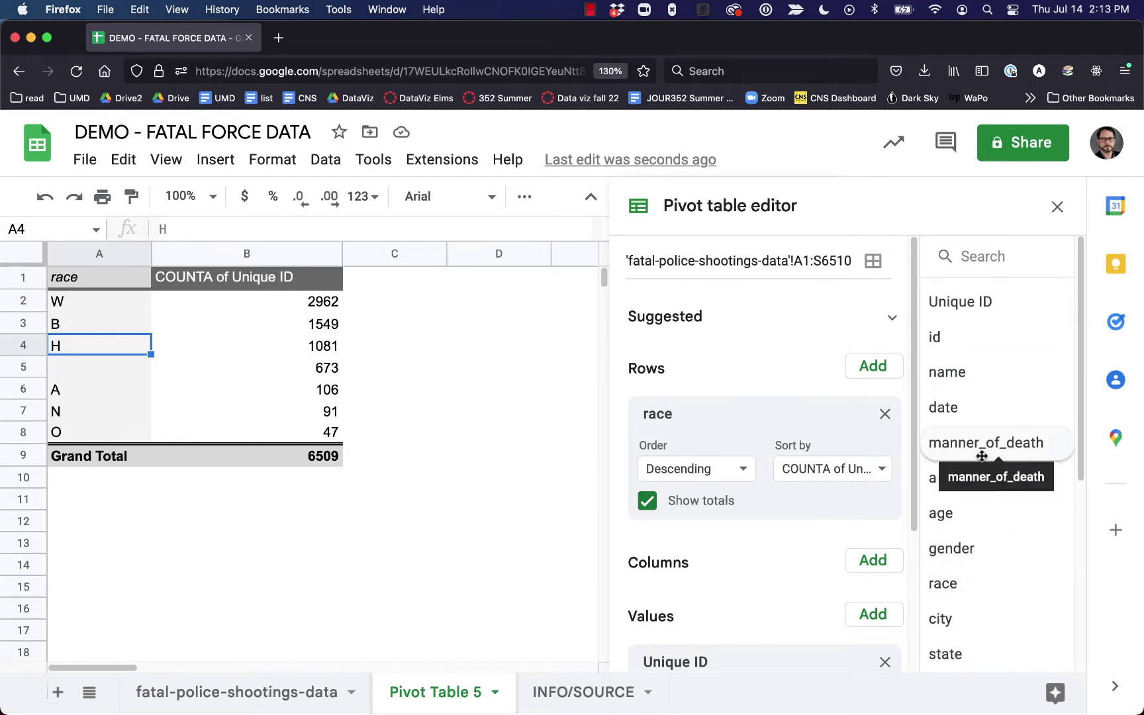
drag(982, 456, 701, 547)
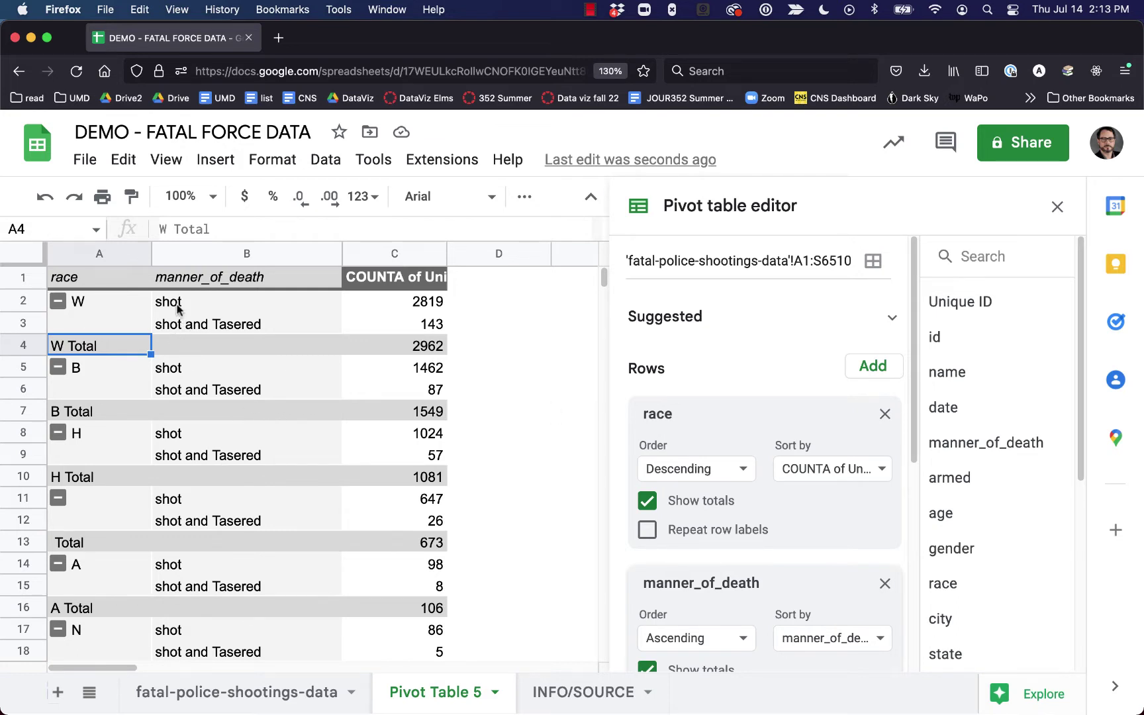
Step: Review the breakdown, e.g. W: 2819 shot, 143 shot and Tasered, 2962 total
click(176, 305)
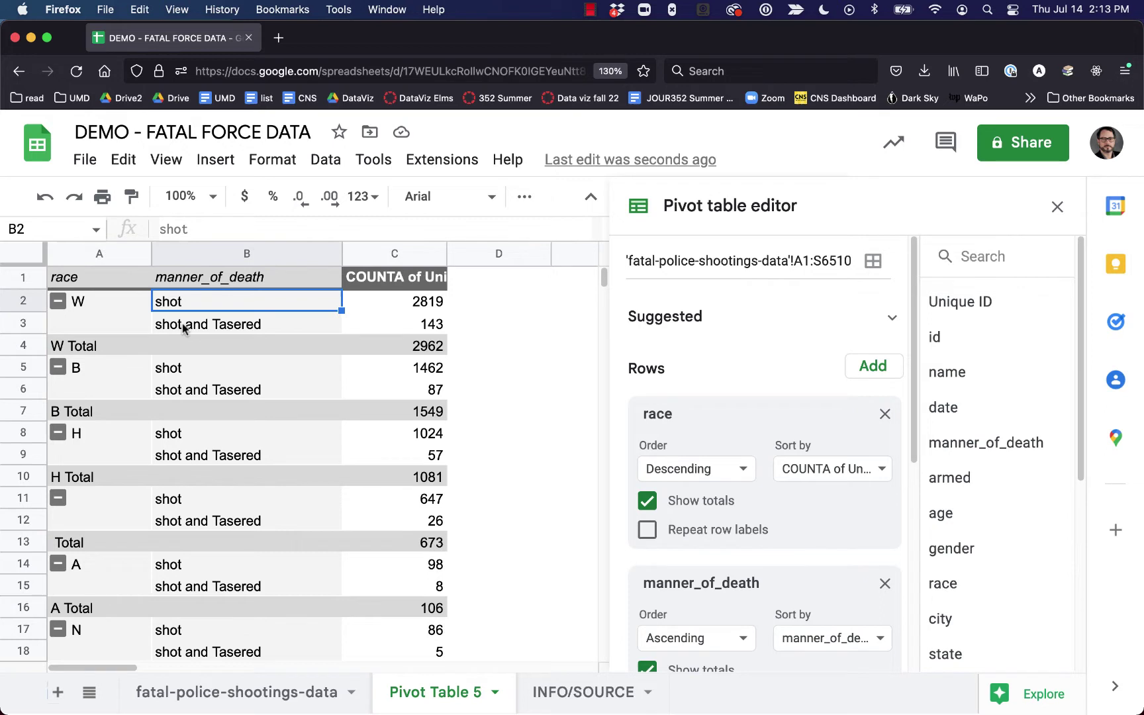
click(184, 327)
click(183, 306)
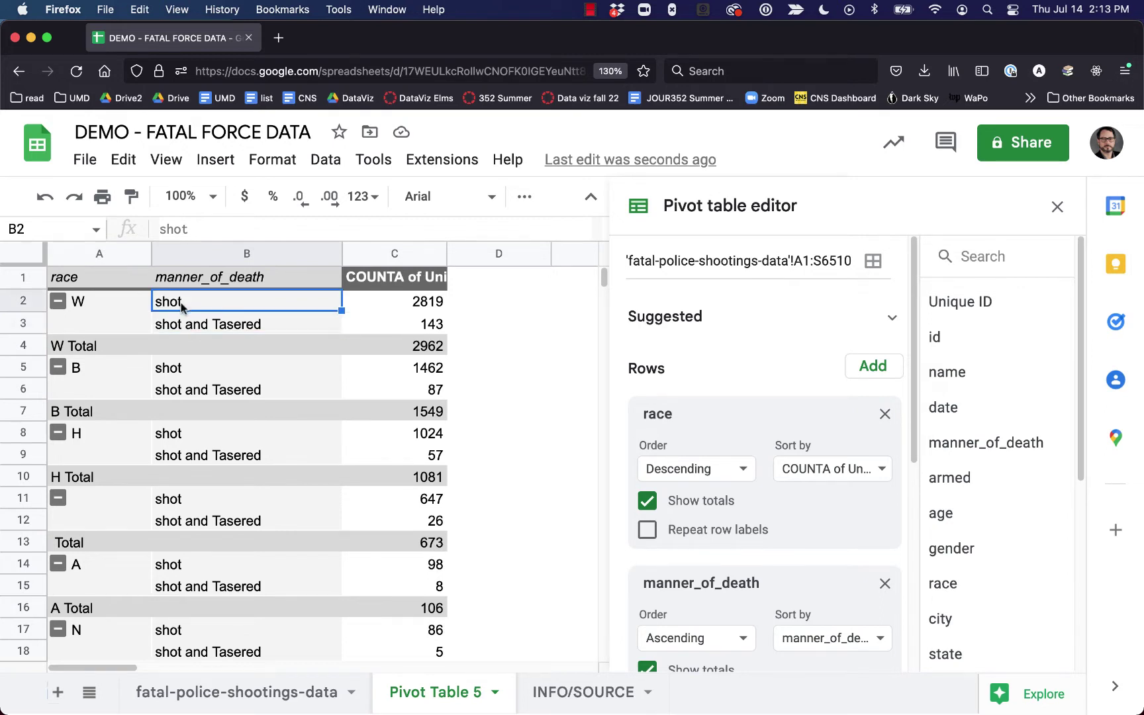
click(192, 364)
click(196, 389)
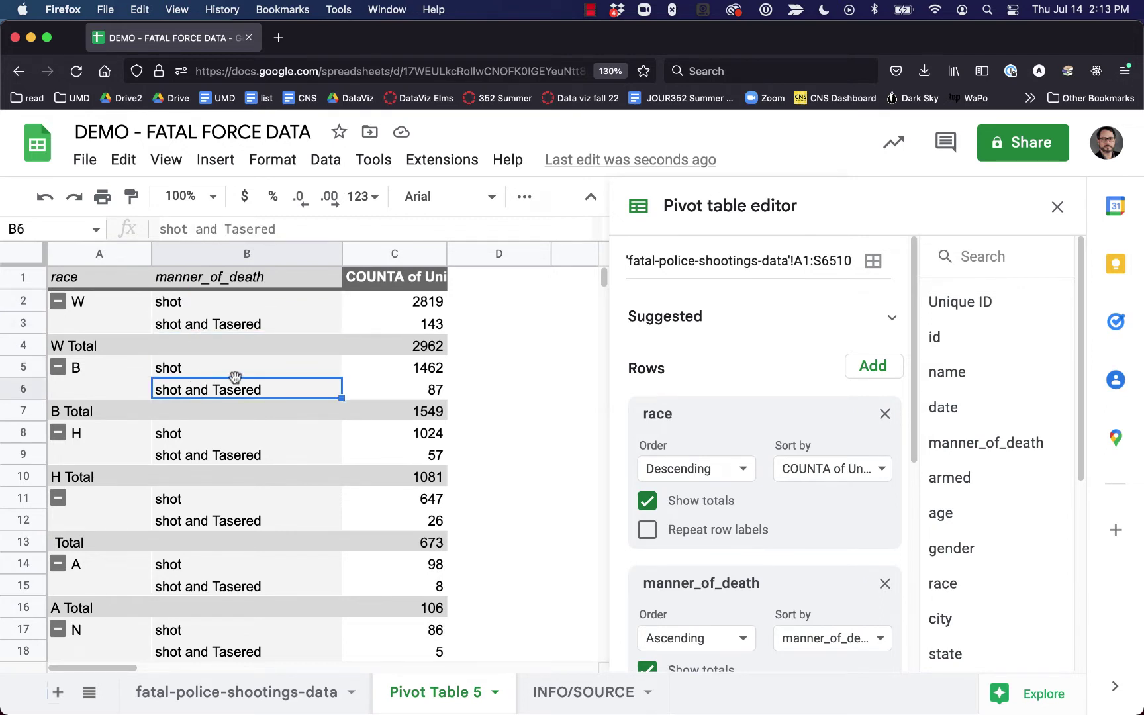
click(56, 348)
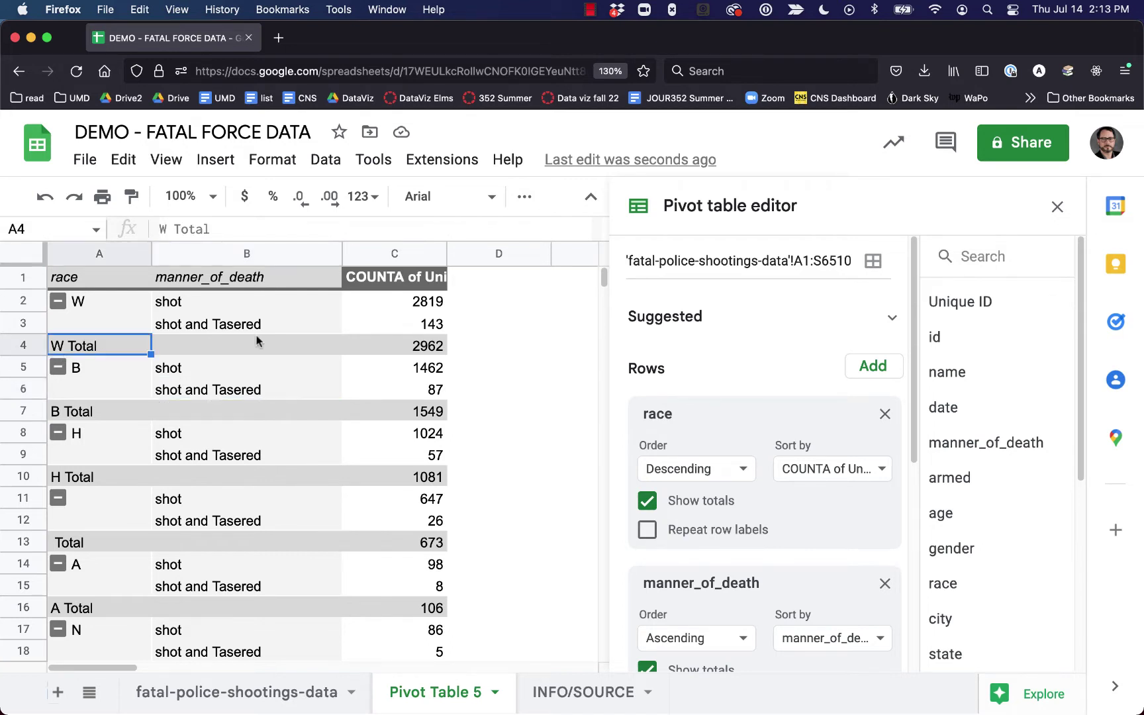
click(411, 345)
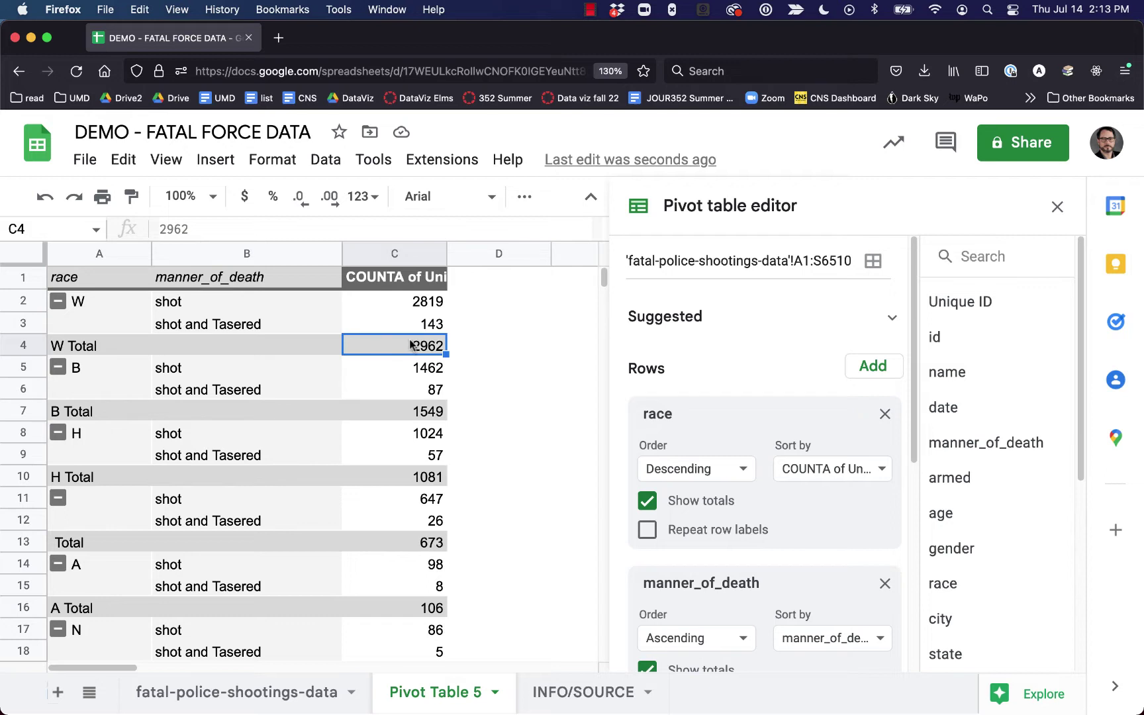
click(402, 325)
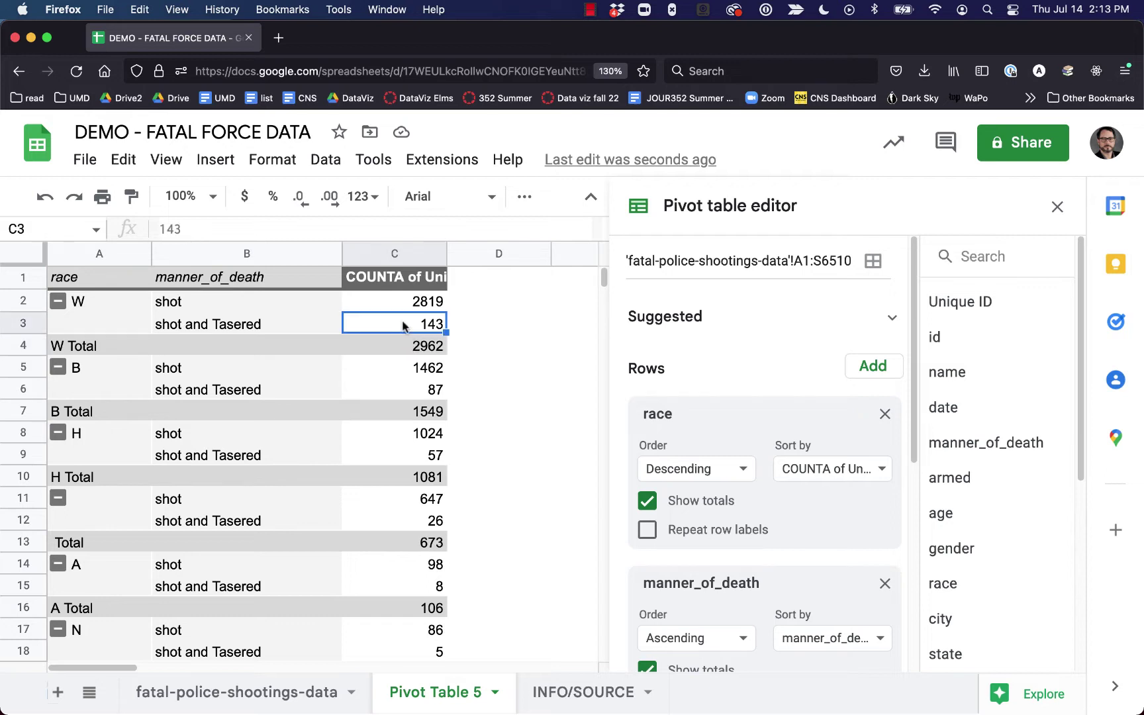
click(392, 308)
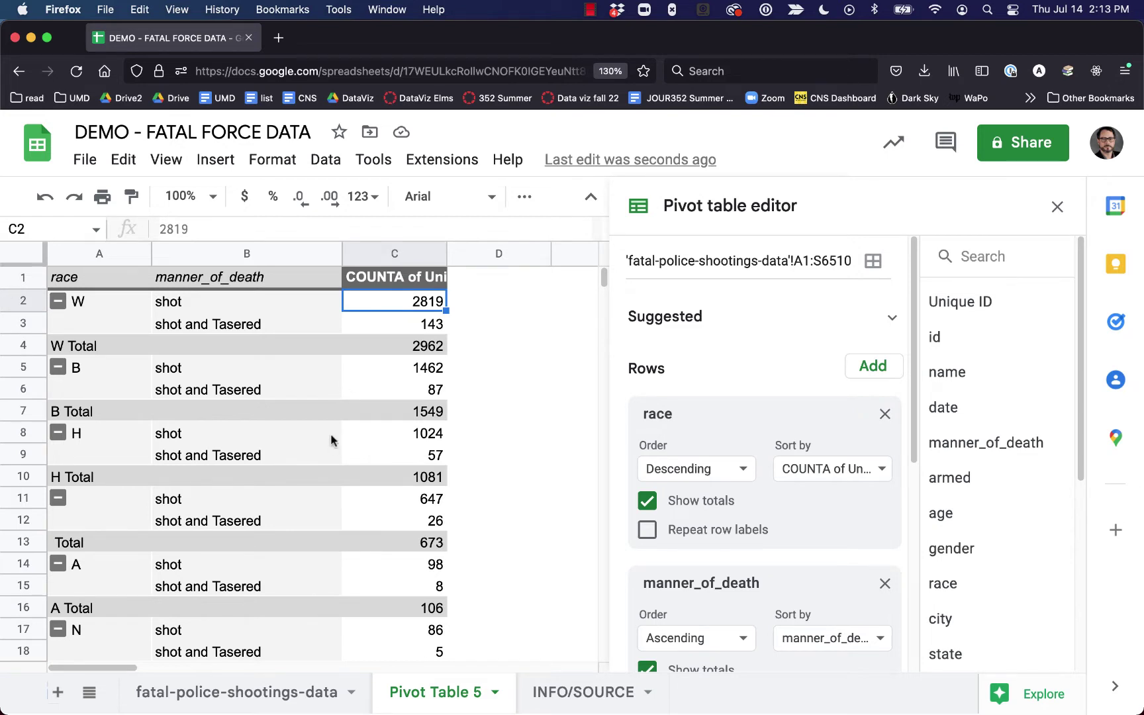
scroll(330, 442, down, 4)
Step: Move manner_of_death from Rows into Filters, leaving race counts totalling 6509
scroll(330, 447, up, 4)
scroll(791, 434, down, 1)
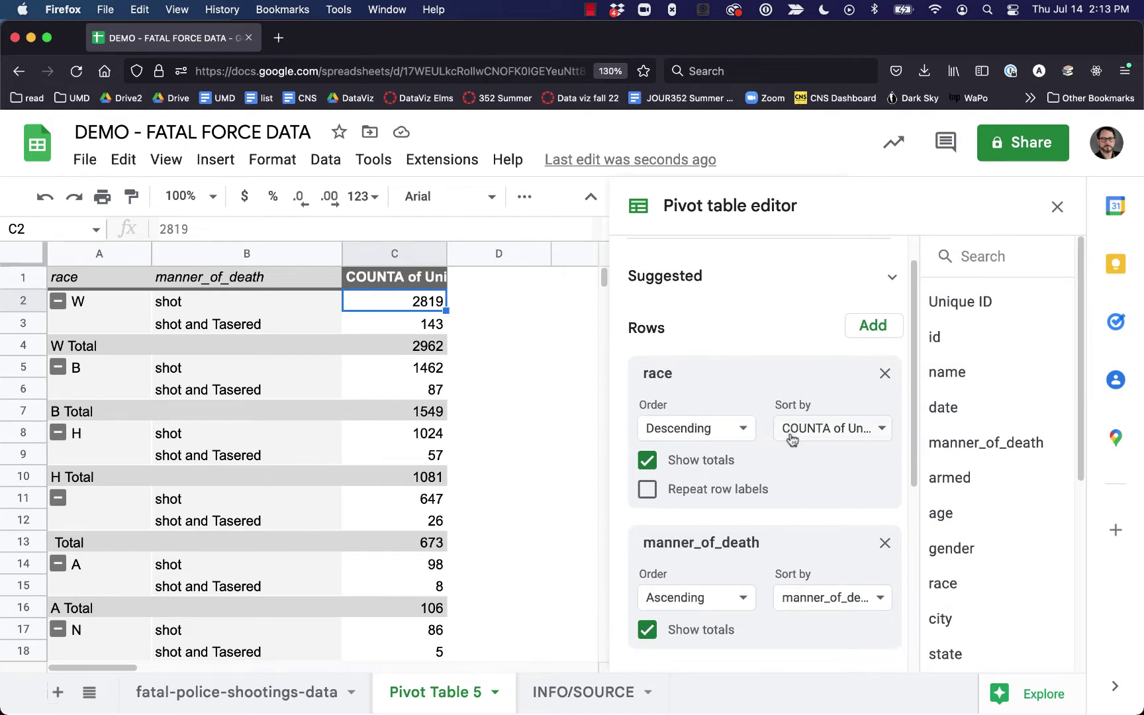
scroll(791, 437, down, 5)
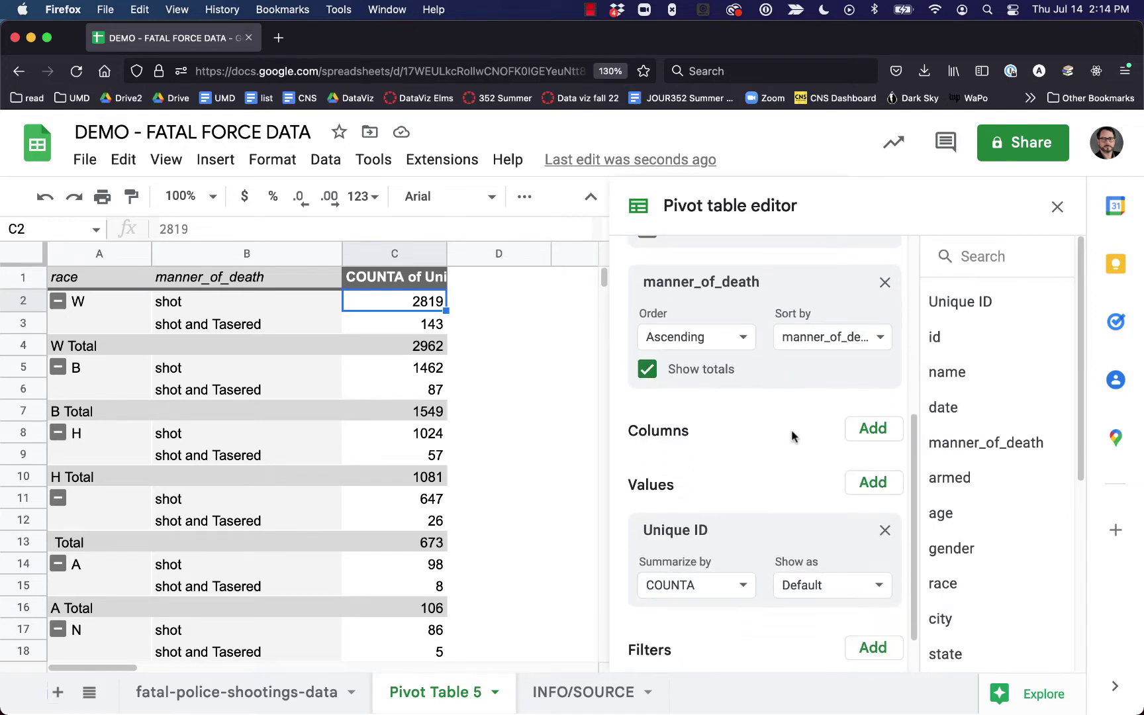
drag(742, 296, 759, 667)
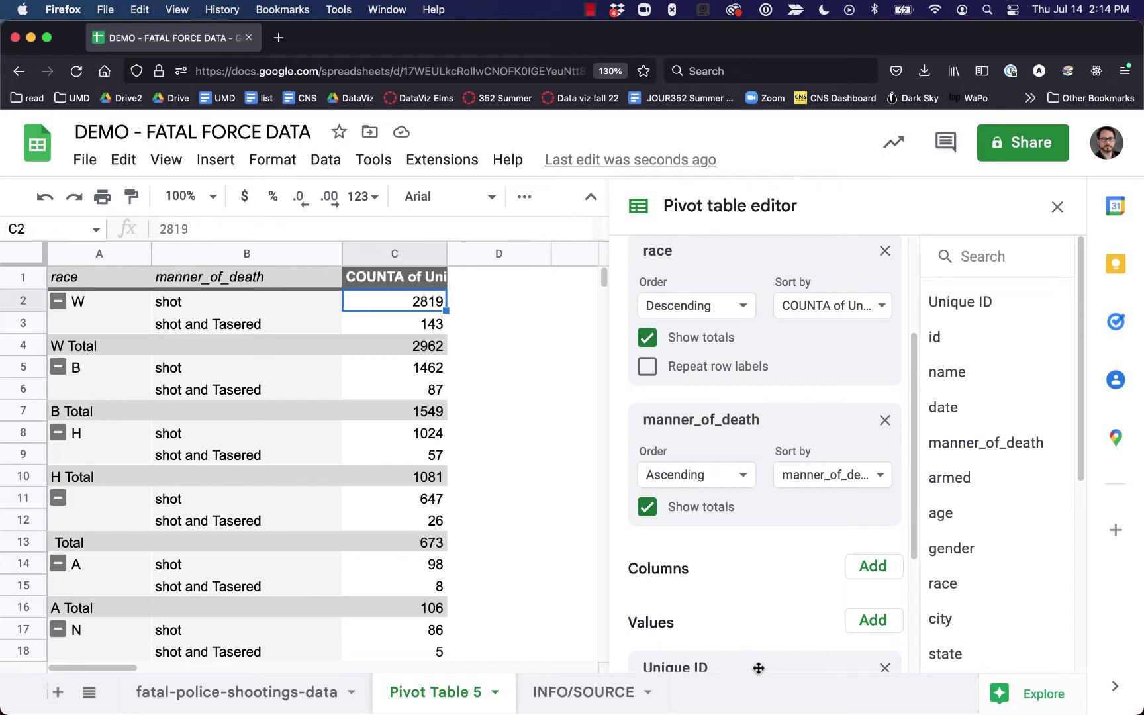
scroll(760, 537, down, 1)
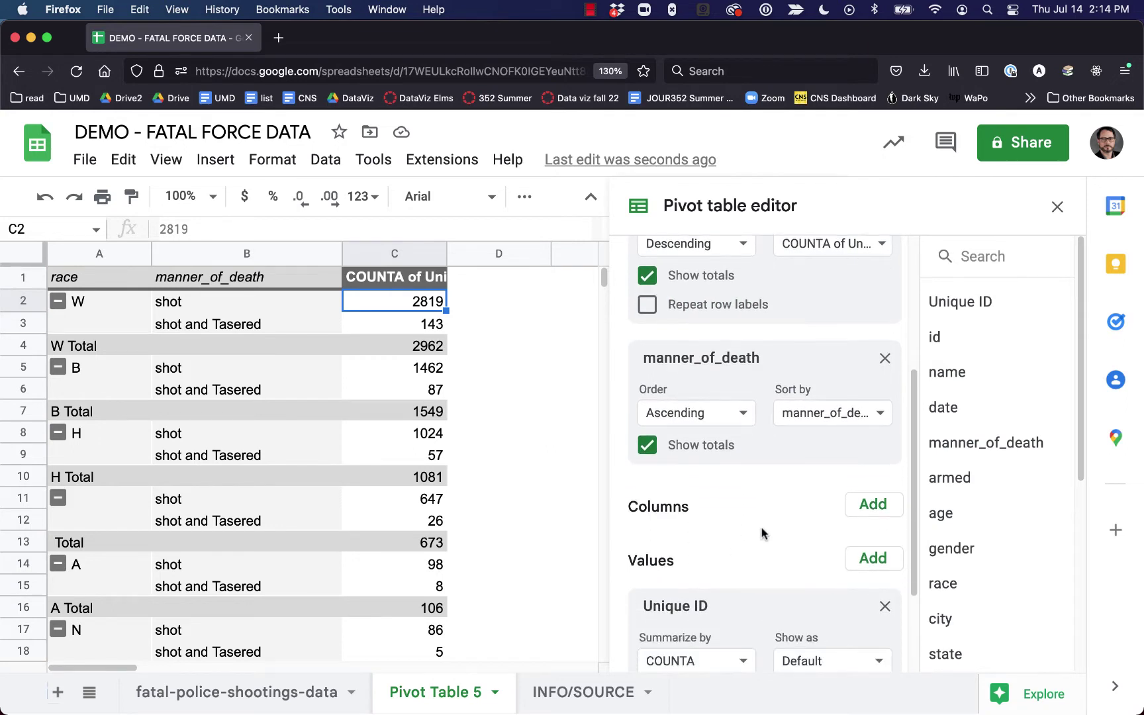
drag(726, 361, 748, 628)
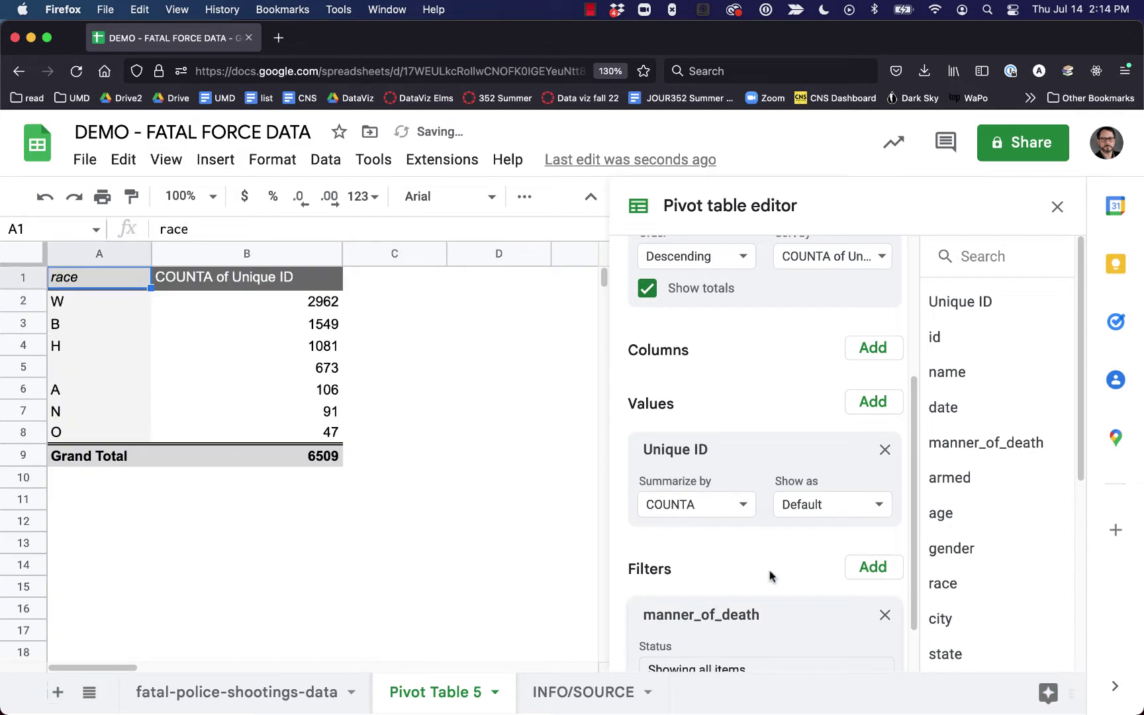
scroll(774, 568, down, 1)
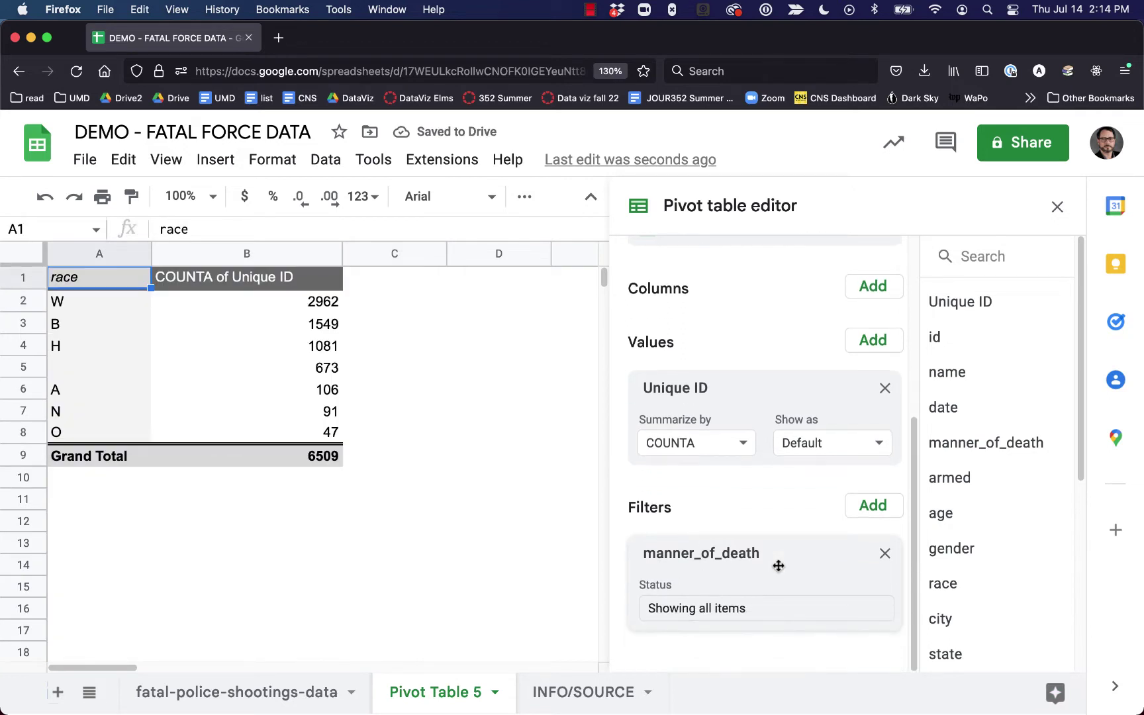
Step: Filter manner_of_death to shot and Tasered only, then to shot only
click(774, 603)
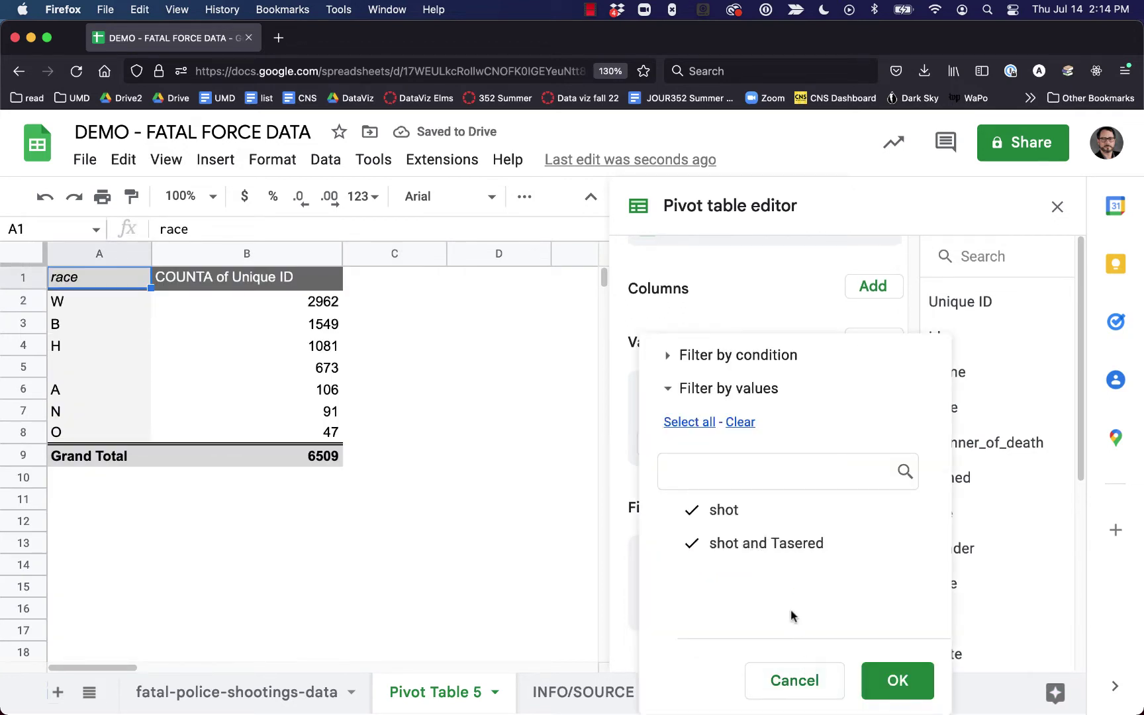
click(699, 511)
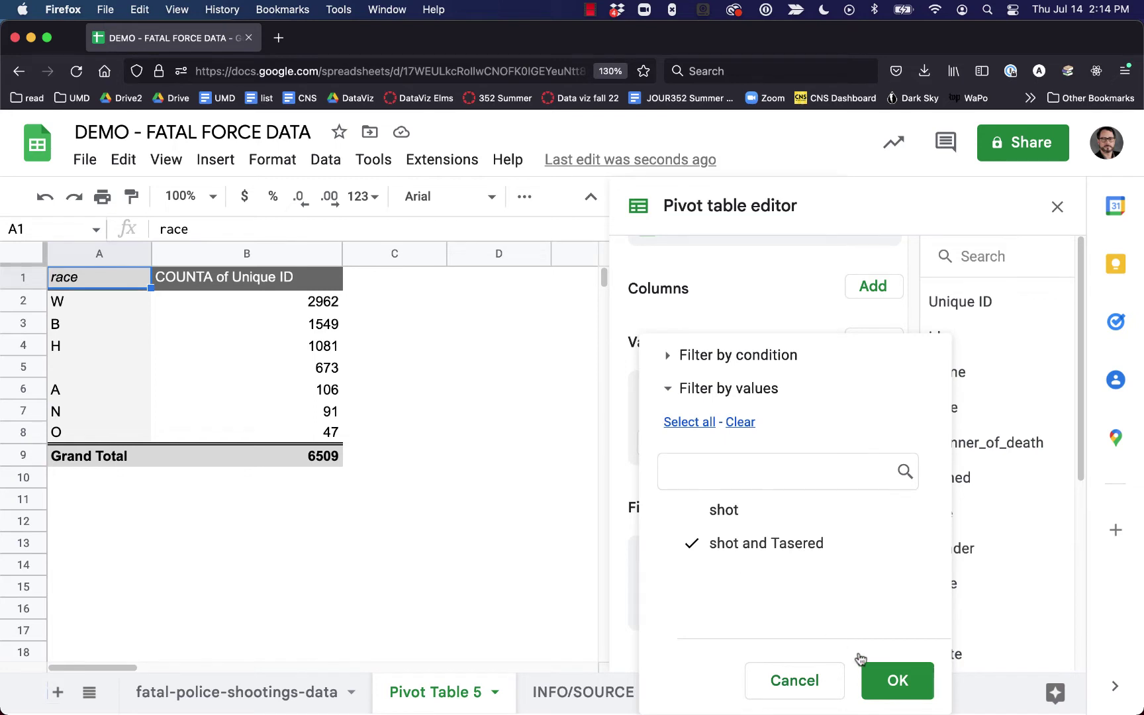
click(894, 677)
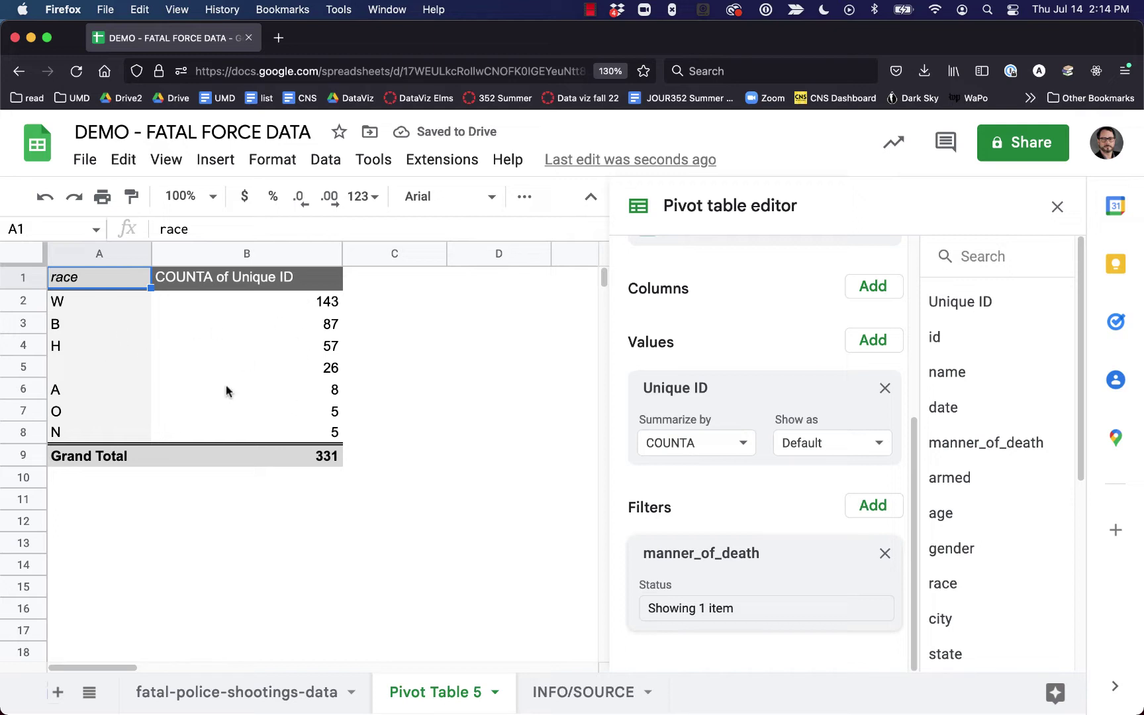
click(742, 612)
click(713, 548)
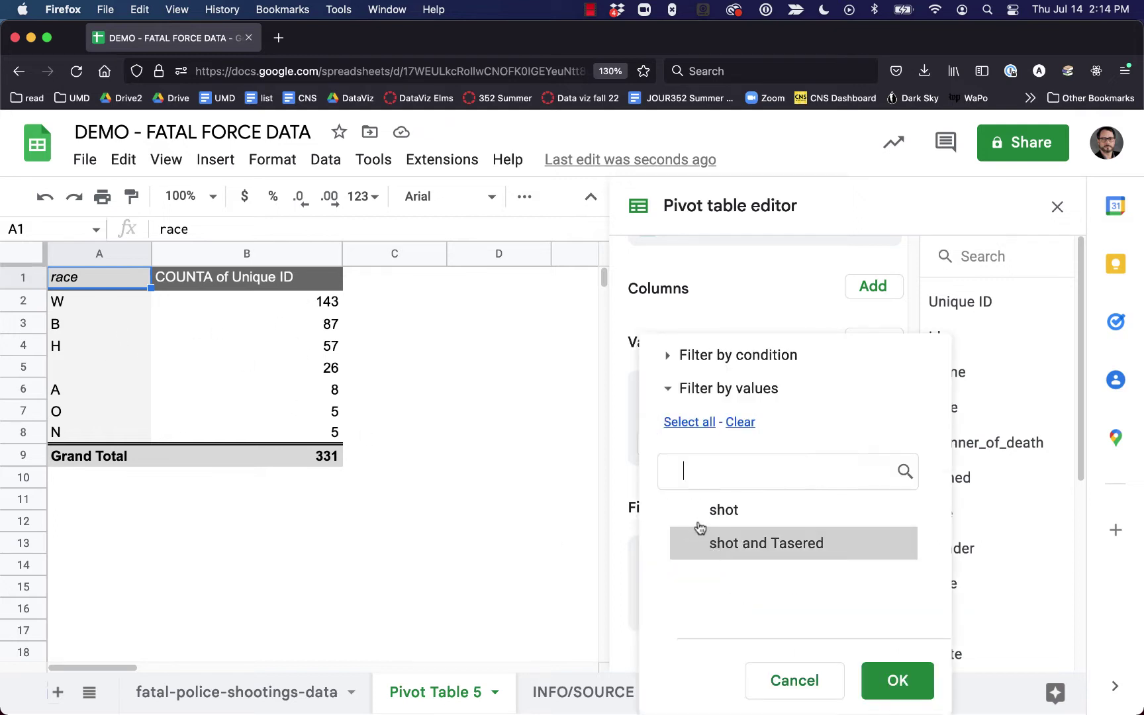
click(694, 510)
click(898, 683)
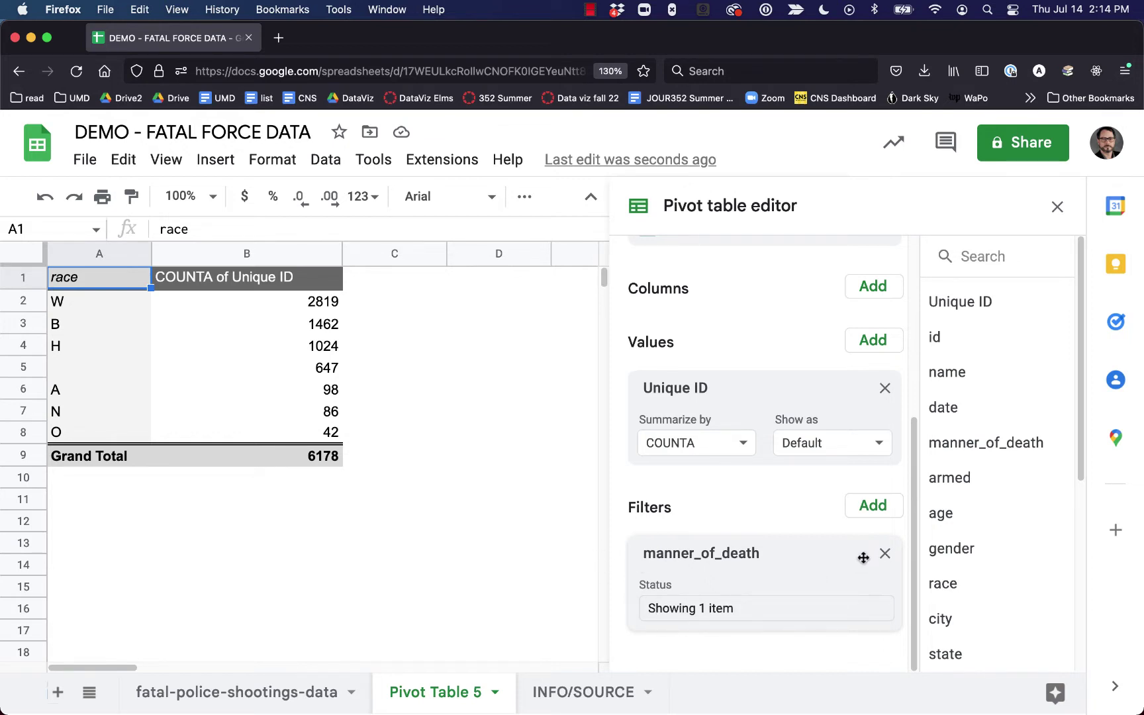
Step: Remove the manner_of_death filter so counts total 6509 again
click(884, 553)
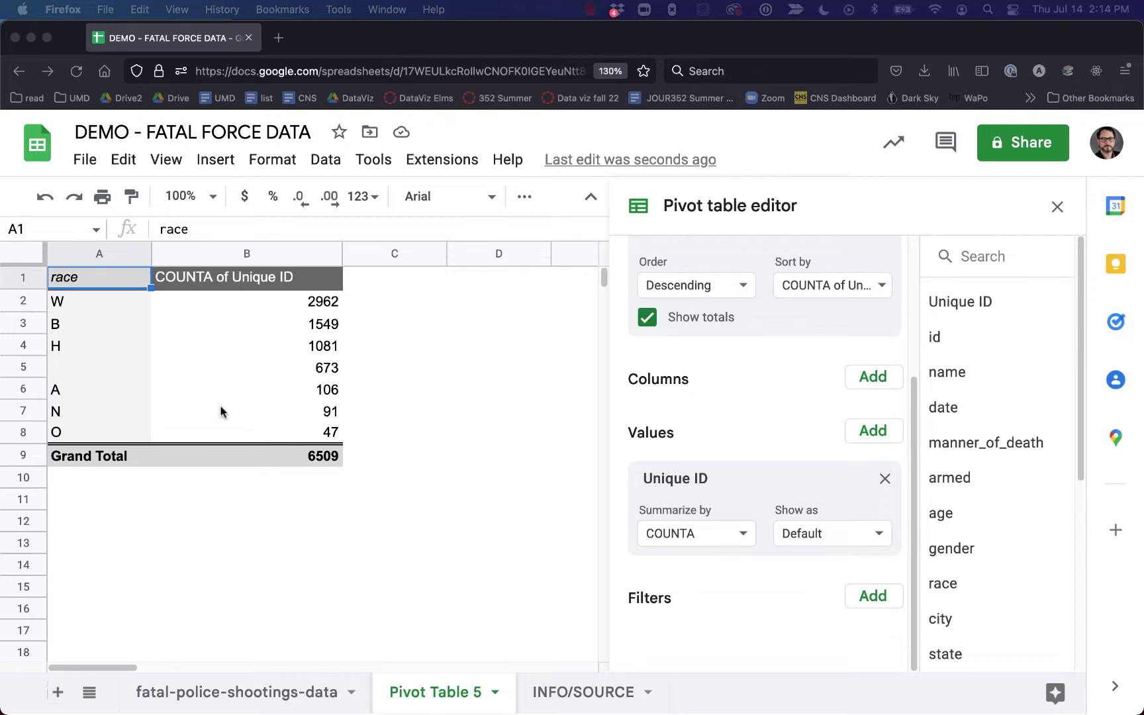
click(123, 391)
scroll(781, 510, up, 5)
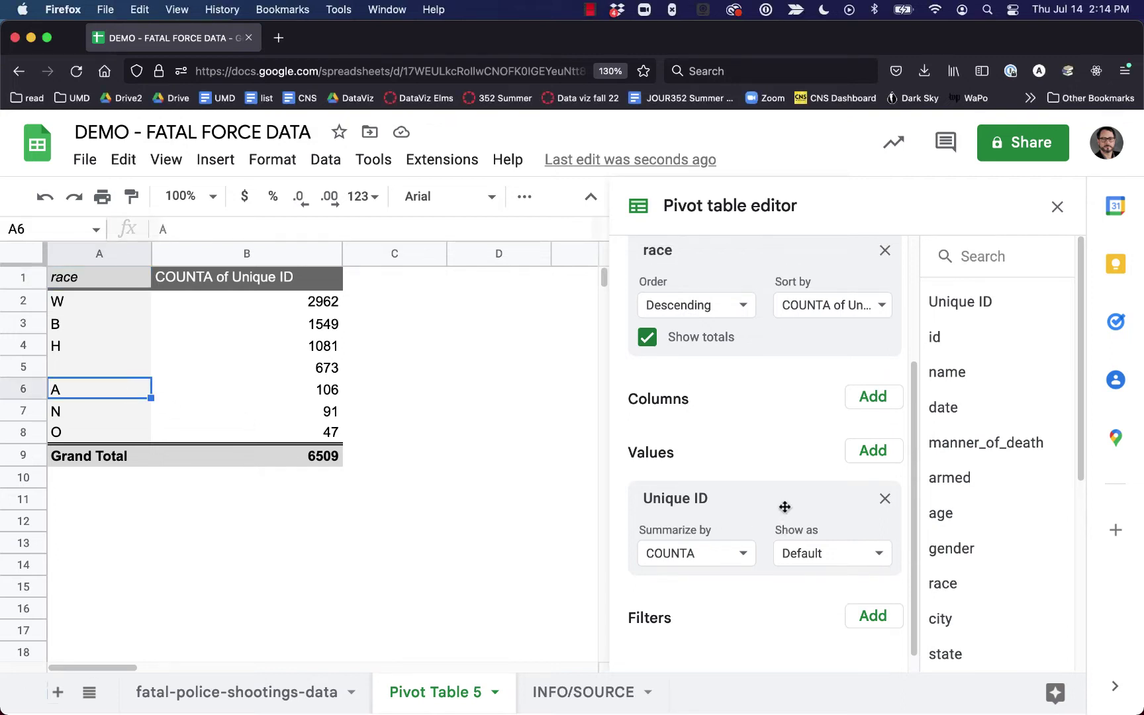
Step: Remove race from the pivot rows and the Unique ID count from the values
click(884, 379)
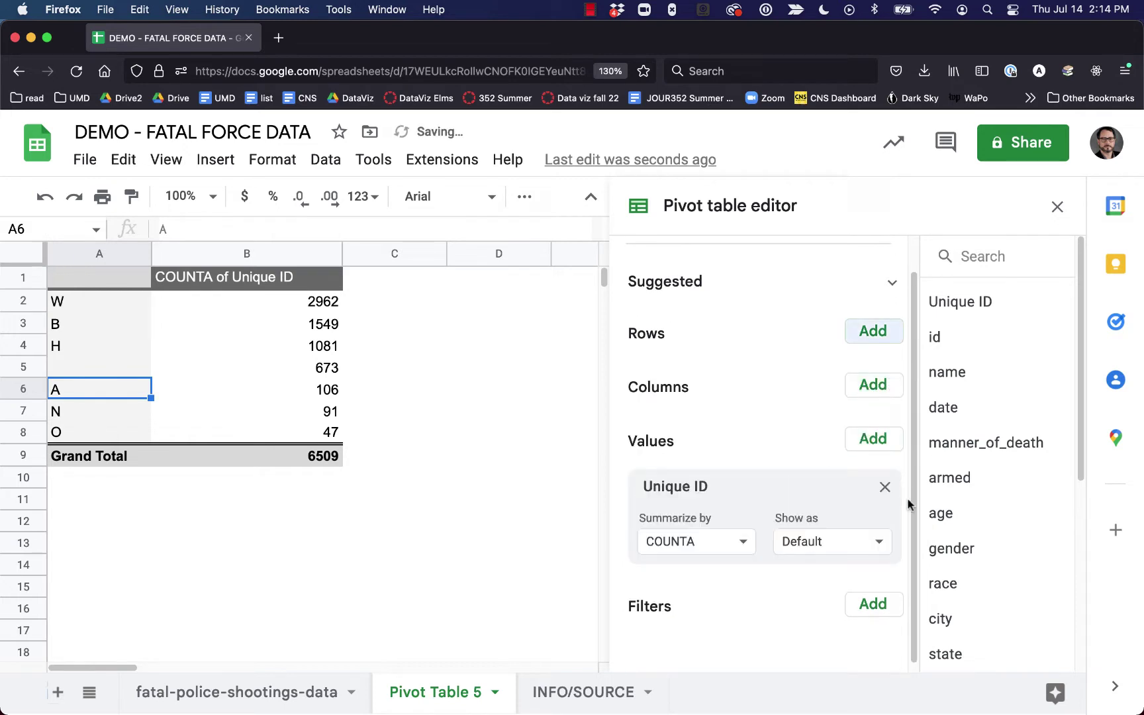
click(884, 488)
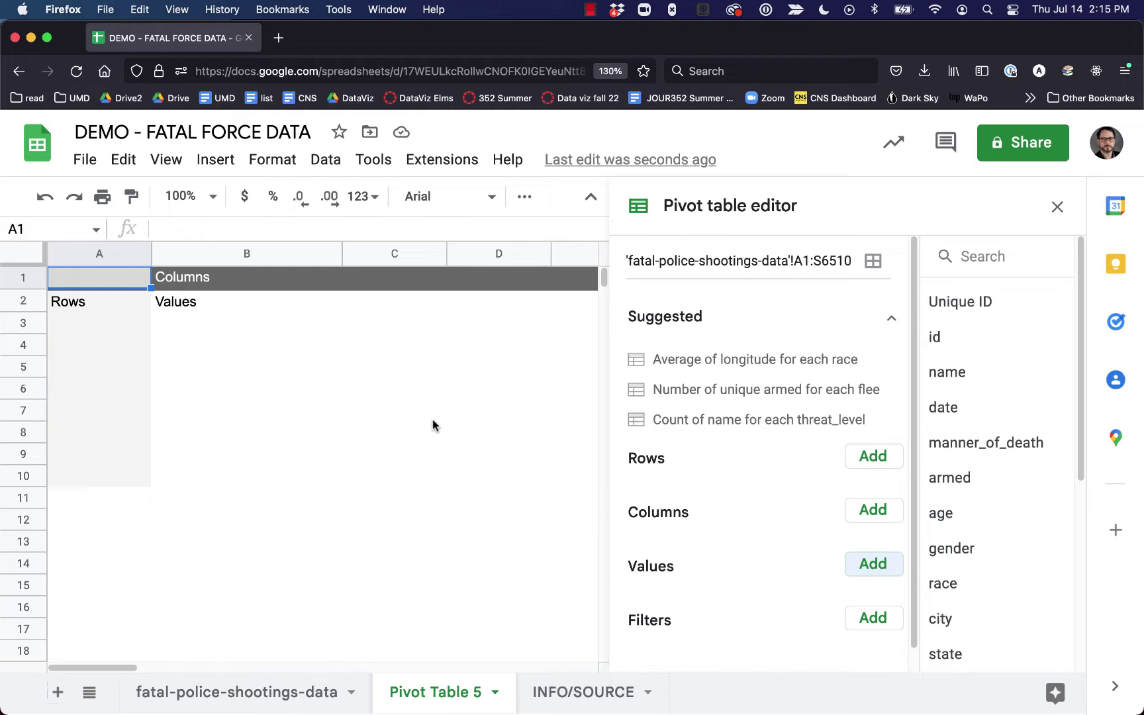
scroll(776, 541, down, 1)
scroll(773, 541, up, 1)
scroll(989, 519, down, 1)
Step: Group the pivot table rows by gender and look over the gender categories
drag(983, 530, 749, 484)
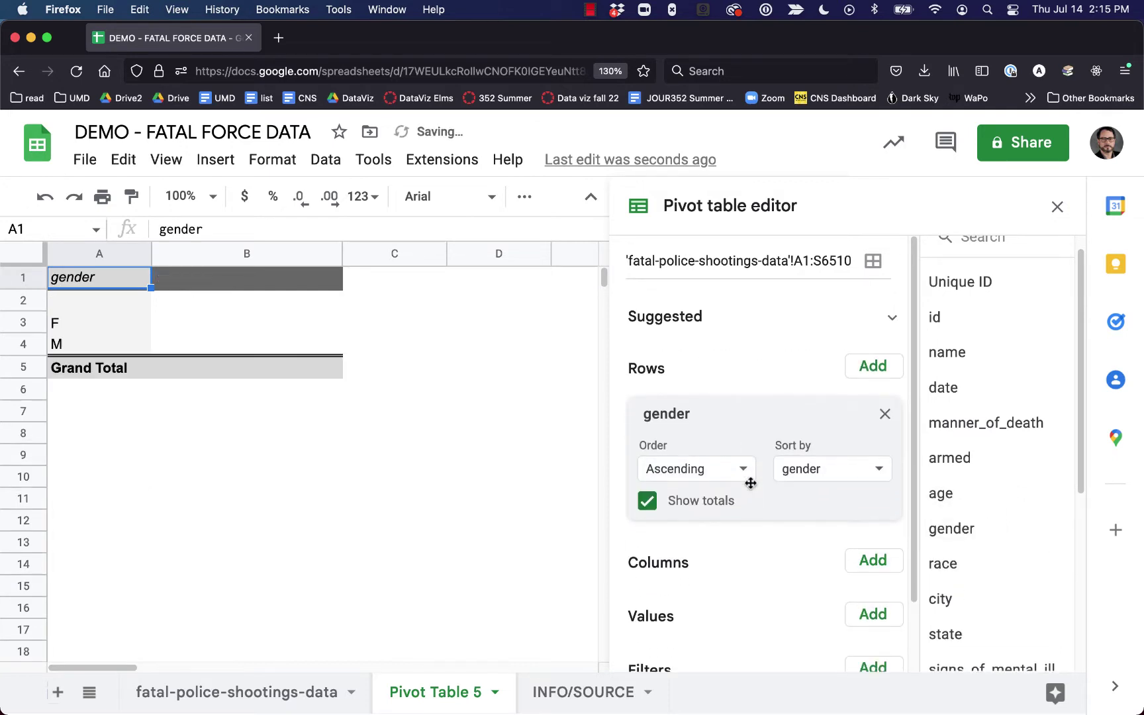
click(70, 303)
click(66, 326)
click(69, 341)
scroll(771, 485, down, 1)
scroll(771, 485, down, 1)
scroll(771, 485, up, 2)
scroll(771, 485, up, 1)
scroll(771, 485, down, 1)
scroll(771, 486, up, 1)
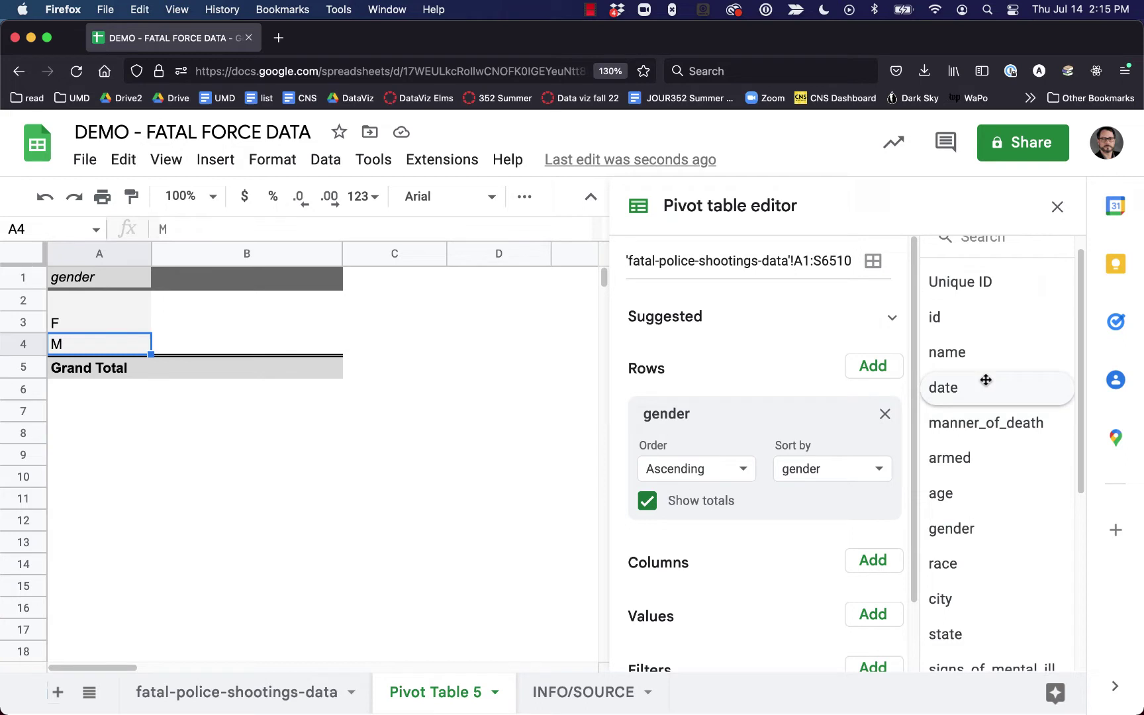
scroll(986, 385, up, 1)
scroll(818, 518, down, 3)
Step: Add Unique ID as the pivot's value field, summarized by COUNTA
drag(945, 302, 678, 597)
drag(954, 317, 670, 593)
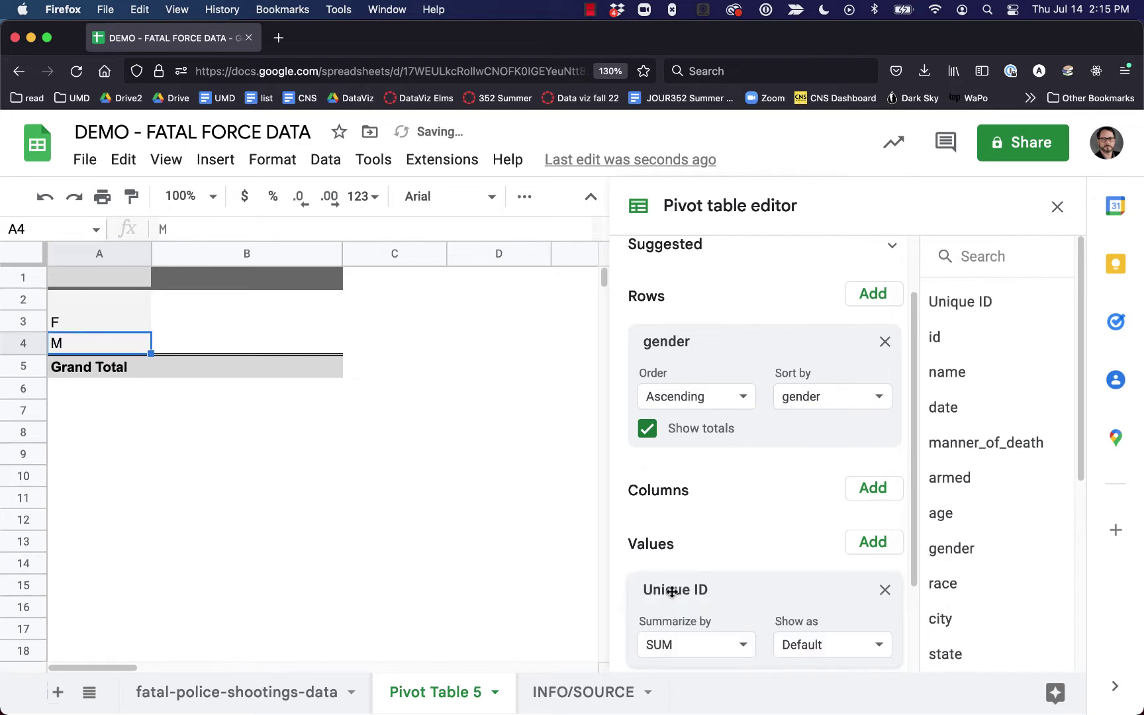
click(733, 645)
click(714, 256)
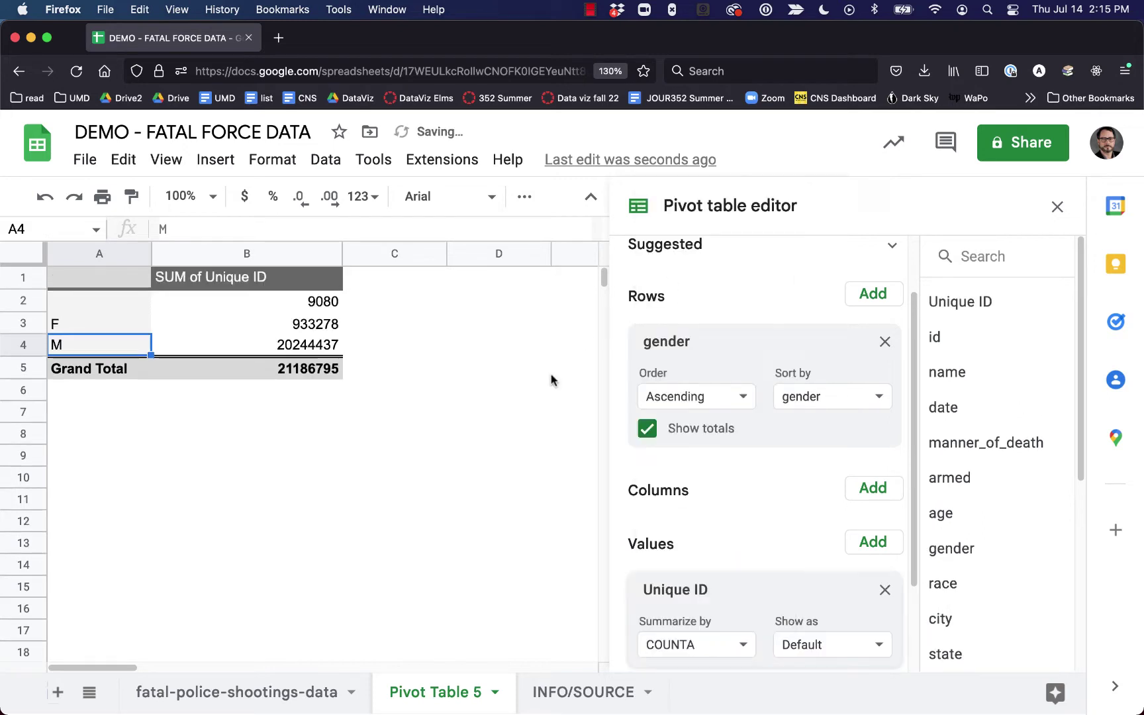
Step: Verify the counts: total 6509, M 6220, F 287, blank 2
click(334, 375)
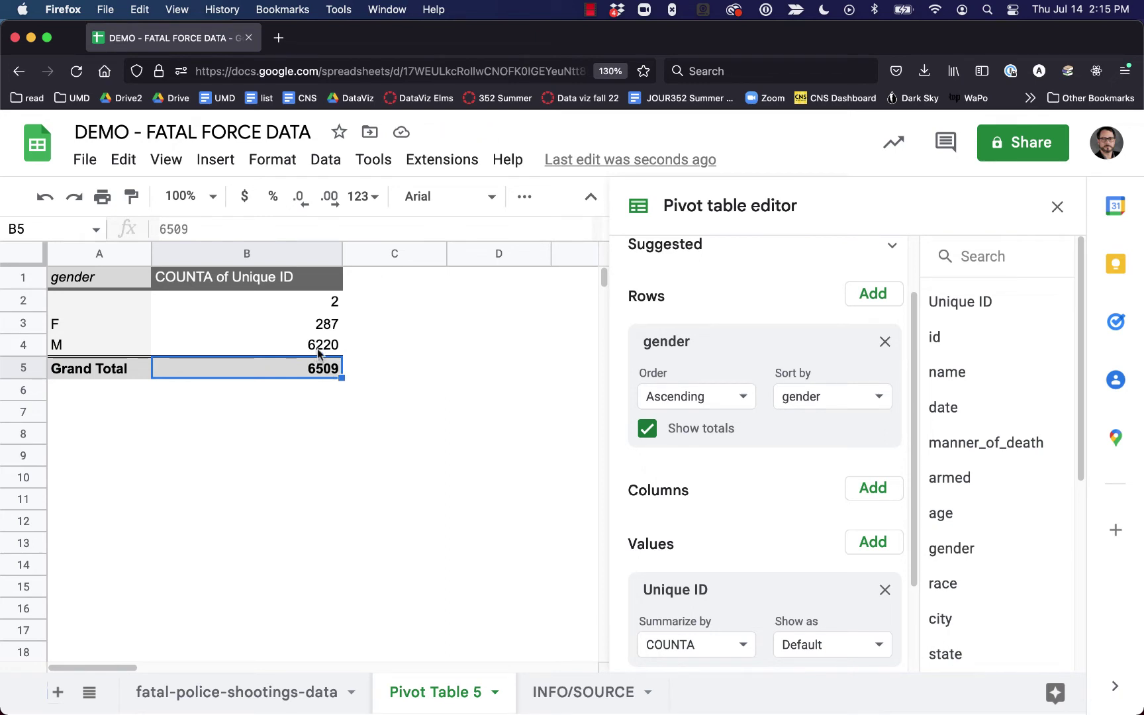
click(318, 352)
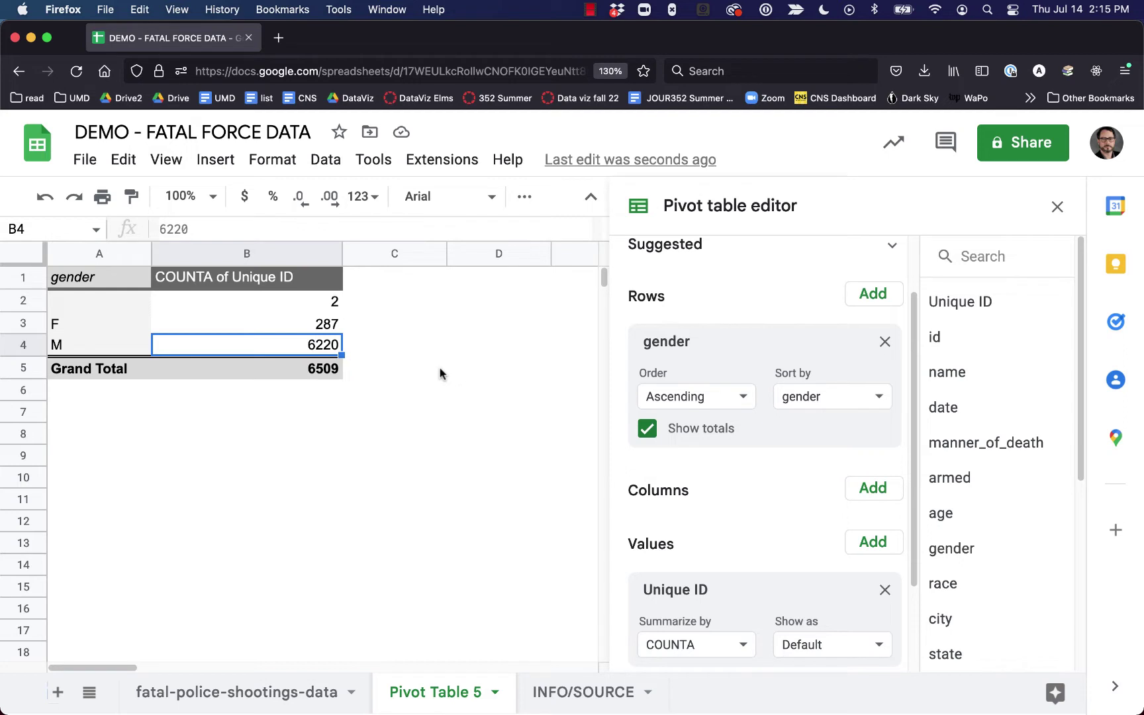
click(326, 326)
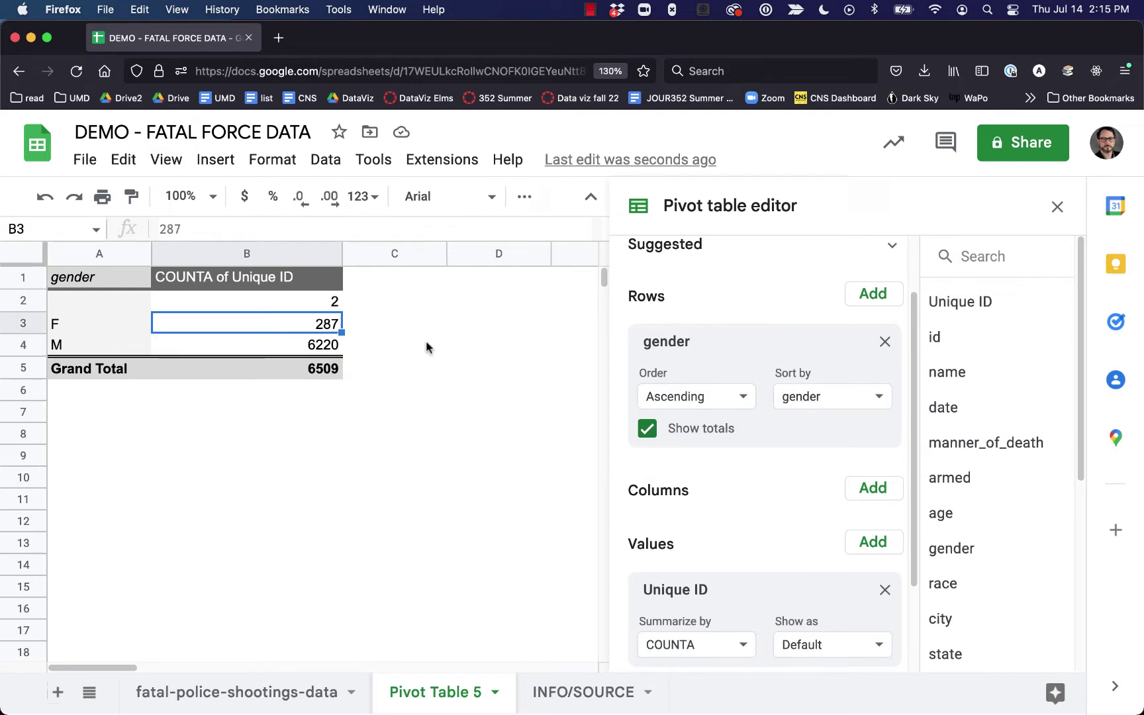
click(323, 301)
click(127, 300)
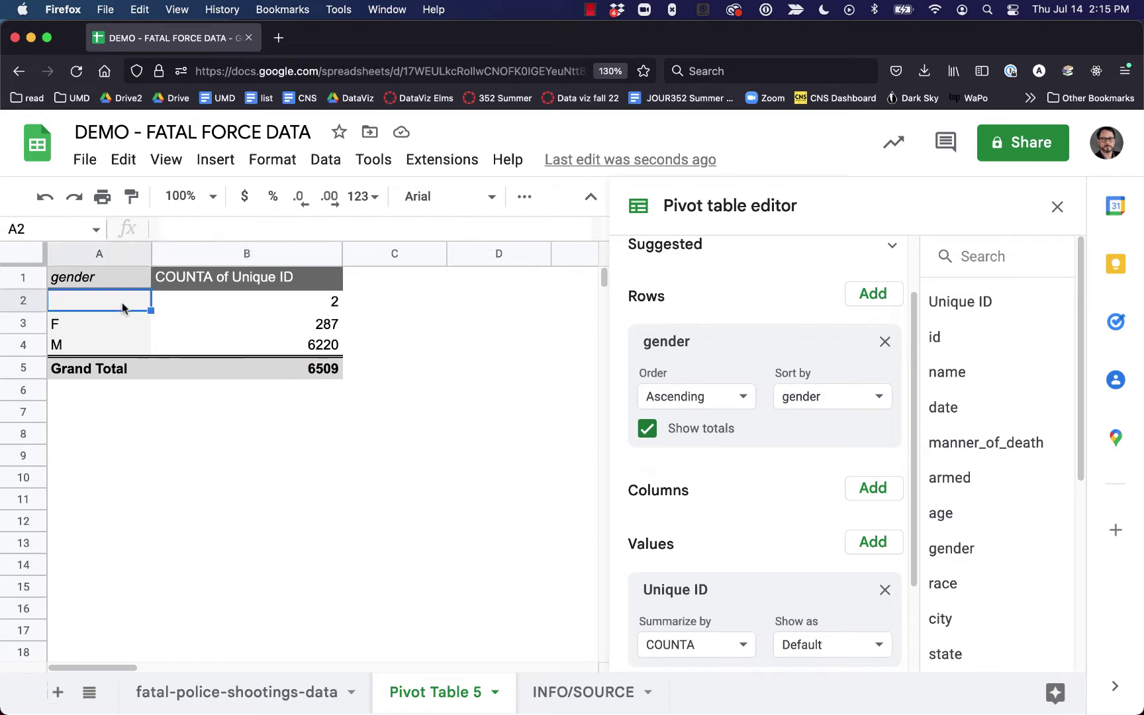
click(123, 324)
click(133, 345)
scroll(738, 490, up, 2)
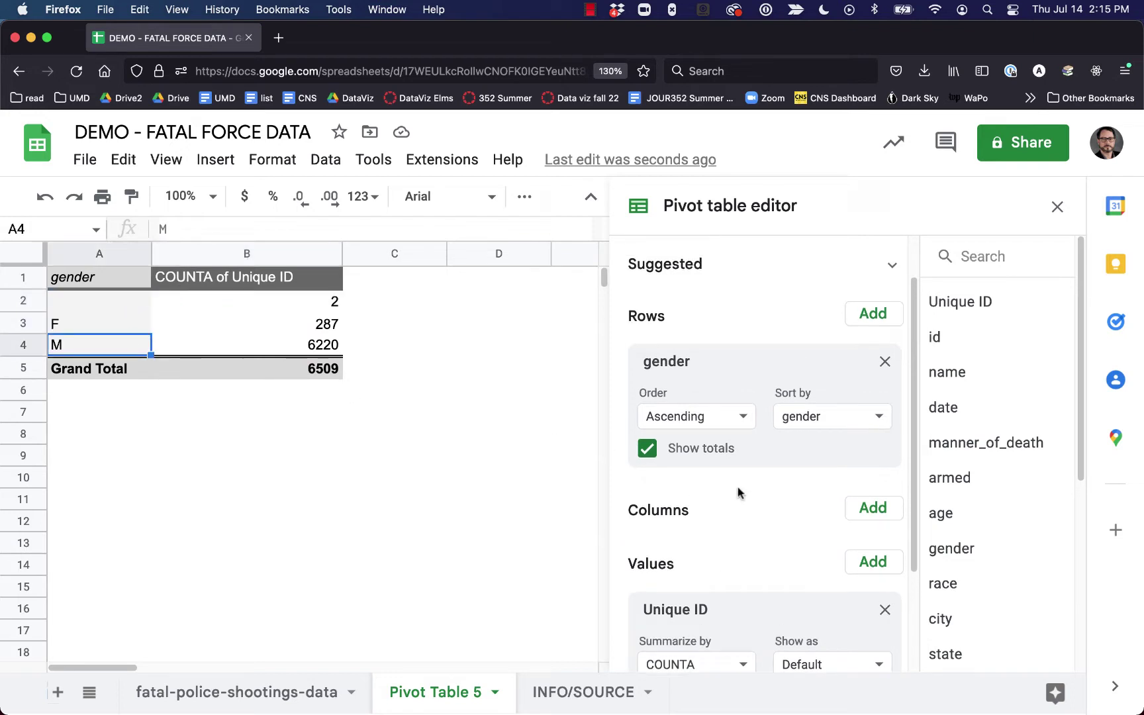
Step: Try manner_of_death as a second row grouping, then replace it with armed under gender
drag(978, 442, 759, 536)
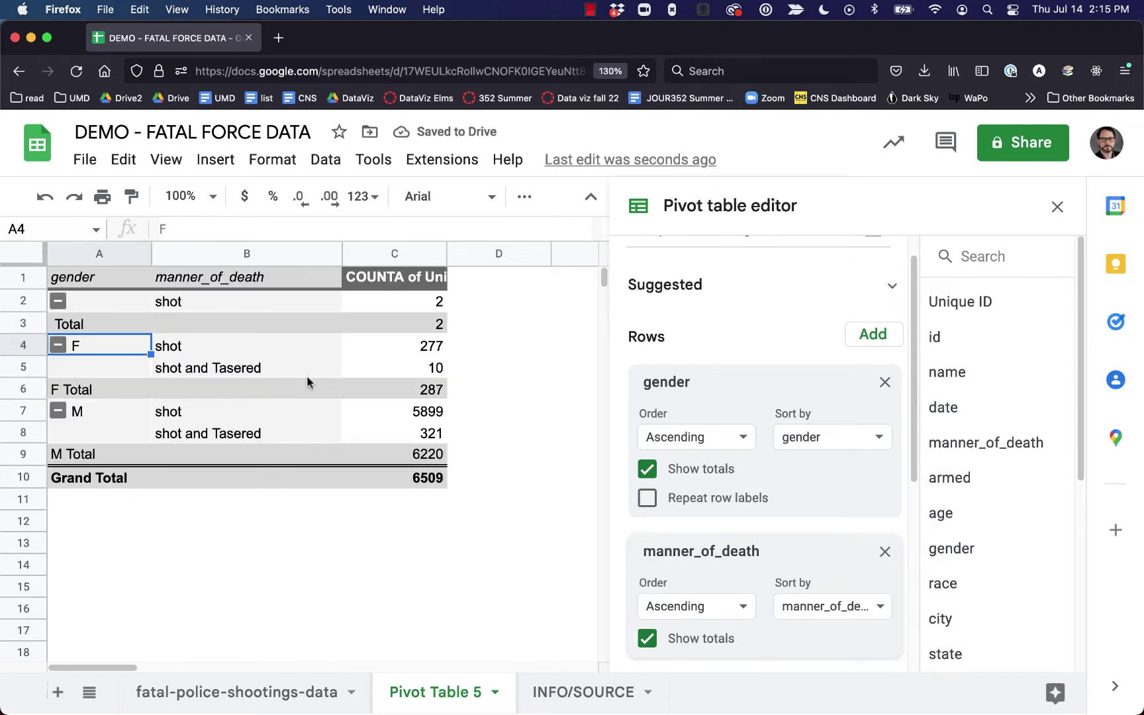
click(884, 552)
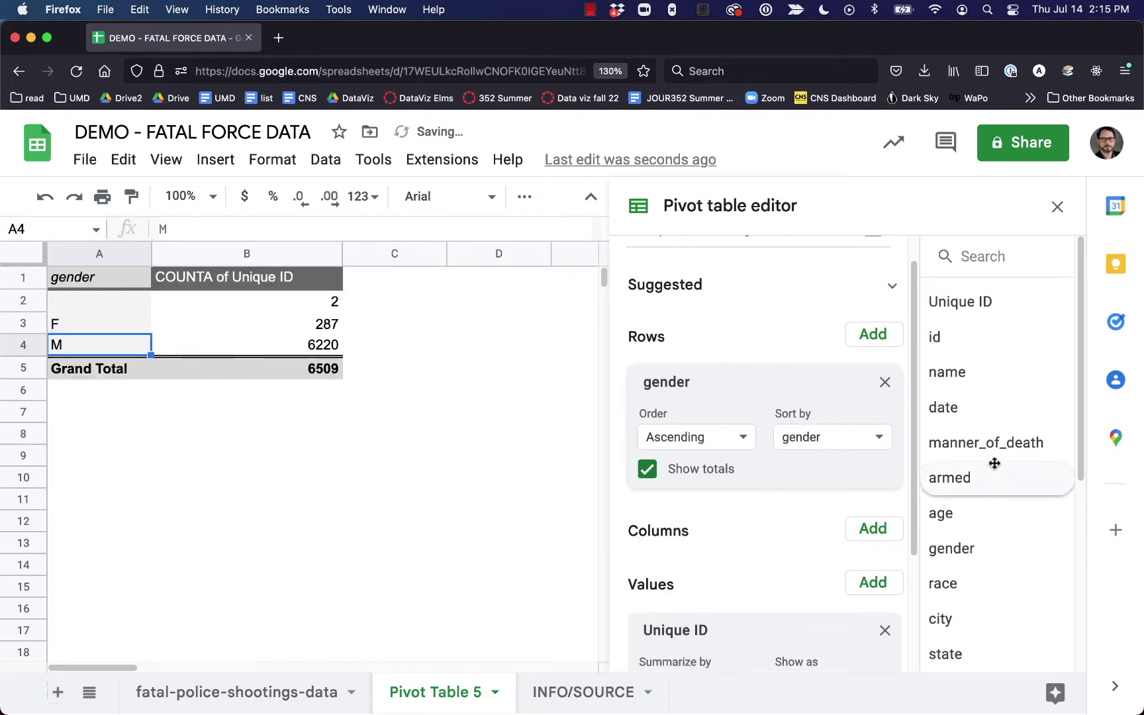
scroll(993, 512, down, 1)
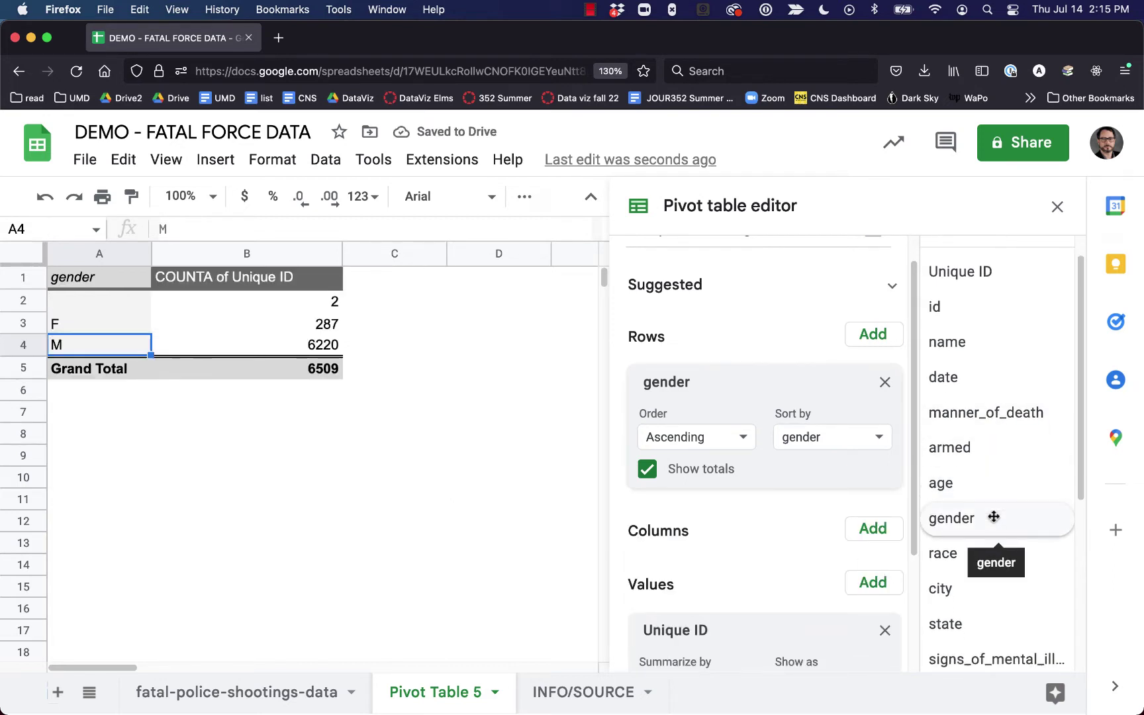
drag(970, 447, 705, 529)
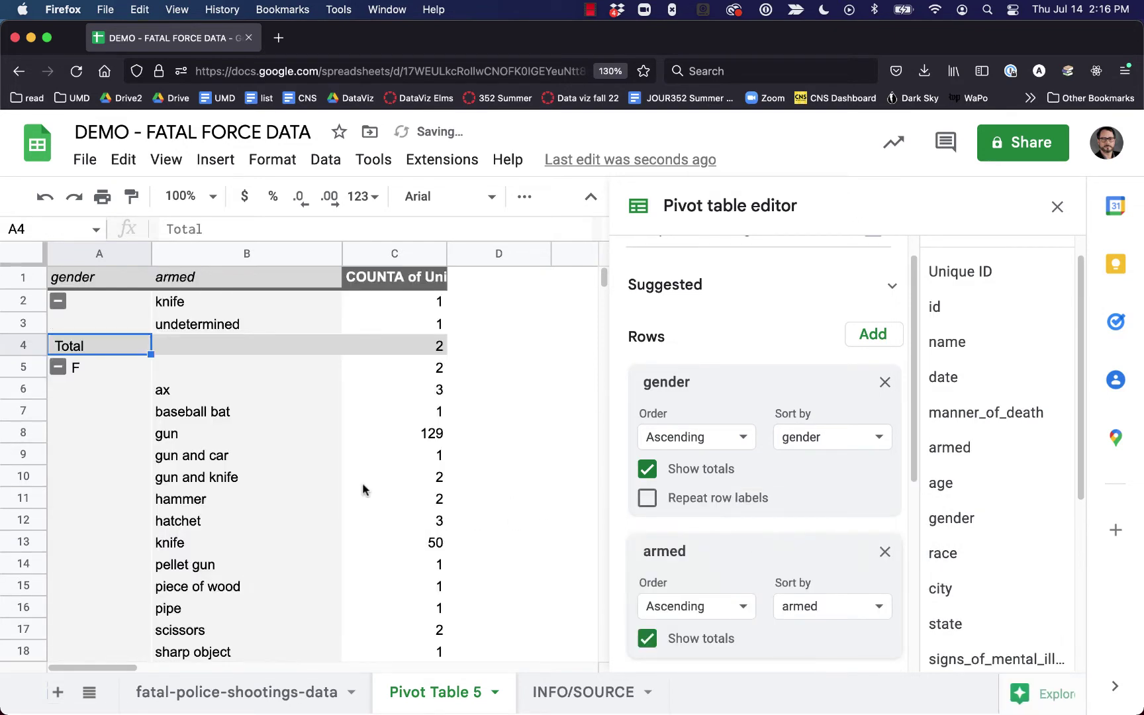
scroll(363, 489, down, 1)
scroll(264, 461, down, 4)
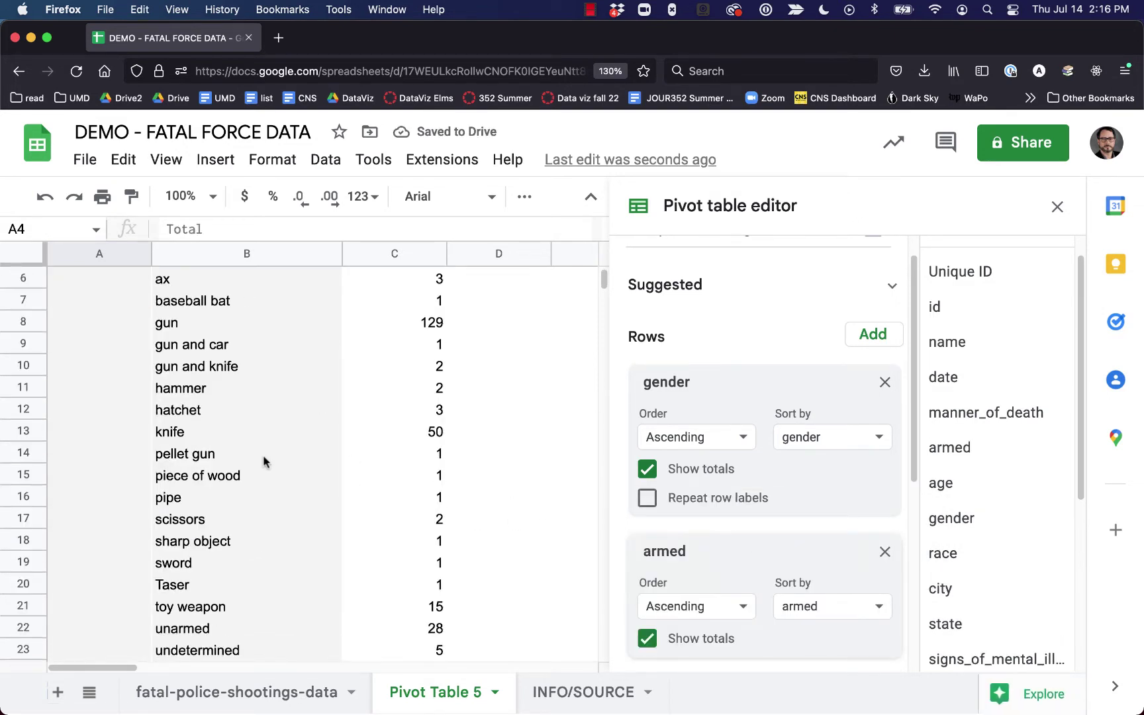
scroll(266, 462, up, 1)
scroll(603, 282, down, 1)
scroll(604, 281, up, 3)
Step: Collapse and re-expand the F group, then inspect its ax, gun and baseball bat entries
click(58, 368)
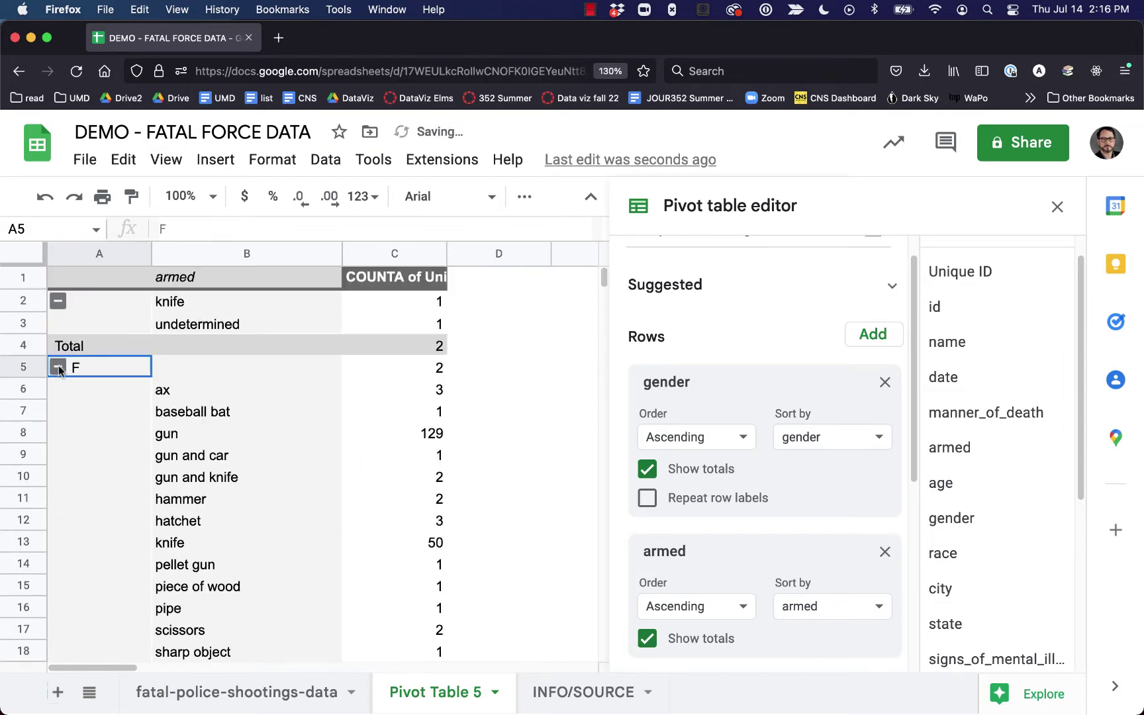
click(57, 368)
click(179, 397)
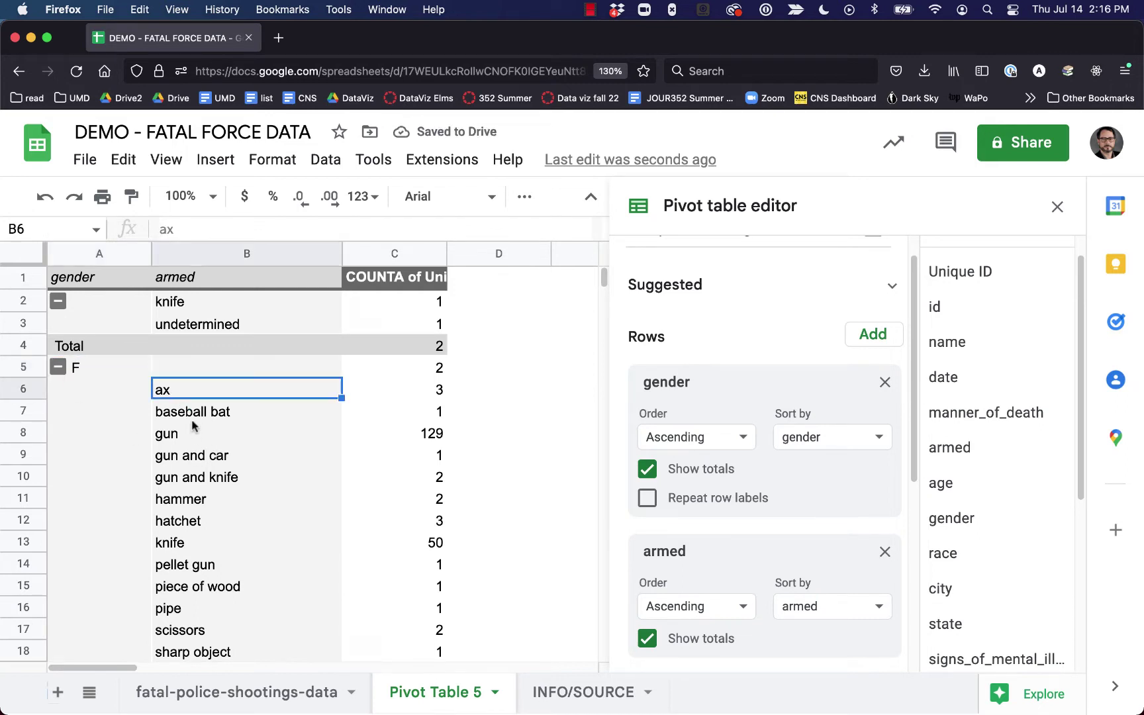
click(192, 417)
click(193, 431)
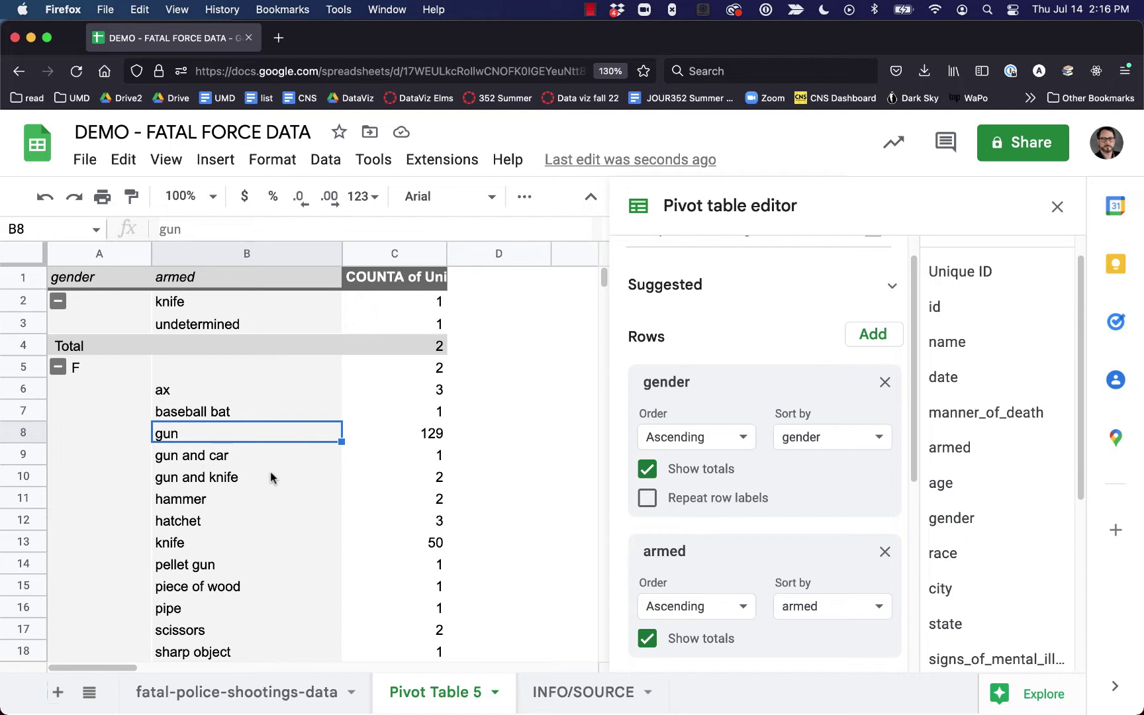
click(298, 411)
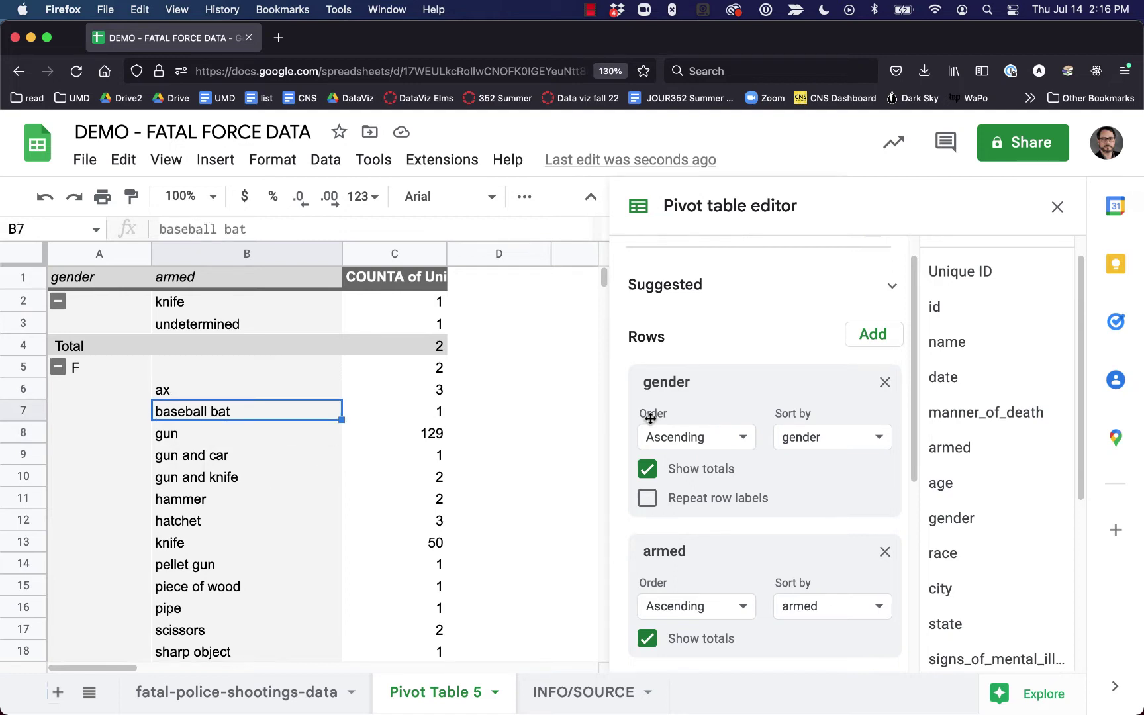
key(Up)
key(Down)
key(Down)
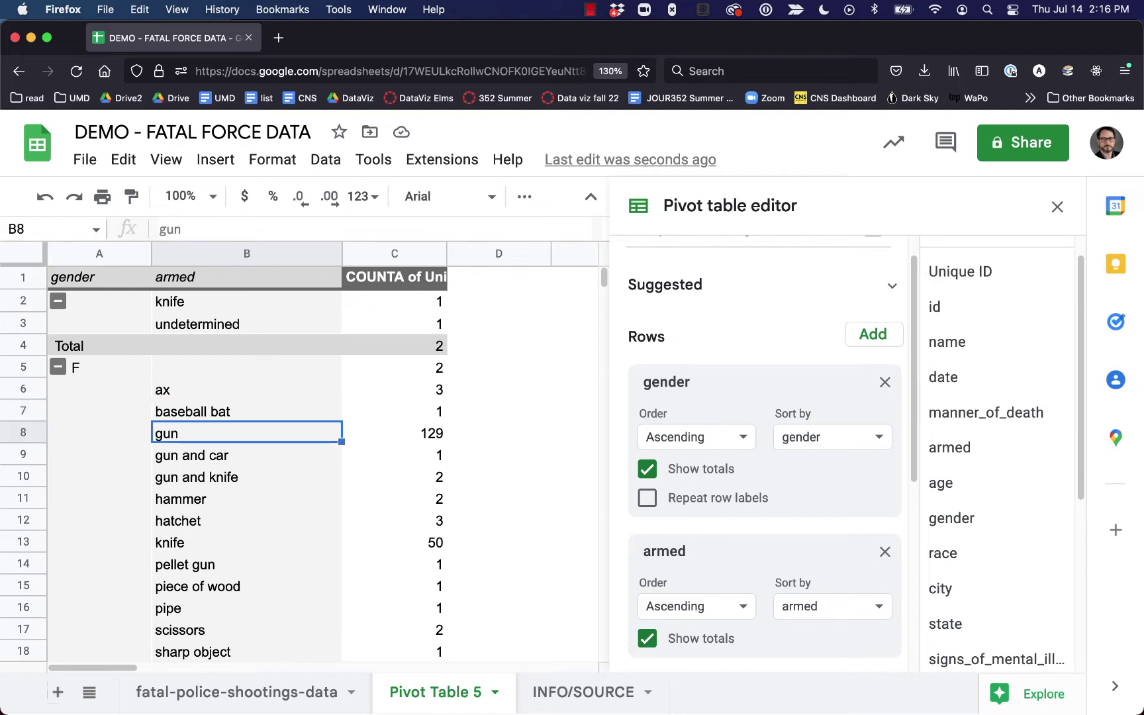
key(Down)
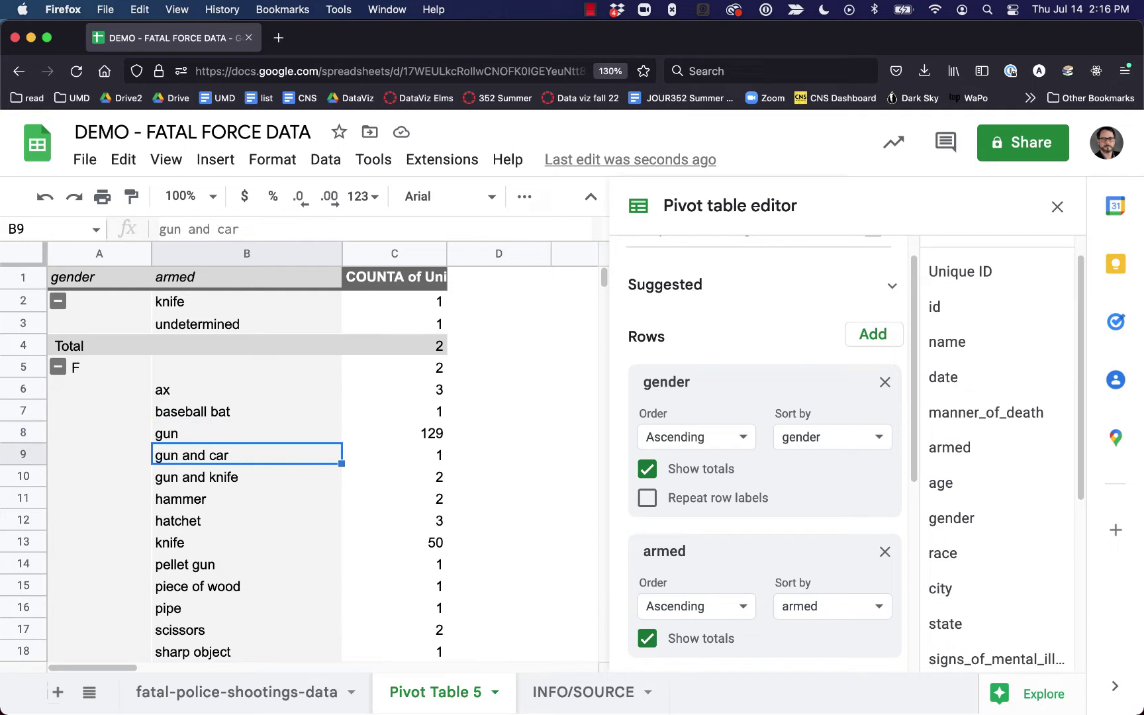
key(Down)
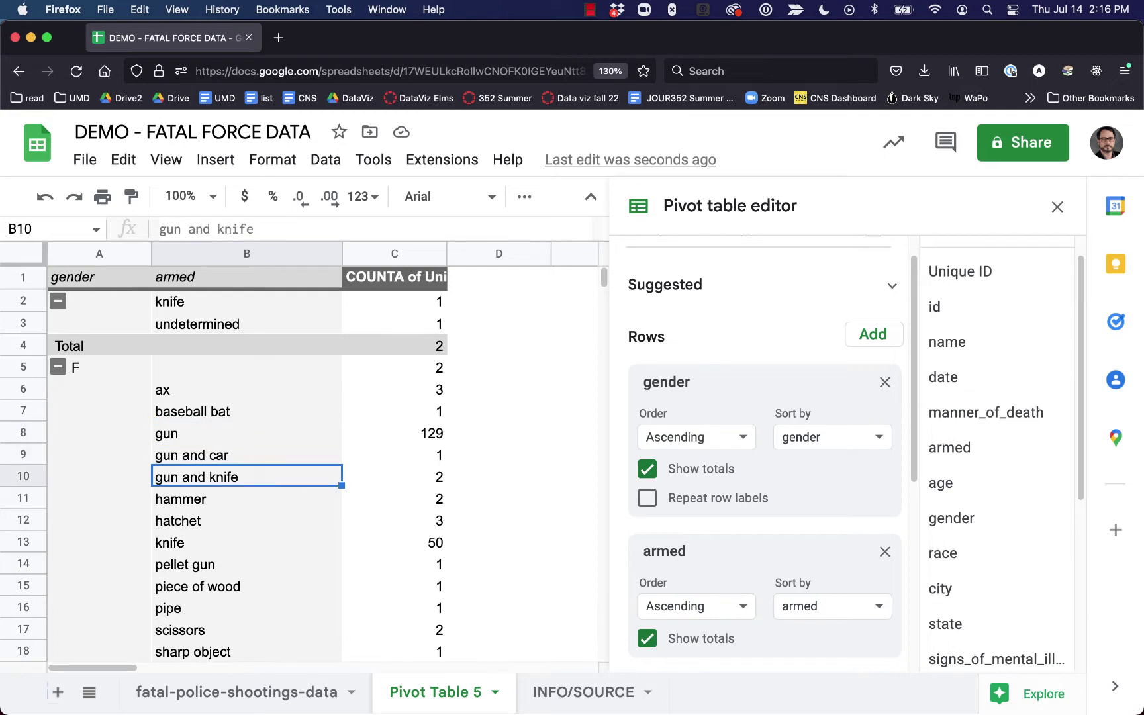
key(Down)
key(Down)
key(Down)
key(Down)
key(Down)
key(Down)
key(Down)
key(Down)
key(Down)
key(Down)
key(Down)
key(Down)
key(Down)
key(Down)
key(Down)
key(Down)
key(Down)
key(Down)
key(Down)
key(Down)
key(Down)
key(Down)
key(Down)
key(Down)
key(Down)
key(Up)
key(Up)
key(Up)
key(Up)
key(Up)
key(Up)
key(Up)
key(Down)
key(Down)
key(Down)
key(Down)
key(Down)
key(Down)
key(Down)
key(Down)
key(Up)
key(Up)
key(Up)
key(Down)
key(Down)
key(Down)
key(Down)
key(Down)
key(Down)
key(Down)
key(Down)
key(Down)
key(Down)
key(Down)
key(Down)
key(Down)
key(Down)
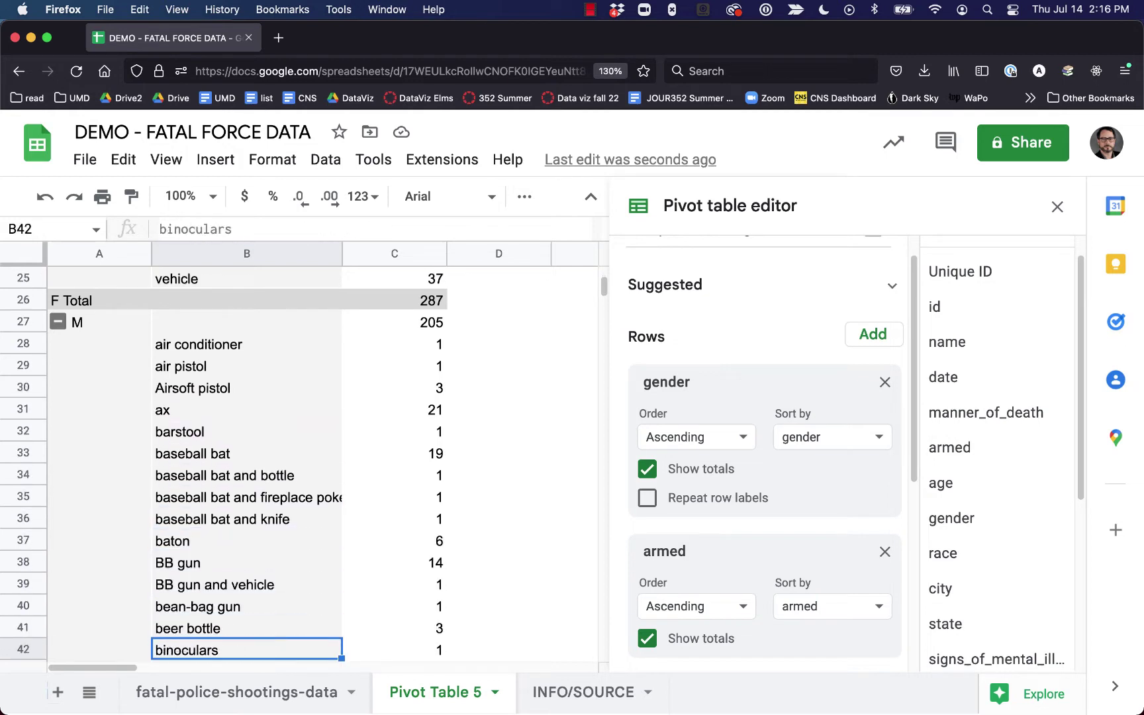
key(Up)
key(Up)
key(Up)
key(Up)
key(Up)
key(Down)
key(Down)
key(Down)
key(Down)
key(Down)
key(Down)
key(Down)
key(Down)
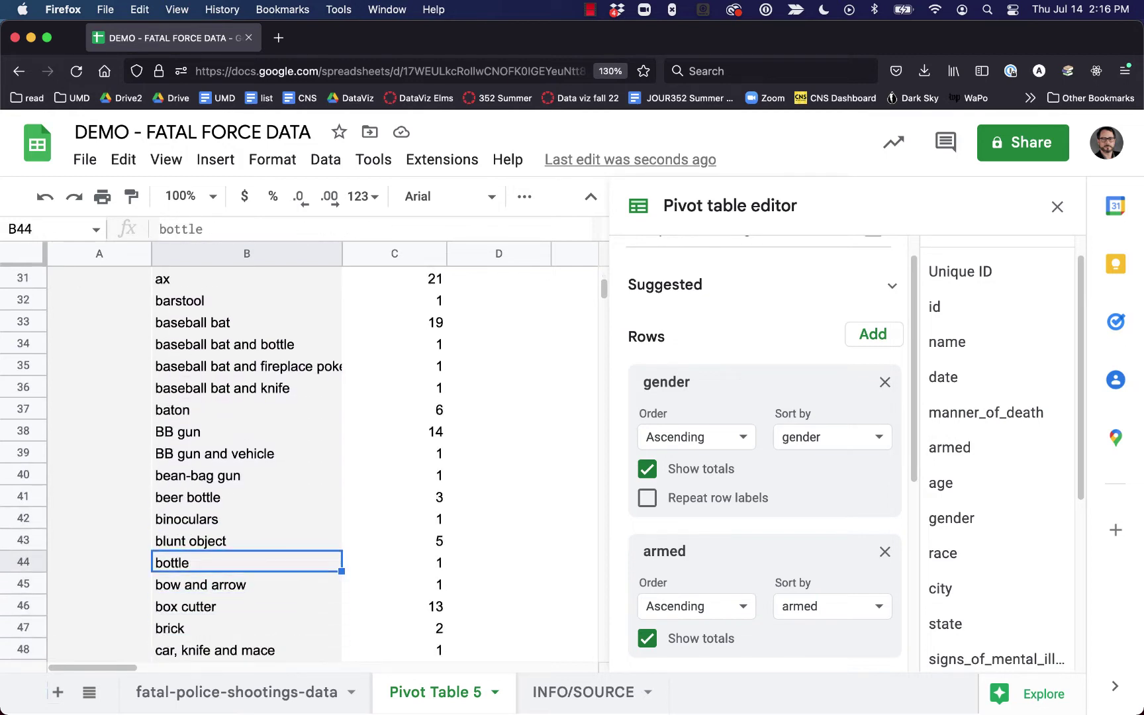
key(Down)
key(Down)
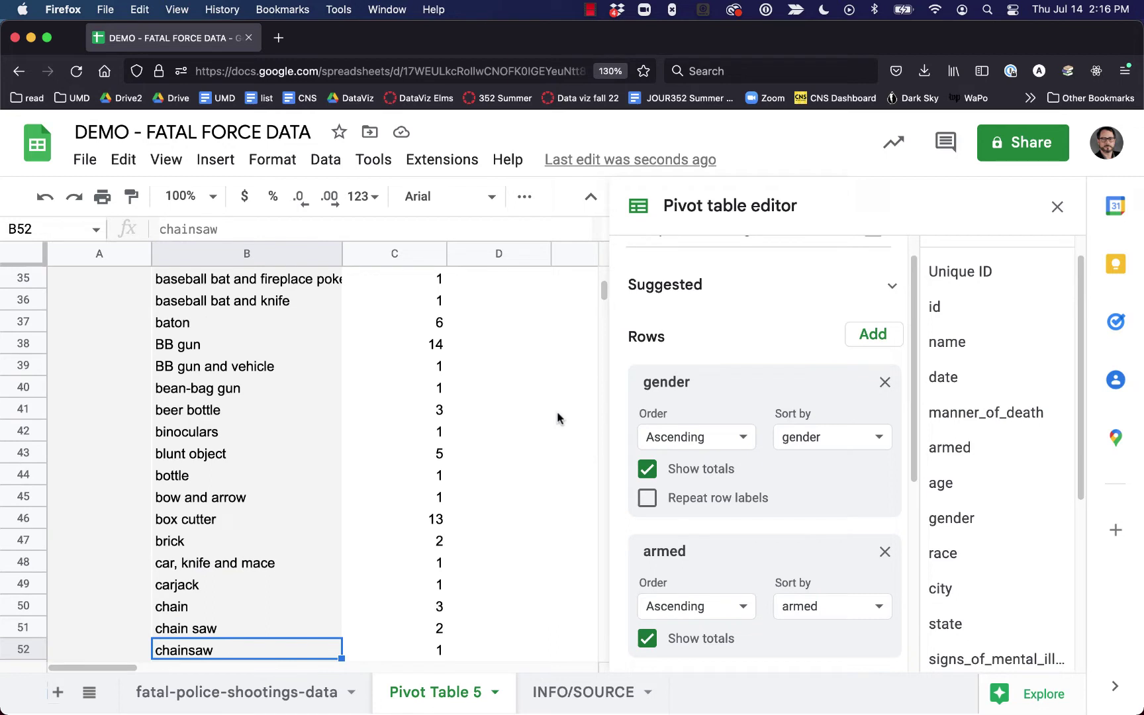
scroll(325, 533, up, 3)
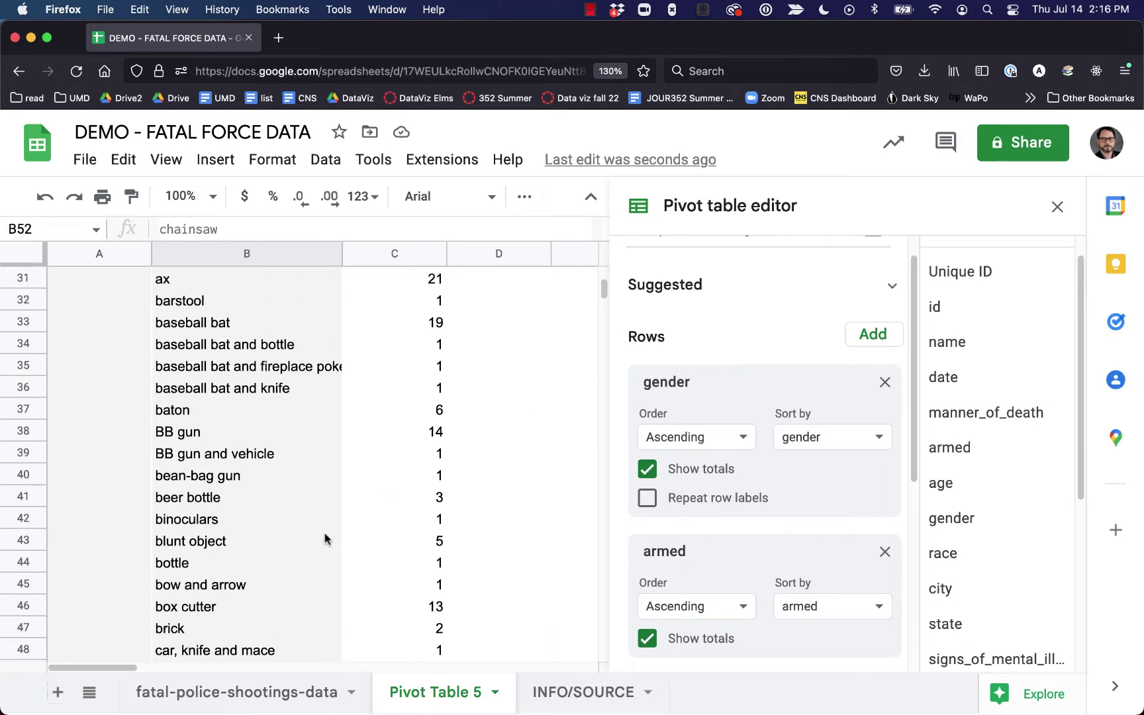
scroll(324, 533, up, 2)
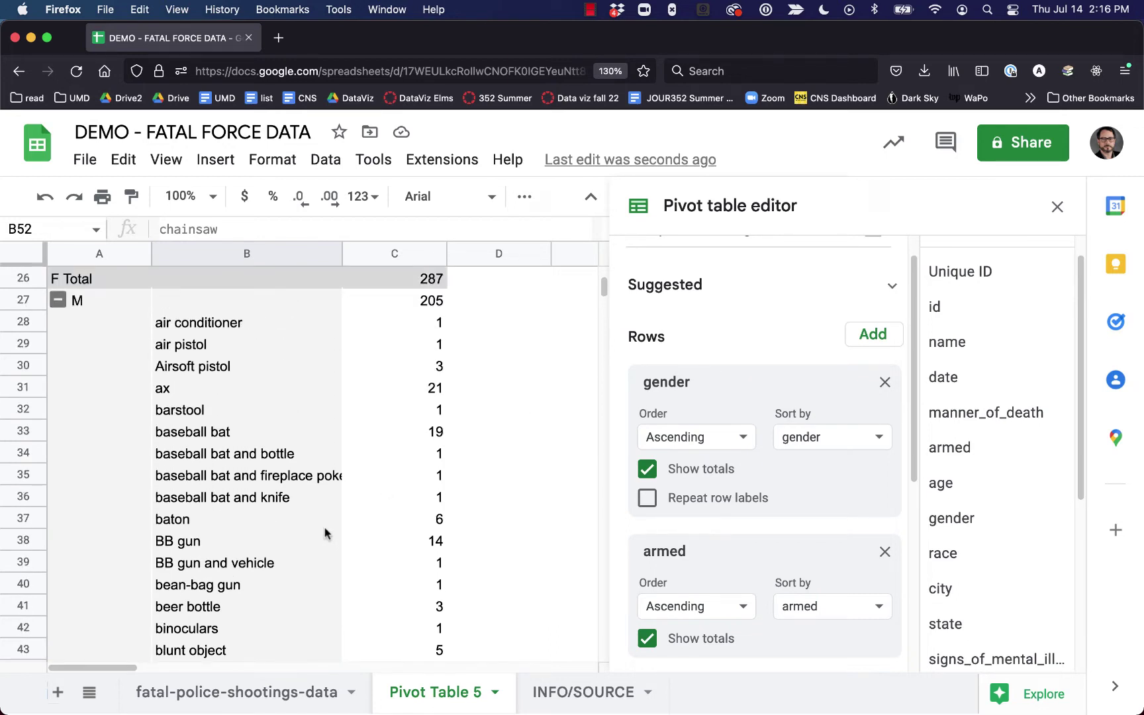
click(418, 436)
click(225, 431)
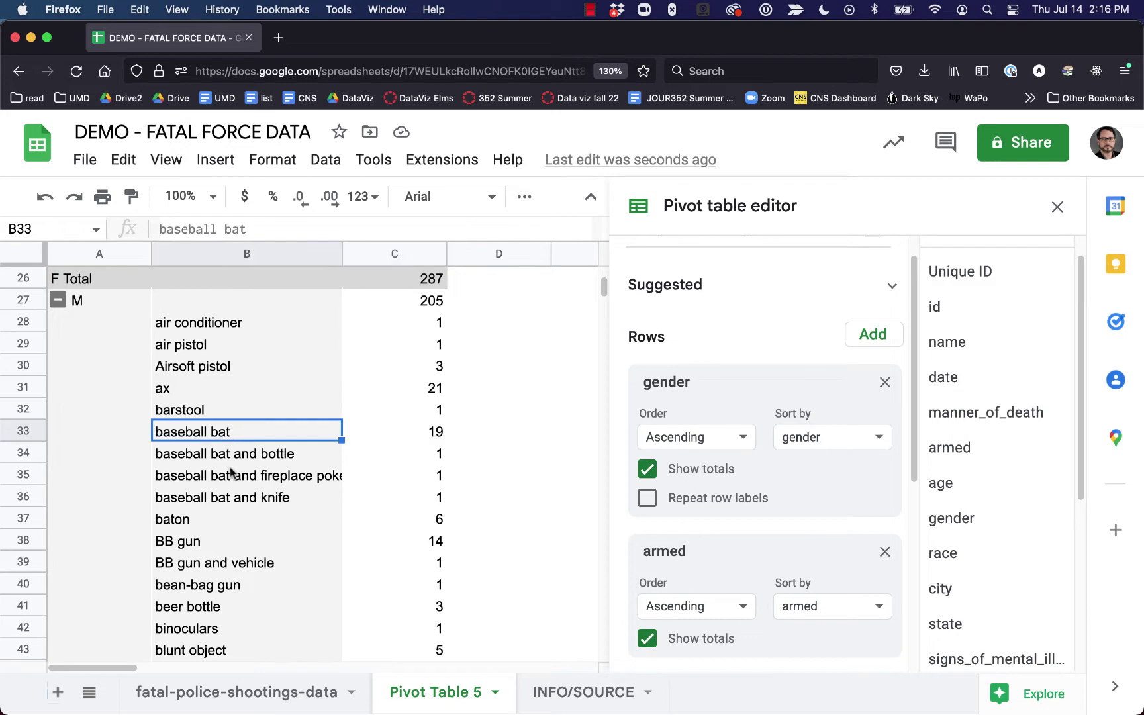
scroll(230, 469, up, 10)
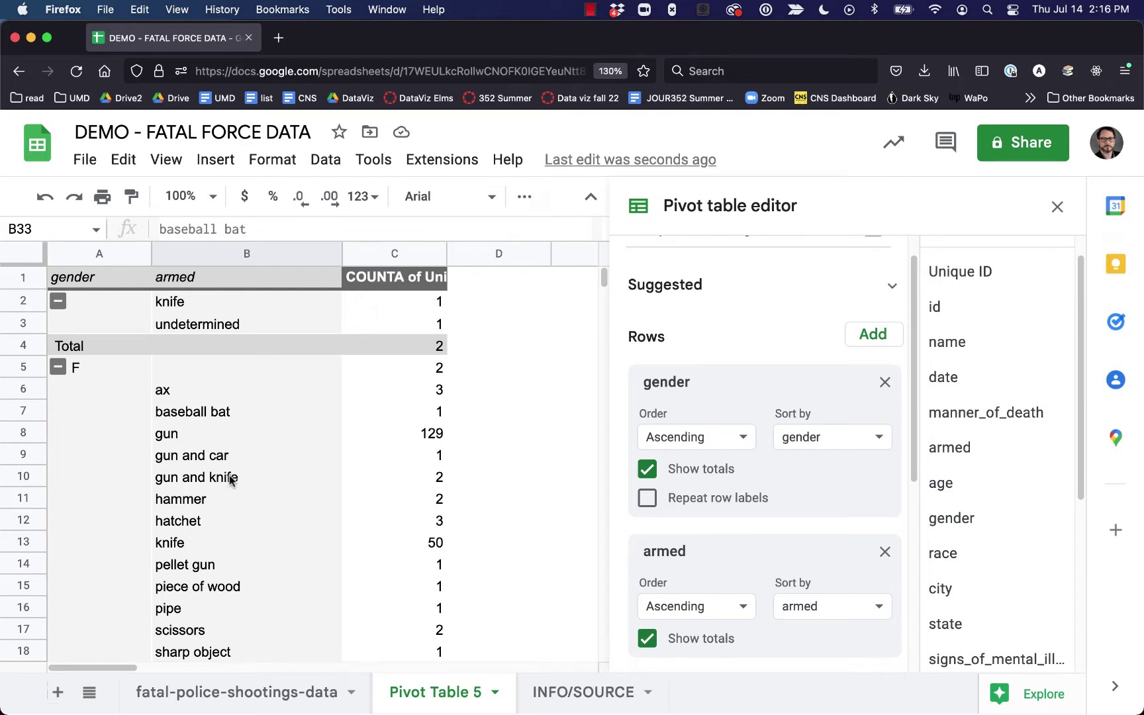
scroll(806, 541, down, 3)
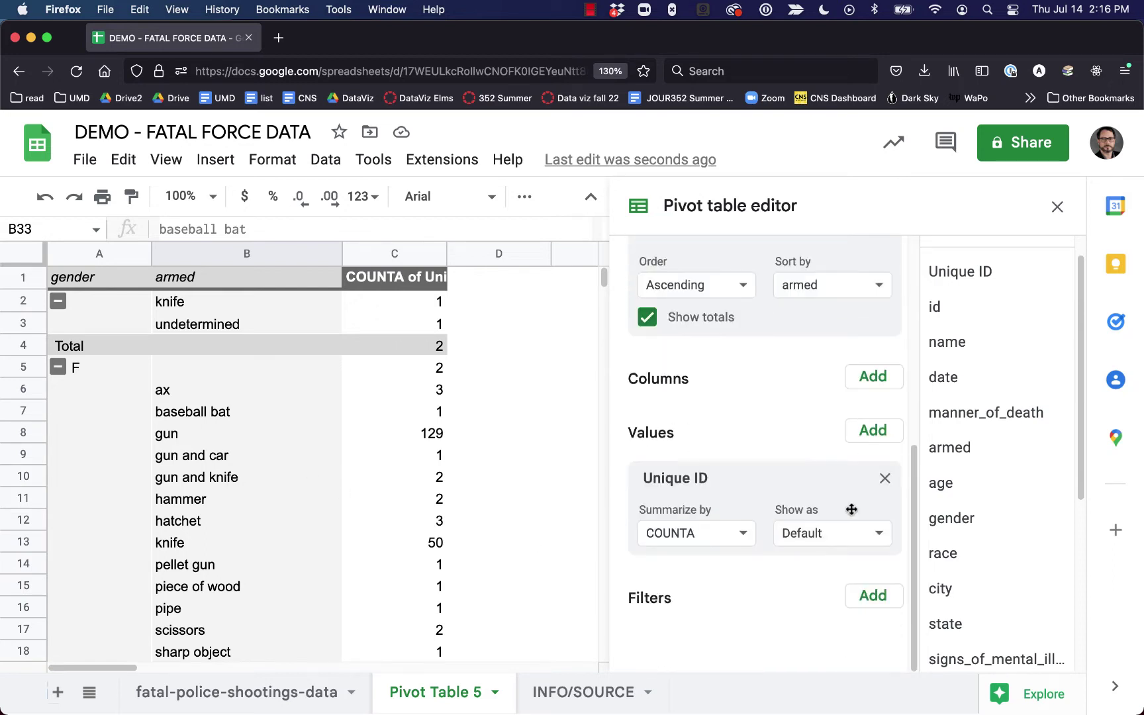
Step: Replace the Unique ID count with age summarized as AVERAGE
click(884, 477)
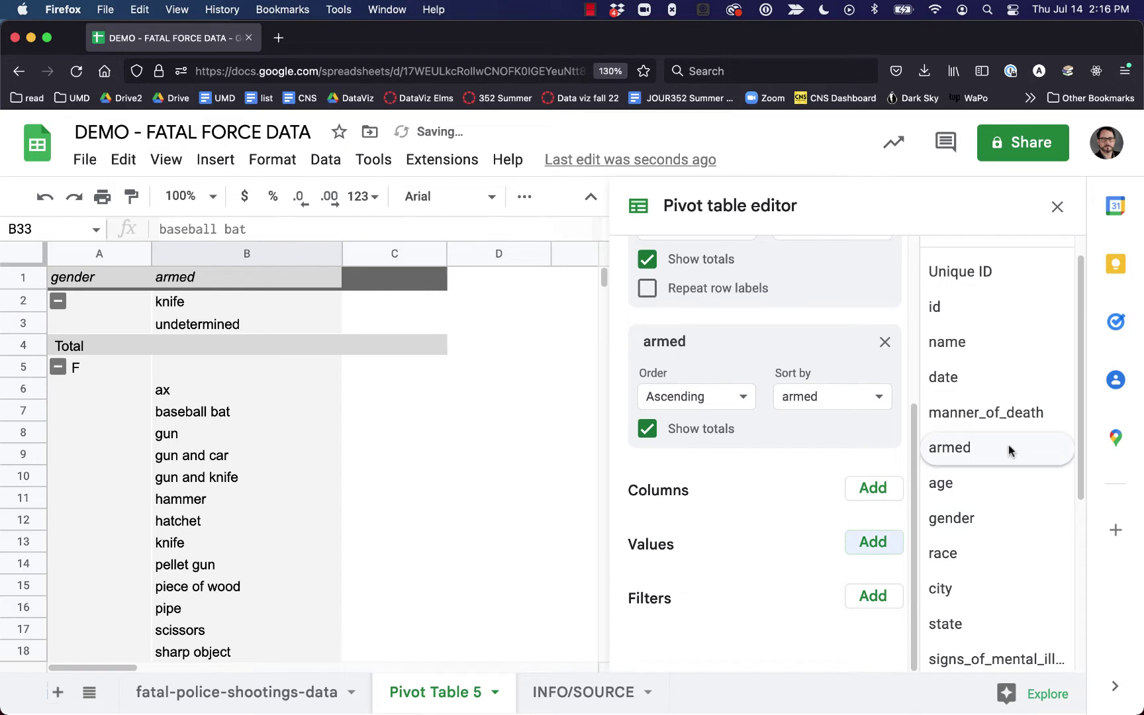
drag(953, 479, 700, 588)
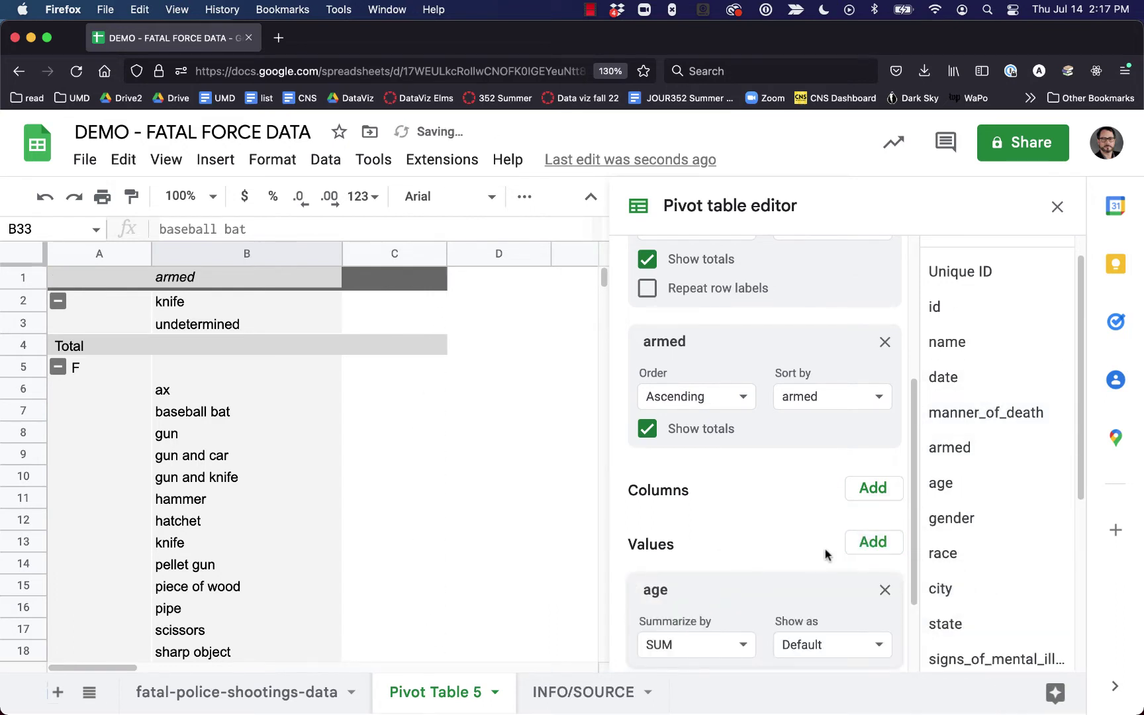
click(710, 613)
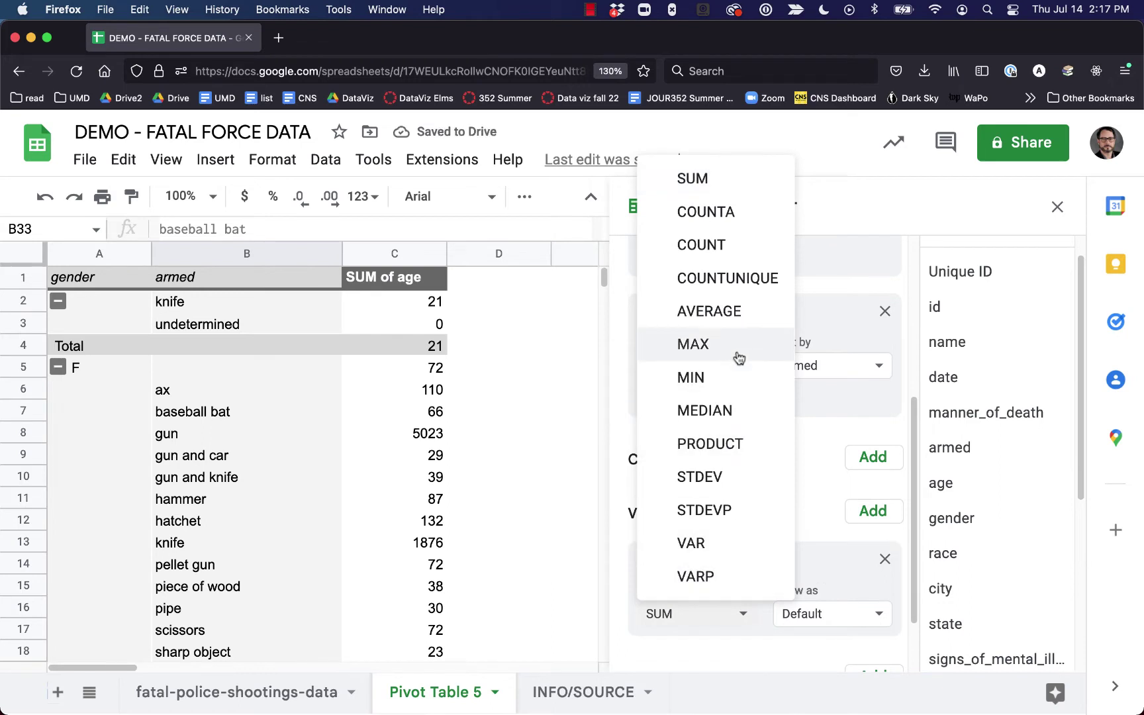
click(731, 312)
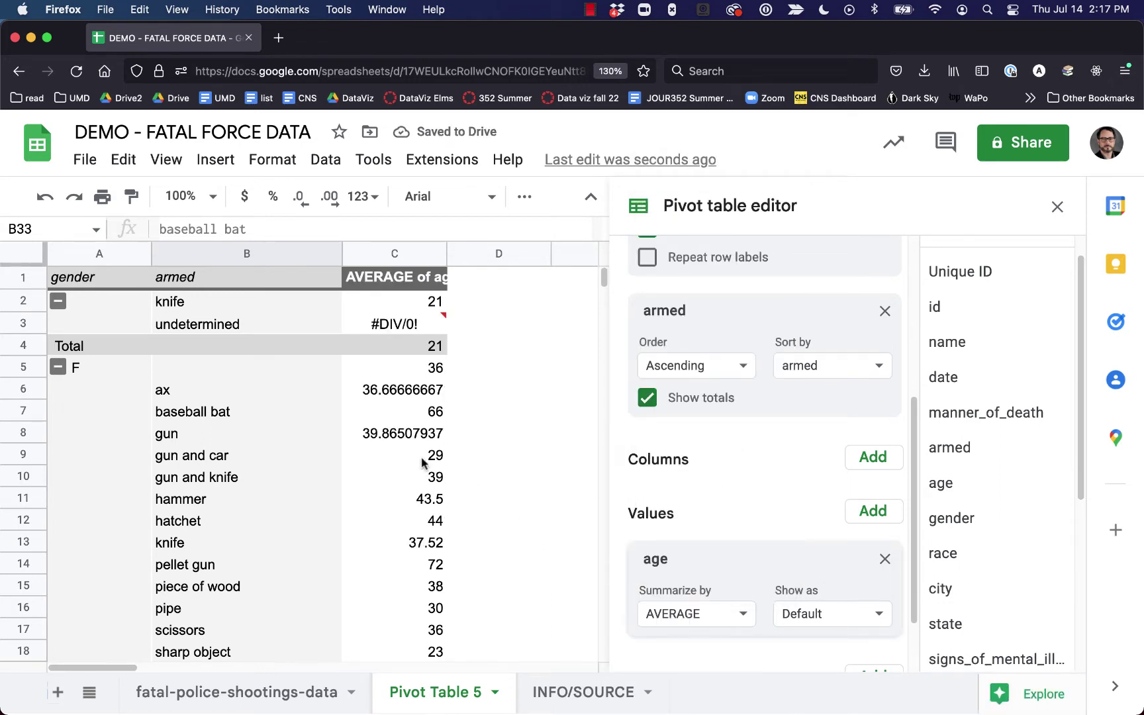
Step: Review the average ages by weapon in the M section, including gun and crossbow
click(417, 434)
scroll(505, 486, down, 10)
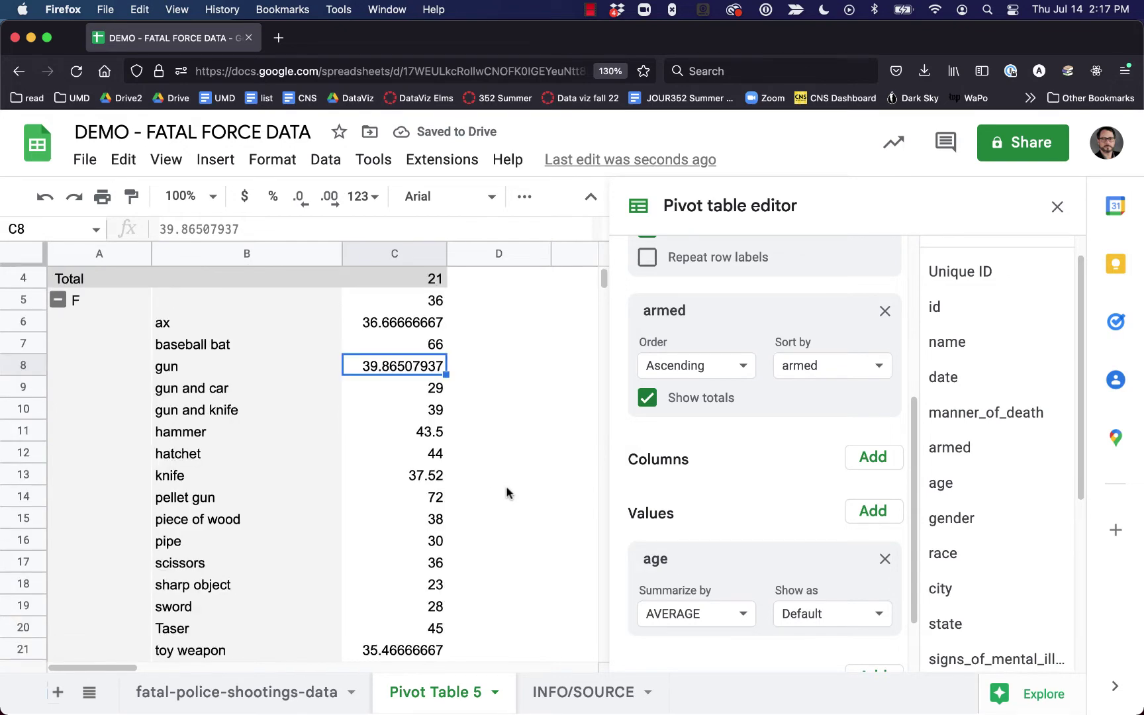
scroll(505, 493, down, 1)
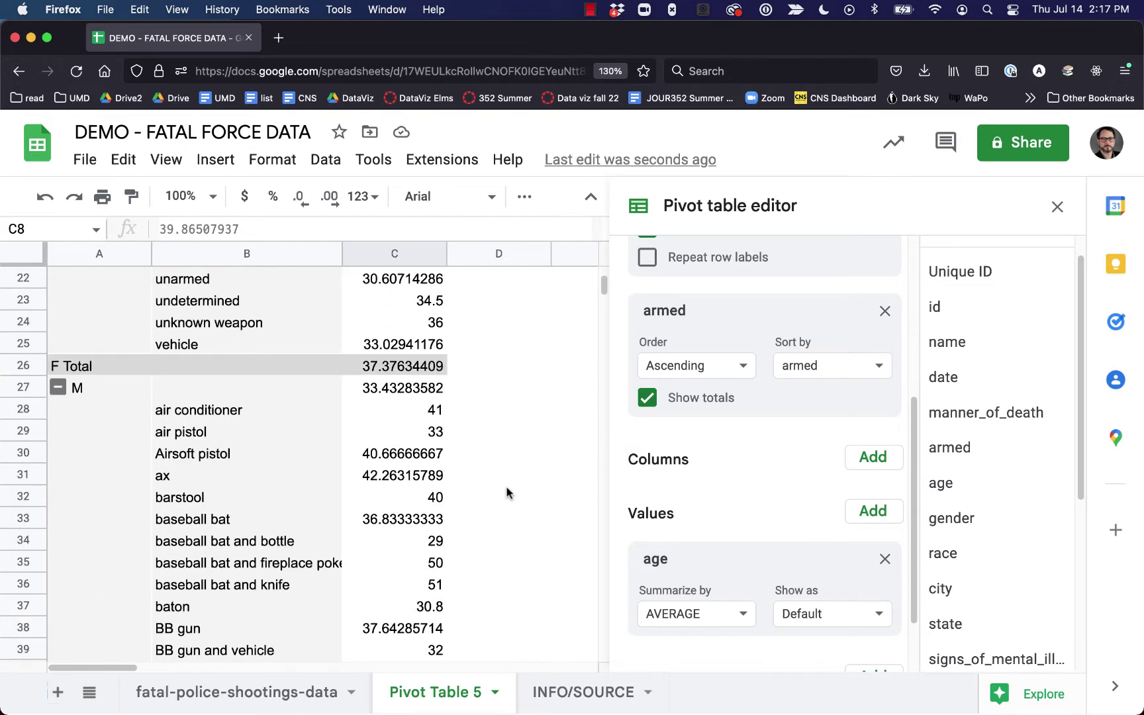
click(438, 412)
key(Down)
key(Down)
key(Down)
key(Down)
key(Down)
key(Down)
key(Down)
key(Down)
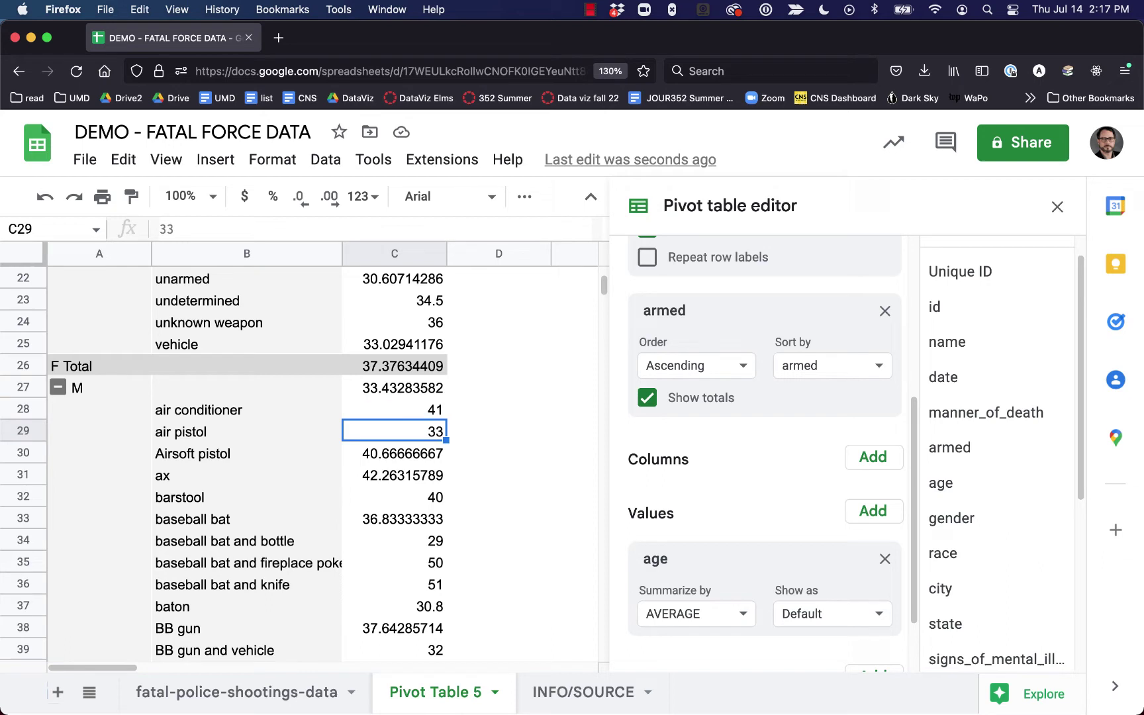
key(Down)
key(Down)
key(Down)
key(Down)
key(Down)
key(Down)
key(Down)
key(Down)
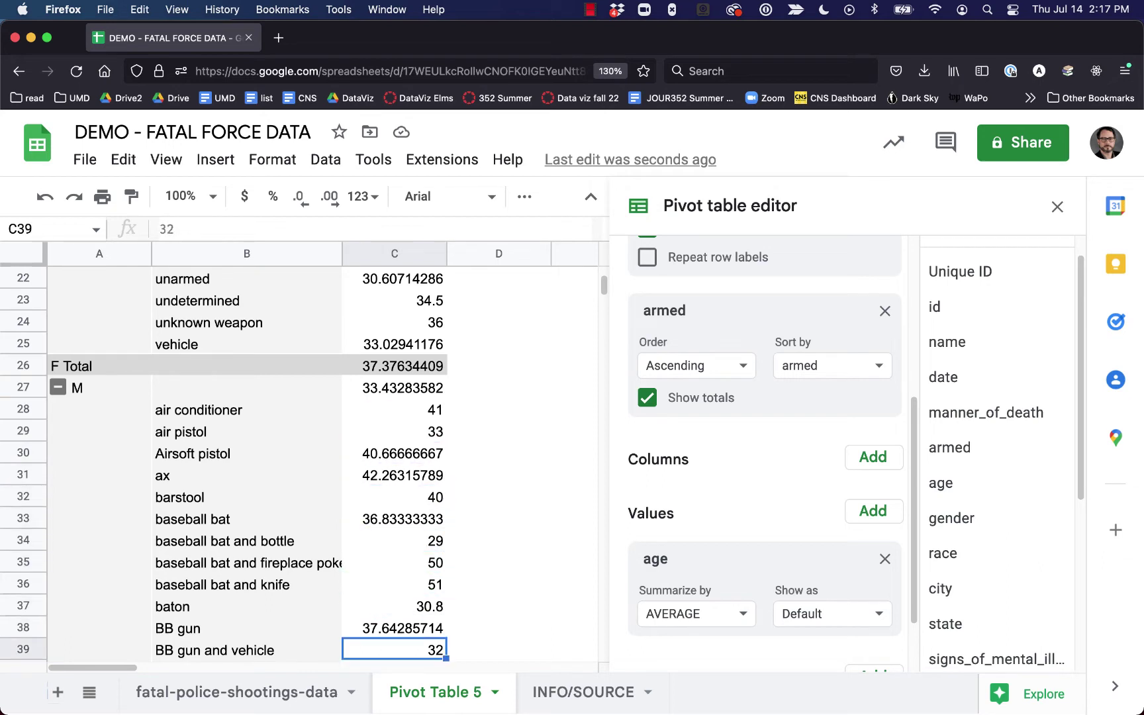
key(Down)
key(Down)
key(Down)
key(Down)
key(Down)
key(Down)
key(Down)
key(Down)
key(Down)
key(Down)
key(Down)
key(Down)
key(Down)
key(Down)
key(Down)
key(Down)
key(Down)
key(Down)
key(Down)
key(Down)
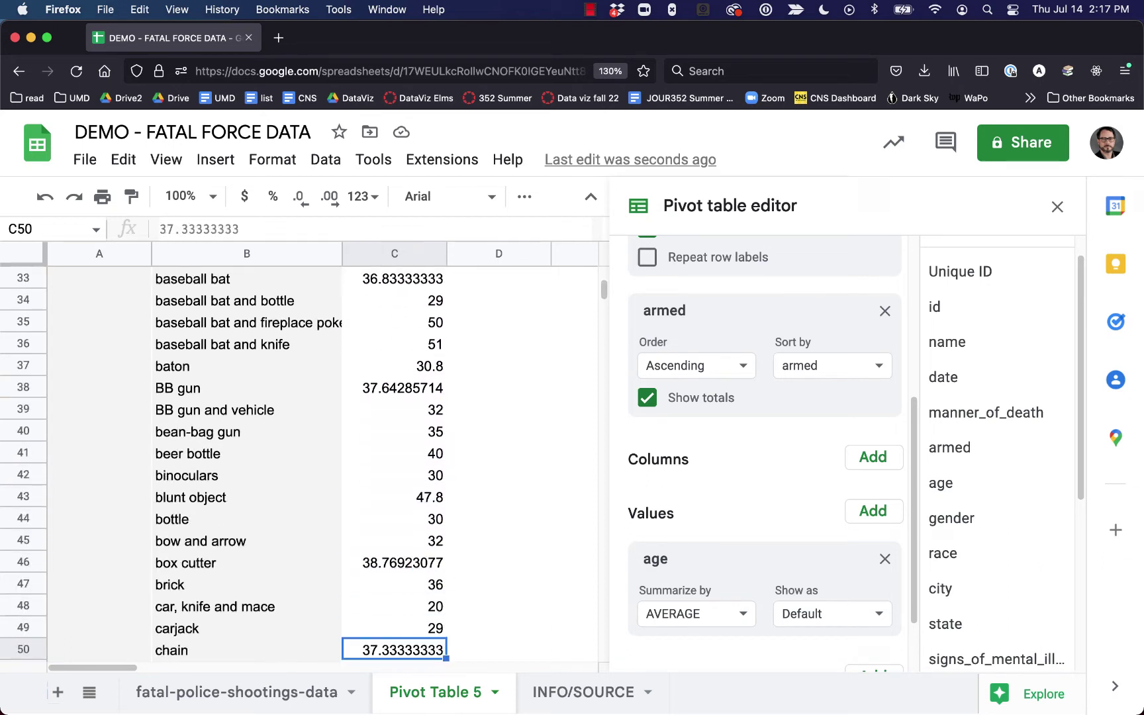
key(Down)
key(Down)
key(Up)
key(Up)
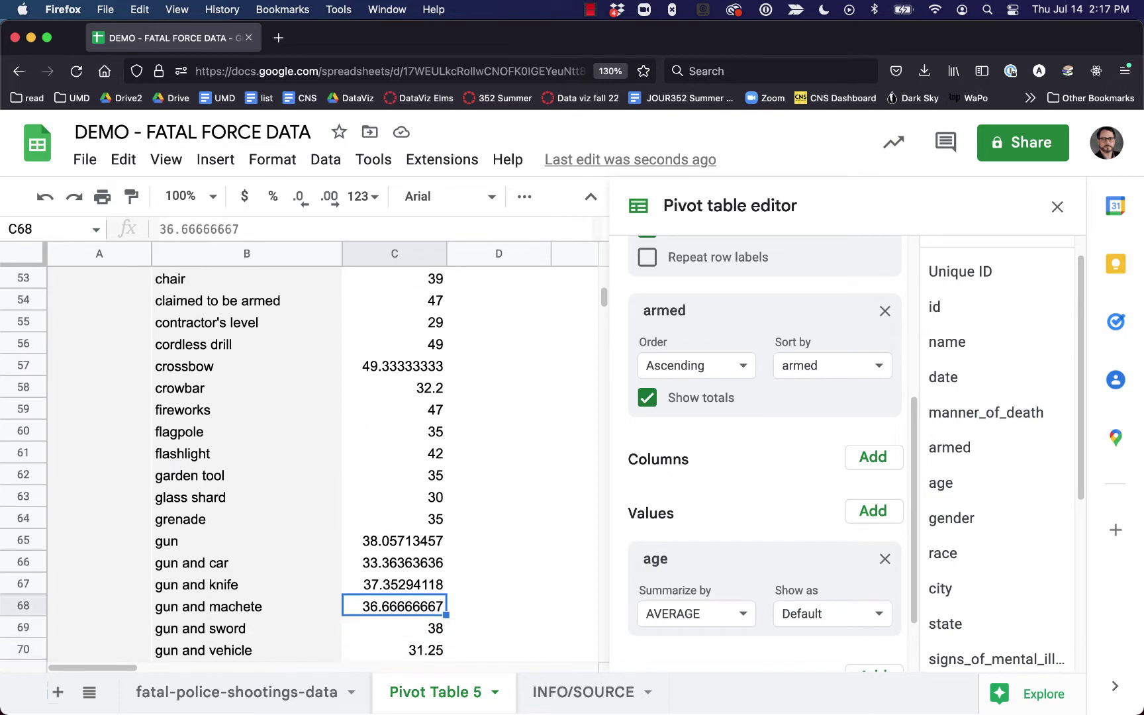
key(Up)
key(Up)
key(Up)
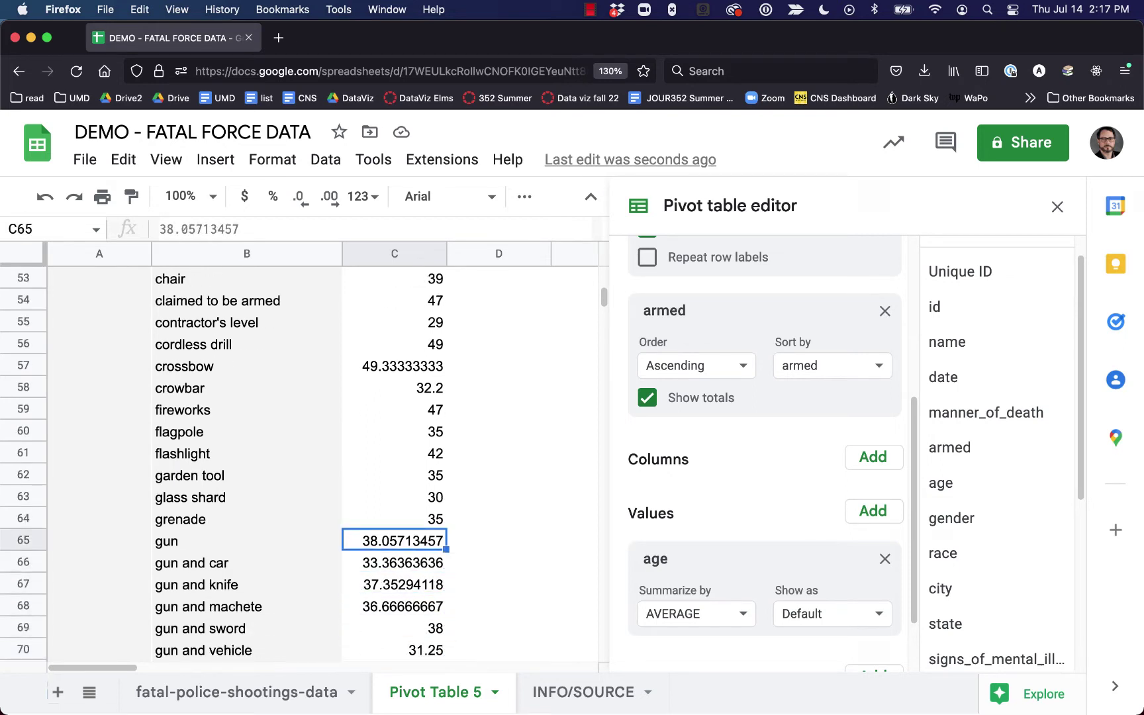
key(Up)
key(Up)
key(Up)
key(Up)
key(Up)
key(Up)
key(Up)
key(Up)
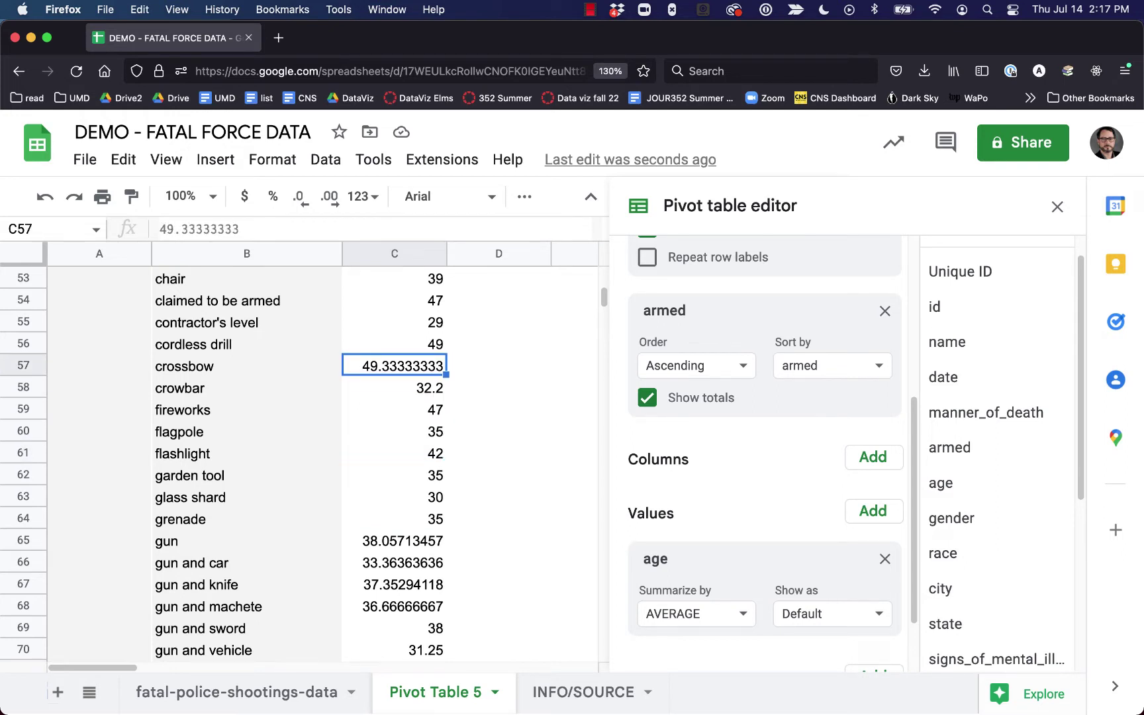
Step: Continue down the averages past incendiary device to oar at 49
key(Down)
key(Down)
key(Down)
key(Down)
key(Down)
key(Down)
key(Down)
key(Down)
key(Down)
key(Down)
key(Down)
key(Down)
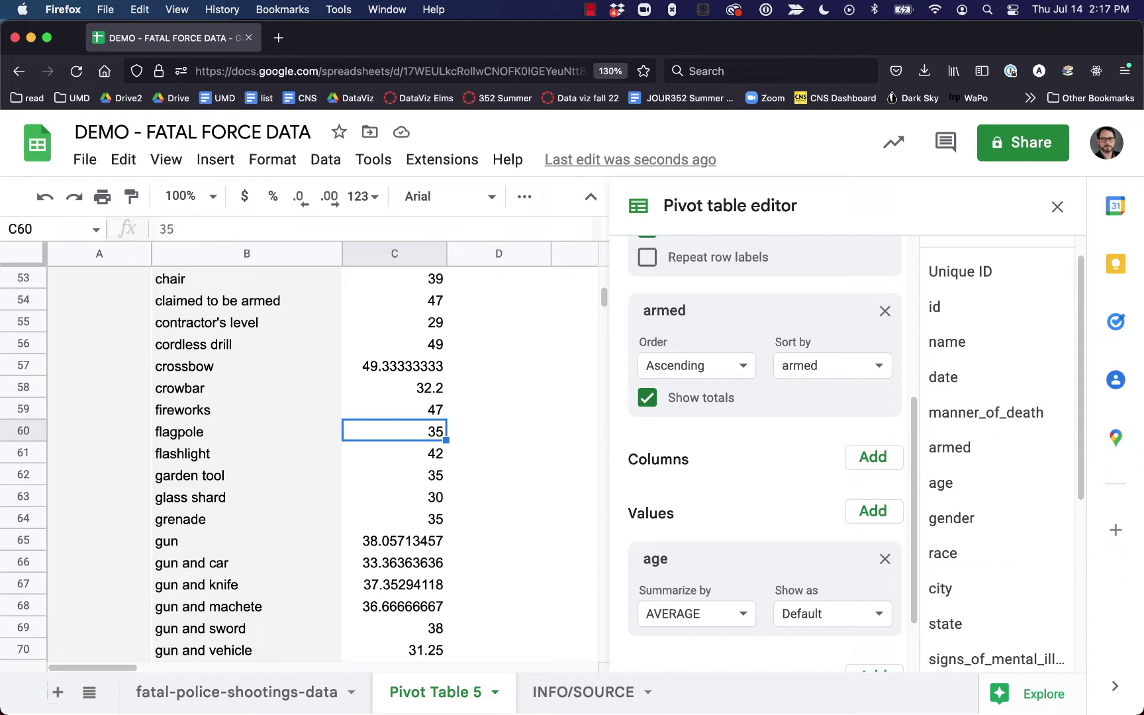
key(Down)
key(Down)
key(Down)
key(Down)
key(Down)
key(Down)
key(Down)
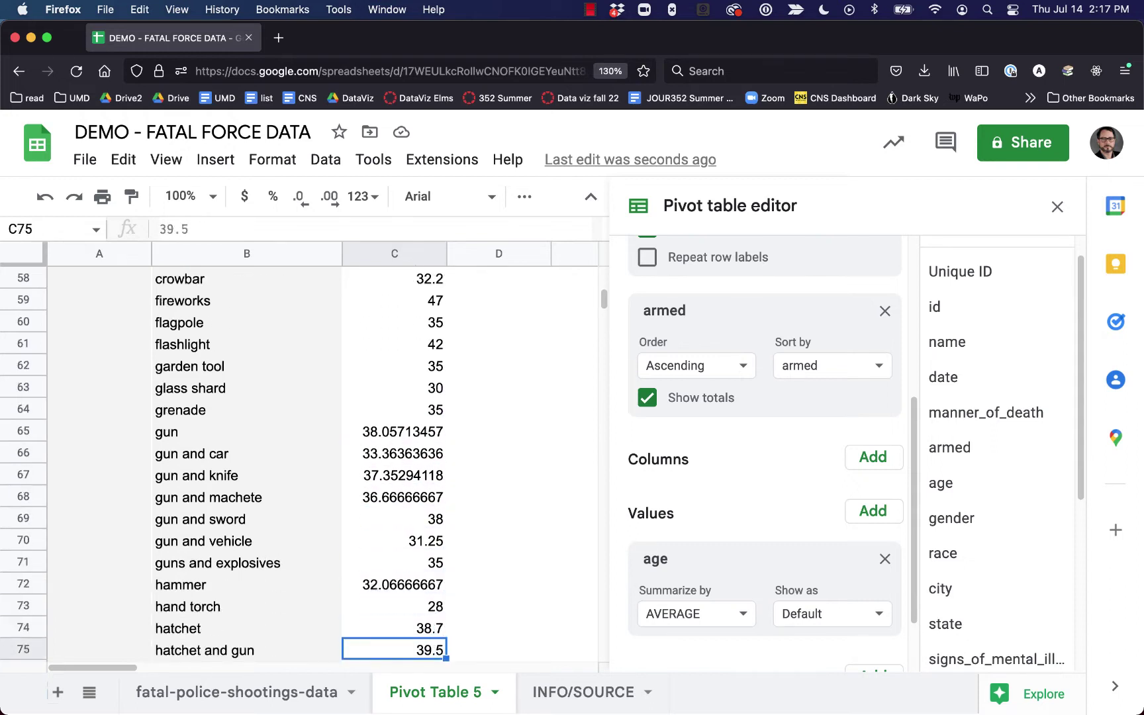
key(Down)
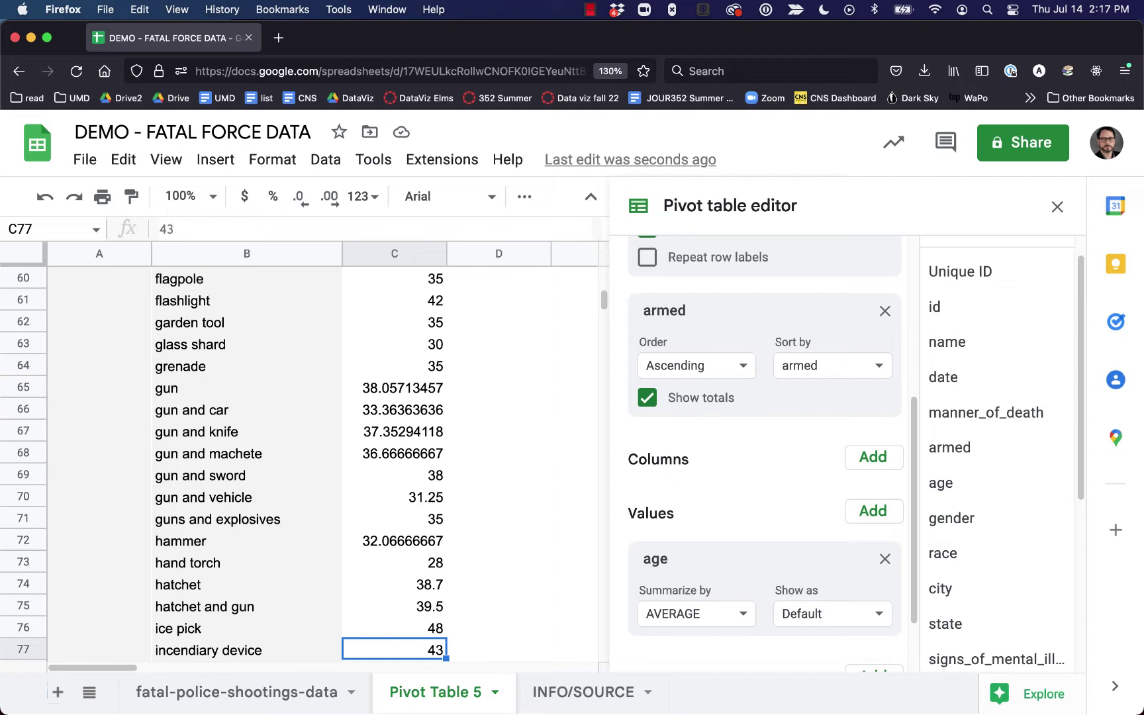
key(Down)
key(Down)
key(Down)
key(Down)
key(Down)
key(Down)
key(Down)
key(Down)
key(Down)
key(Down)
key(Down)
key(Down)
key(Down)
key(Down)
key(Down)
key(Down)
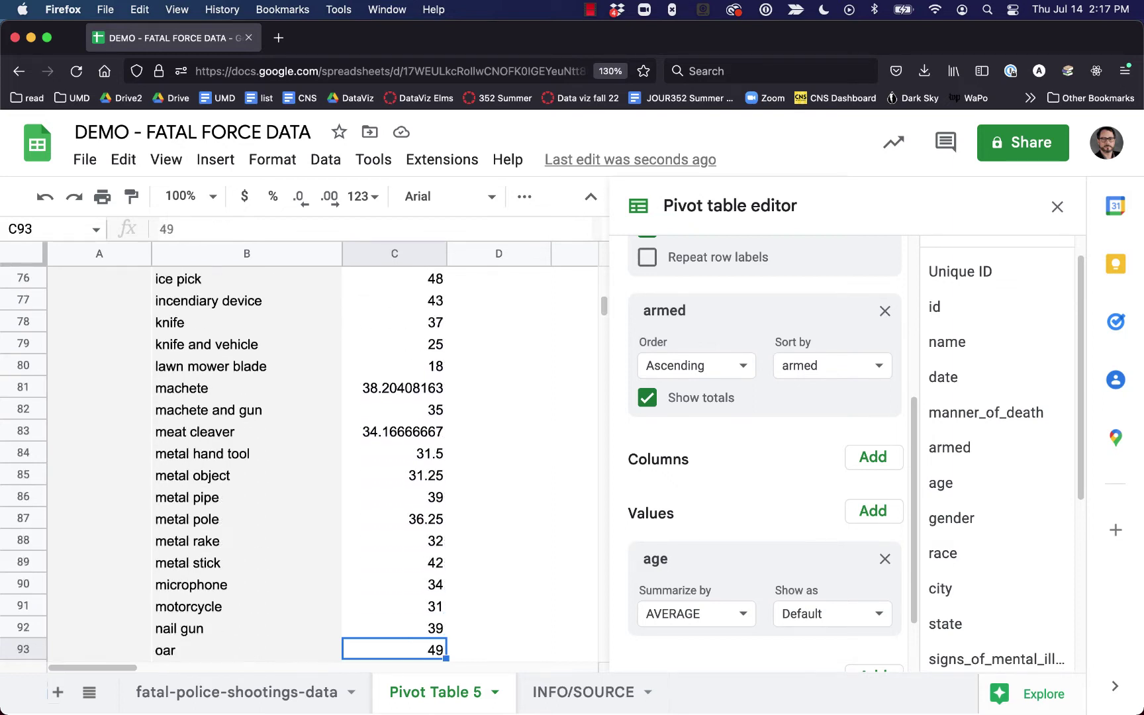
key(Down)
key(Up)
key(Up)
key(Down)
key(Up)
key(Down)
key(Down)
key(Down)
key(Down)
key(Down)
key(Down)
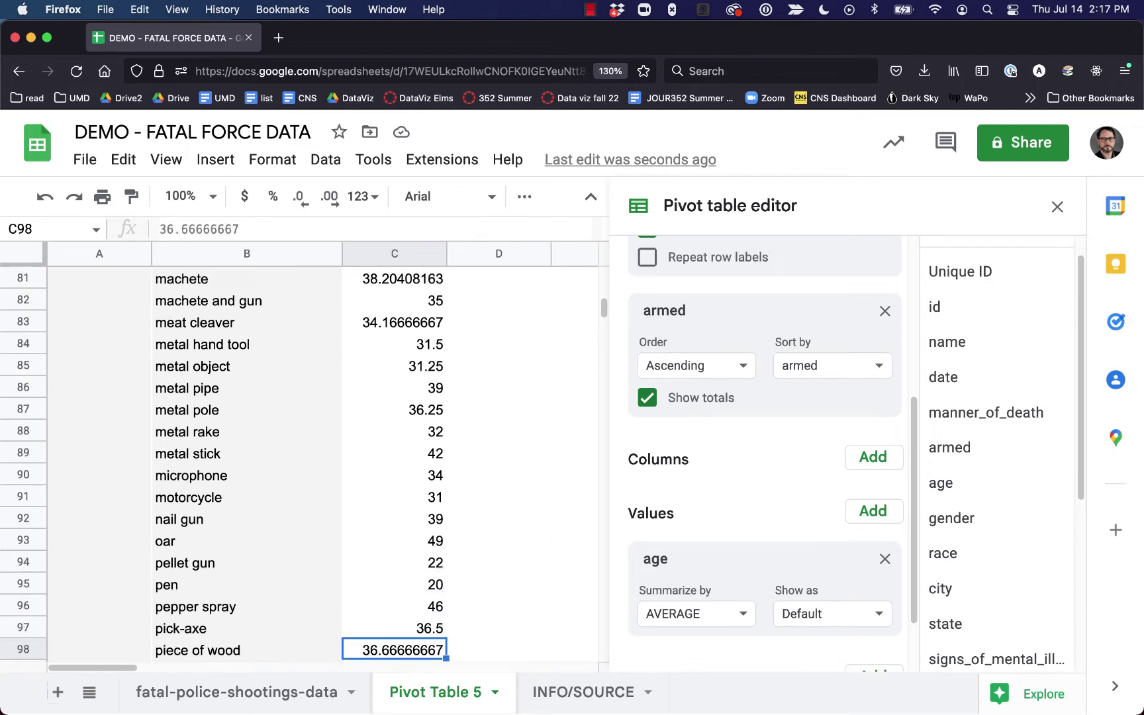
Step: Remove the armed and gender row groupings, leaving only the overall average age
scroll(316, 390, up, 8)
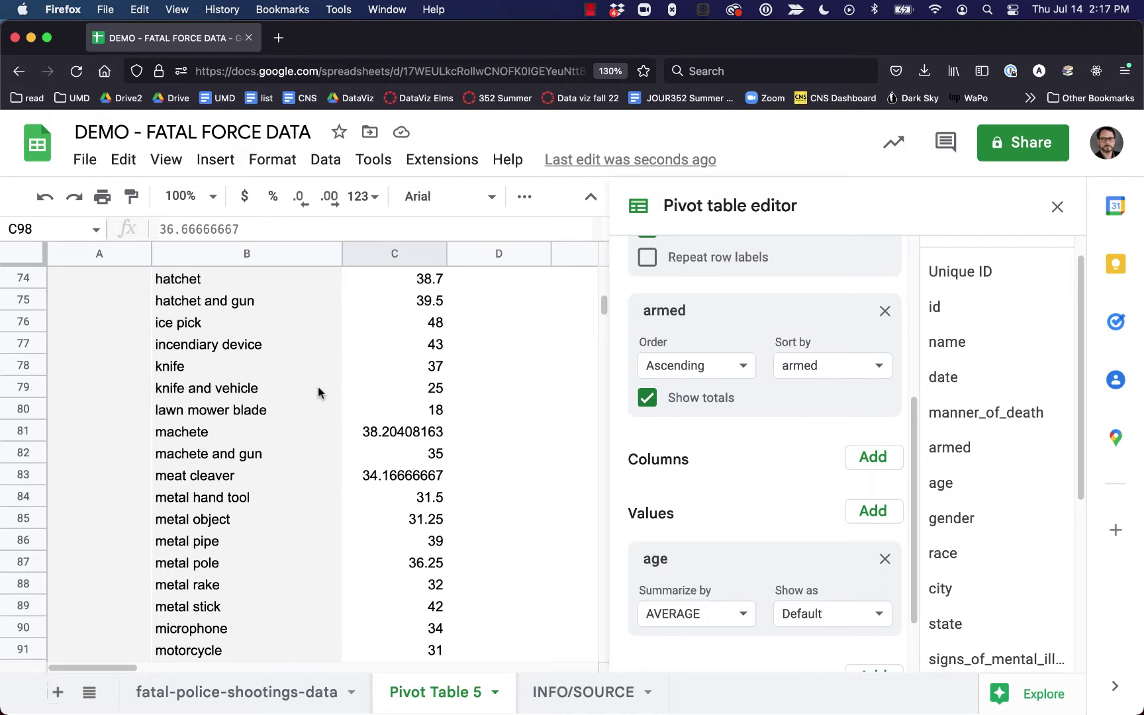
click(884, 310)
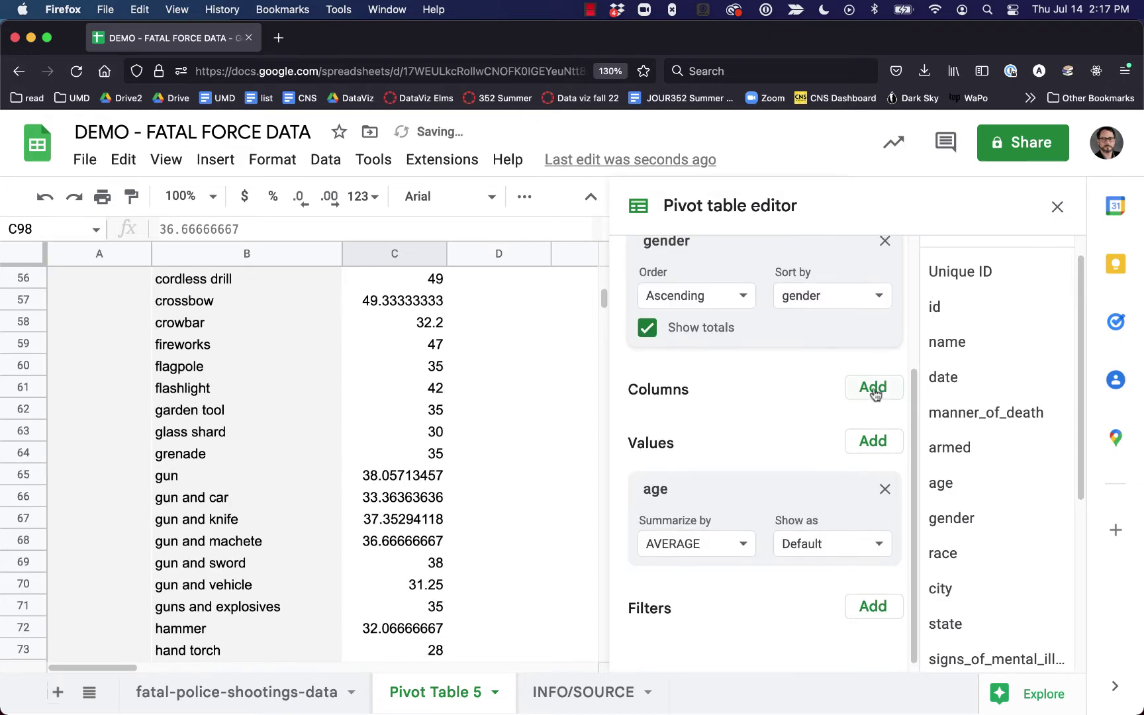
click(884, 413)
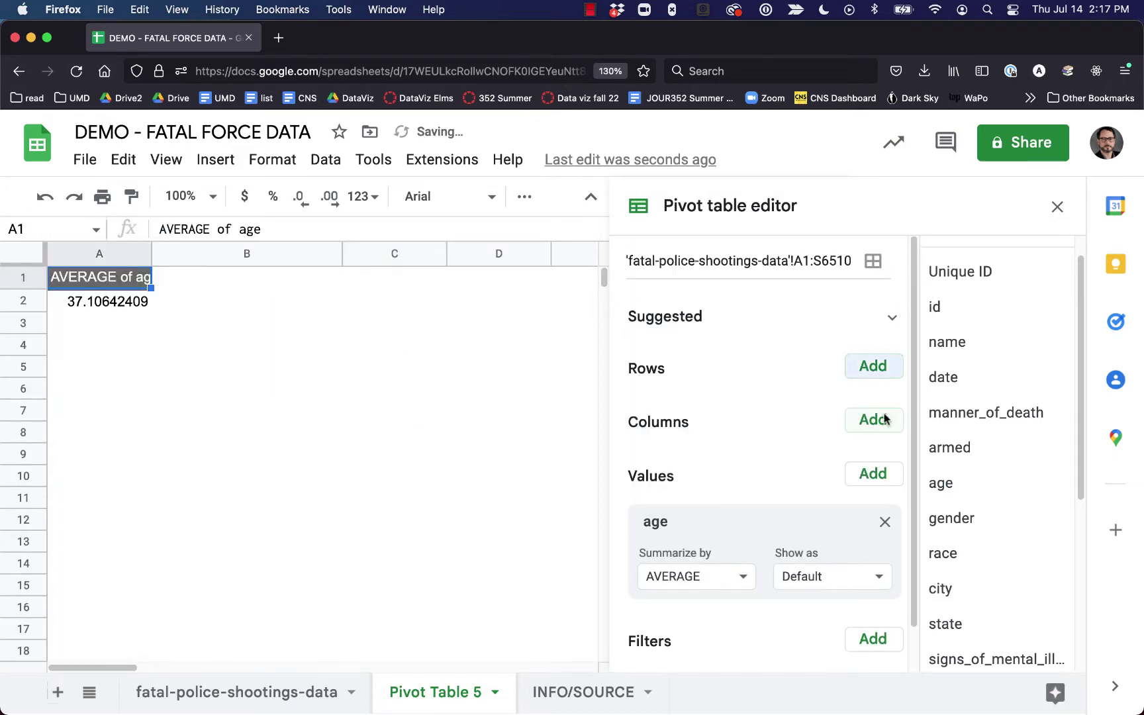
Step: Replace average age with state rows and a COUNTA of Unique ID, e.g. CA 960
click(885, 523)
drag(948, 553, 1005, 565)
drag(965, 602, 725, 481)
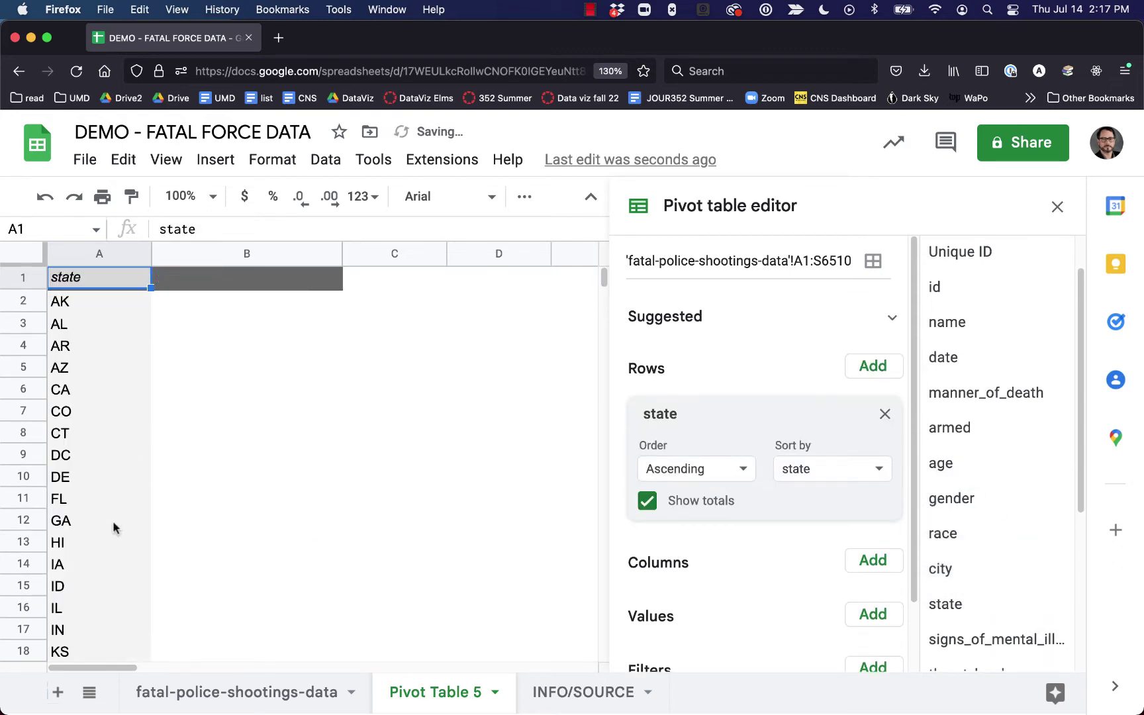
scroll(789, 591, down, 2)
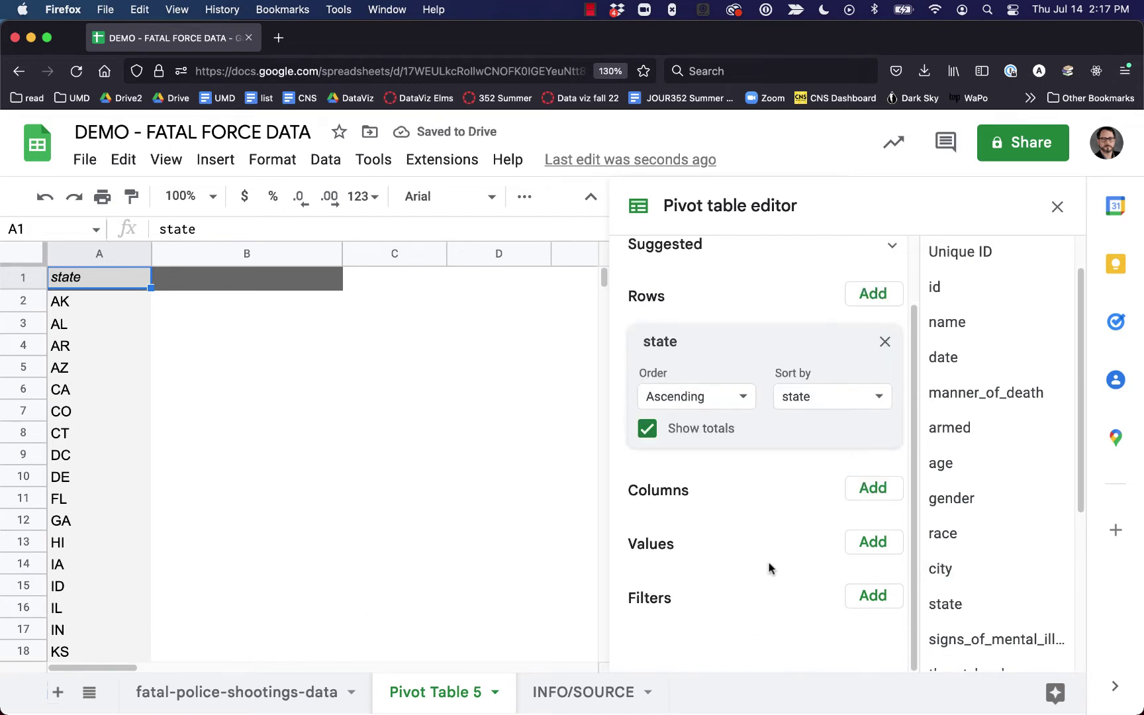
drag(961, 263, 709, 587)
click(754, 639)
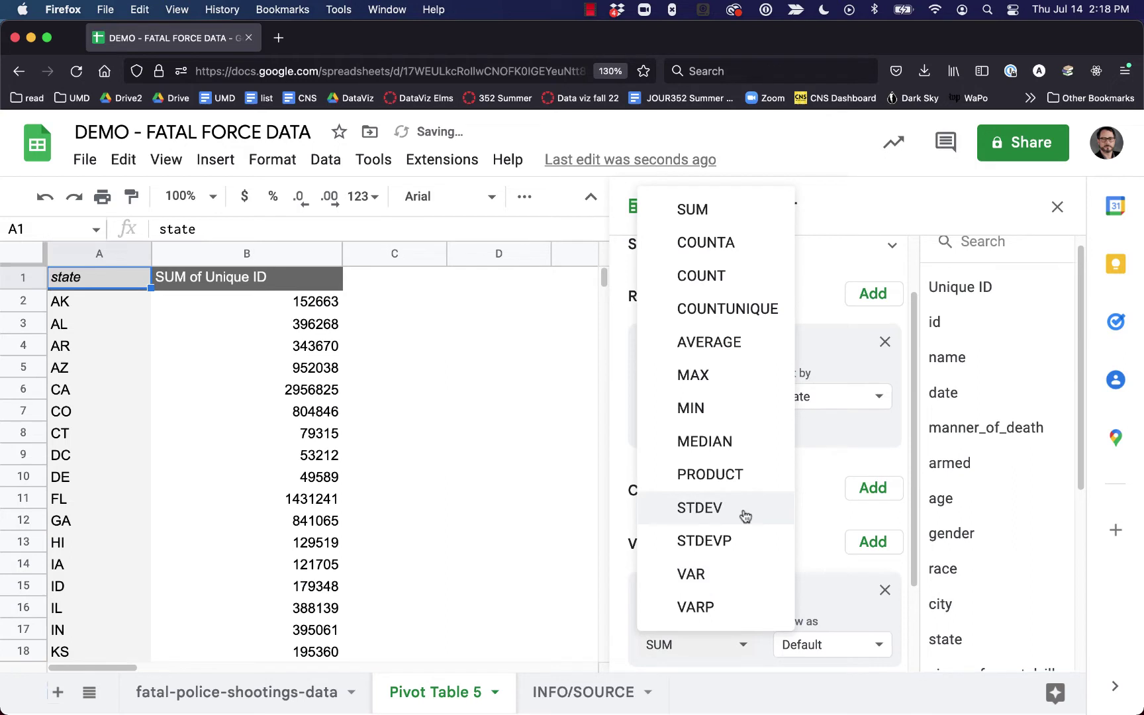
click(731, 255)
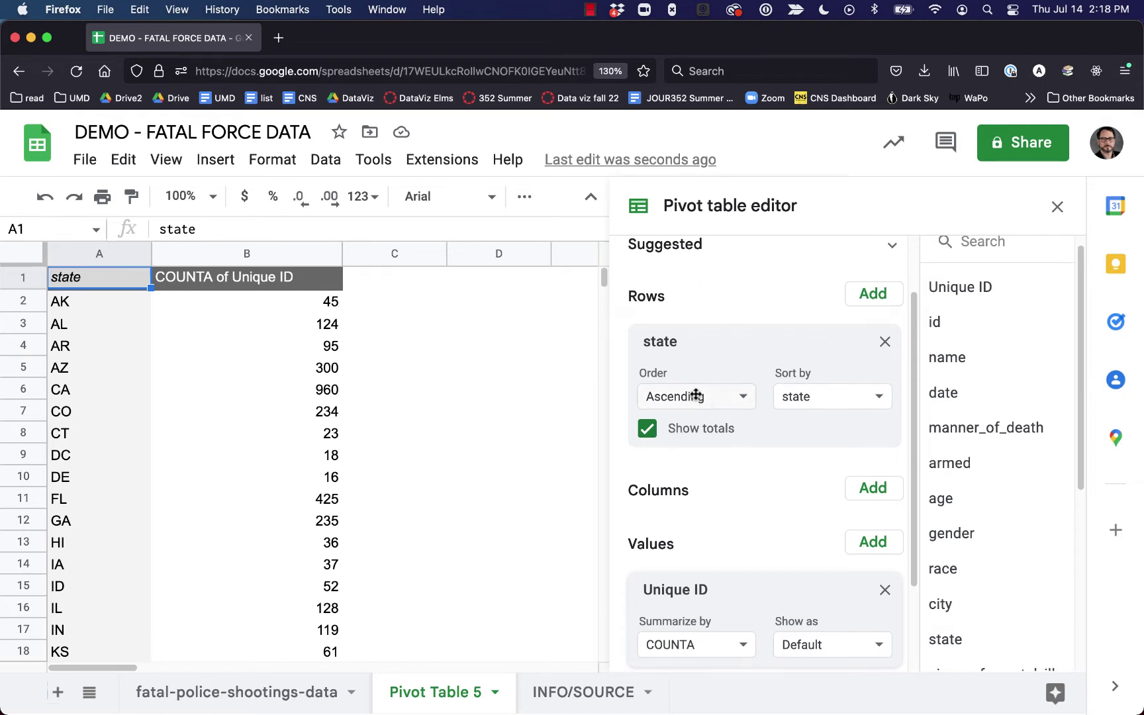
Step: Sort states by COUNTA of Unique ID in descending order, with CA 960 on top
click(813, 402)
click(811, 465)
click(694, 397)
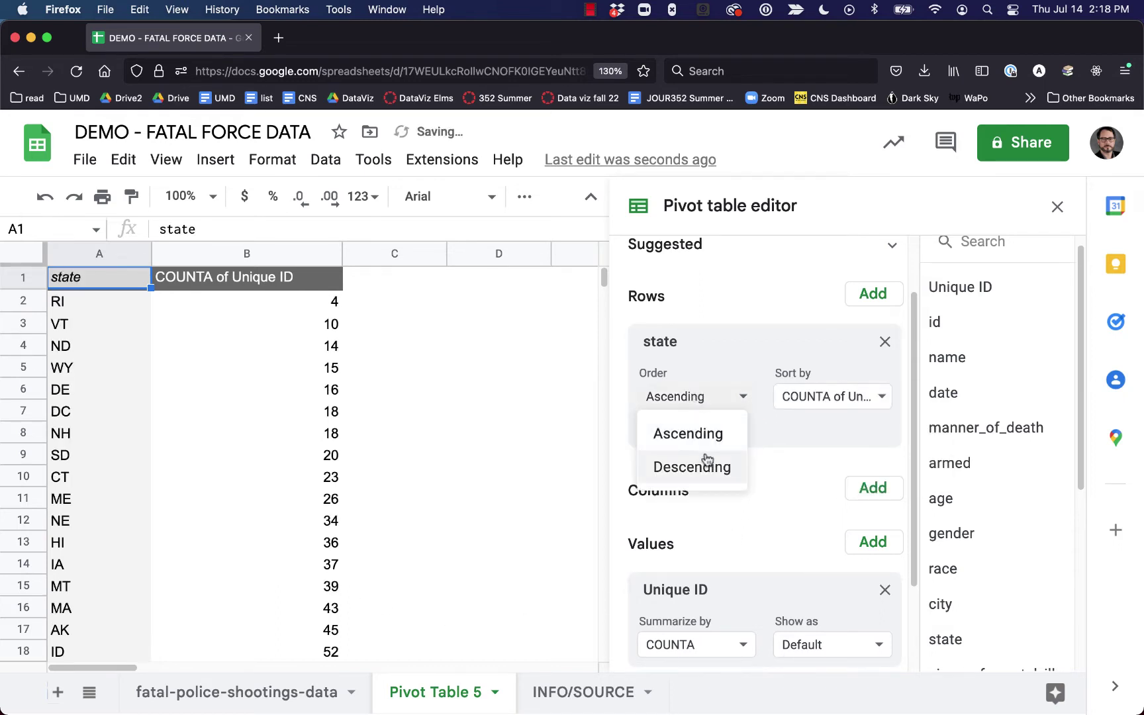
click(706, 466)
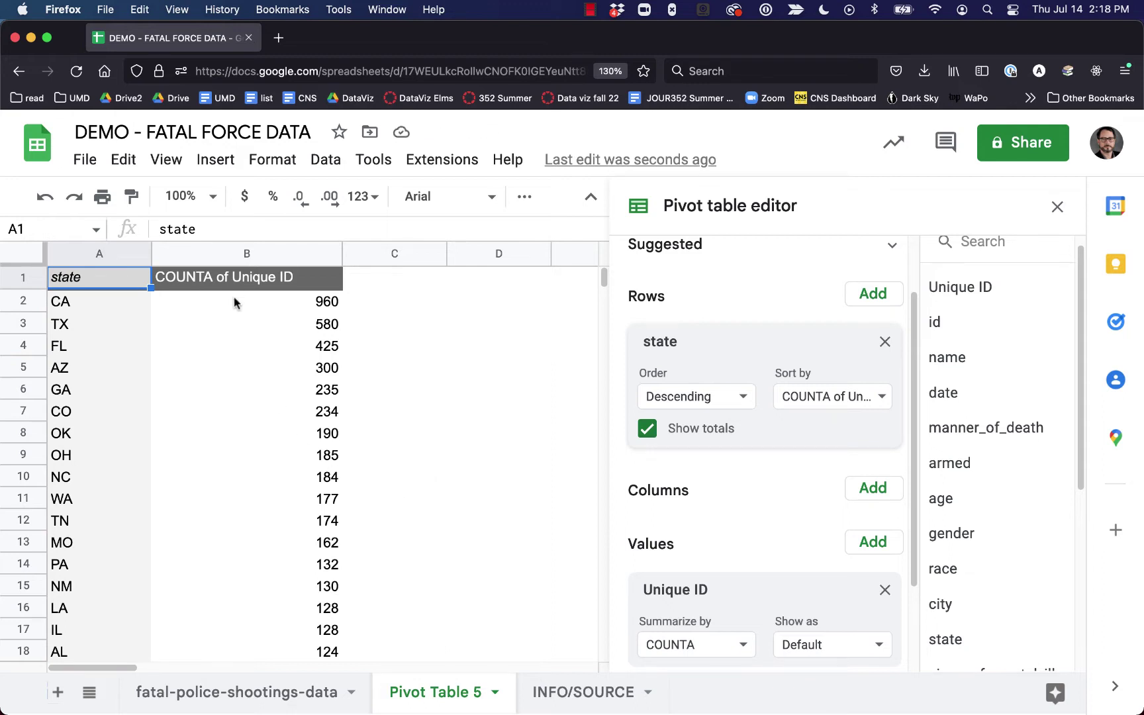
click(101, 308)
key(Down)
key(Down)
key(Down)
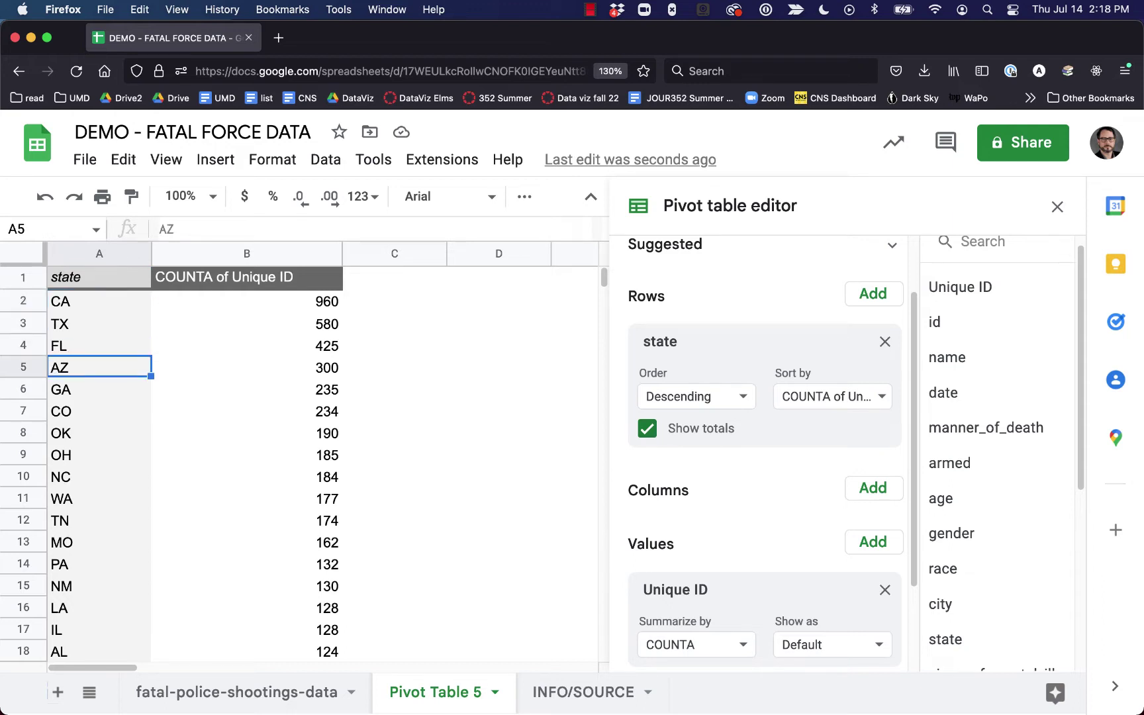
Step: Recheck CA's count of 960, then open the population estimates sheet in a new tab
key(Up)
key(Up)
key(Up)
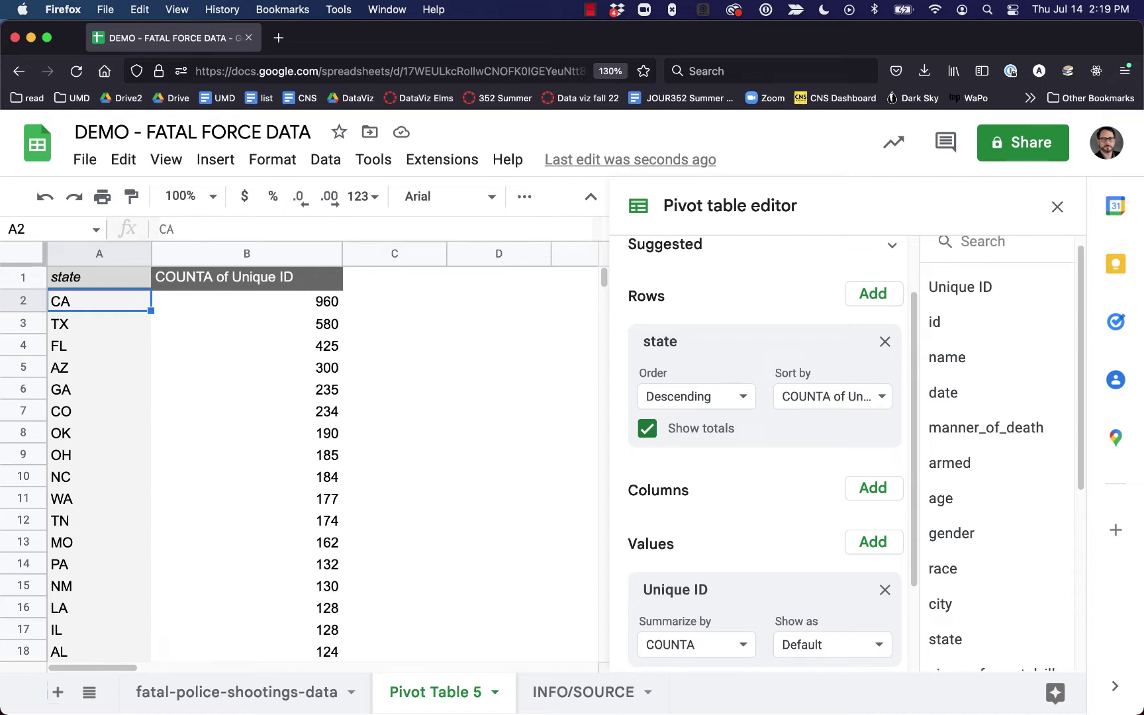
click(280, 310)
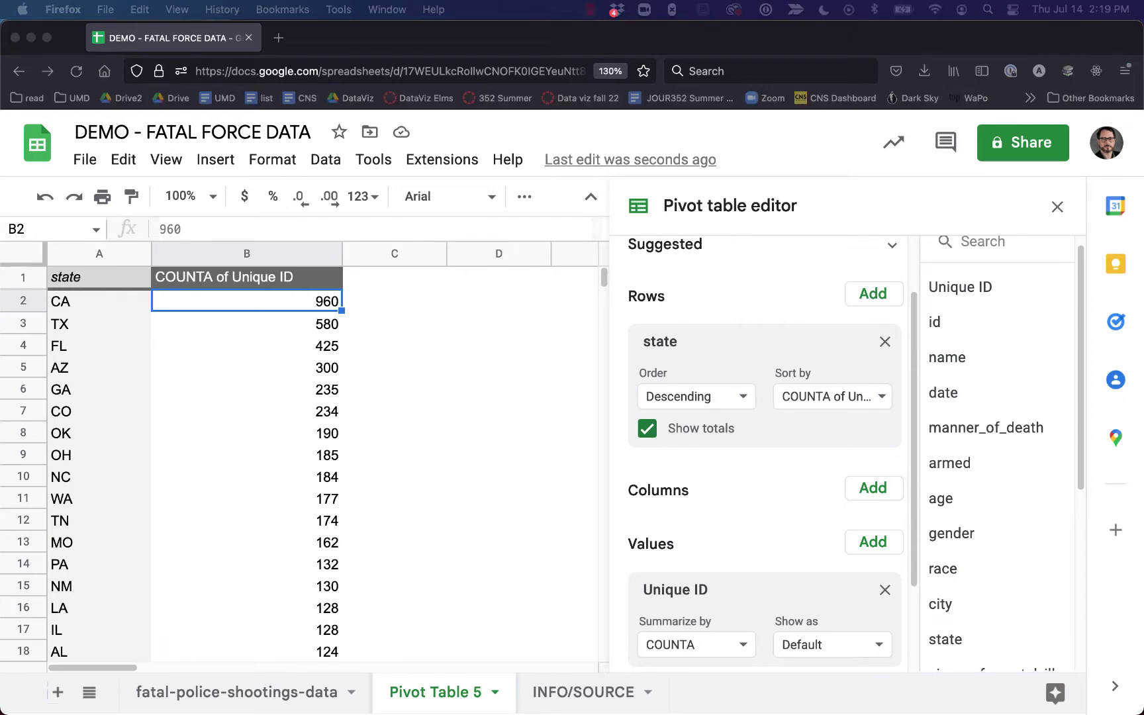
drag(96, 396, 264, 37)
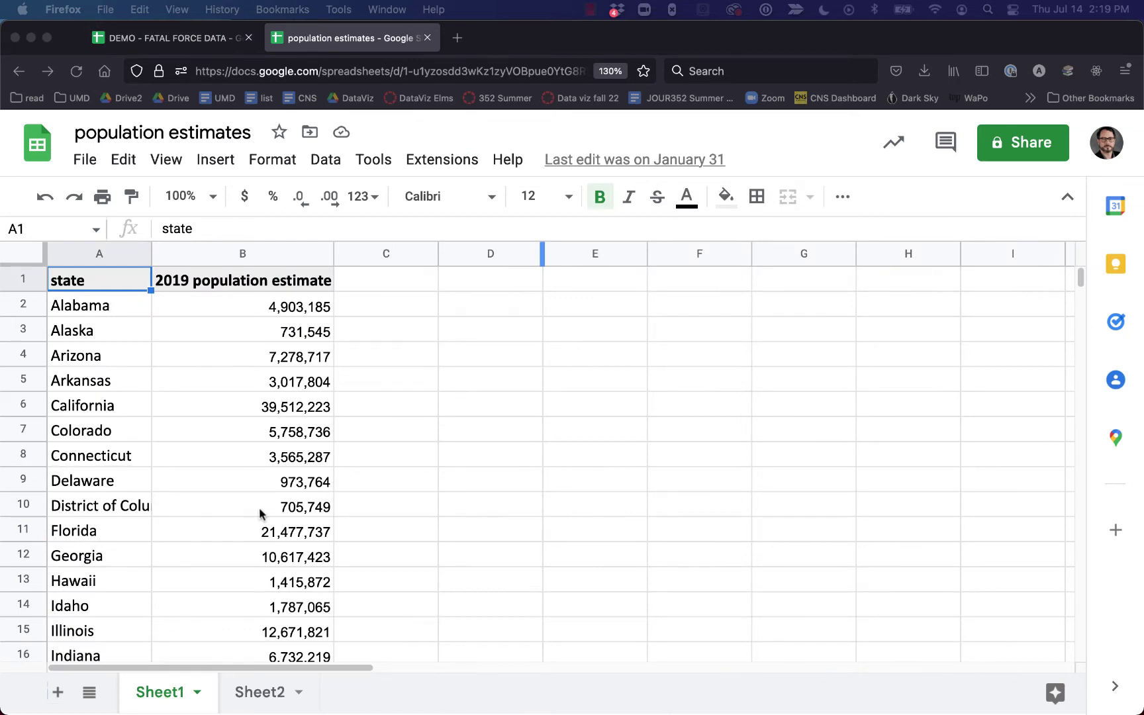
Step: Look over the states listed in the population estimates sheet, starting from Alabama
scroll(259, 509, down, 3)
scroll(259, 513, up, 3)
click(116, 308)
click(100, 356)
click(97, 378)
click(99, 405)
click(120, 309)
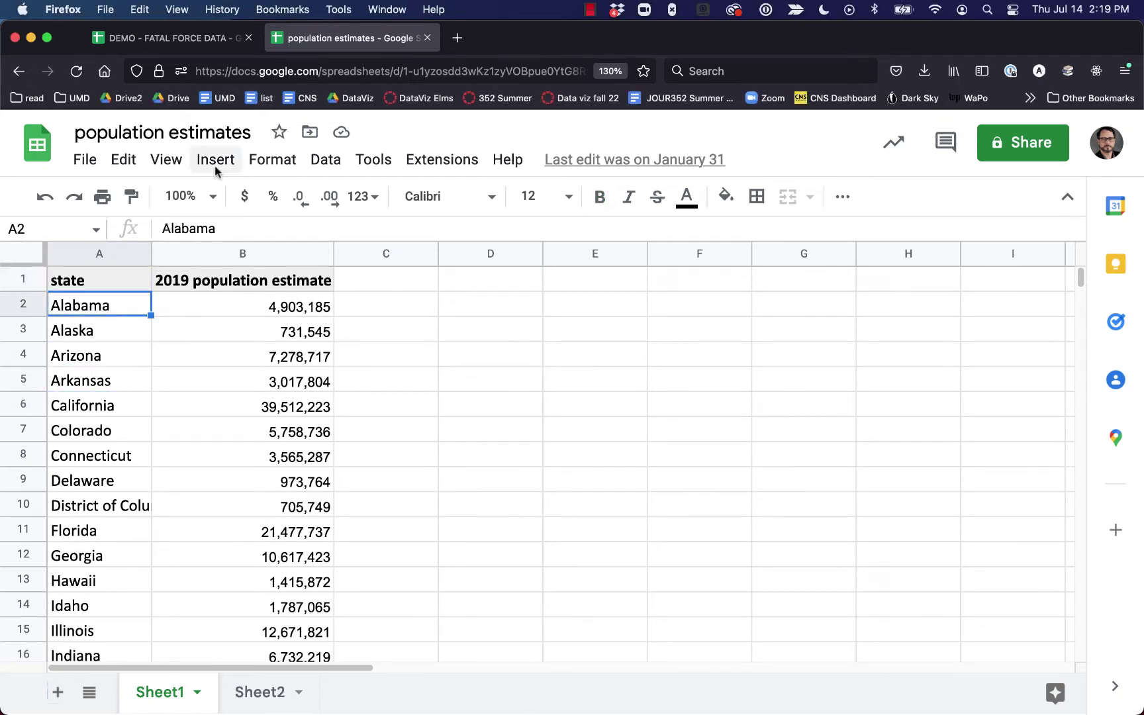
Step: Back in the pivot, re-sort the states by name in ascending order from AK
click(199, 31)
click(79, 322)
click(81, 304)
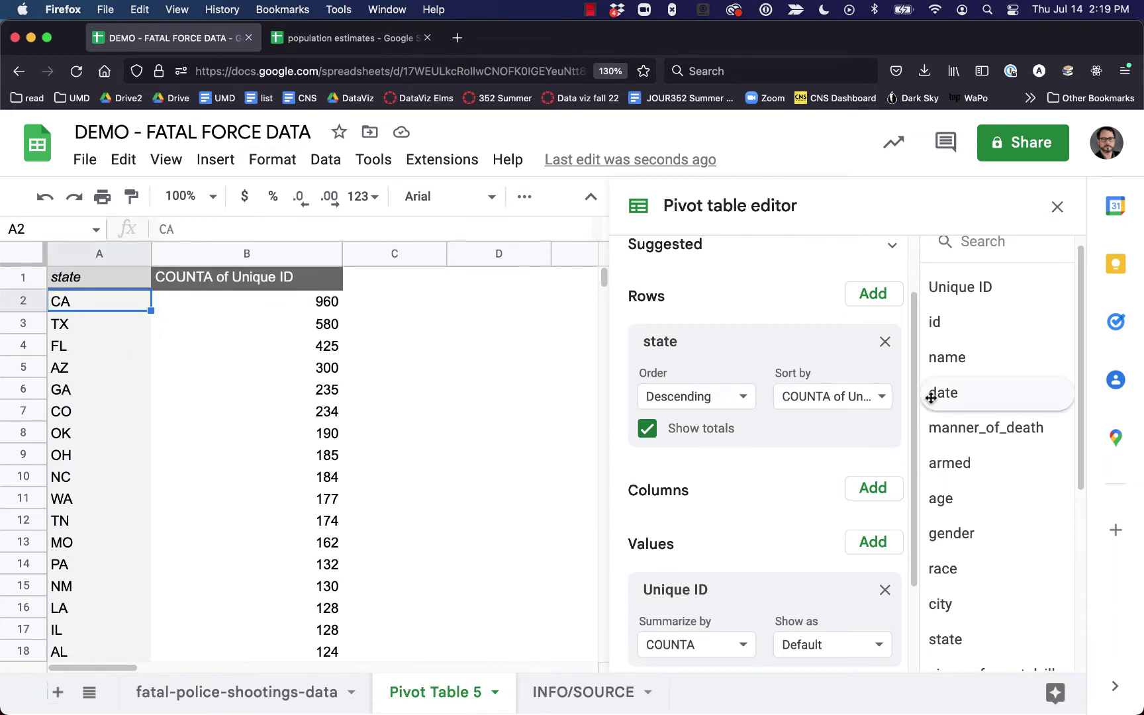
click(888, 403)
click(854, 431)
click(733, 395)
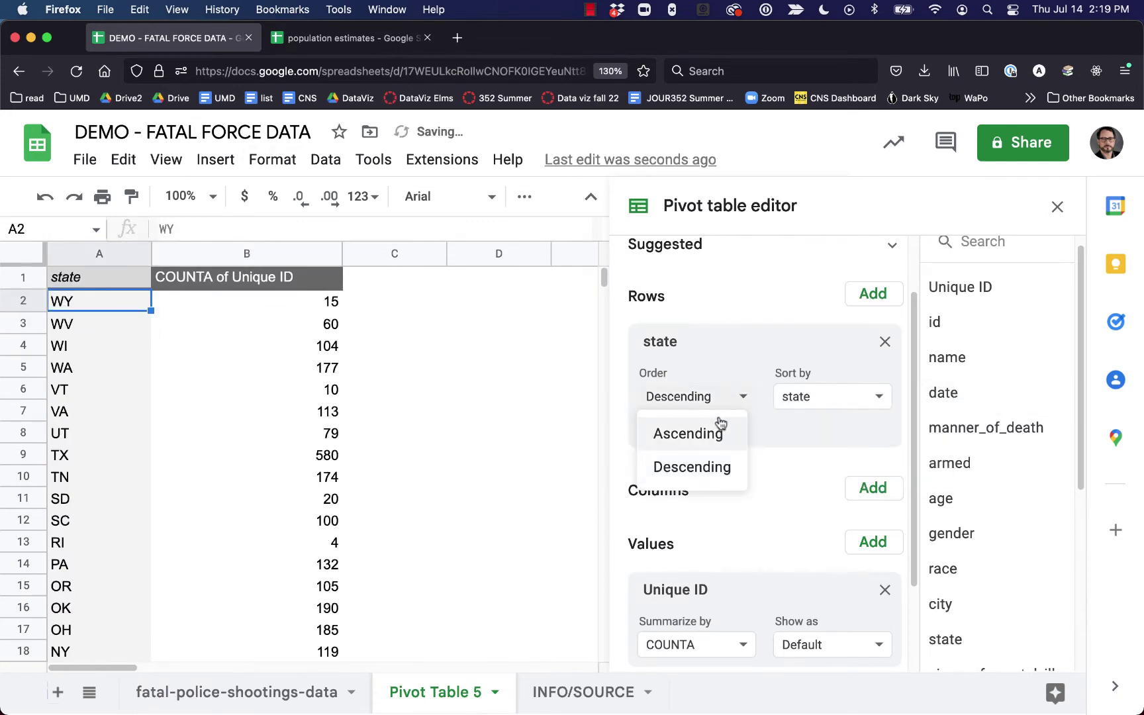
click(720, 431)
Step: Check the alphabetized states at the top, then switch to the population estimates spreadsheet
click(132, 318)
click(113, 306)
click(107, 331)
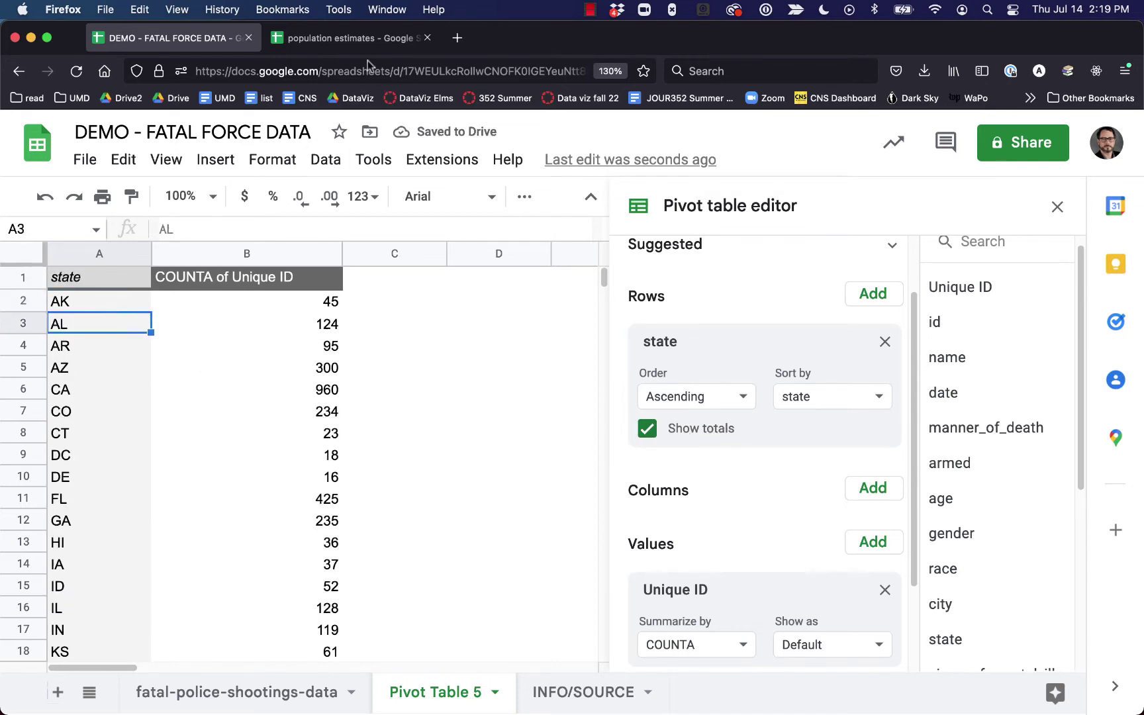
click(351, 39)
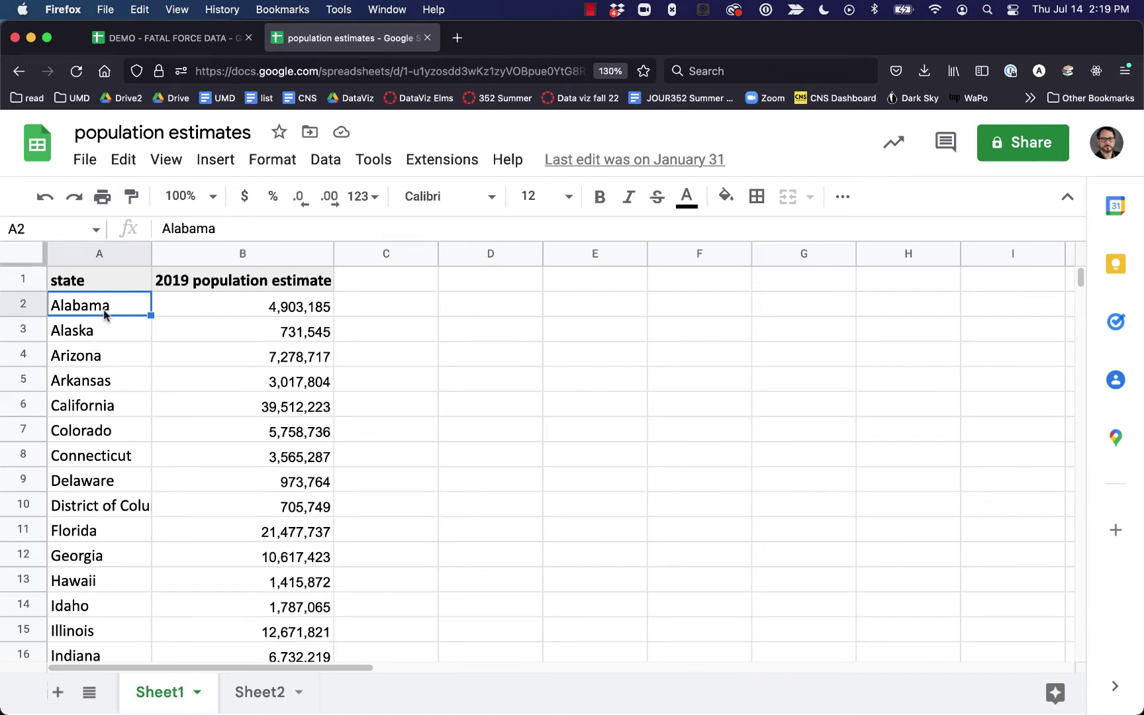
Step: Copy Sheet2's A2:B52 state populations and paste them at C1 of the pivot sheet
click(274, 699)
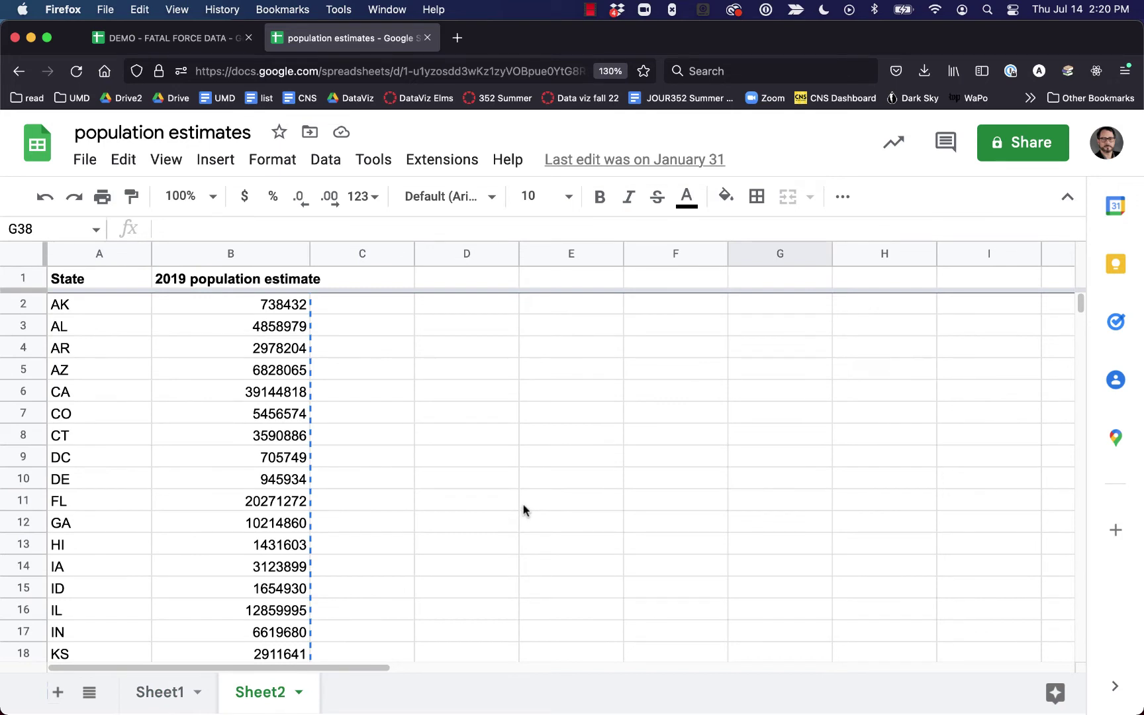
click(98, 309)
drag(98, 309, 232, 582)
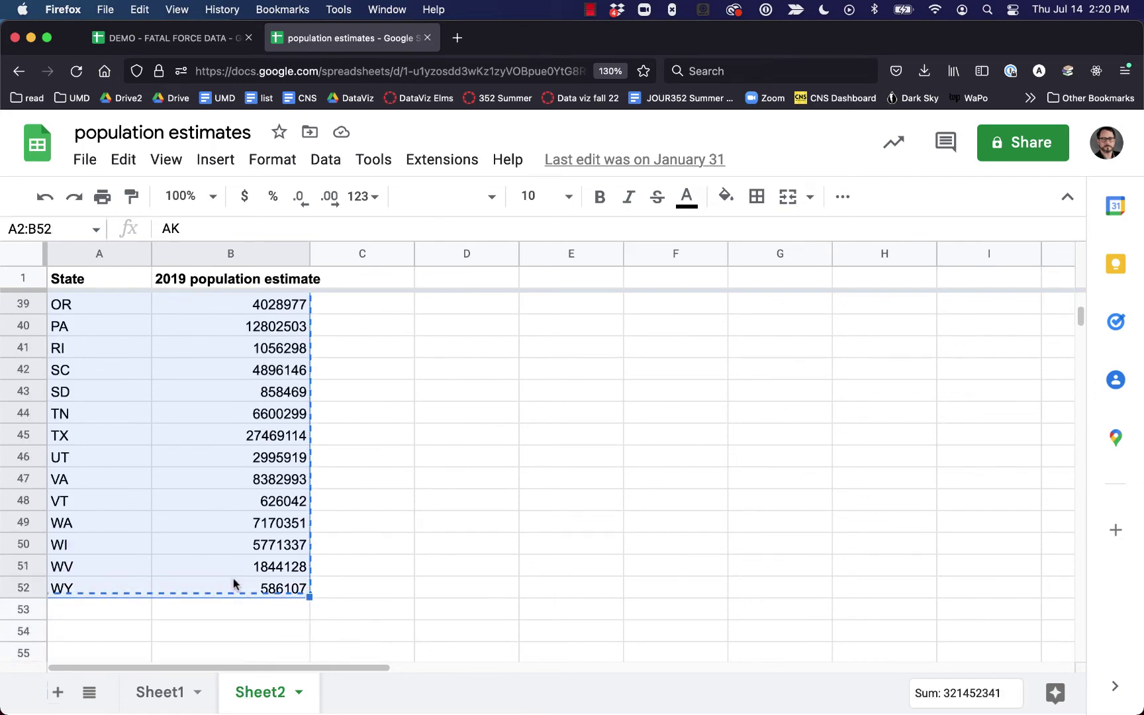
click(198, 38)
click(395, 282)
key(cmd+v)
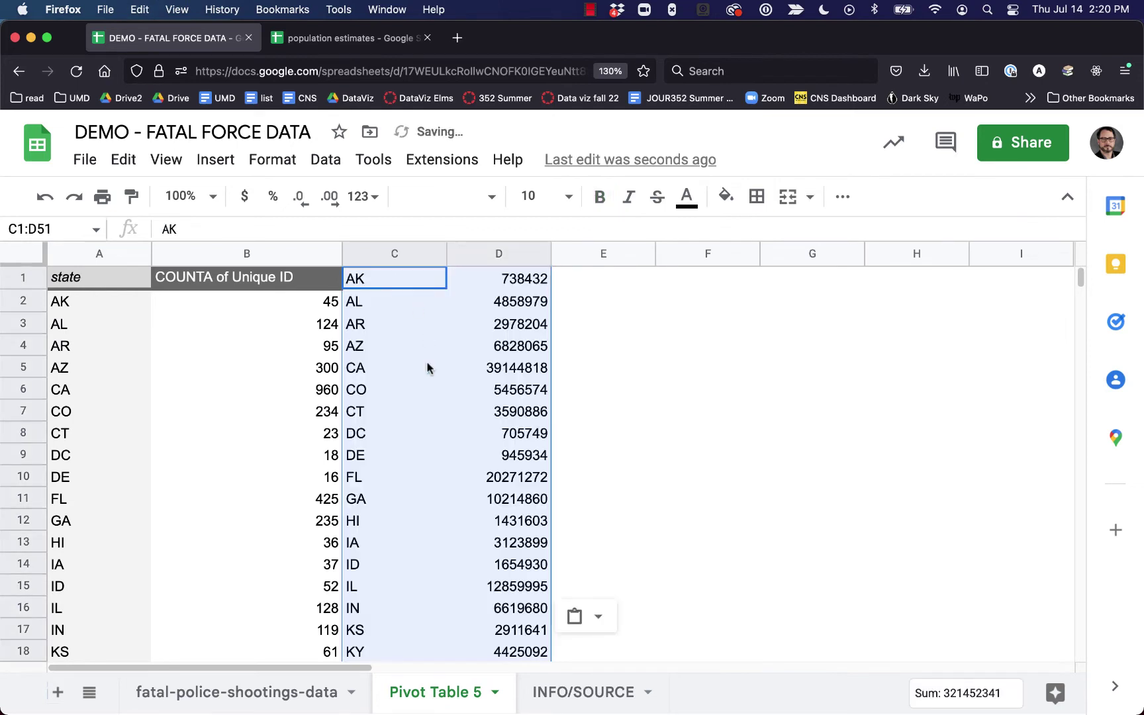
Step: Undo the misaligned paste and paste the populations again starting at C2
key(cmd+z)
click(400, 306)
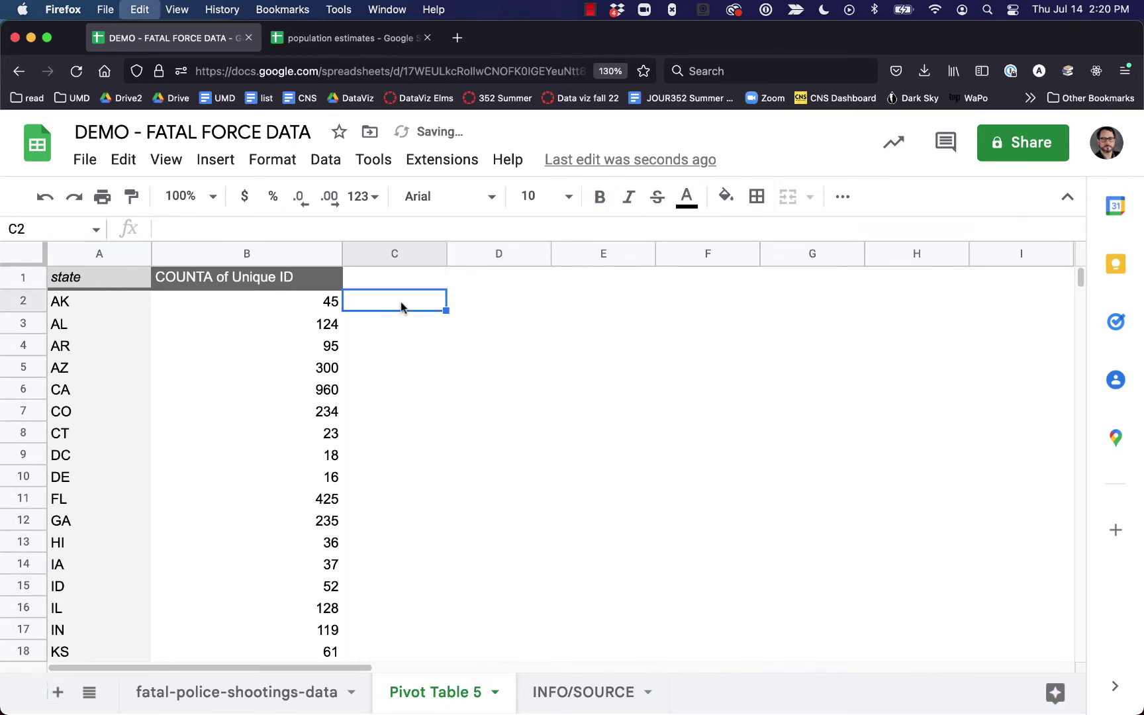
key(cmd+v)
click(400, 323)
click(383, 303)
Step: Add bold headers 'state' in C1 and 'pop' in D1
click(382, 281)
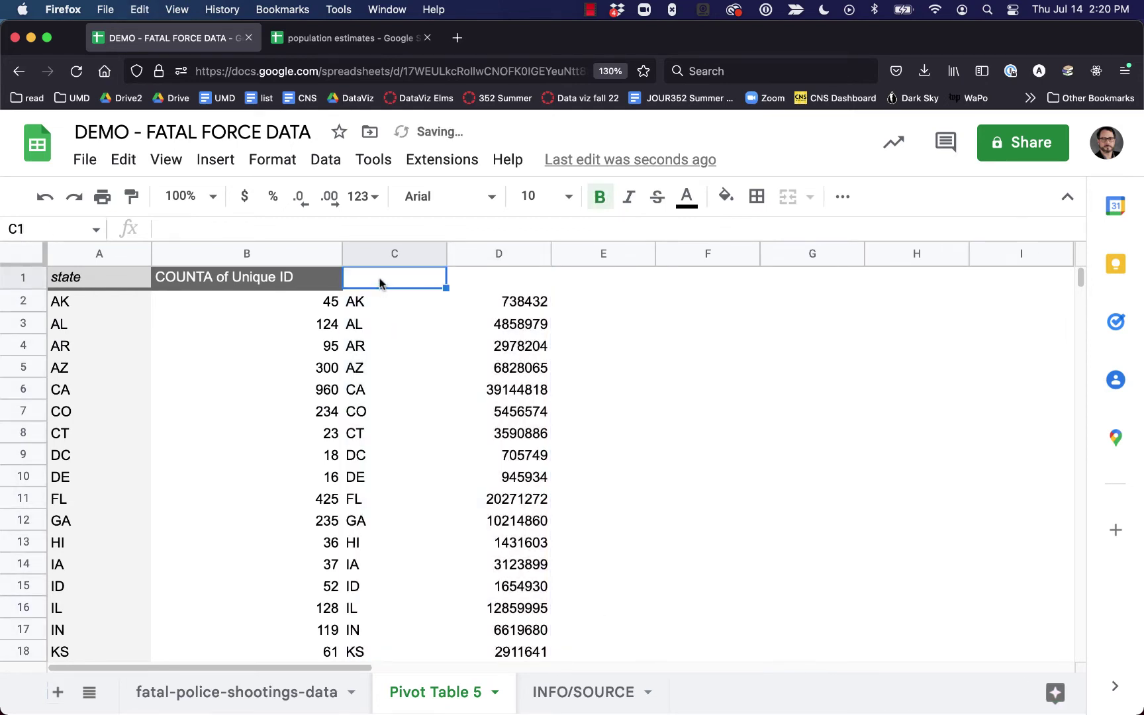
text(state)
key(Tab)
text(pop)
click(603, 300)
click(499, 278)
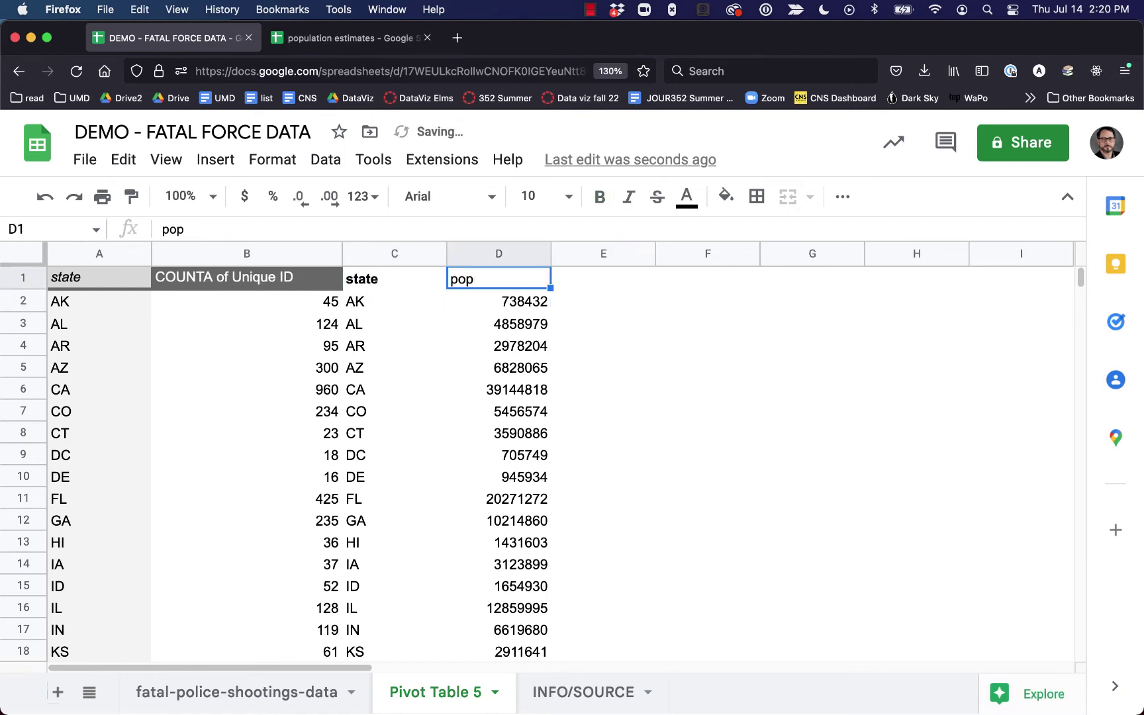
key(super+b)
click(394, 301)
Step: Step down column C confirming each pasted state matches its pivot row, through WY
key(Down)
key(Down)
key(Down)
key(Down)
key(Down)
key(Down)
key(Down)
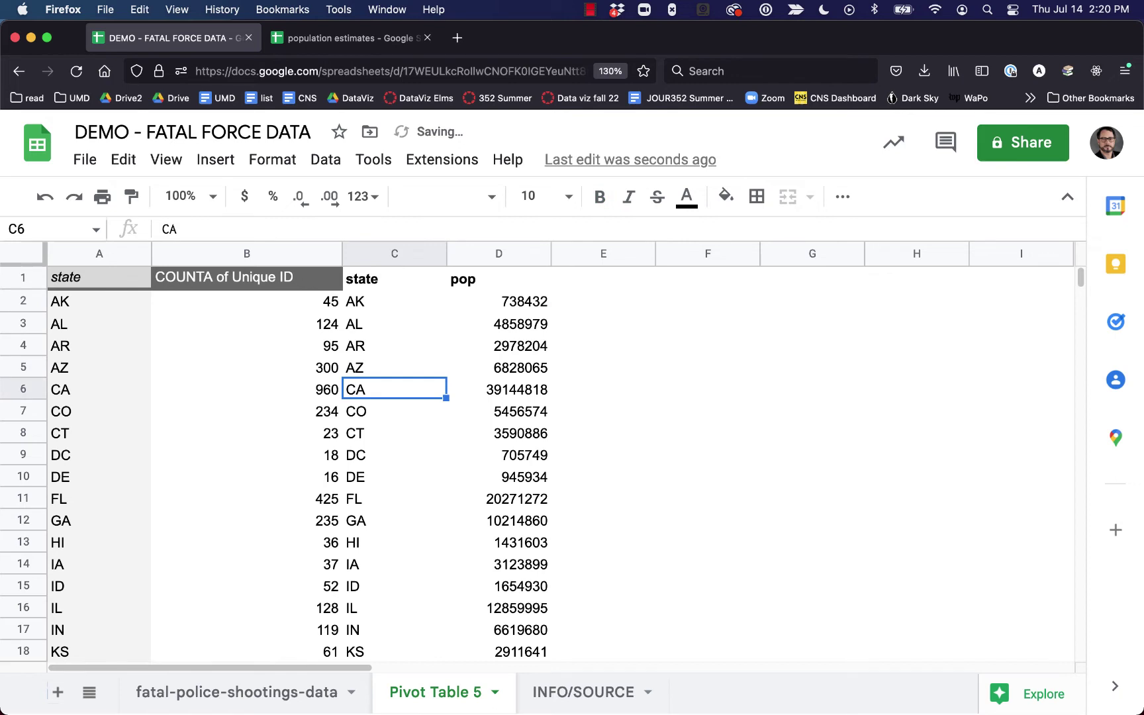
key(Down)
key(Down)
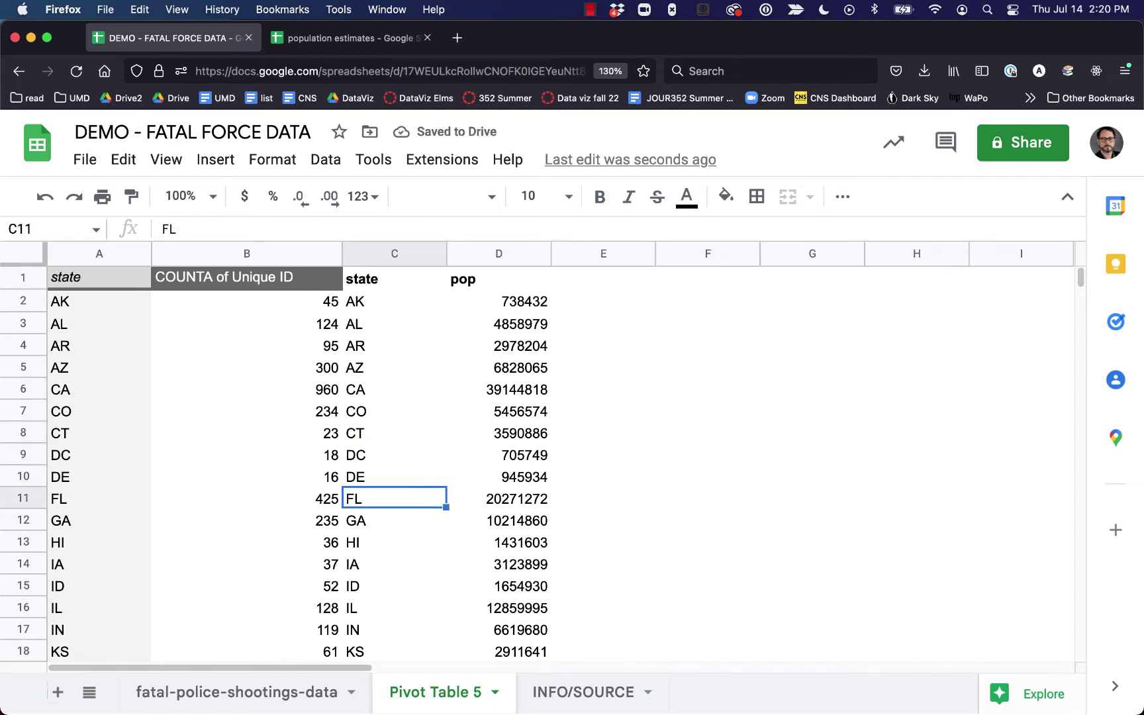
key(Down)
key(Down)
key(Down)
key(Down)
key(Down)
key(Down)
key(Down)
key(Down)
key(Down)
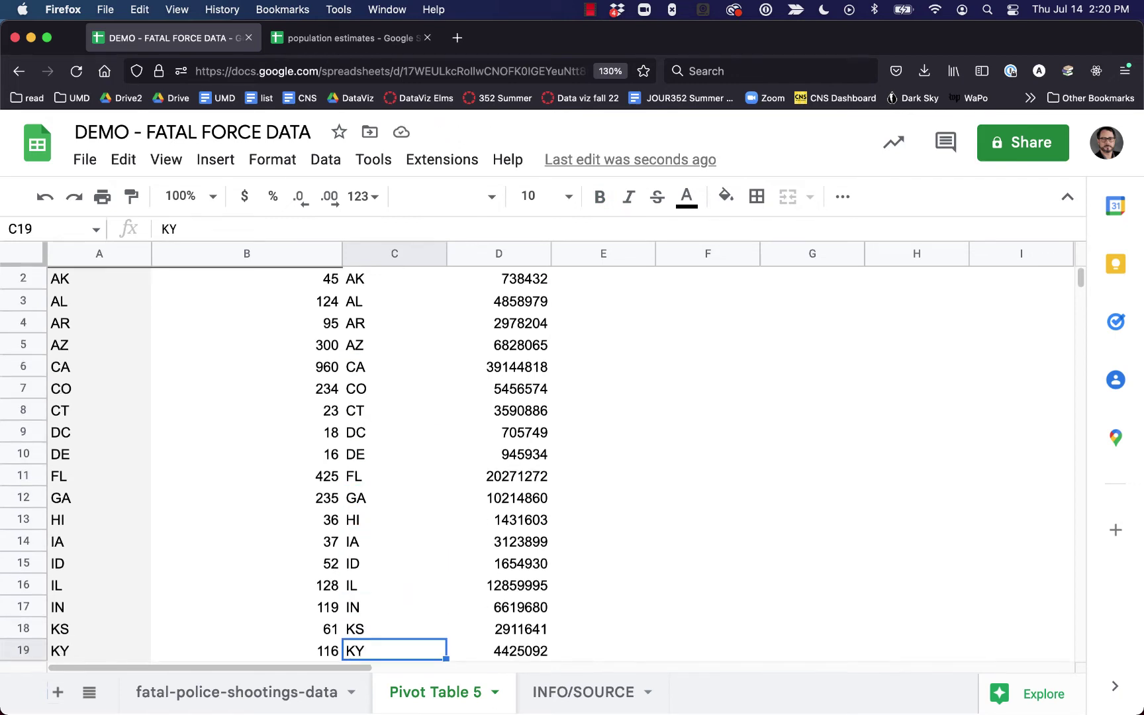
key(Down)
key(Down)
key(Down)
key(Down)
key(Down)
key(Down)
key(Down)
key(Down)
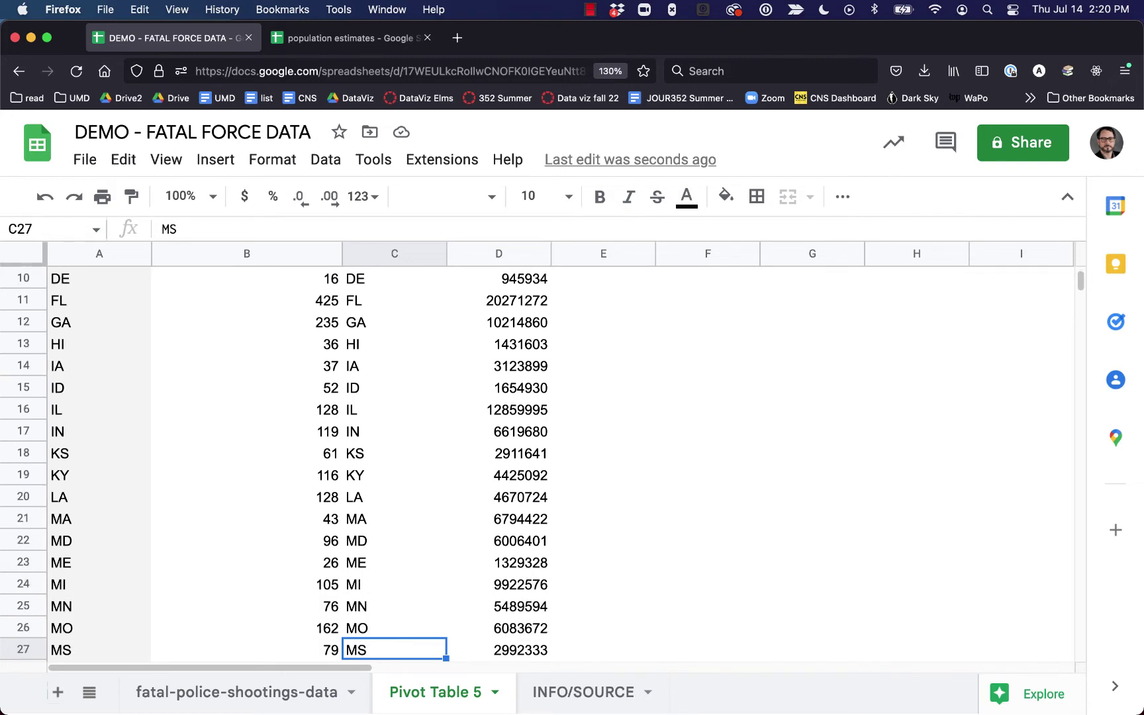
key(Down)
key(Down)
key(Down)
key(Down)
key(Down)
key(Down)
key(Down)
key(Down)
key(Down)
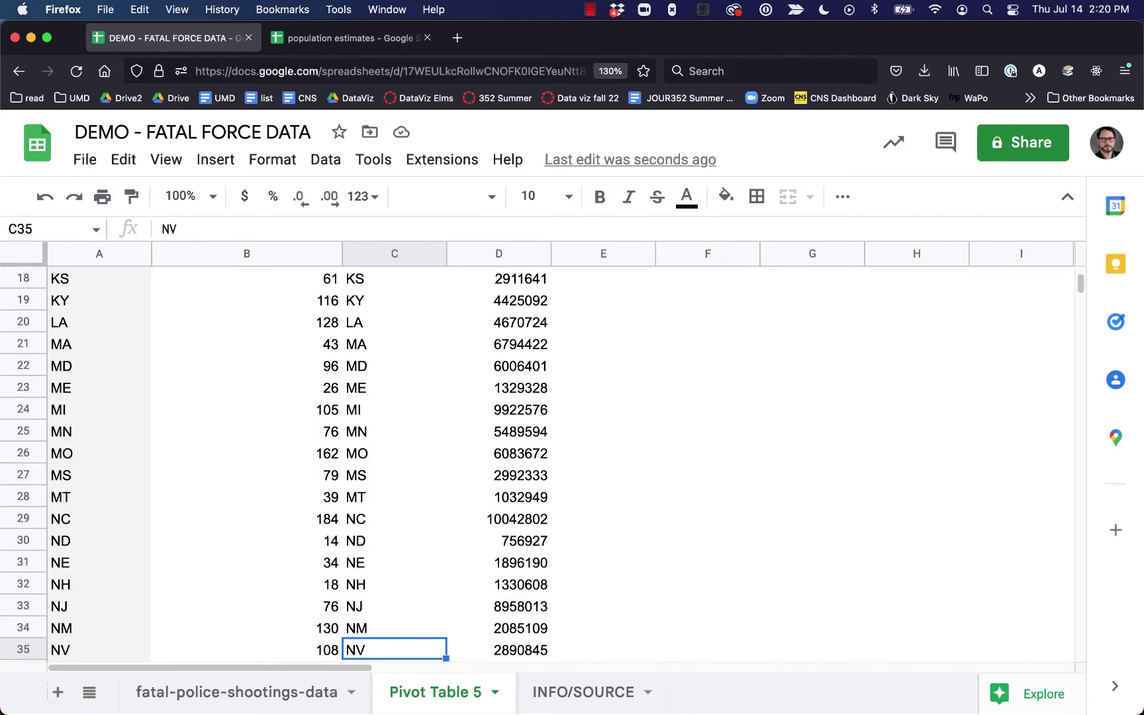
key(Down)
key(Down)
key(Down)
key(Down)
key(Down)
key(Down)
key(Down)
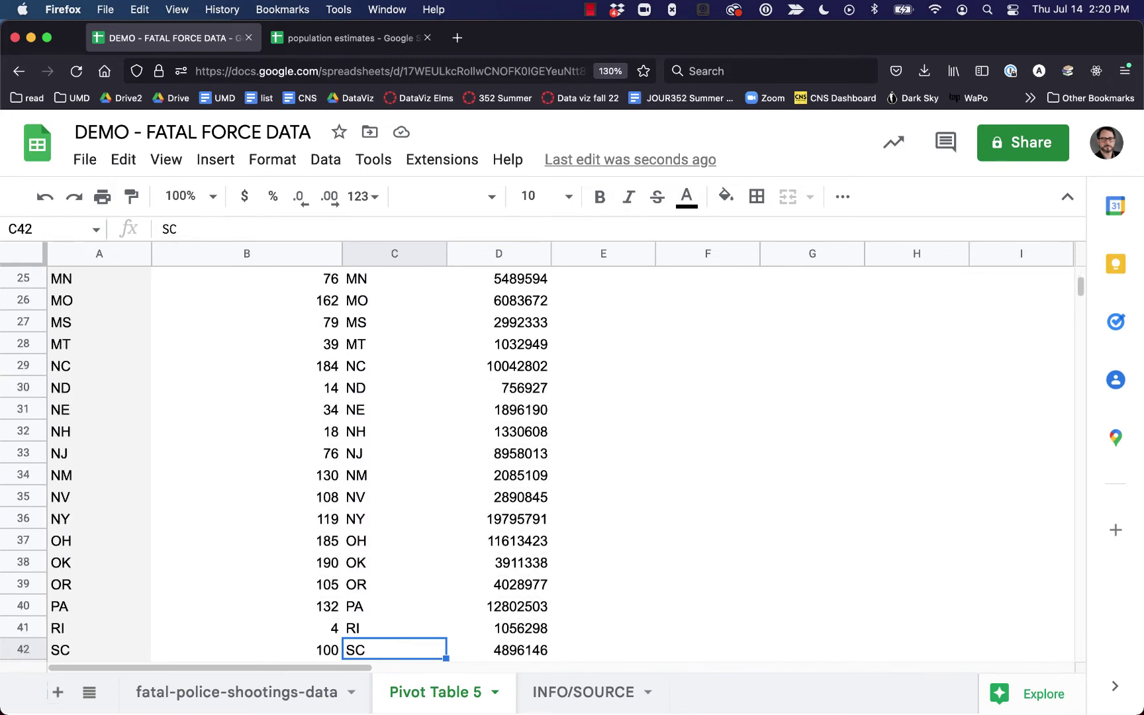
key(Down)
key(Down)
key(Down)
key(Down)
key(Down)
key(Down)
key(Down)
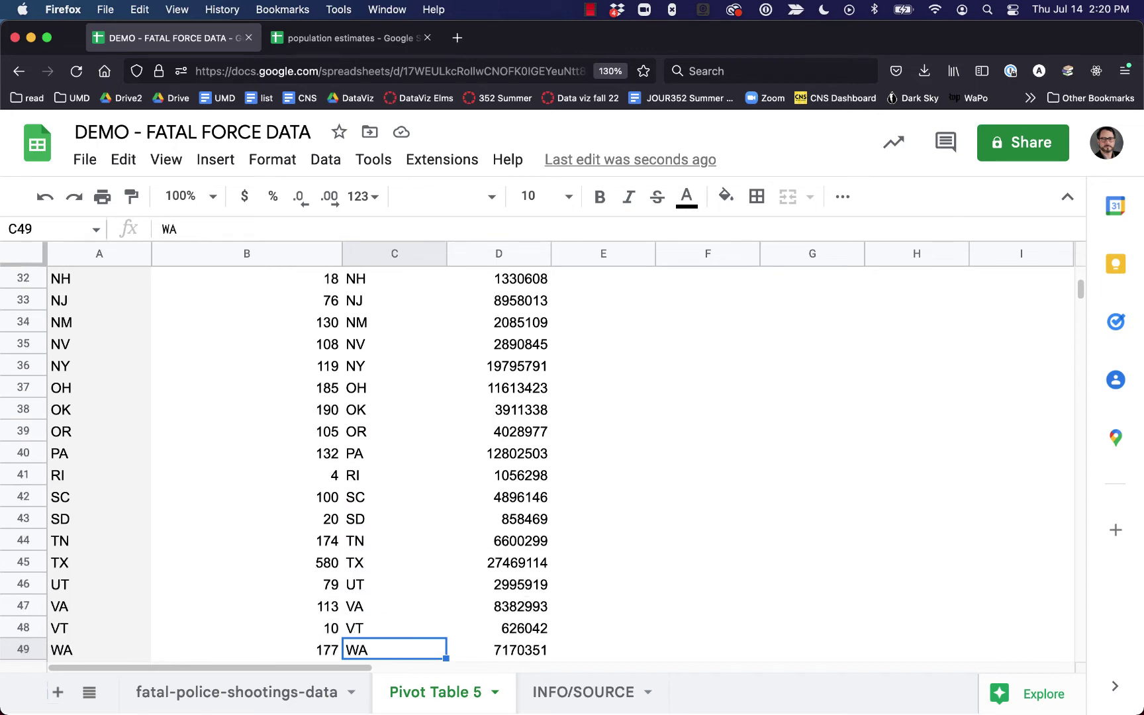
key(Down)
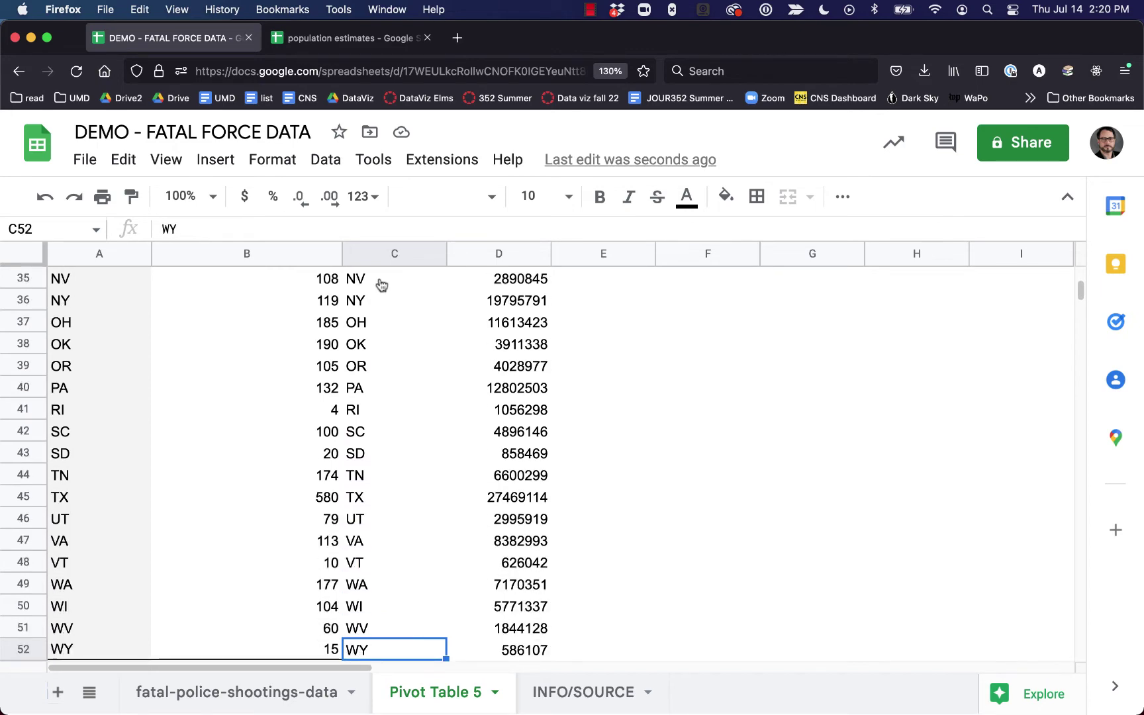
scroll(424, 397, up, 8)
scroll(407, 345, up, 4)
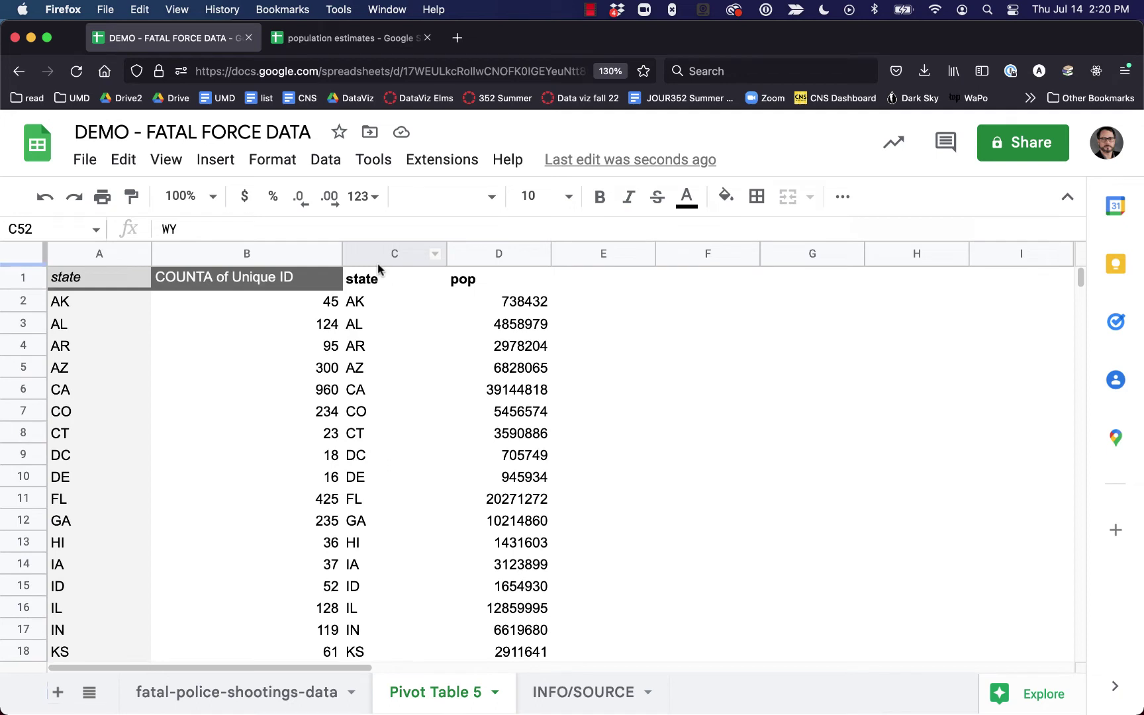
right_click(378, 253)
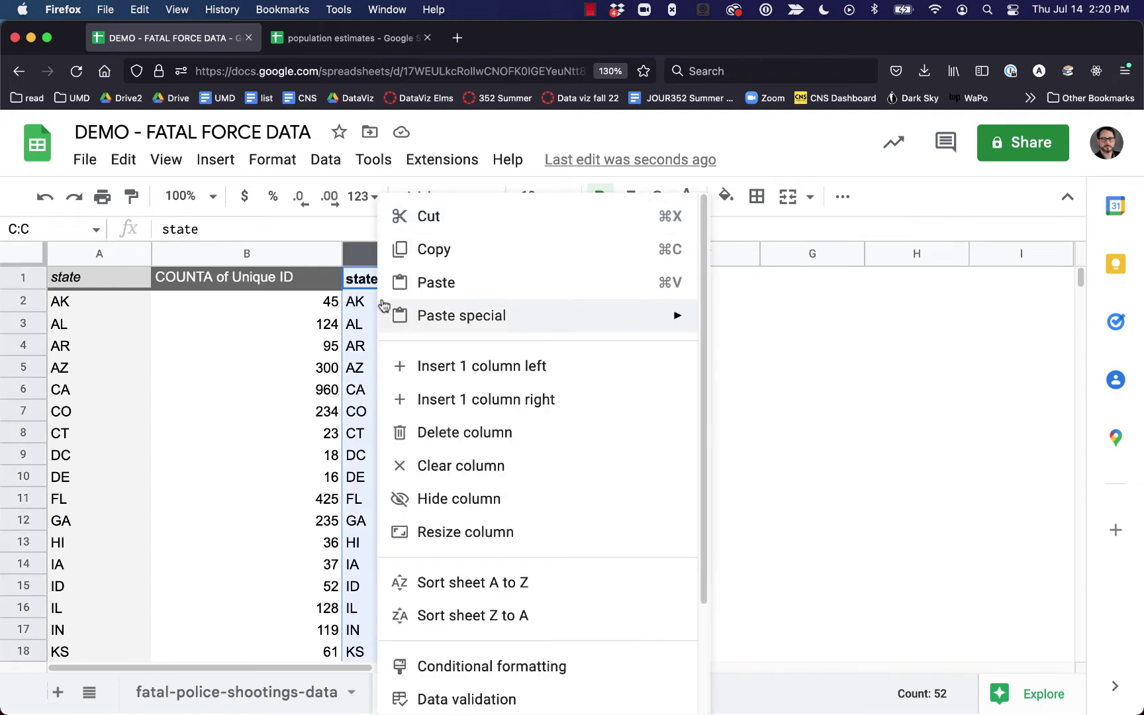
Step: Delete the duplicate state column, leaving pop values in column C beside the counts
click(470, 433)
click(400, 331)
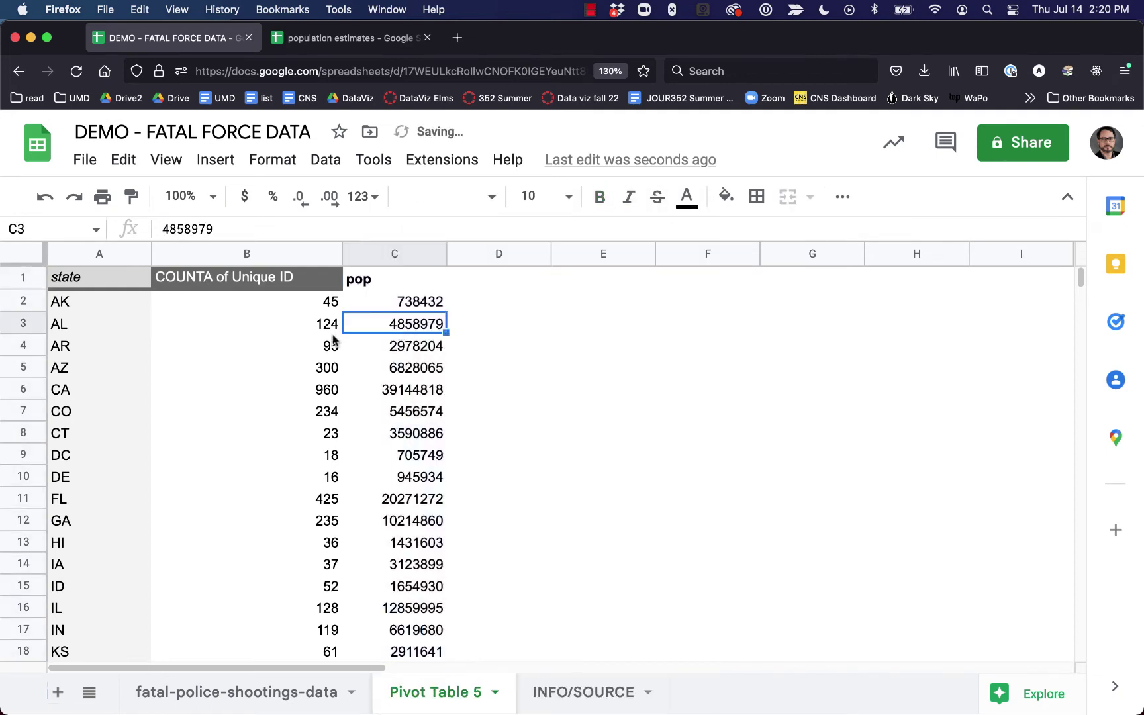
click(465, 302)
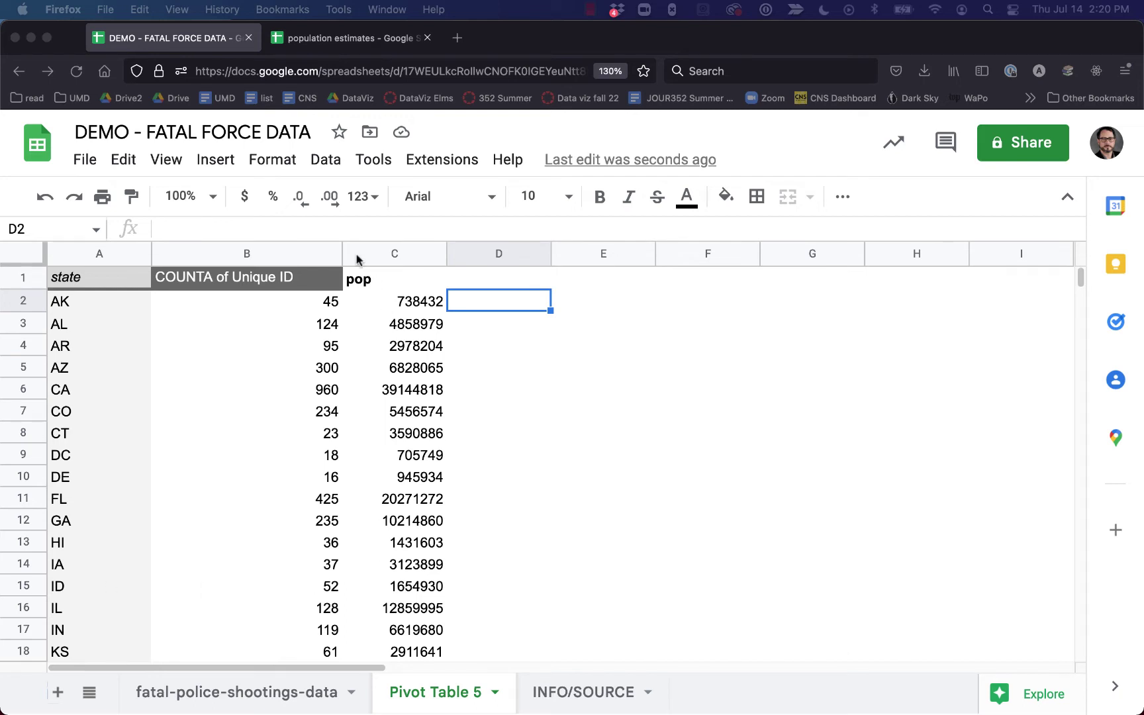
Step: Add a bold 'per 1000 people' header in cell D1
click(357, 227)
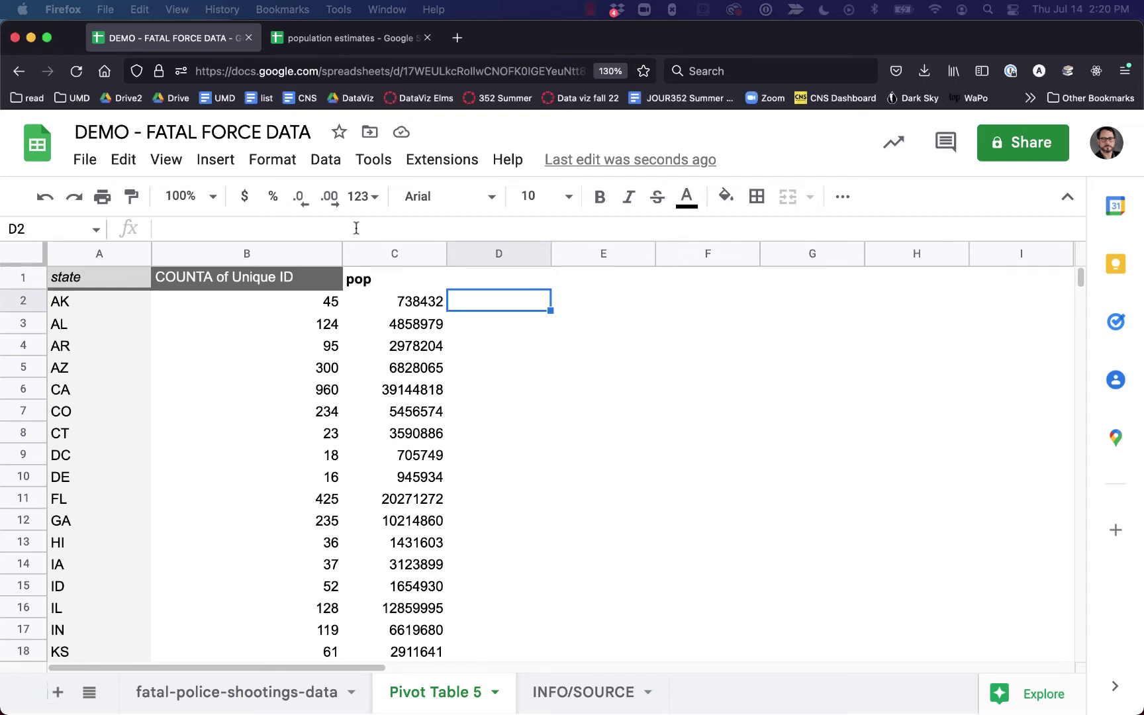
click(502, 278)
text(per )
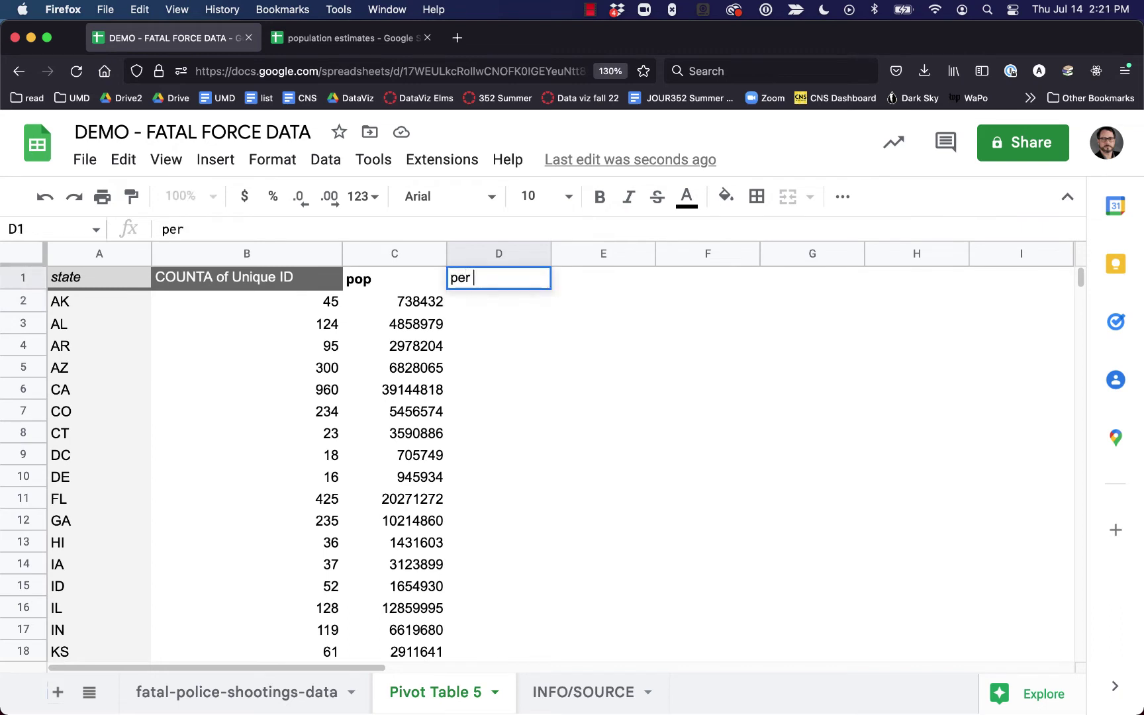
text(1000 people)
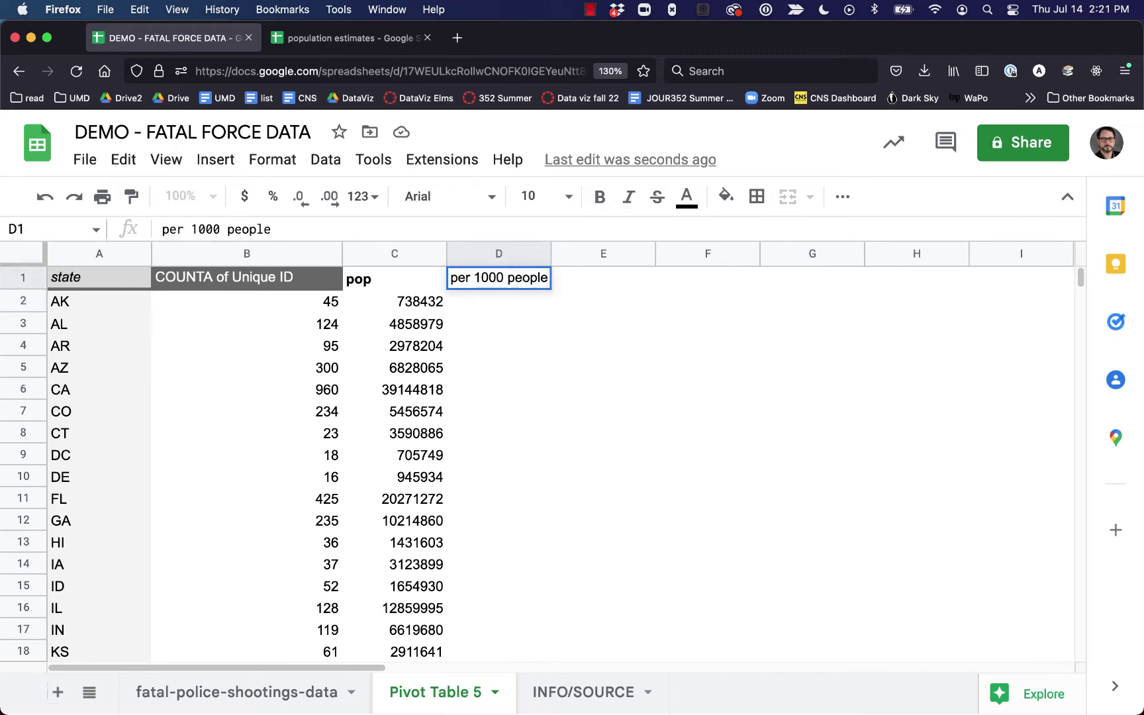
key(super+b)
key(Return)
click(499, 278)
Step: Enter =B2/C2*1000 in D2, fill it down every state's row, and bring up the pivot table editor
click(499, 300)
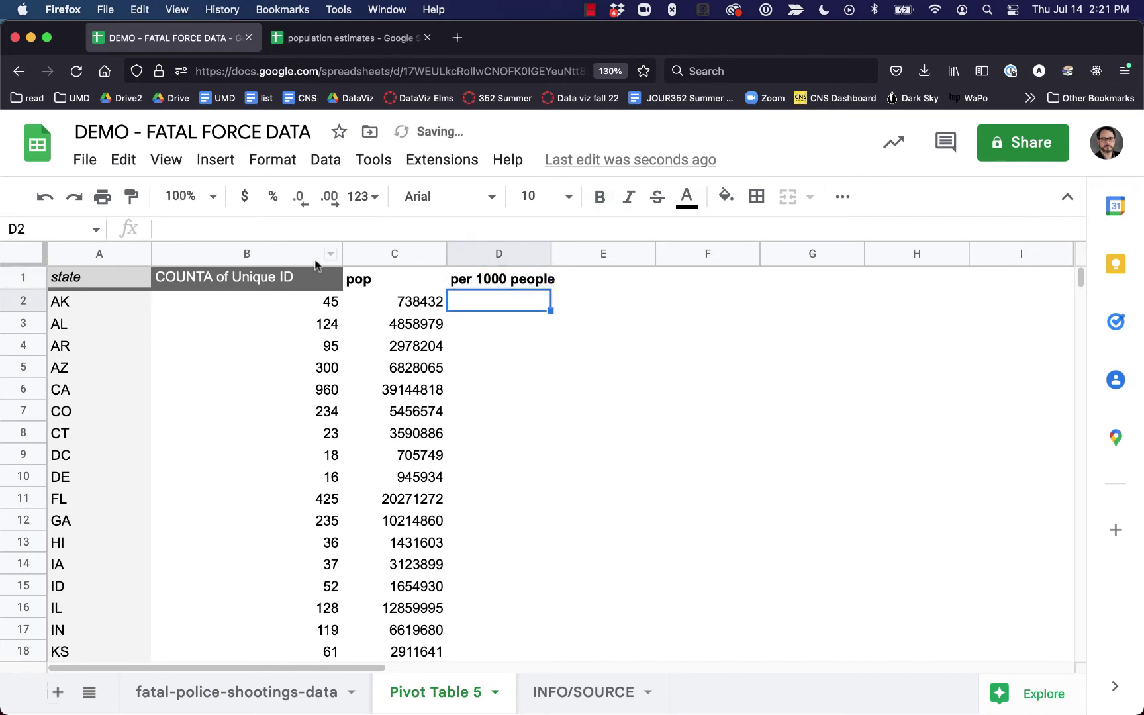
click(274, 229)
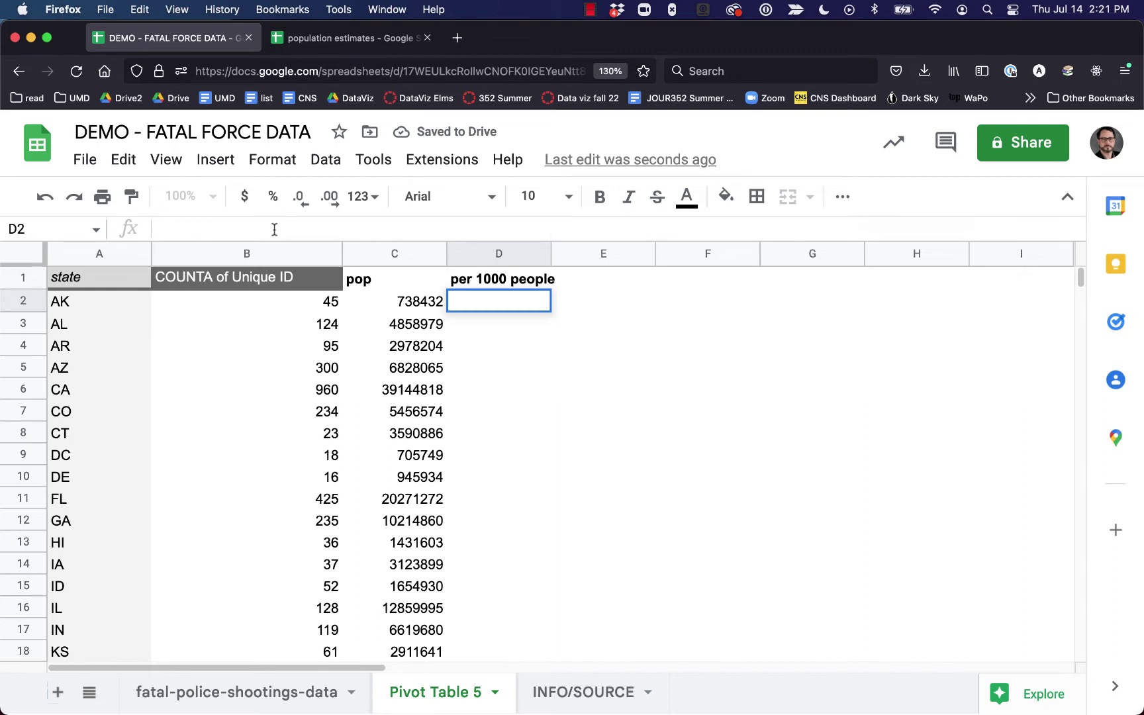
text(B2)
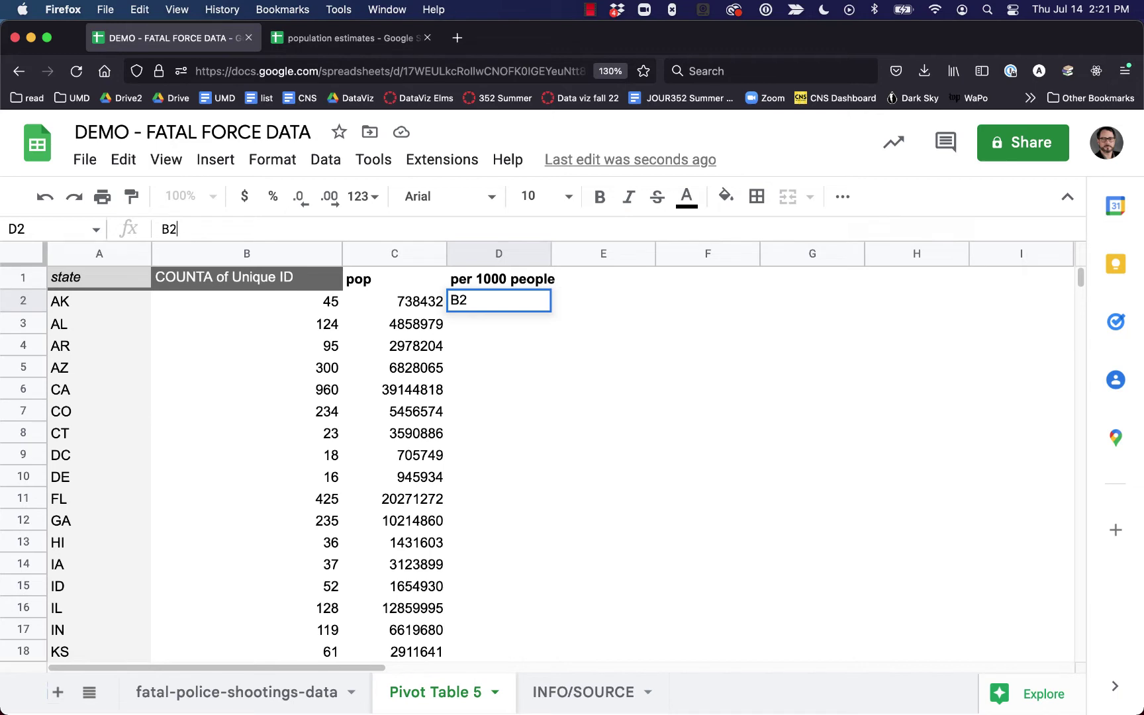
text(/C2*1000)
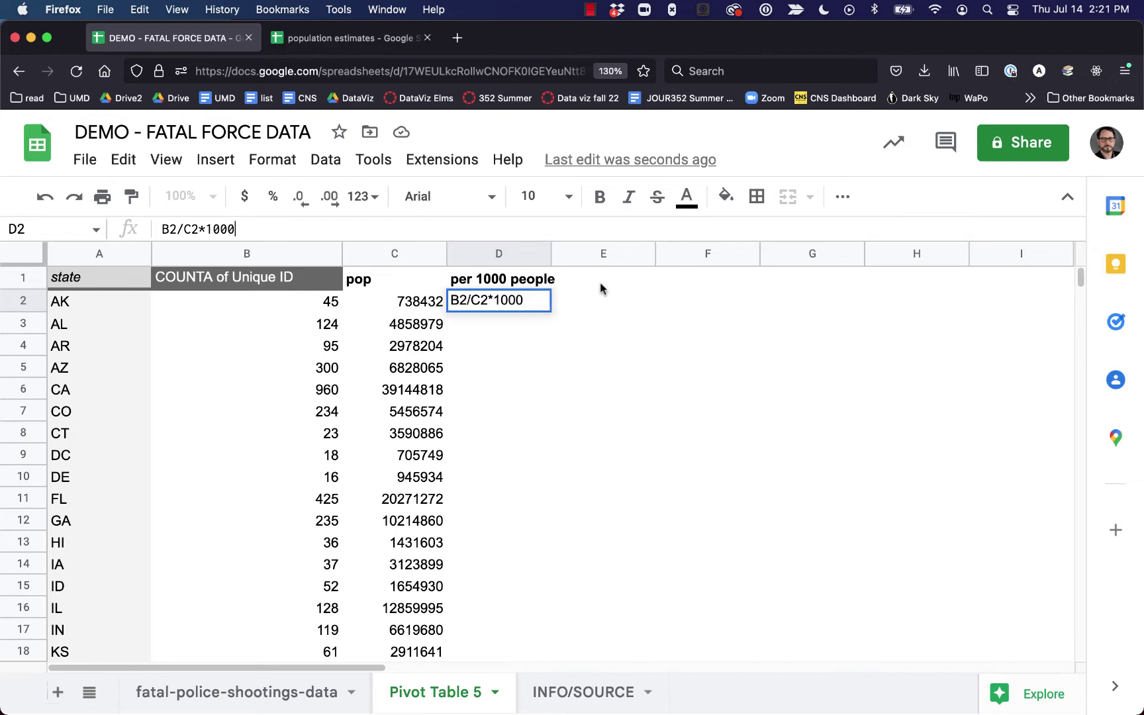
key(Return)
key(Up)
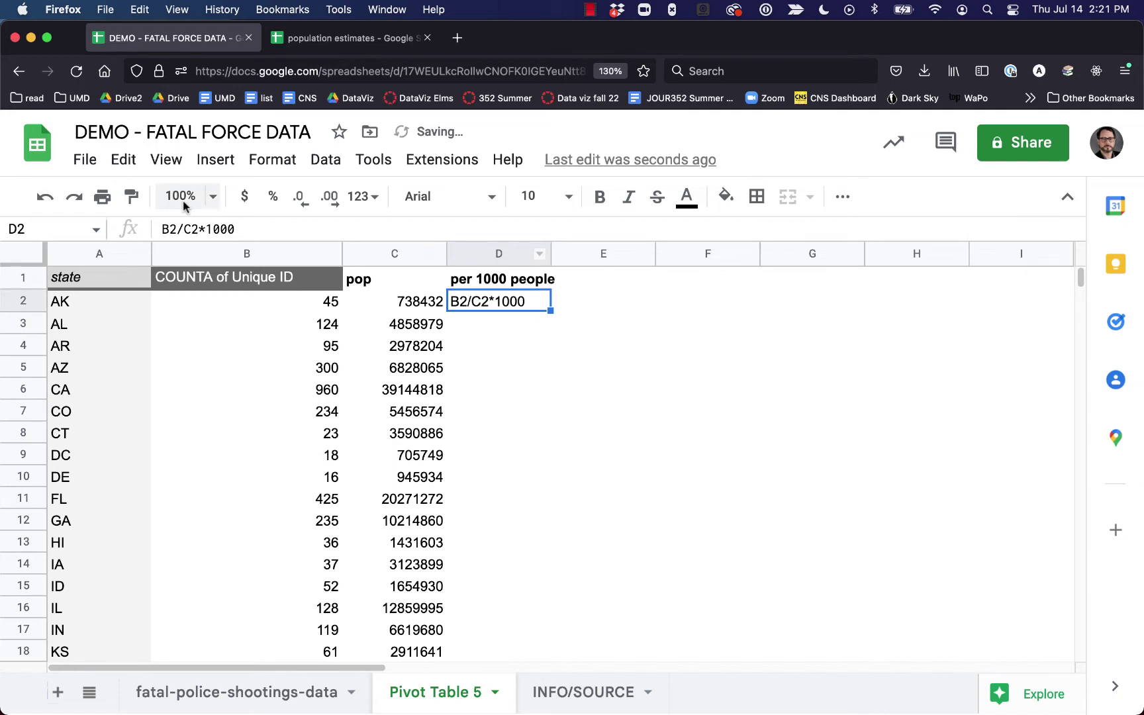
click(222, 227)
text(=)
key(Return)
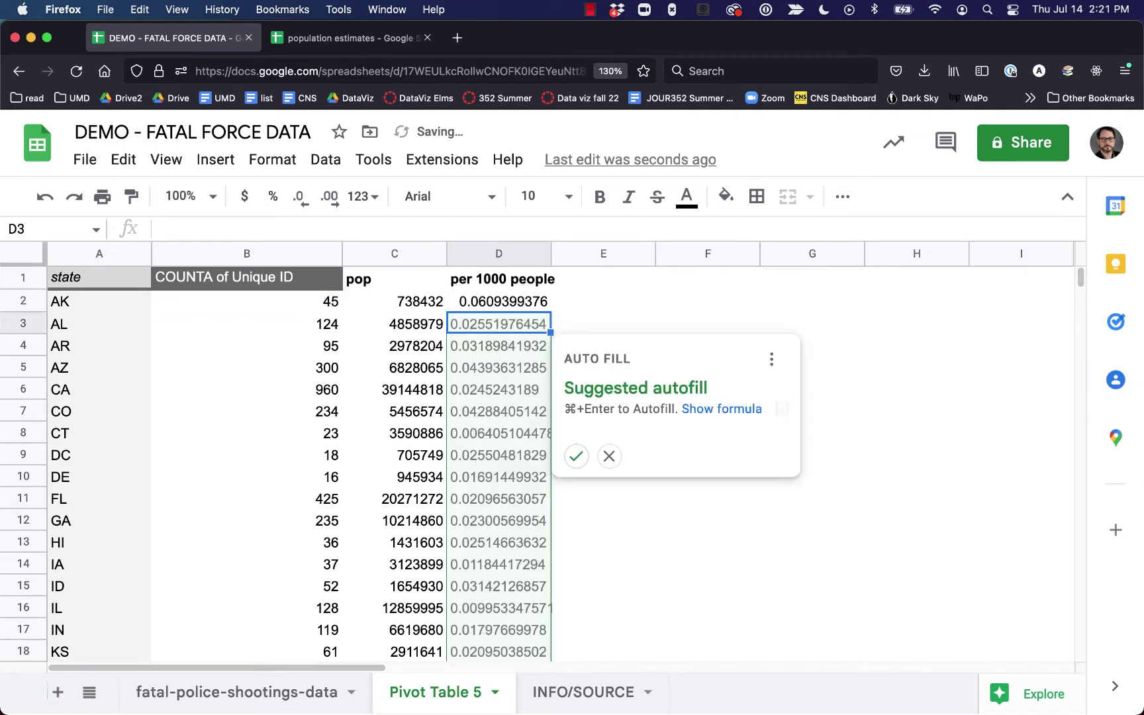
click(486, 306)
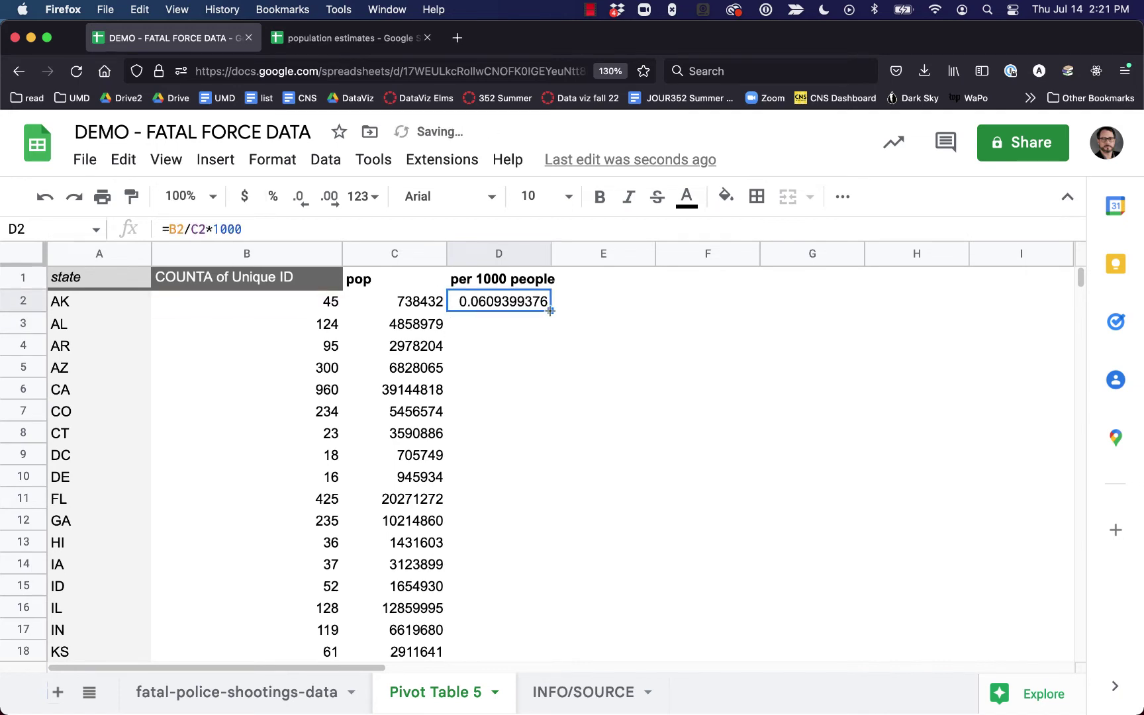
double_click(550, 310)
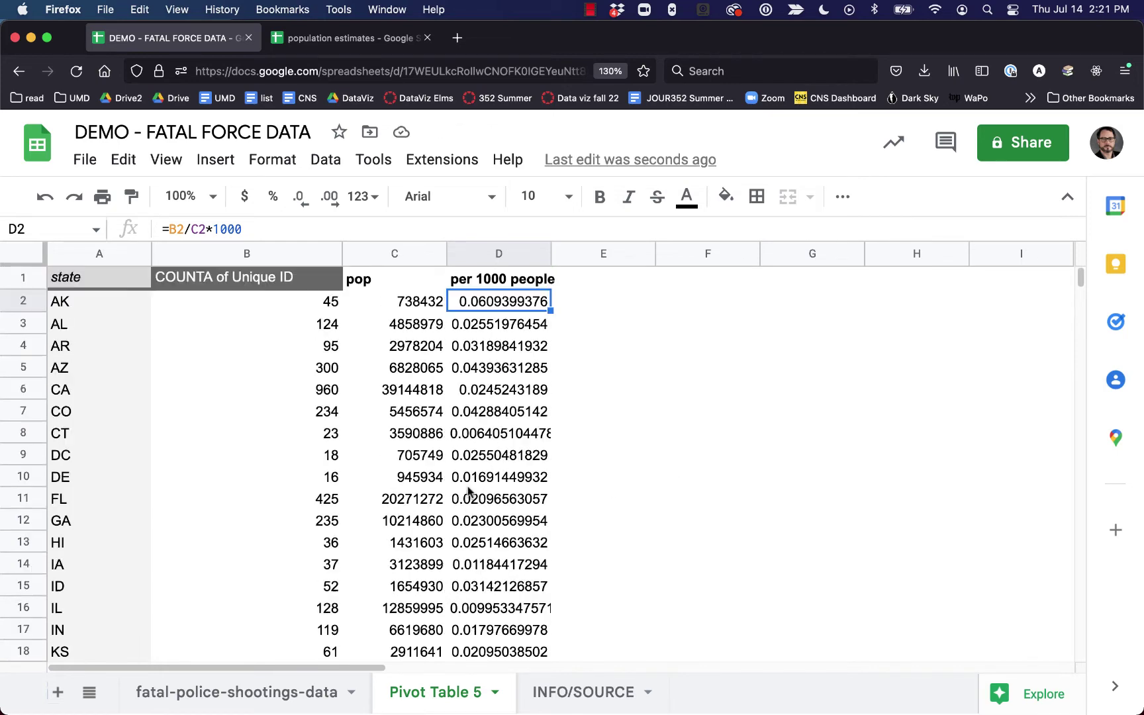
click(251, 409)
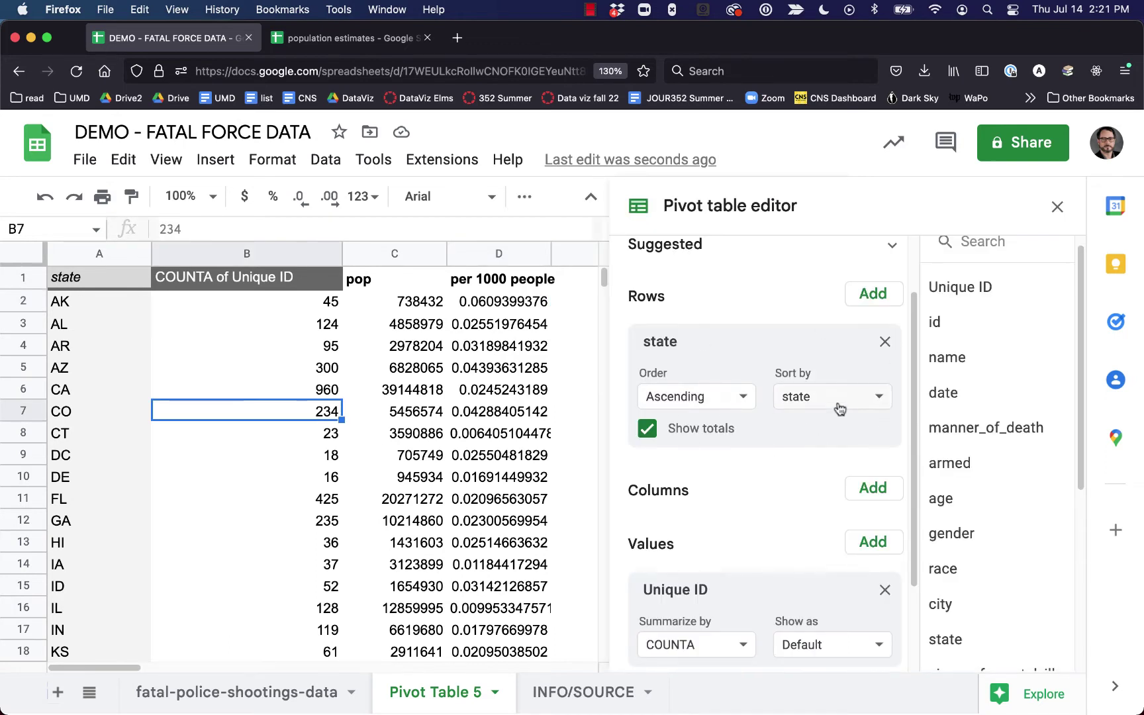
Step: Copy the whole pivot table of state, count, pop and per 1000 people
click(504, 408)
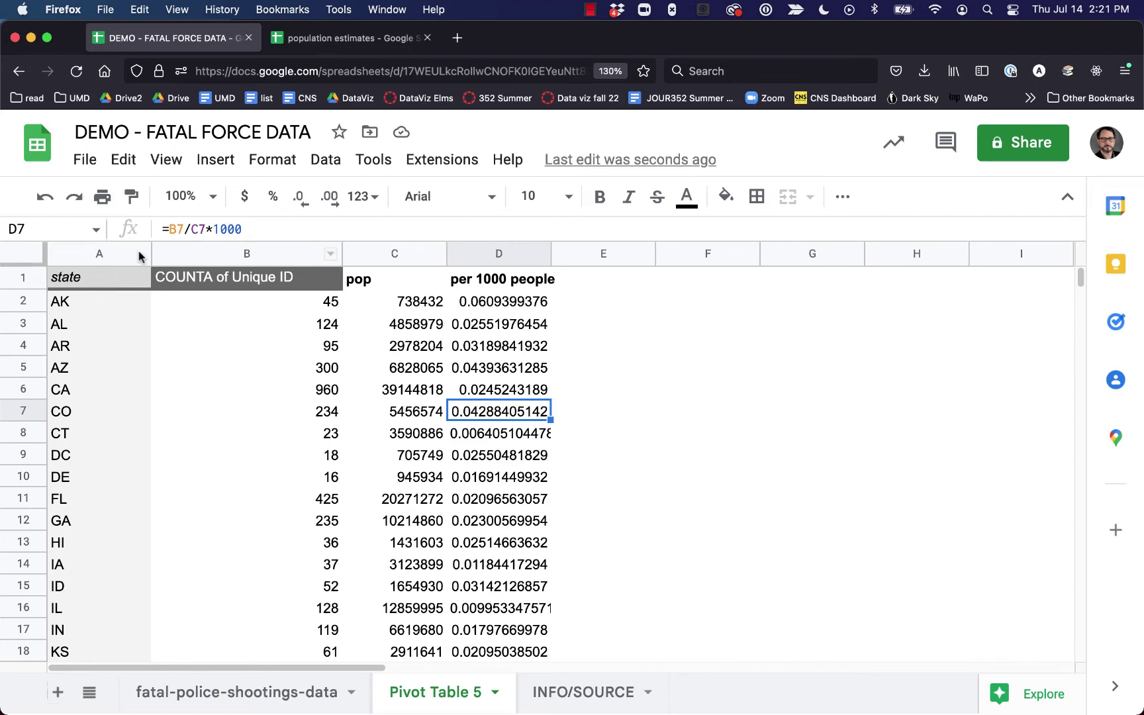
click(104, 276)
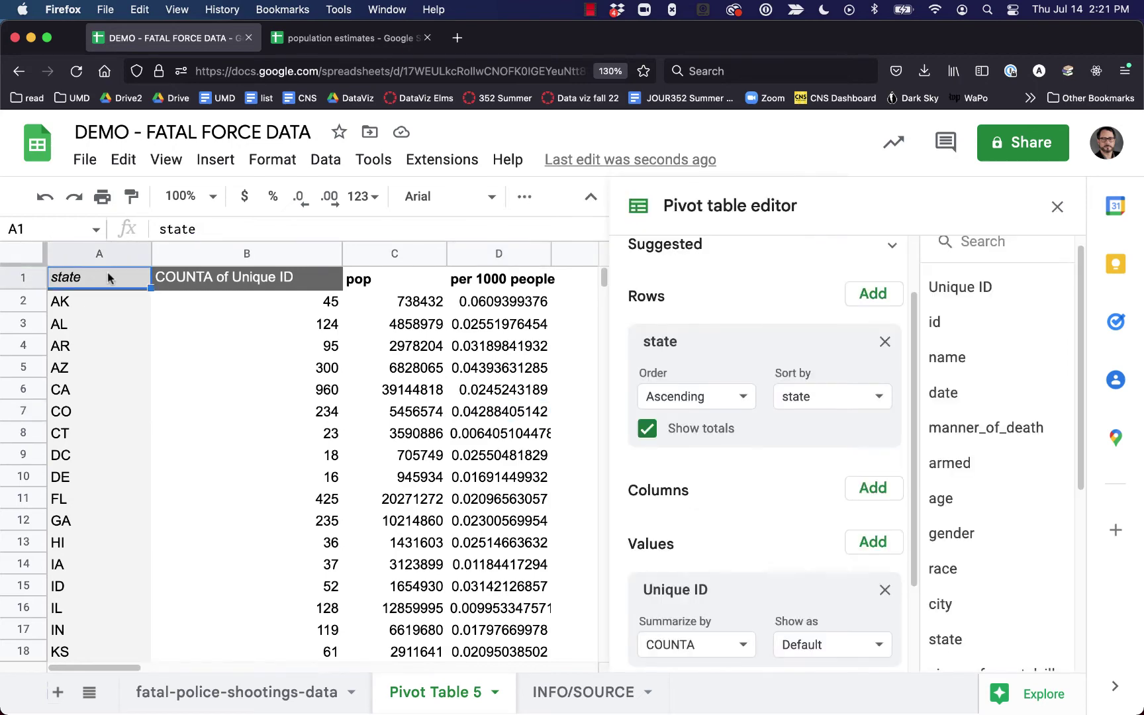
click(111, 298)
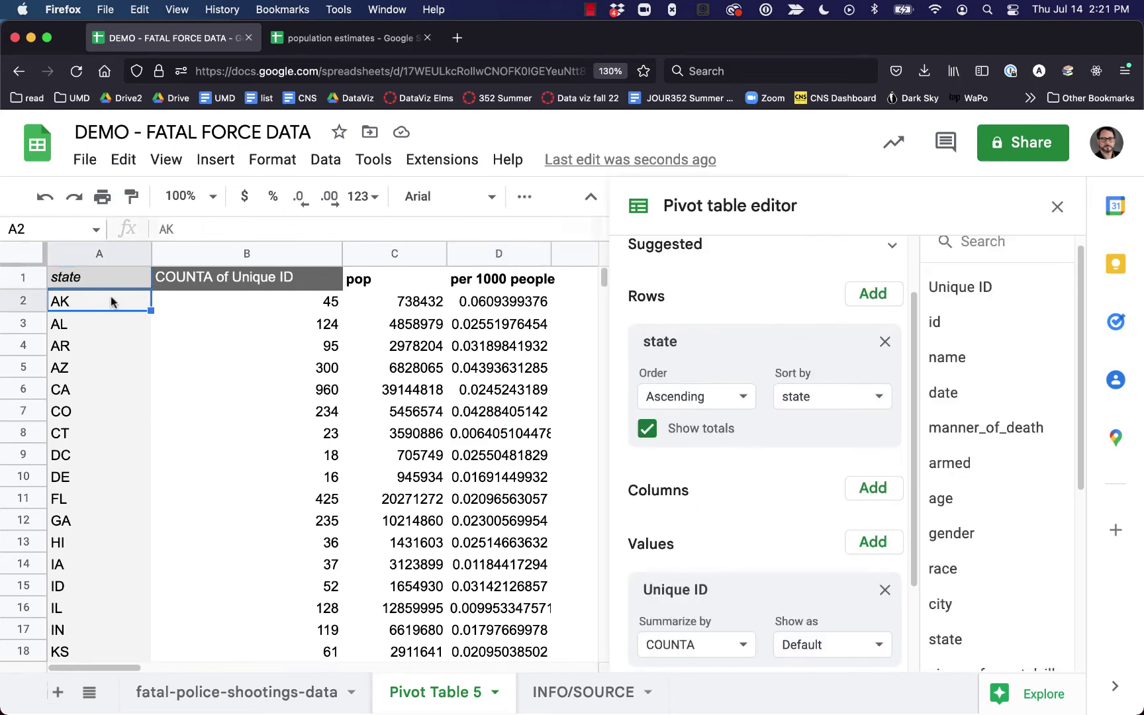
key(super+a)
right_click(111, 296)
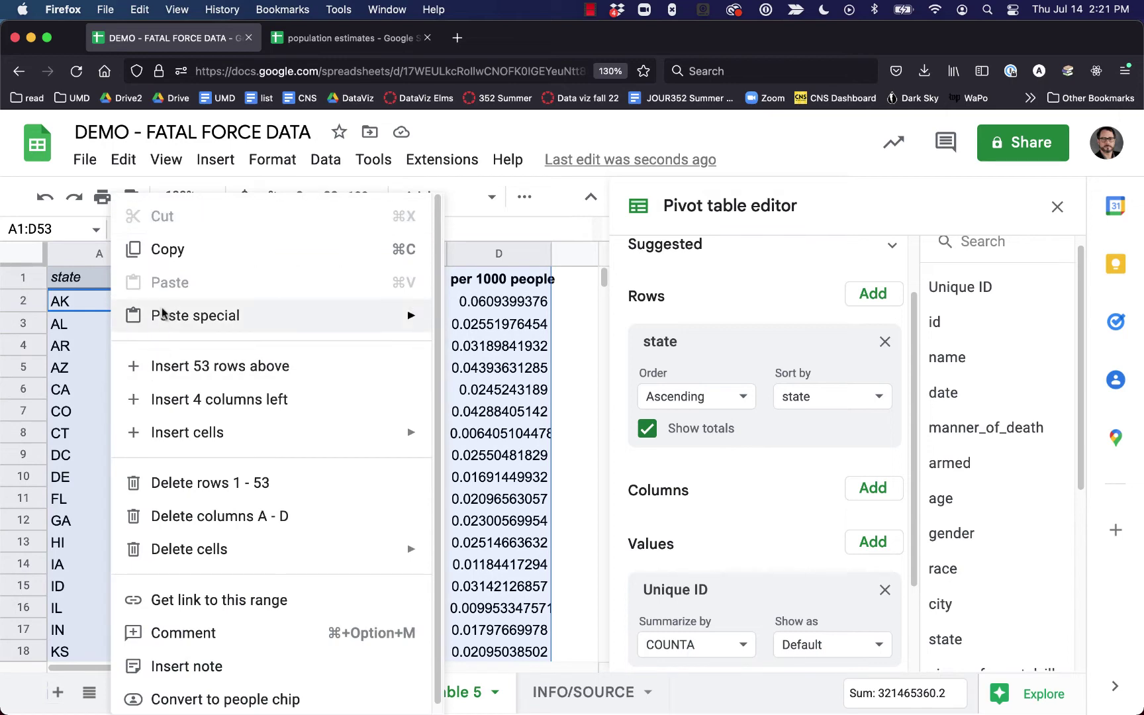
click(166, 248)
Step: Paste the table as values only into A1 of a new Sheet5
click(58, 691)
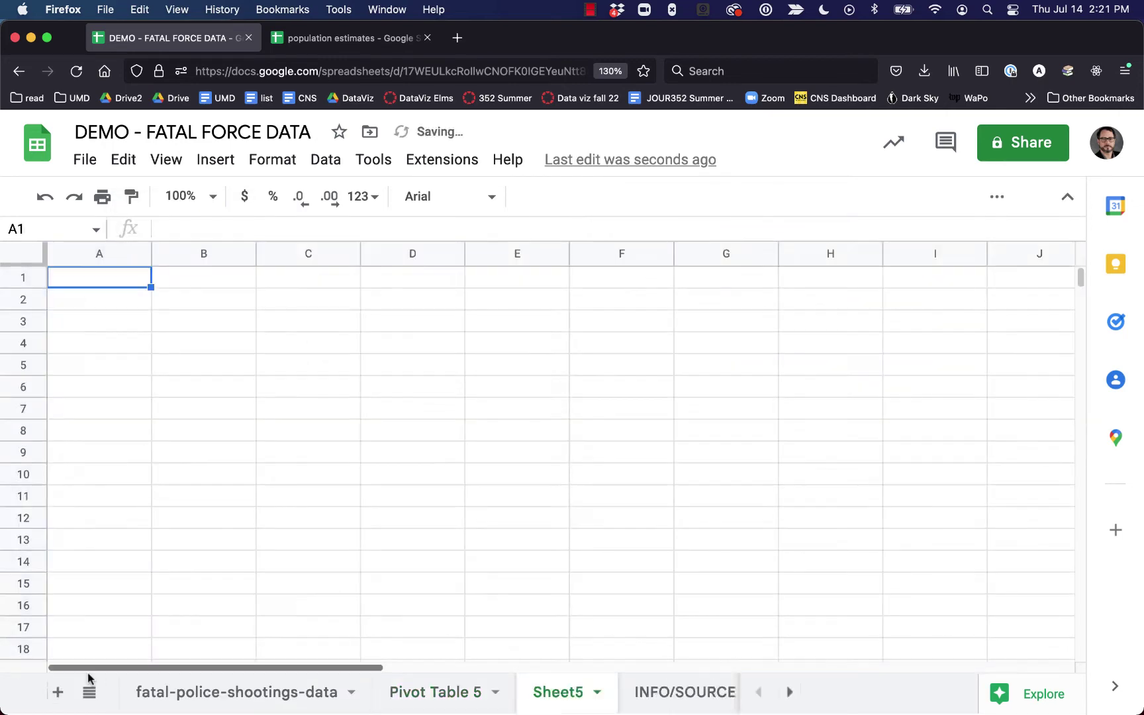
right_click(110, 282)
mouse_move(145, 316)
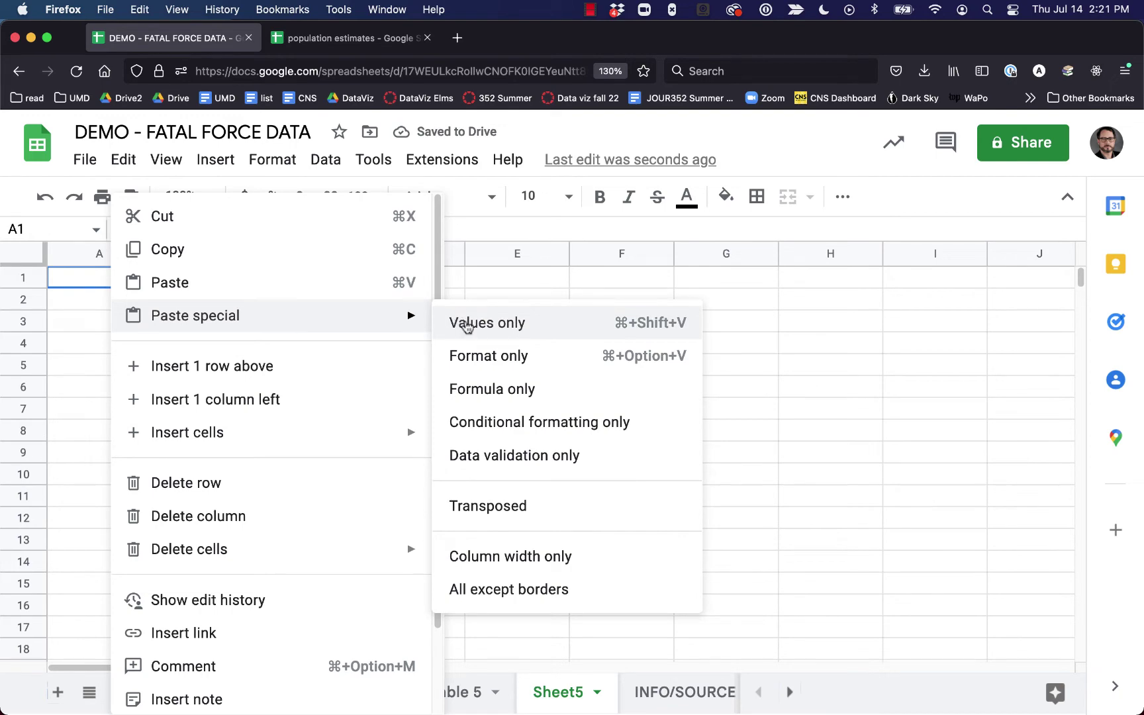
click(467, 323)
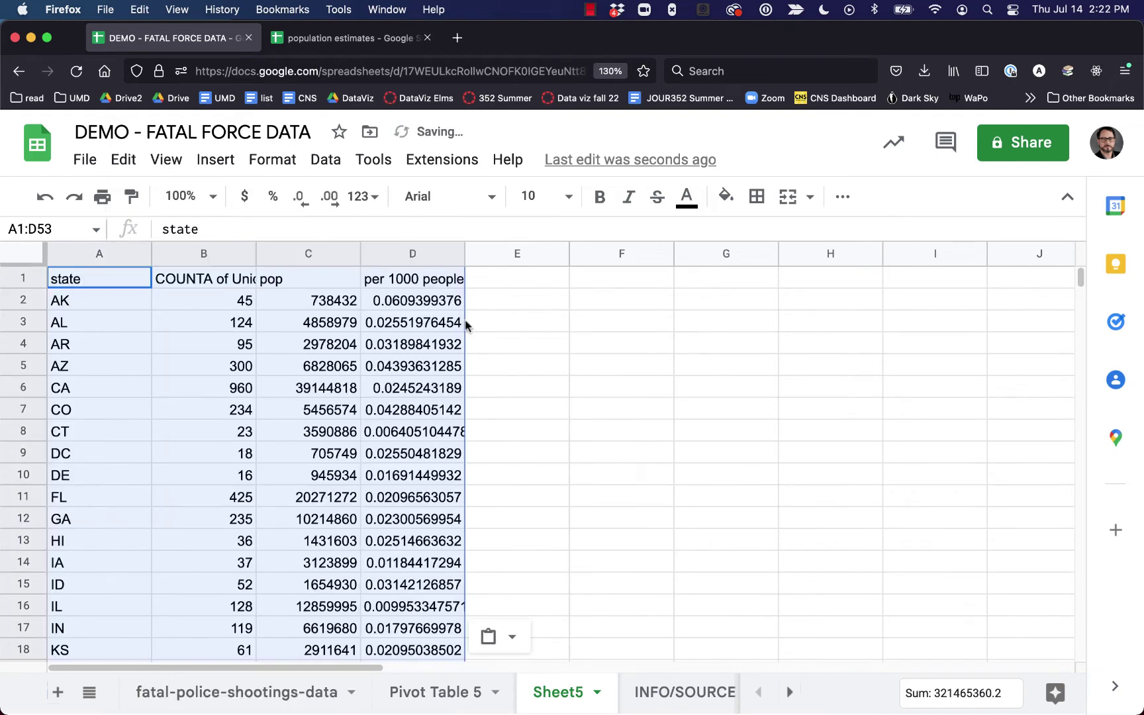
Step: Bold the header row and widen column B to show 'COUNTA of Unique ID' fully
click(23, 278)
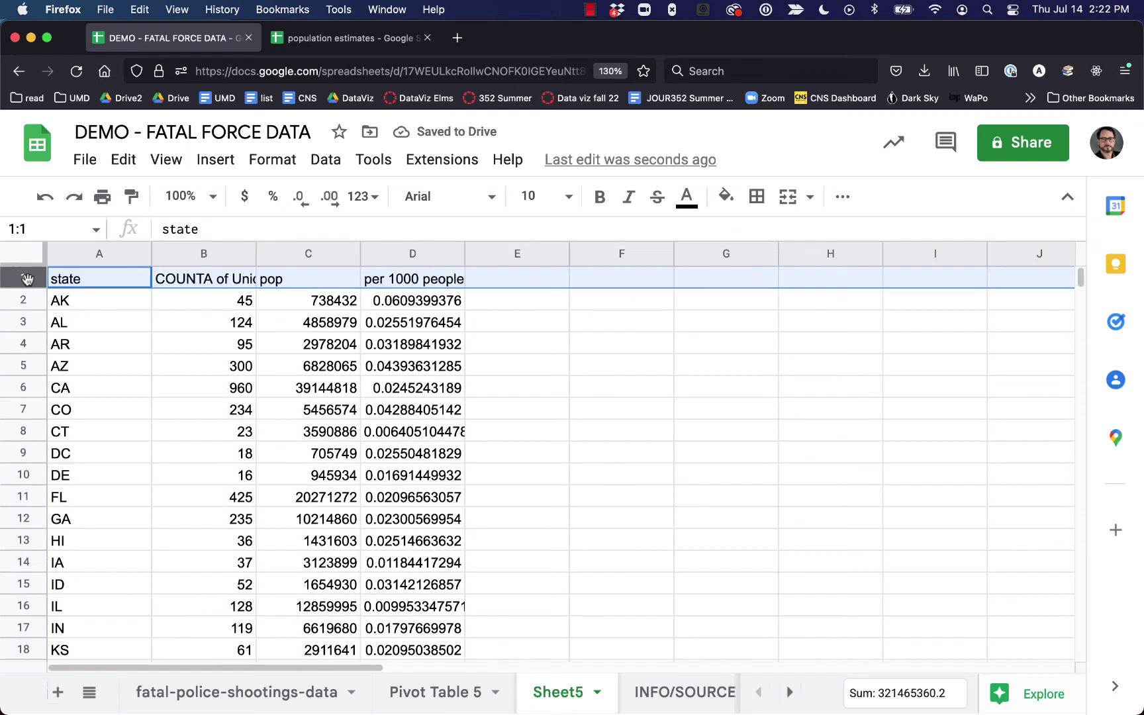
key(super+b)
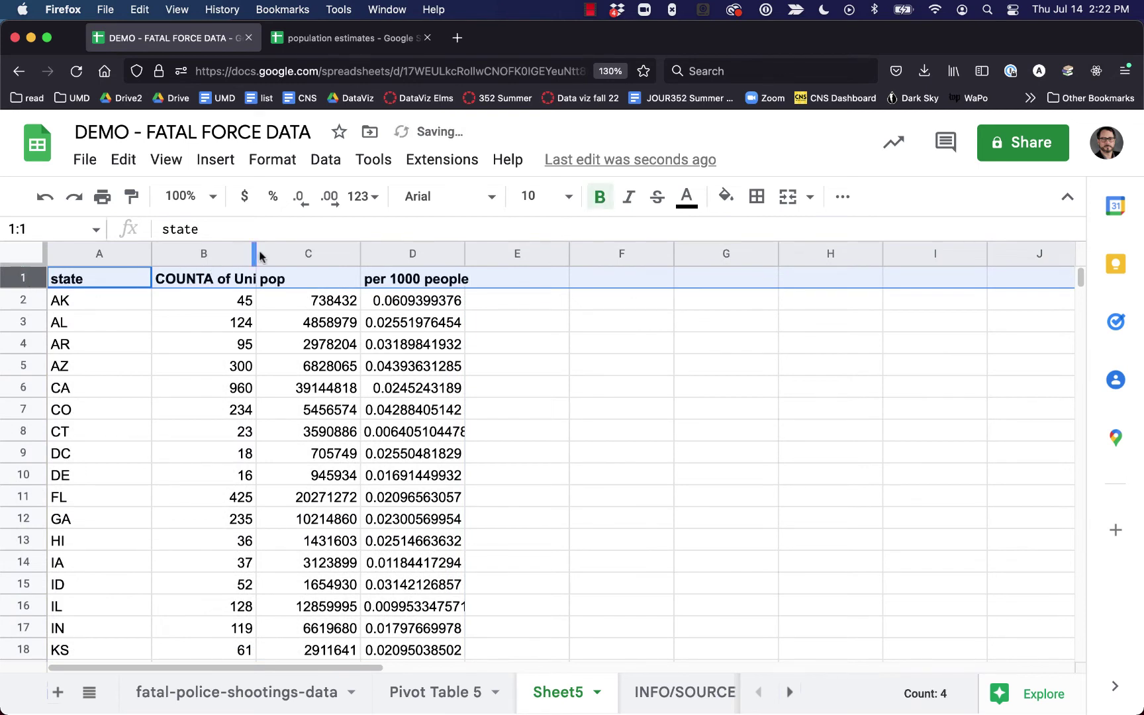
drag(254, 251, 359, 255)
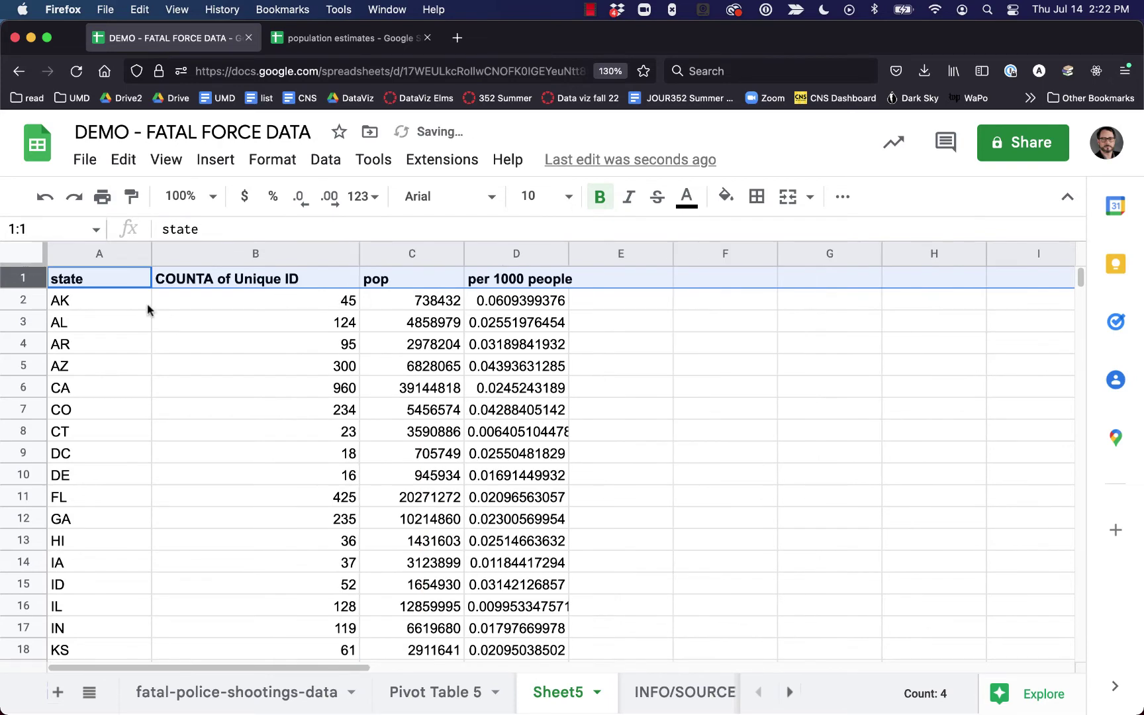
Step: Freeze row 1 so the header stays at the top
click(166, 159)
mouse_move(176, 229)
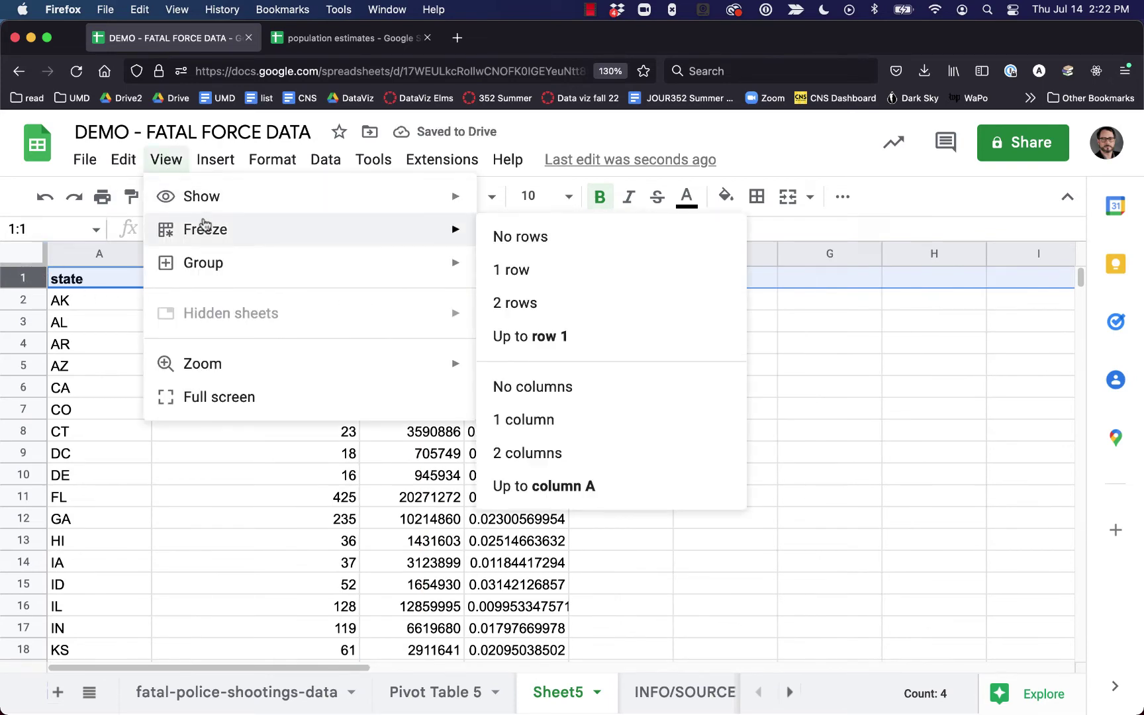
click(484, 262)
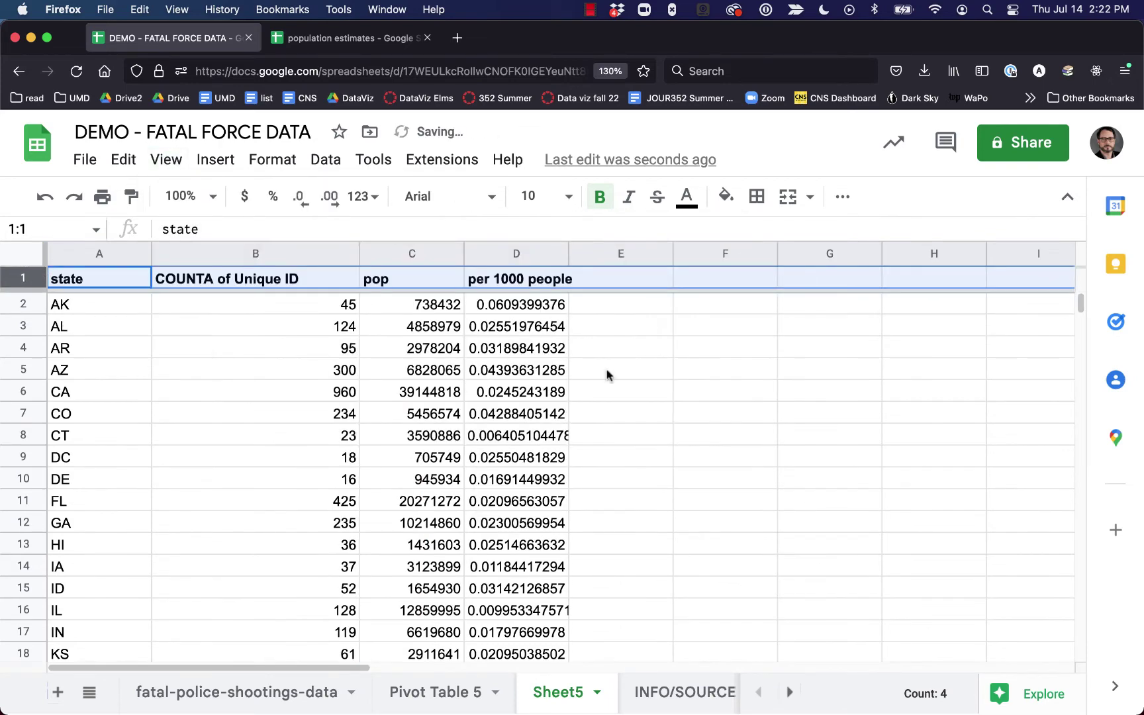
click(498, 255)
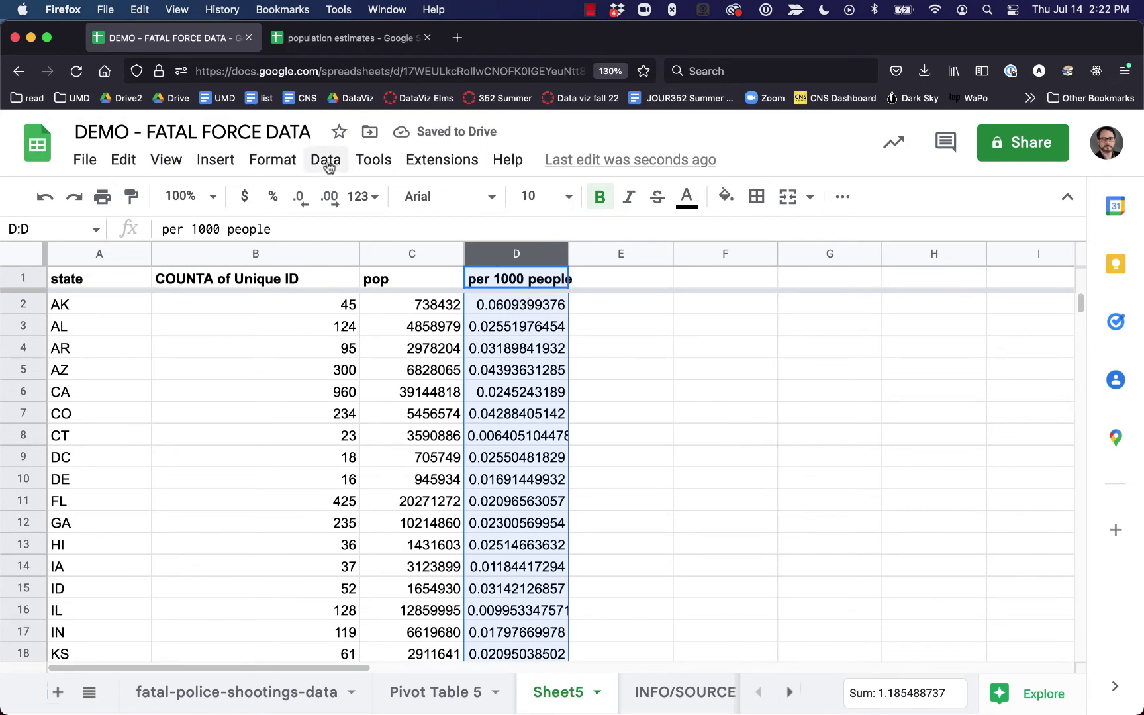
Step: Sort the sheet by column D, Z to A, putting NM (0.0623) first
click(323, 161)
mouse_move(344, 204)
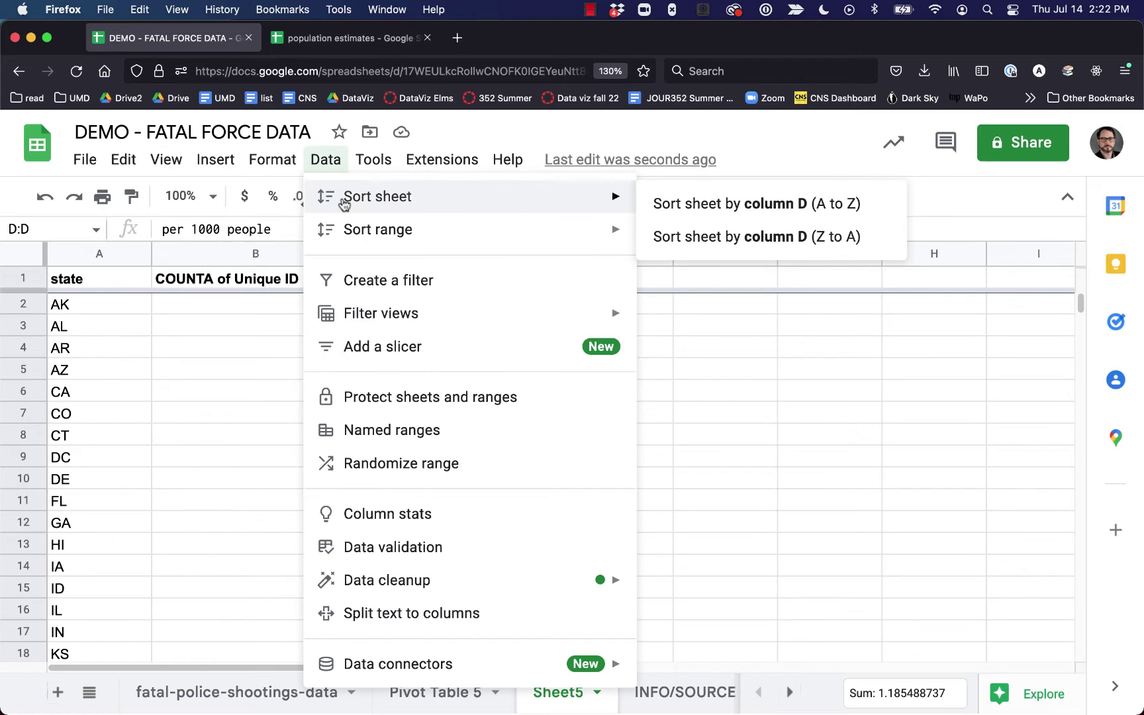
click(661, 237)
click(529, 307)
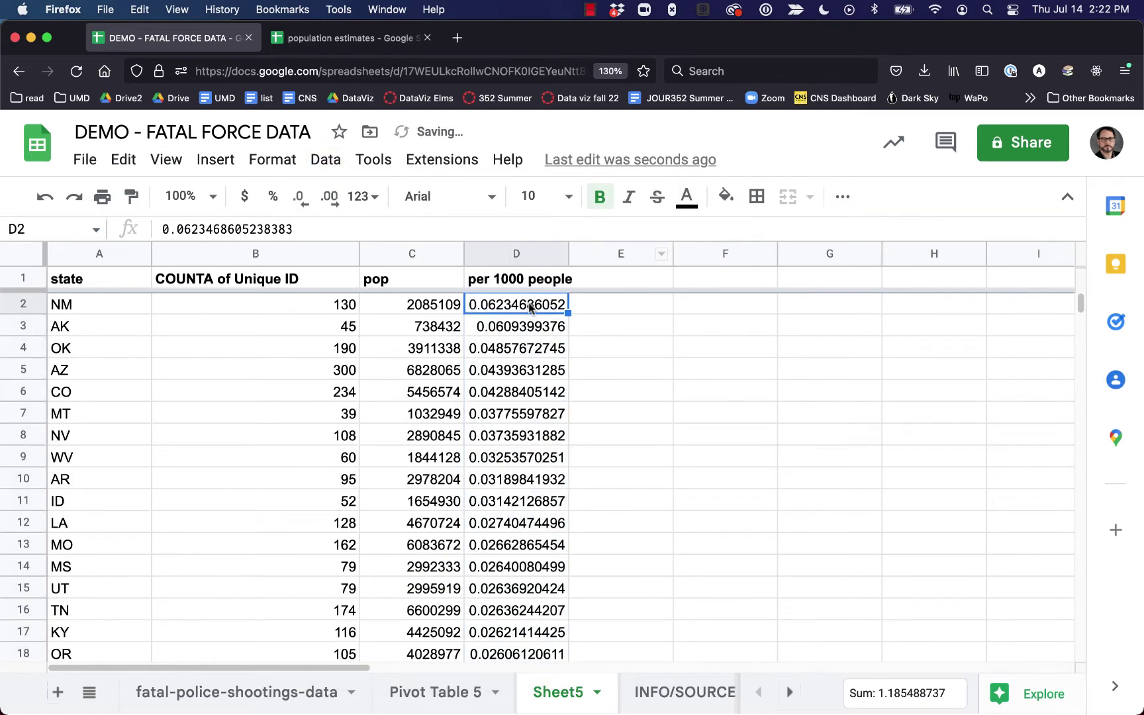
key(Down)
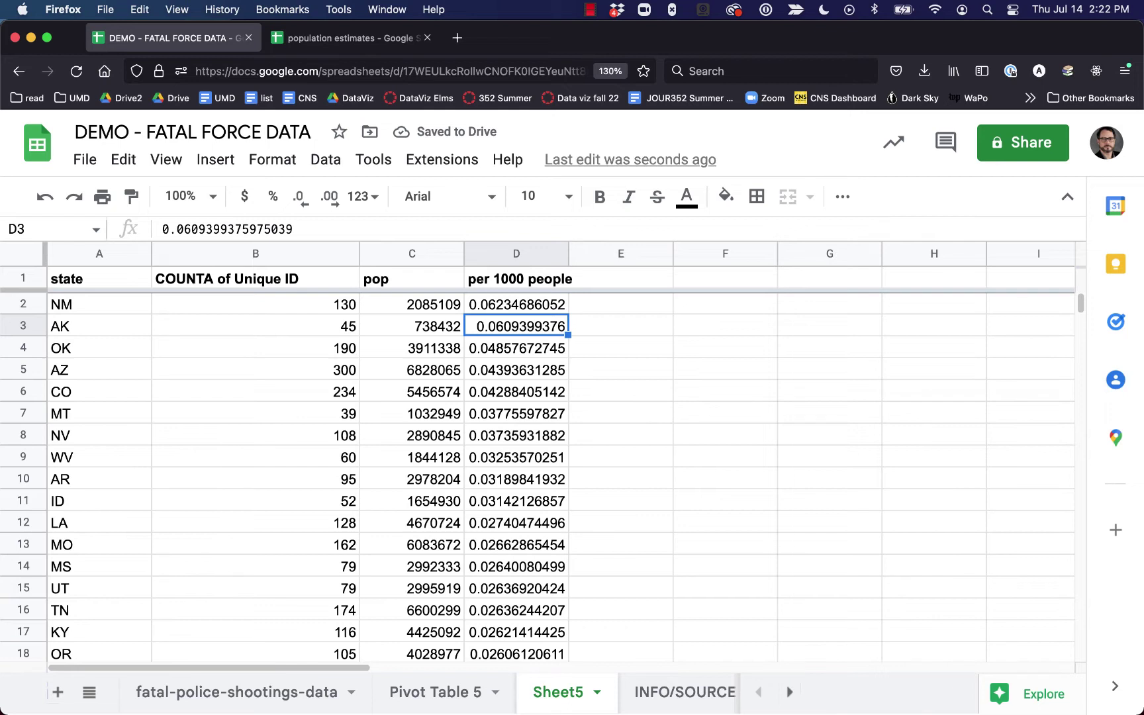
key(Down)
key(Down)
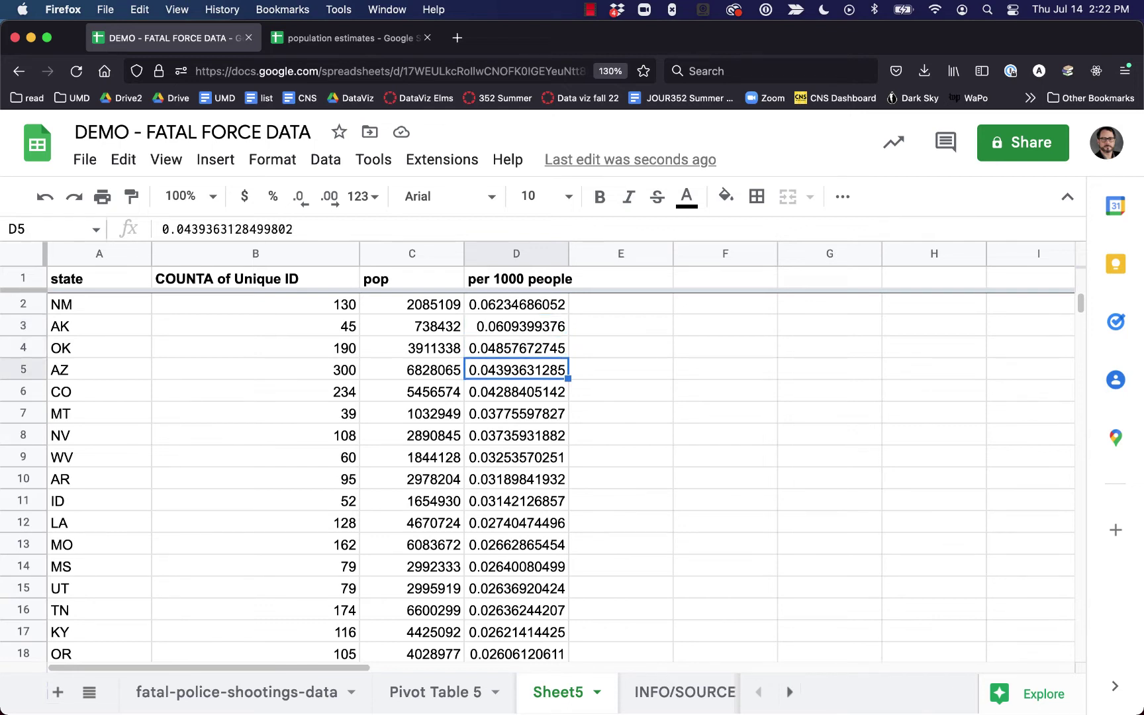
key(Up)
key(Up)
key(Up)
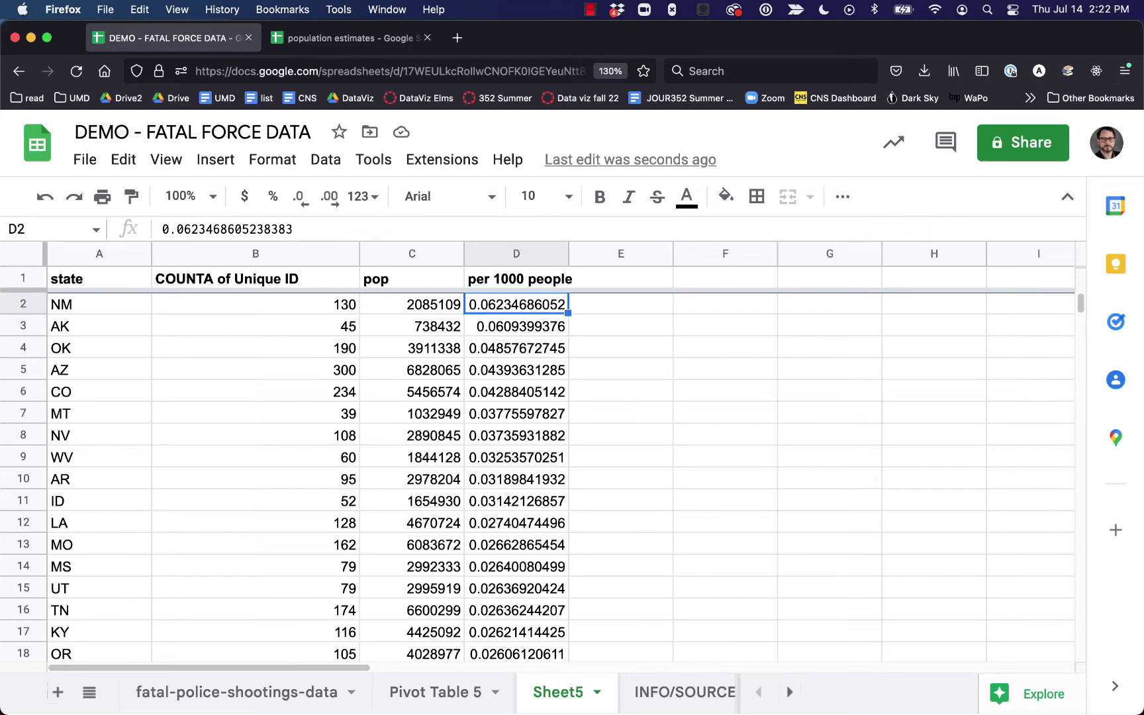
Step: Look up CA's per 1000 people rate further down the sorted list
scroll(767, 549, down, 5)
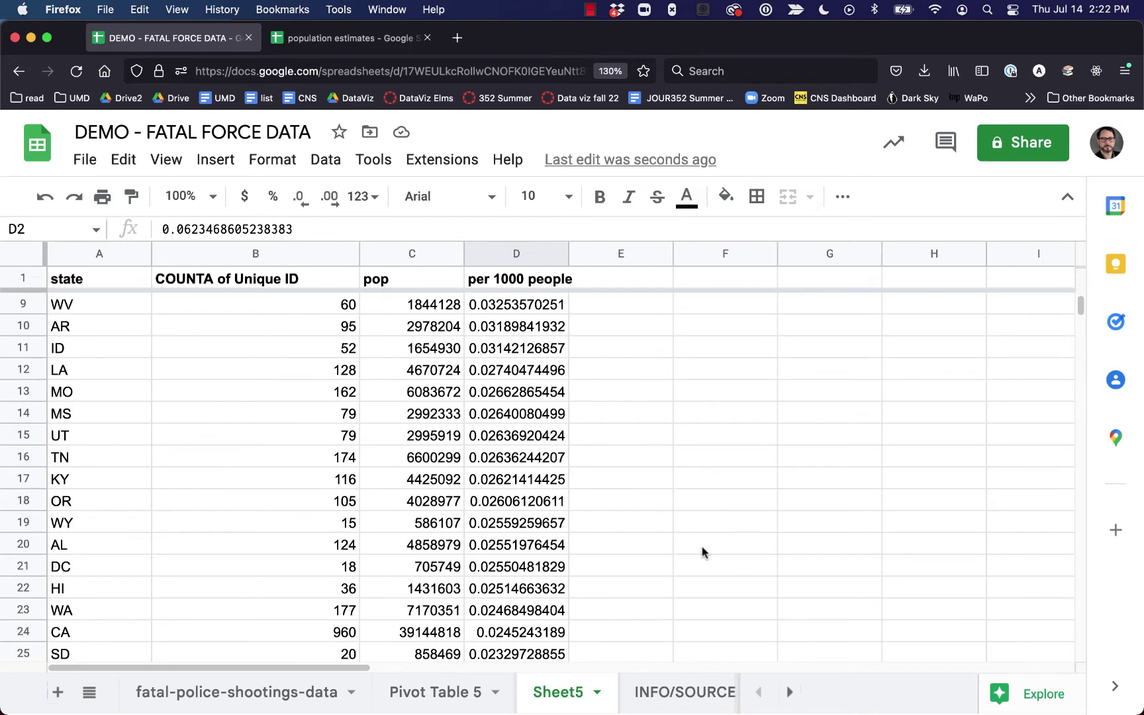
click(117, 606)
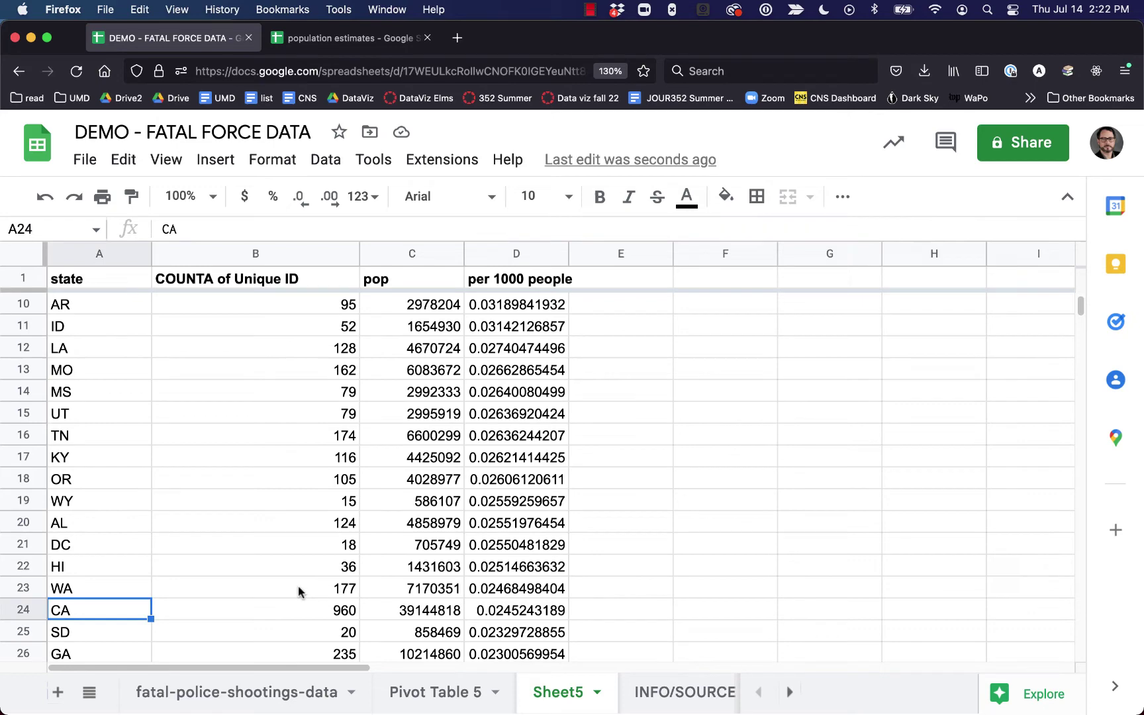
key(Right)
key(Right)
key(Right)
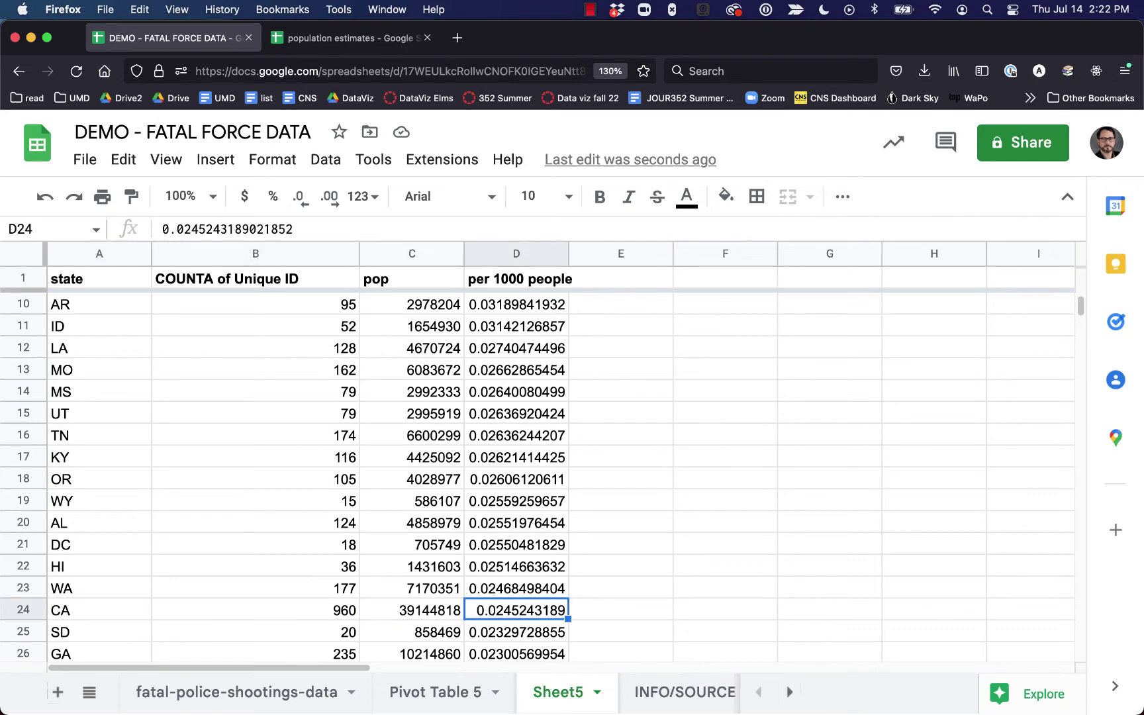
scroll(305, 581, up, 5)
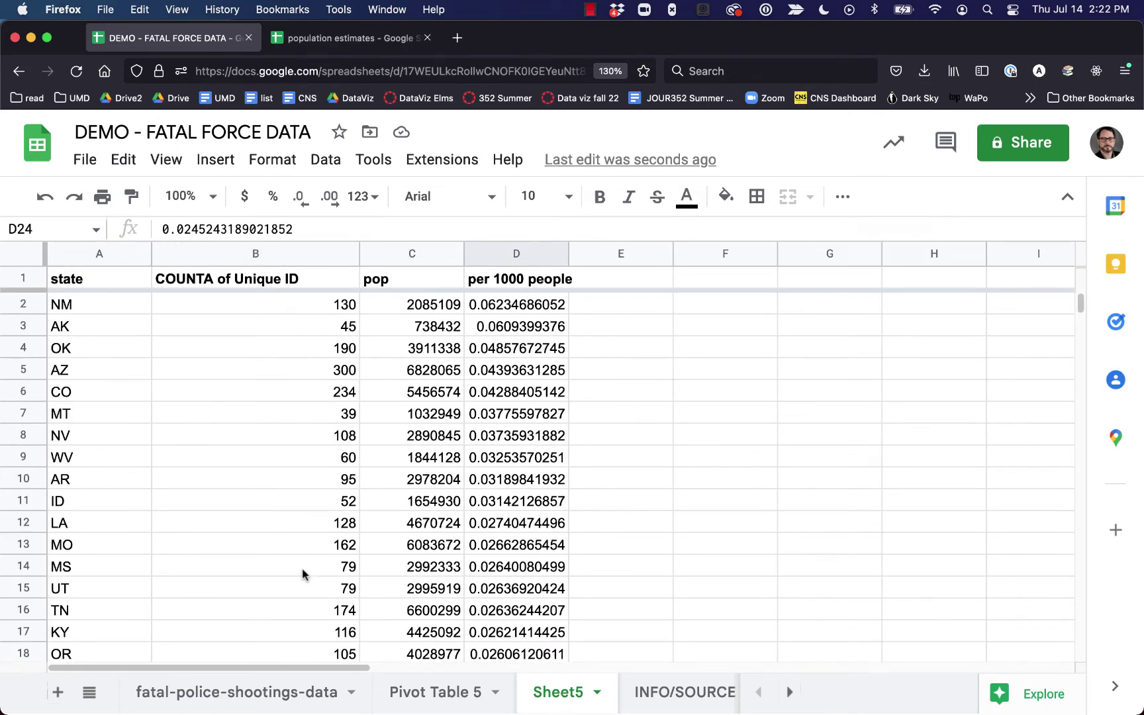
Step: Rename Sheet5 to 'By state per 1000 people' and go back to Pivot Table 5
double_click(582, 692)
text(By st)
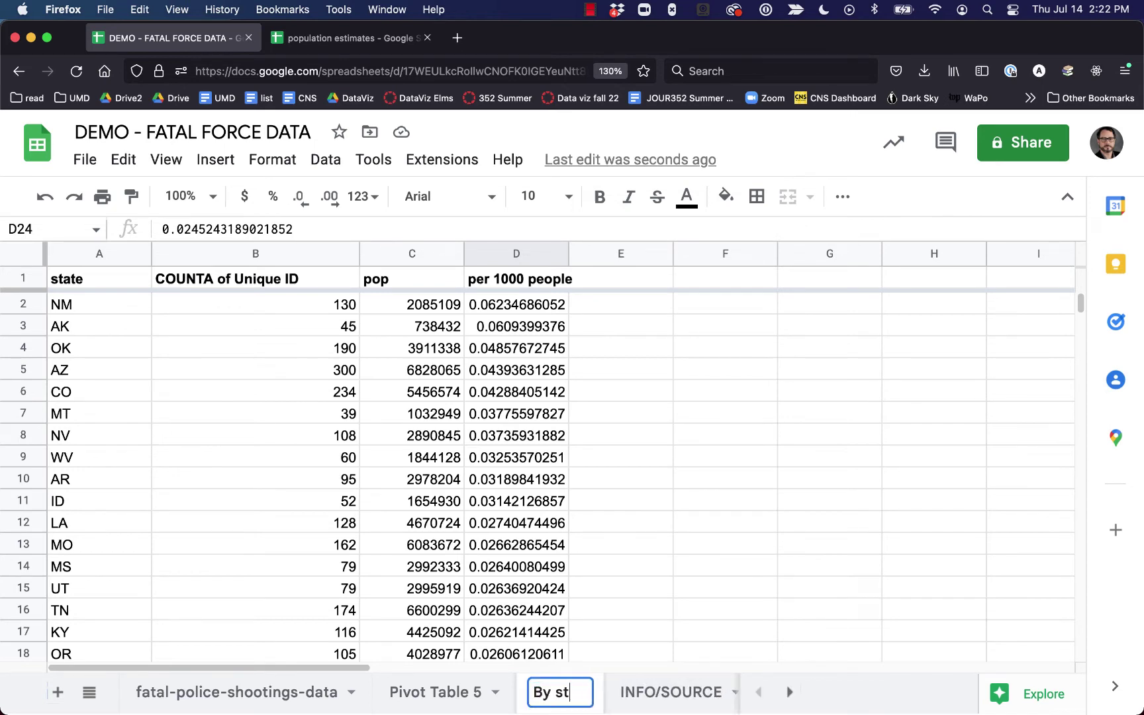
text(ate per)
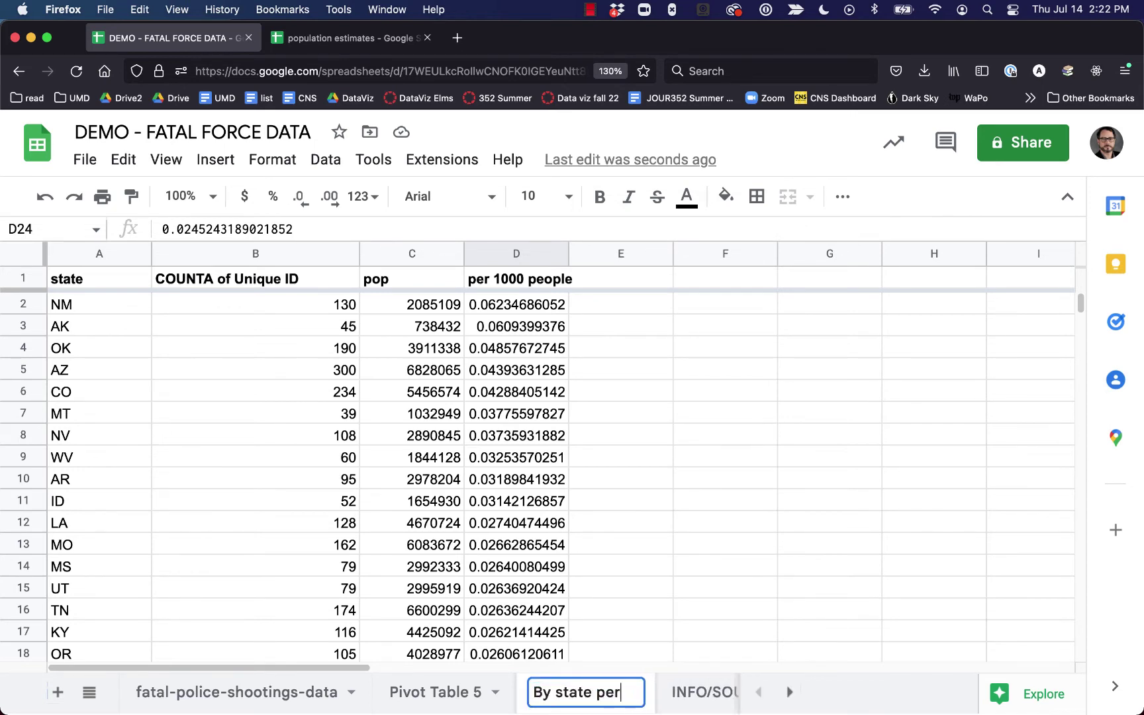
text( 1000 people)
key(Return)
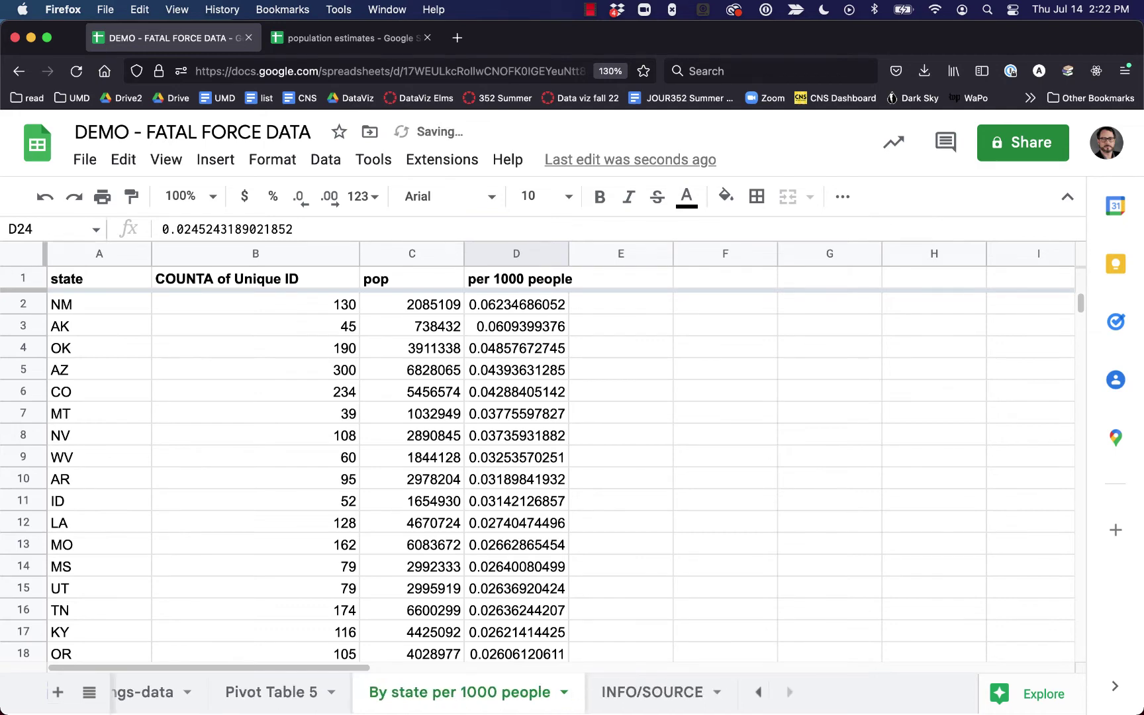
click(251, 692)
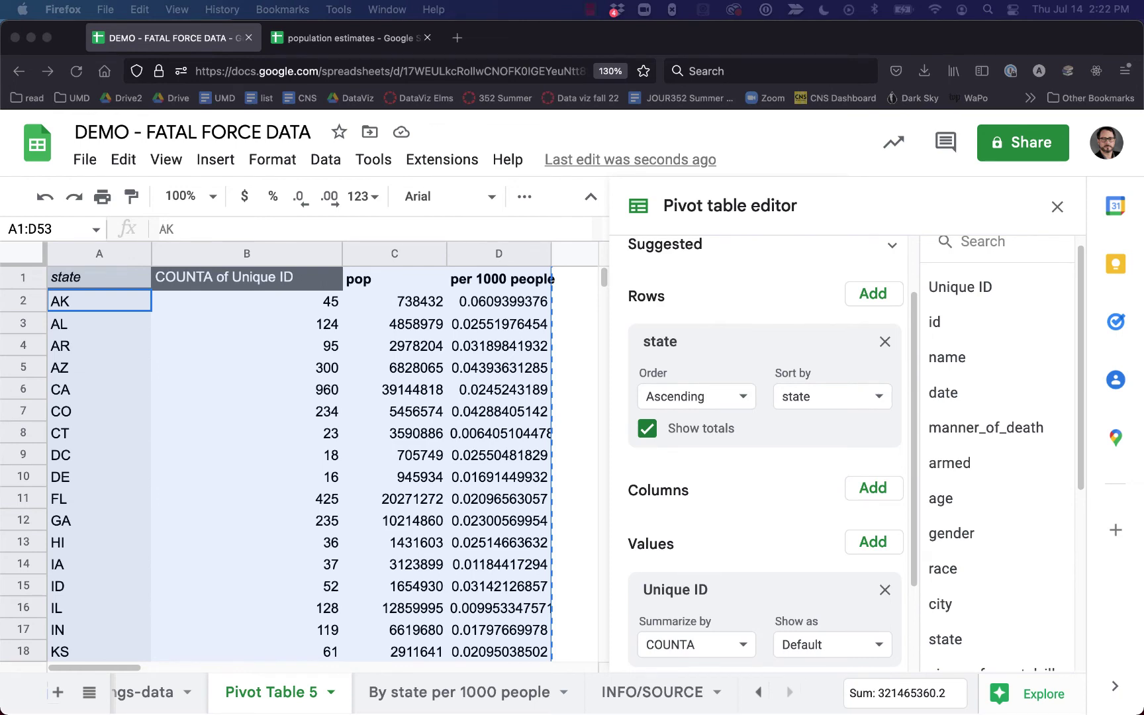
Step: On the fatal-police-shootings-data sheet, review the date column and the fields out to END
click(62, 669)
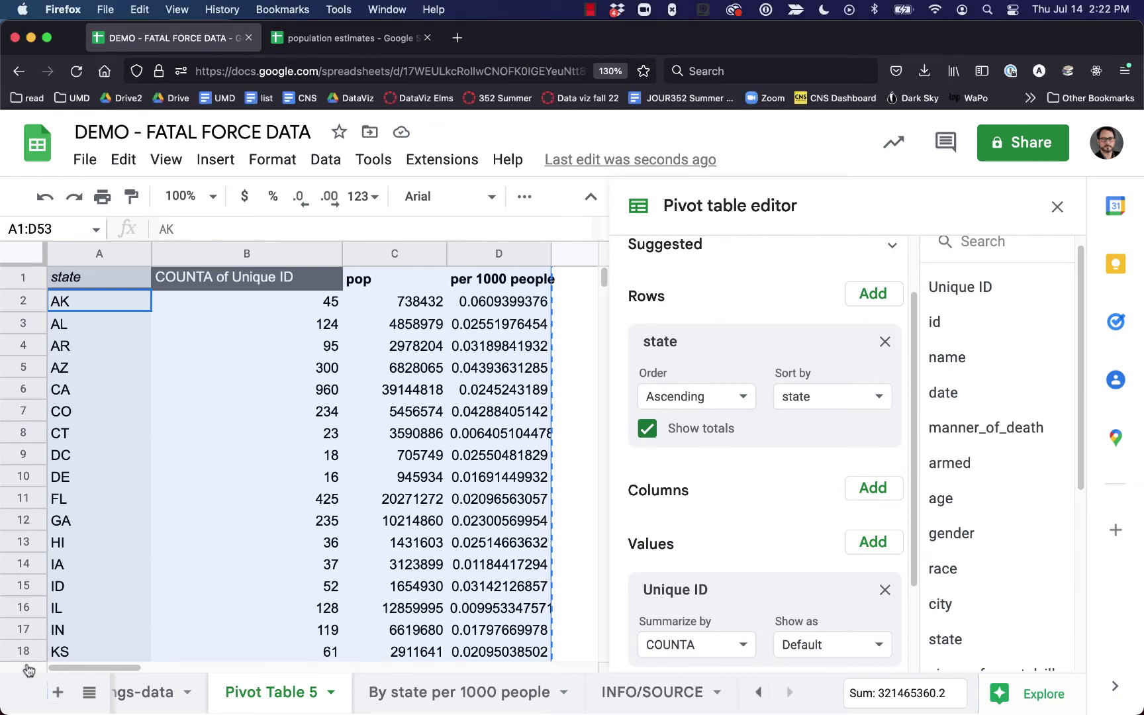
click(122, 695)
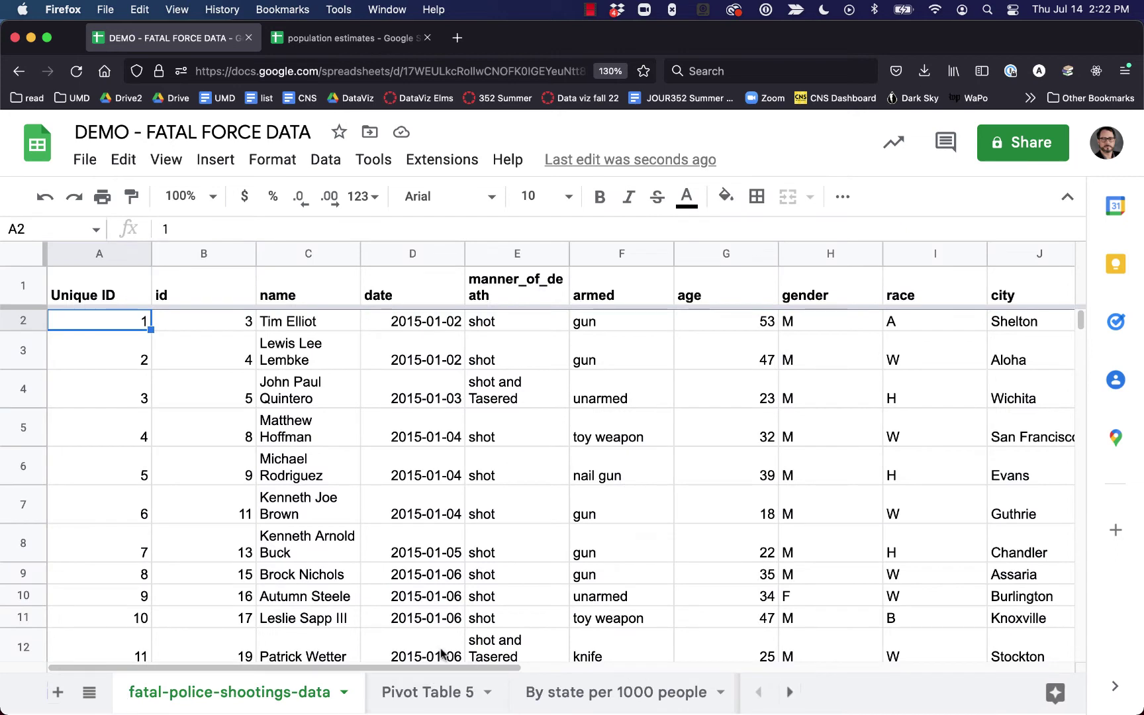
click(765, 334)
key(Left)
key(Left)
key(Left)
key(Up)
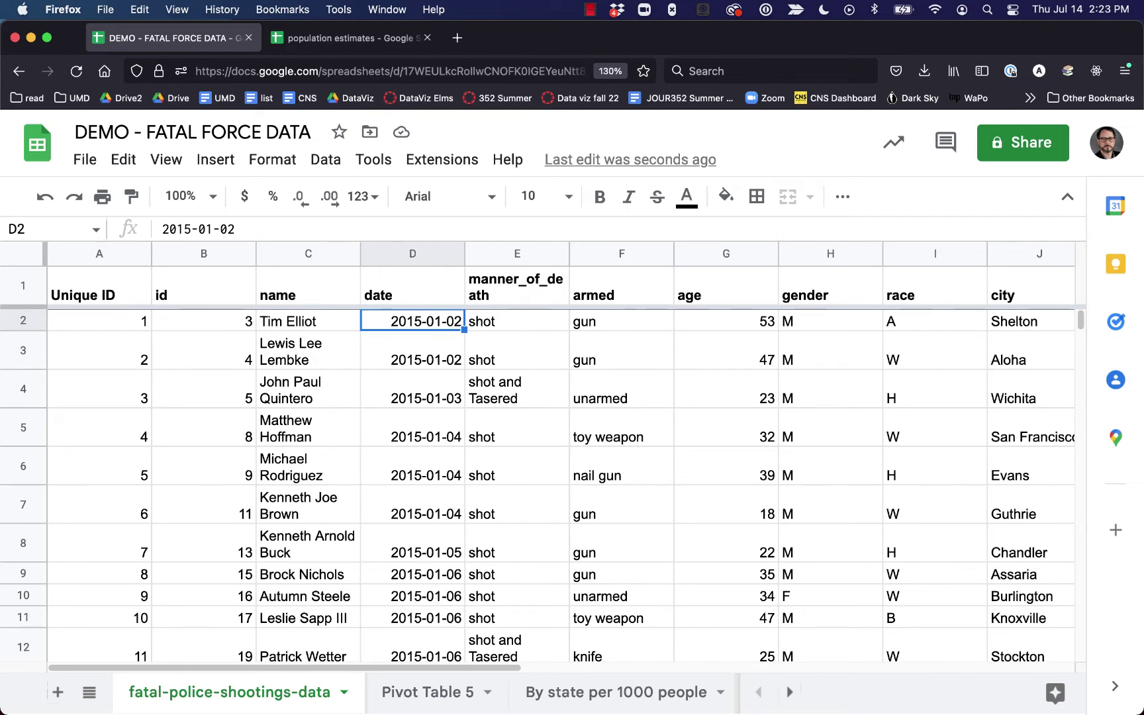
key(Up)
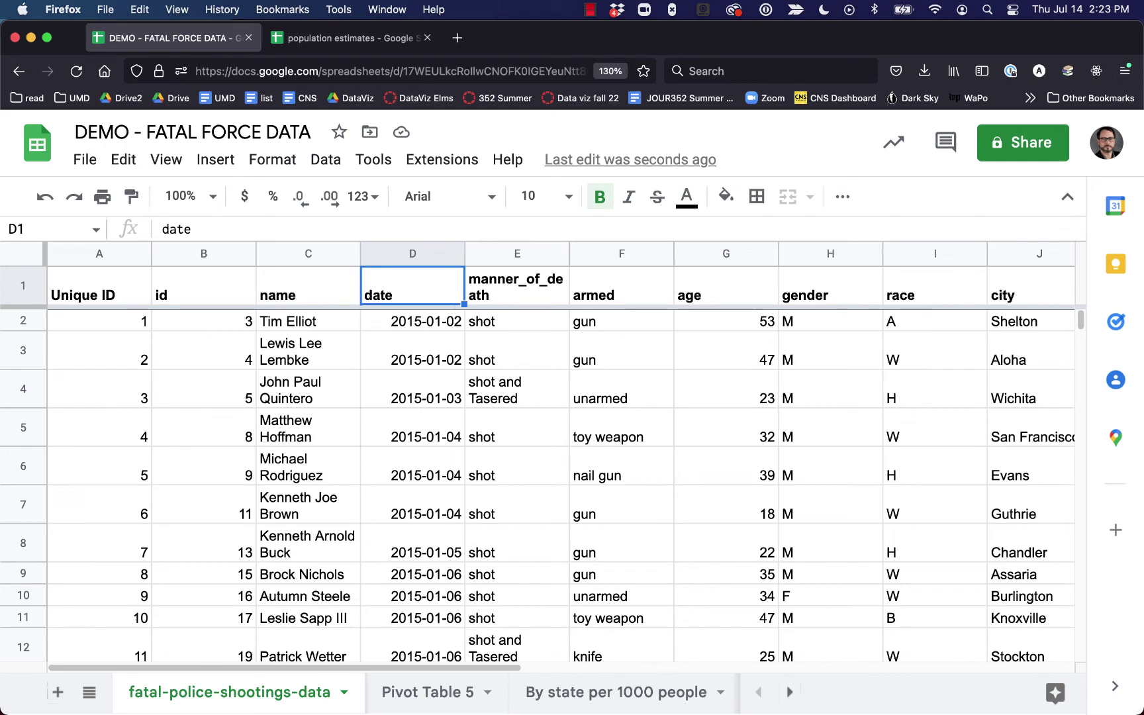
key(Down)
key(Right)
key(Right)
key(Right)
key(Right)
key(Right)
key(Right)
key(Right)
key(Right)
key(Right)
key(Right)
key(Right)
key(Right)
key(Right)
key(Right)
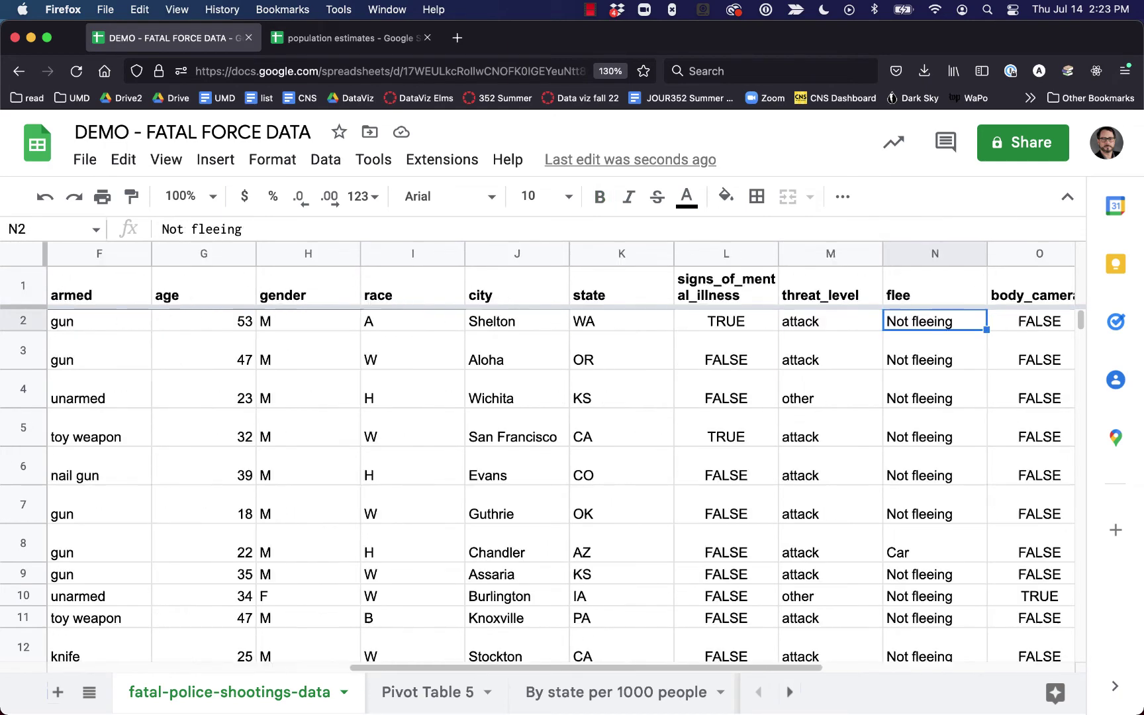
key(Right)
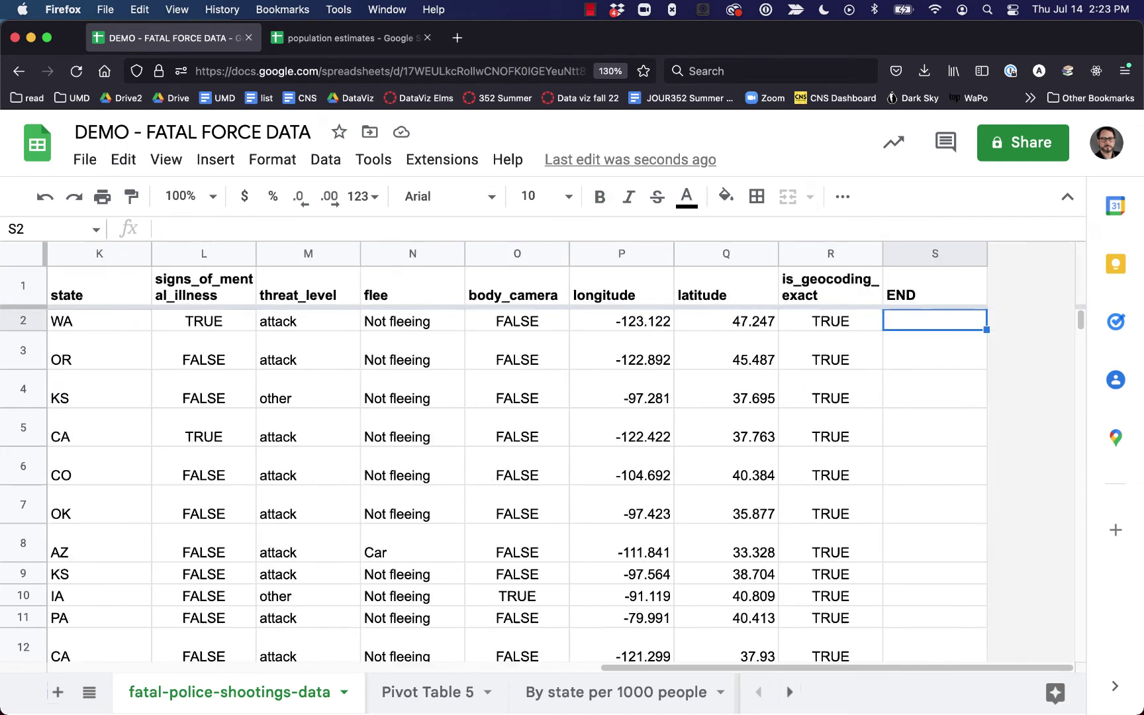
key(Left)
Step: Insert a column right of is_geocoding_exact and head it 'year'
right_click(791, 254)
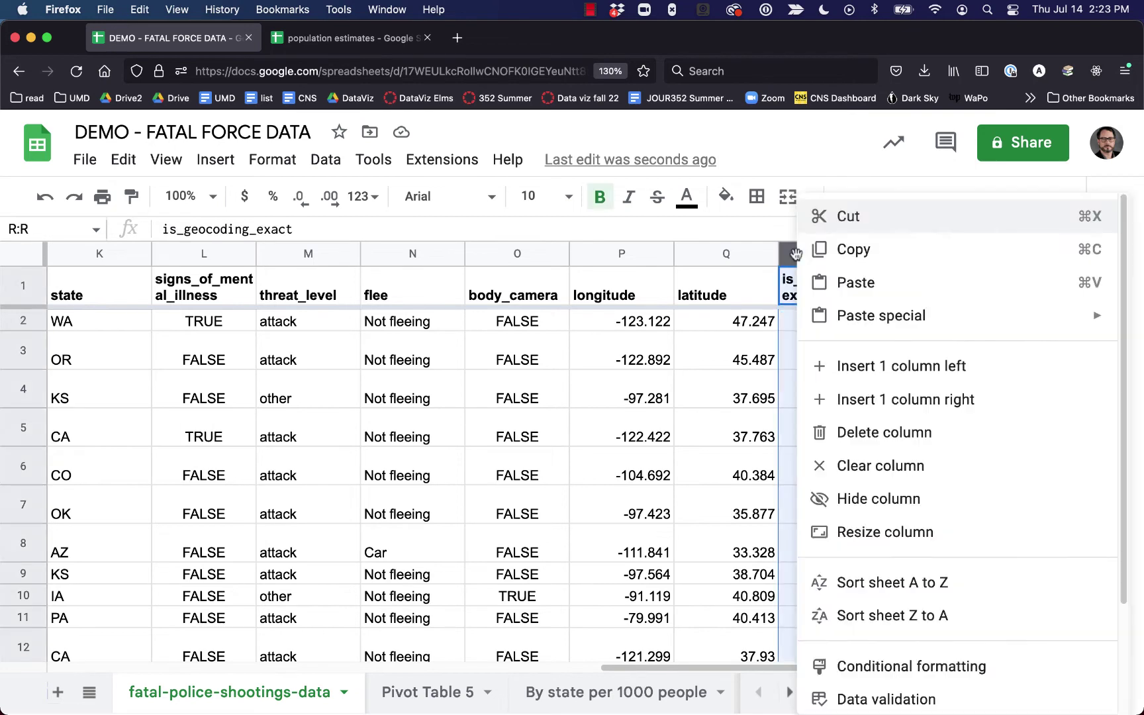
click(859, 402)
click(914, 281)
text(year)
key(Return)
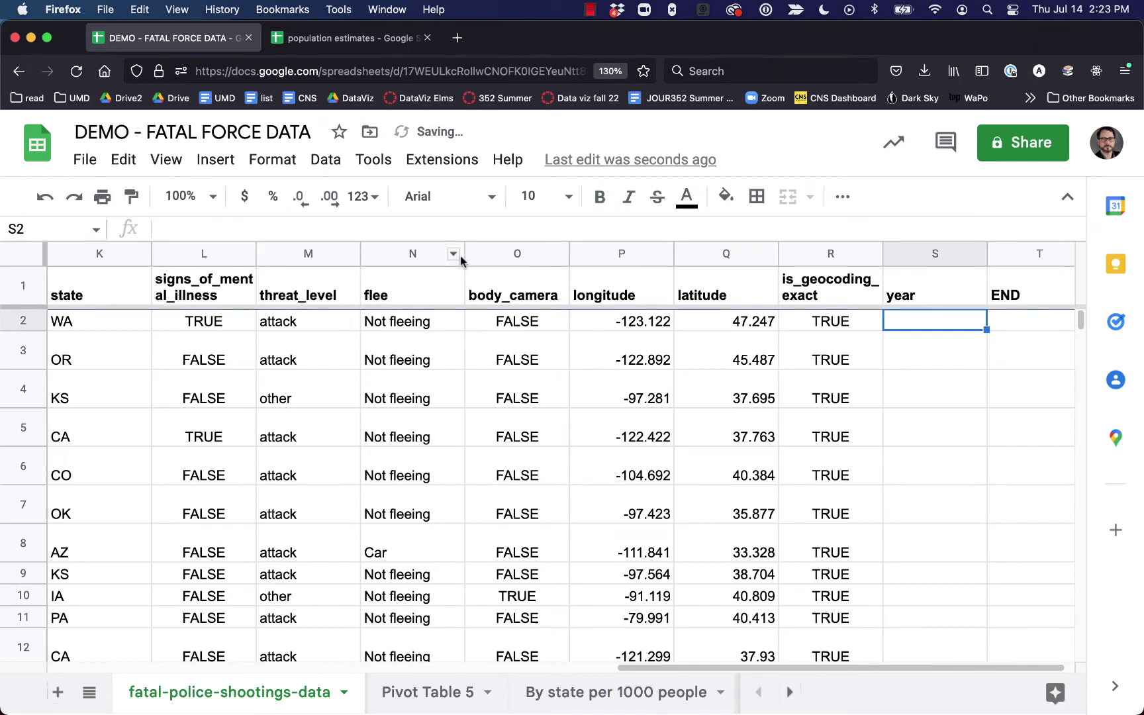
Step: Enter =YEAR(D2) in S2 and fill it down the whole column
click(432, 227)
text(=YEAR)
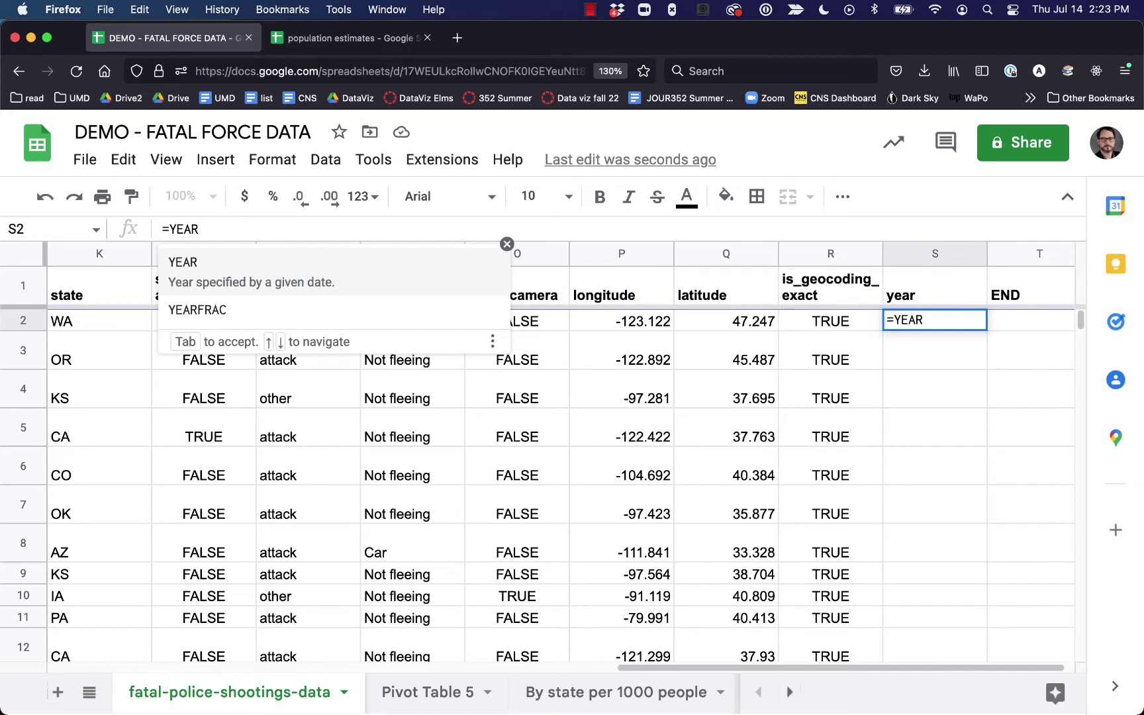
text(()
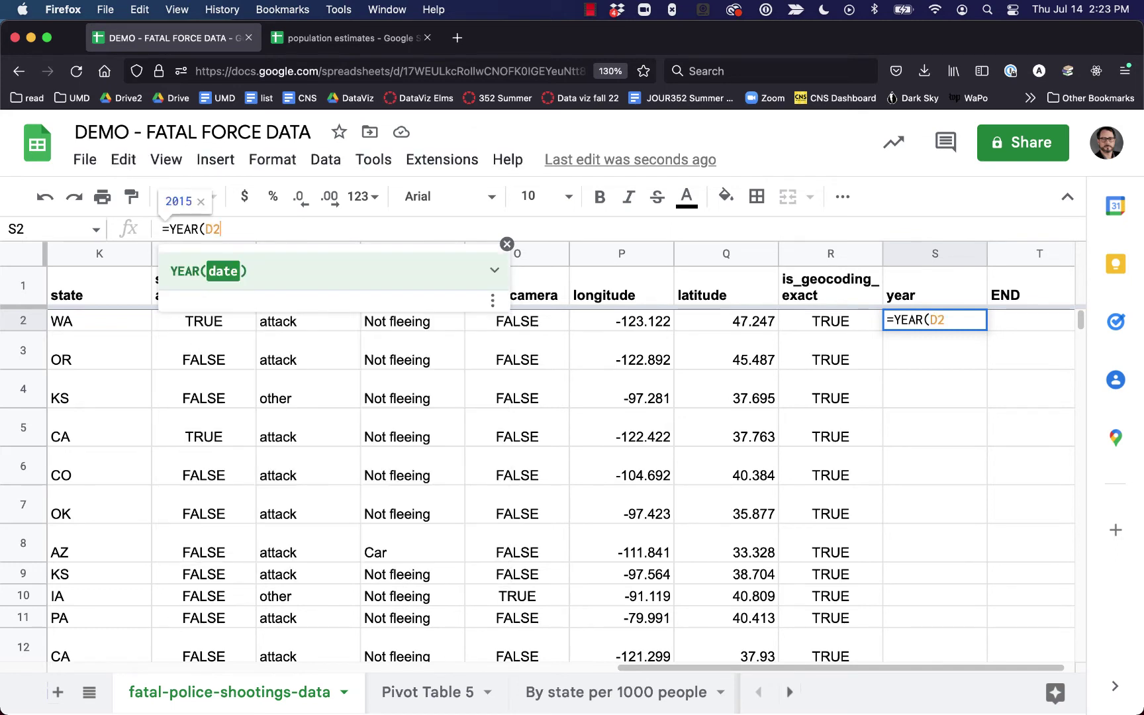
text(D2))
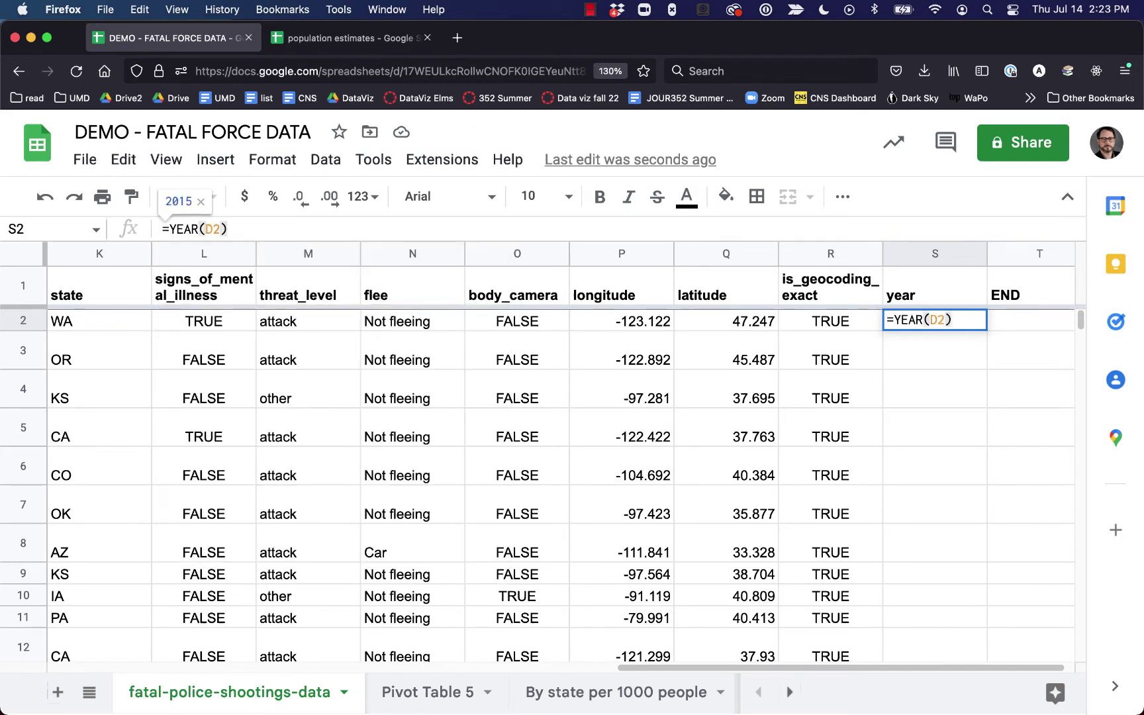
key(Return)
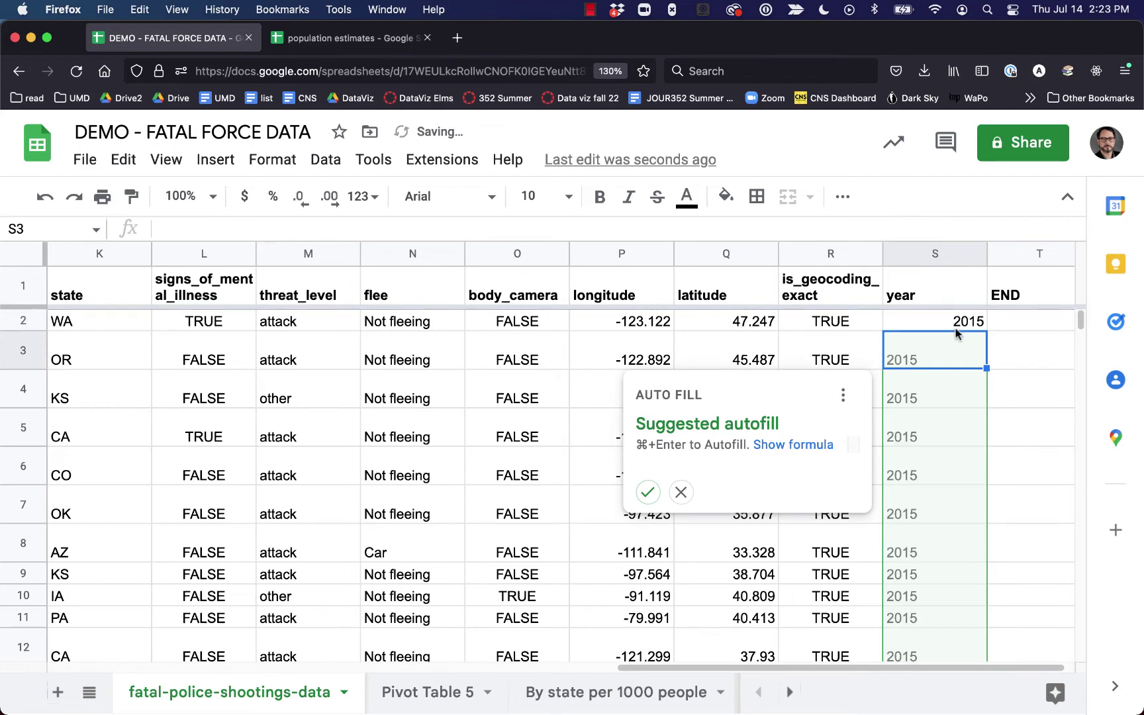
click(977, 326)
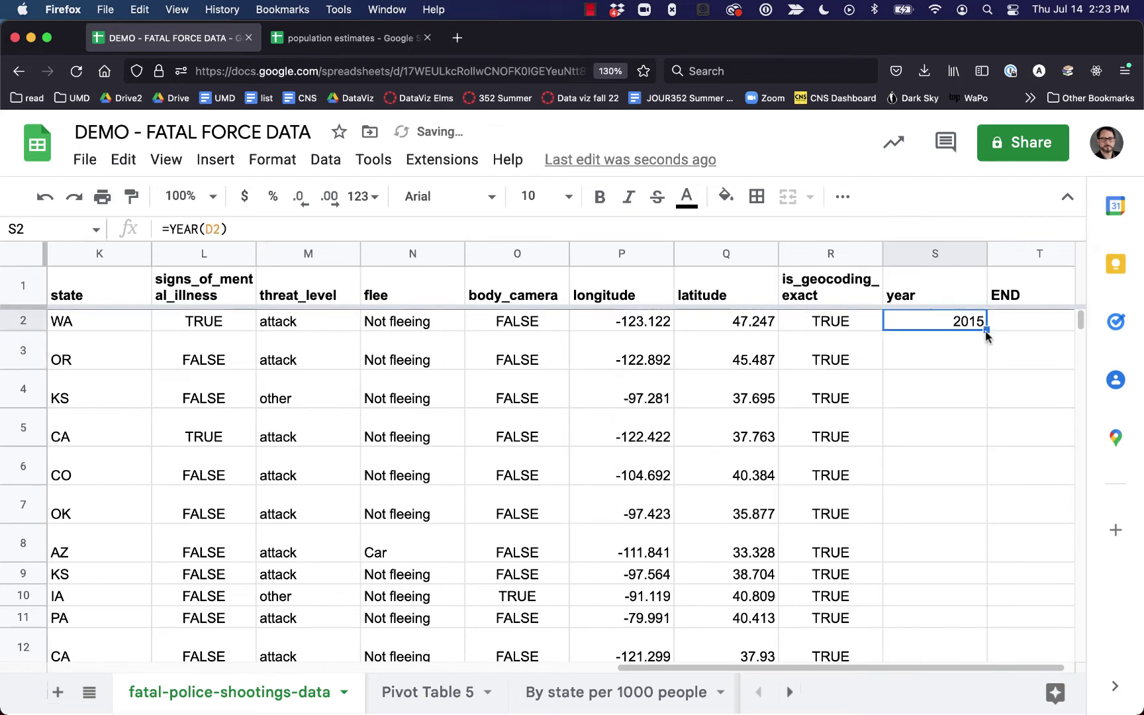
double_click(985, 329)
Step: Spot-check year values against dates in rows 4590 and 5580, then open Pivot Table 5
click(973, 561)
drag(1080, 323, 1075, 559)
click(960, 528)
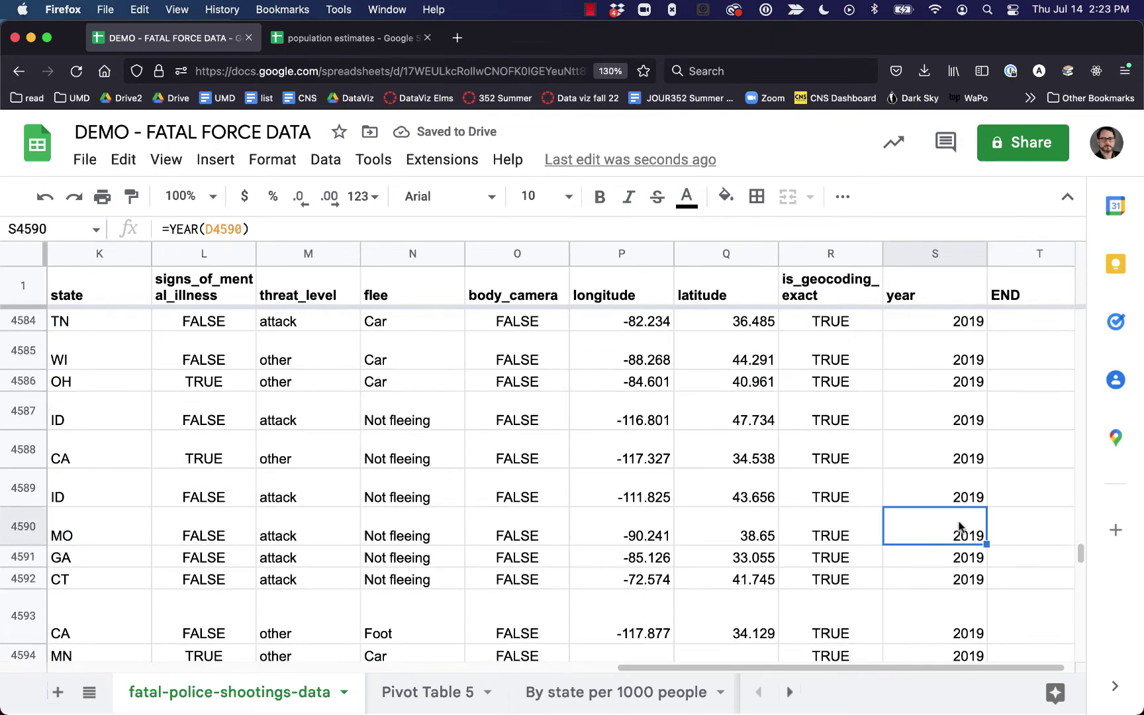
key(Left)
key(Left)
key(Left)
key(Left)
key(Left)
key(Left)
key(Left)
key(Left)
key(Left)
key(Left)
key(Left)
key(Left)
key(Left)
key(Left)
key(Left)
key(Left)
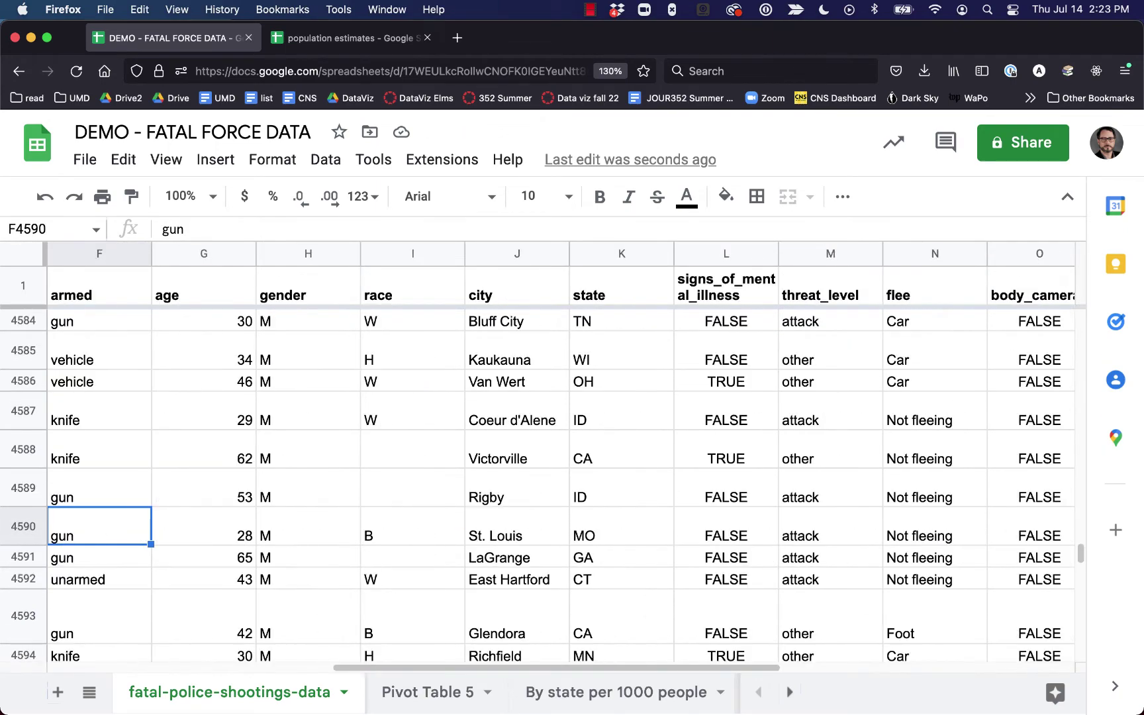
key(Right)
scroll(877, 546, down, 10)
scroll(877, 546, down, 20)
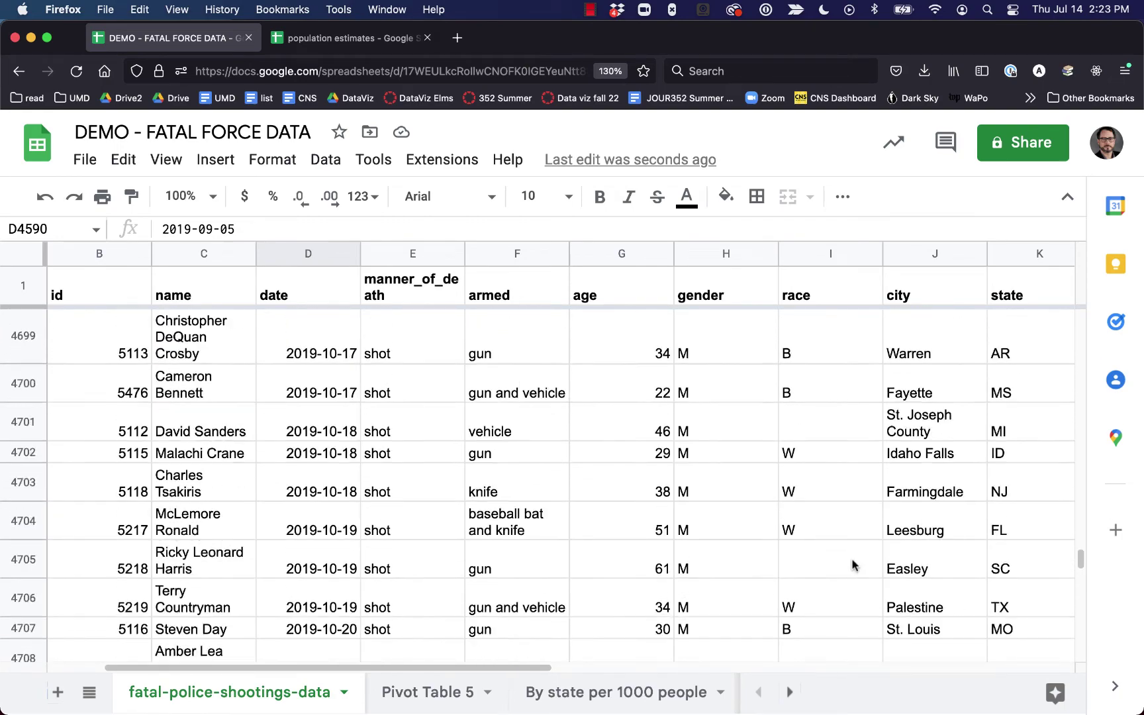
drag(1080, 564, 1080, 608)
click(332, 558)
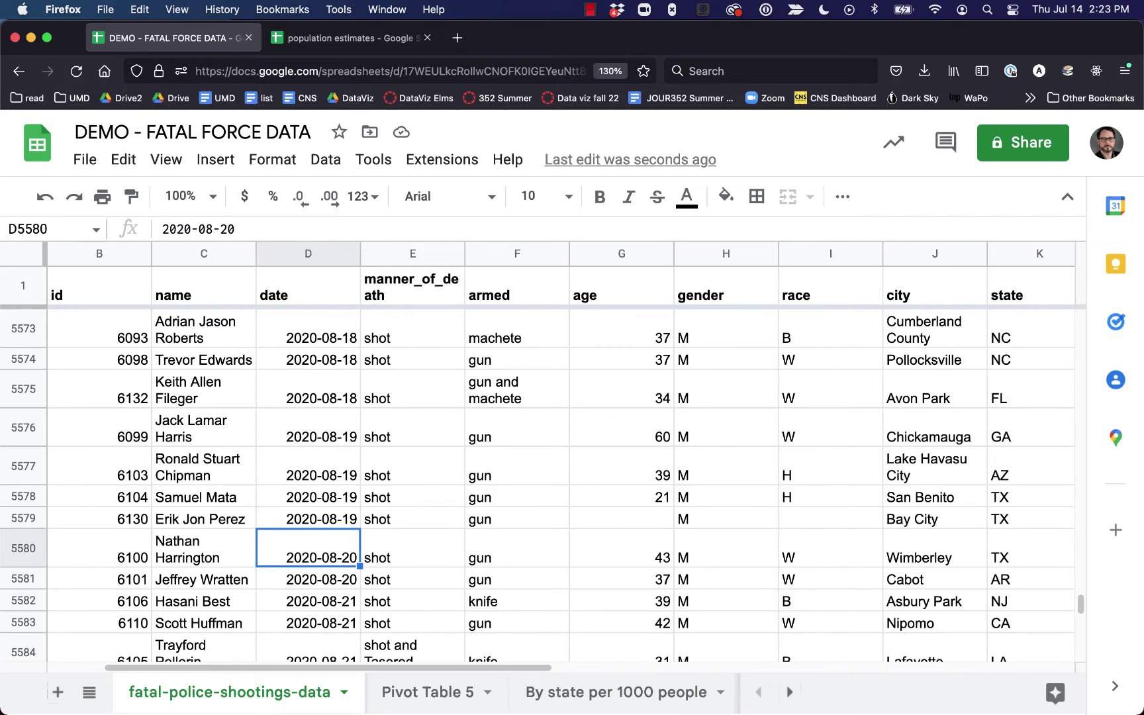
key(Right)
key(Right)
key(Right)
key(Right)
key(Right)
key(Right)
key(Right)
key(Right)
key(Right)
key(Right)
key(Right)
key(Right)
key(Right)
key(Right)
key(Right)
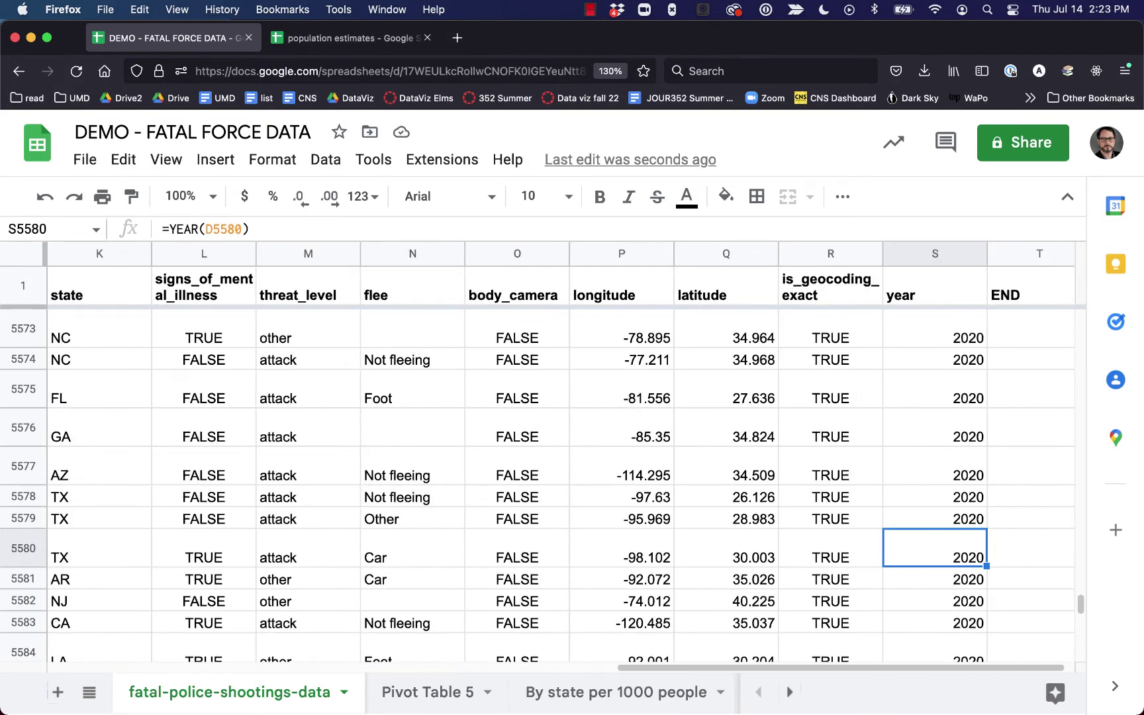
key(Up)
key(Up)
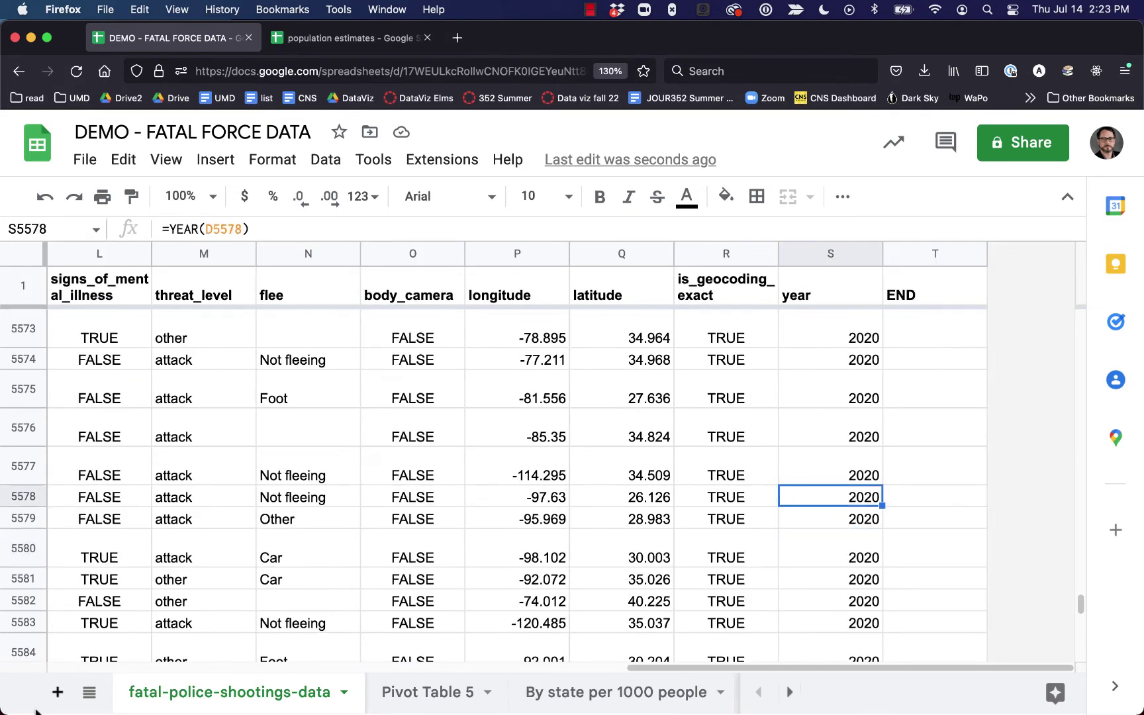
click(397, 703)
Step: Clear the pop and per 1000 people columns from the pivot sheet
scroll(1010, 594, down, 3)
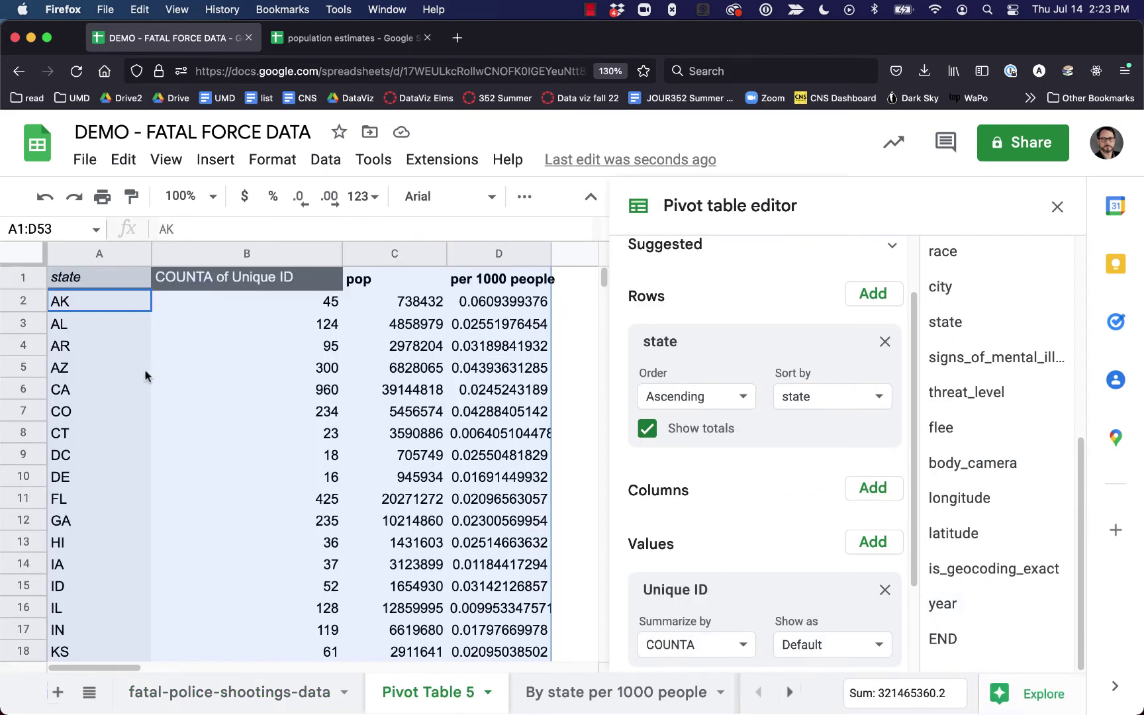
click(145, 372)
click(395, 254)
shift+click(499, 254)
key(Delete)
Step: Rebuild the pivot with year as rows and COUNTA of Unique ID as values
click(222, 395)
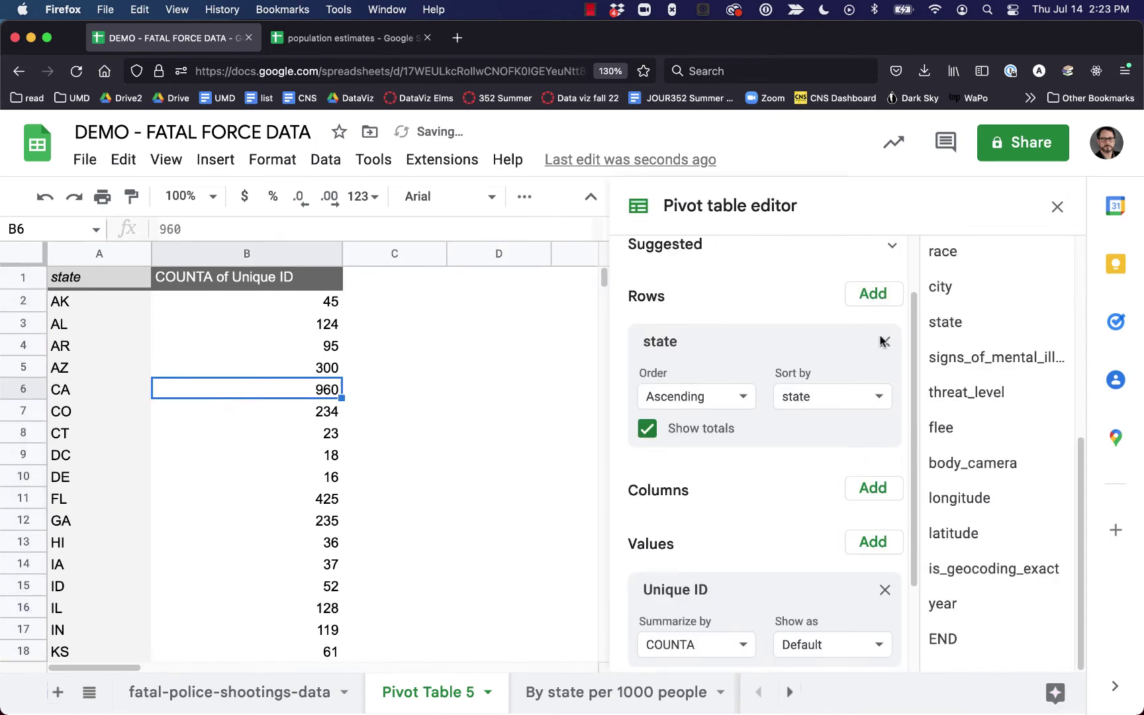
click(884, 342)
click(884, 478)
drag(954, 607, 712, 490)
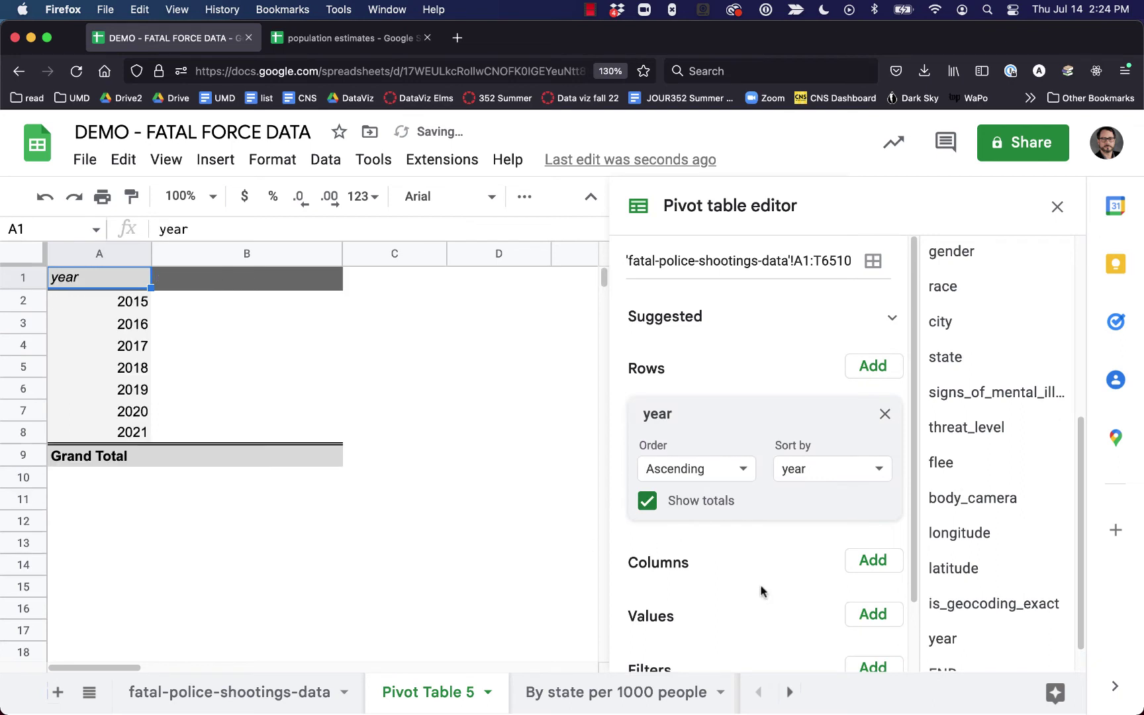
scroll(748, 616, down, 2)
scroll(965, 317, up, 5)
drag(990, 305, 742, 599)
click(723, 652)
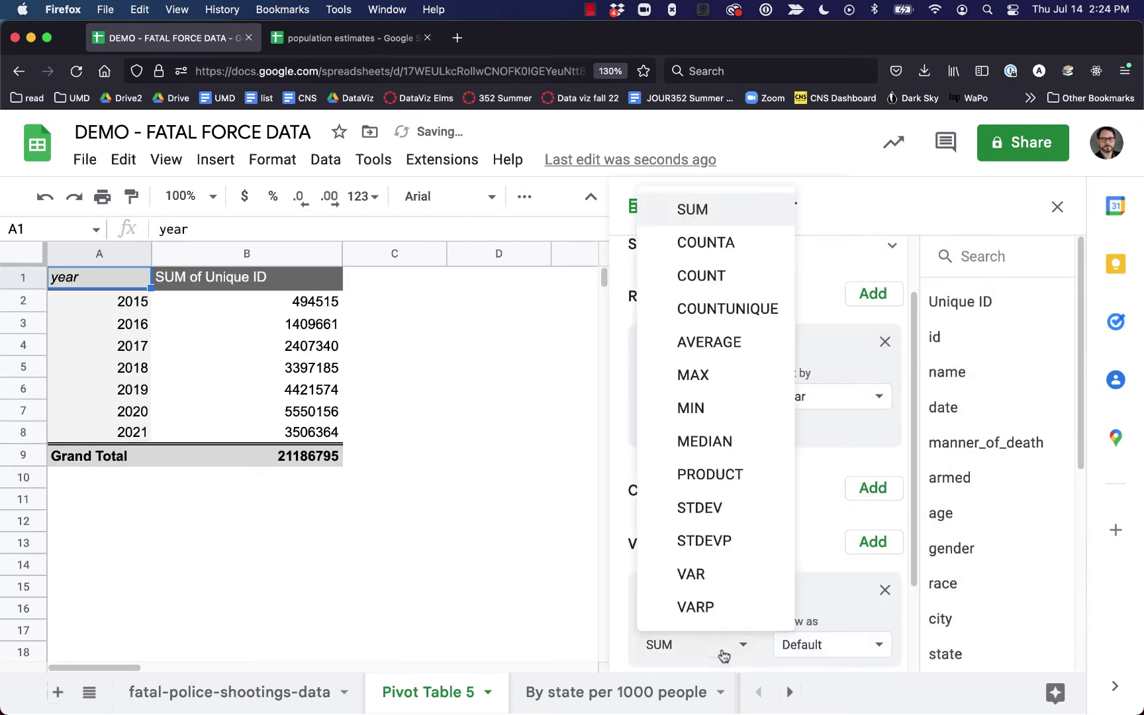
click(722, 253)
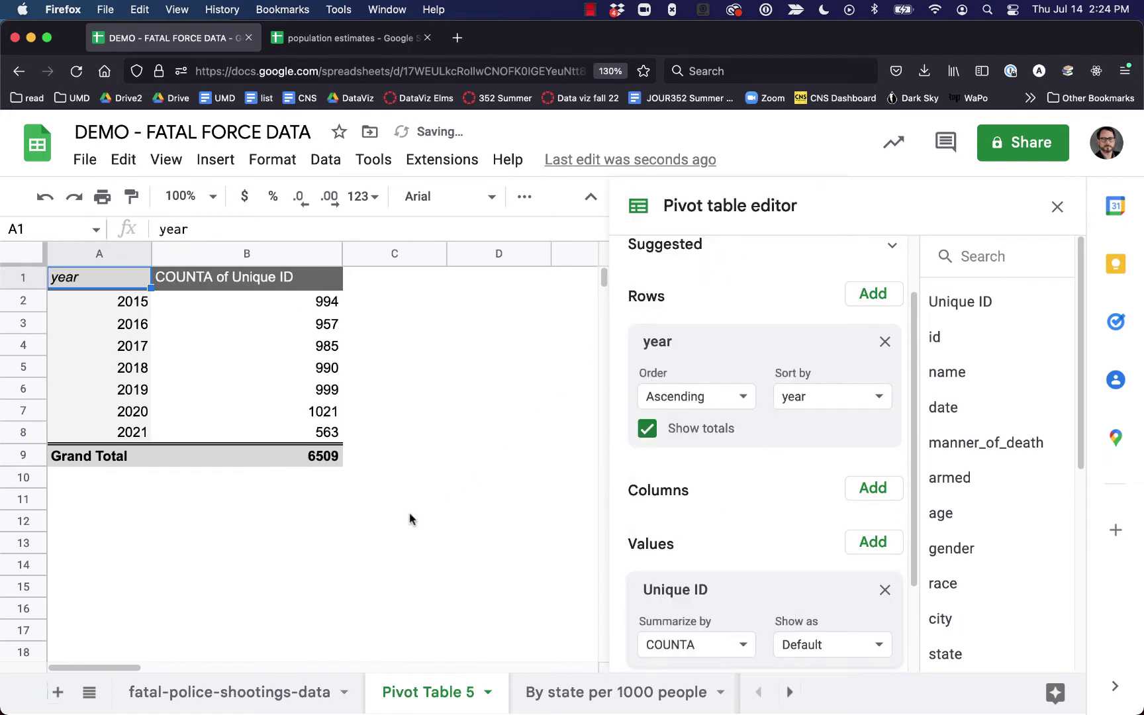
Step: Sort the year rows by COUNTA of Unique ID, descending
click(25, 434)
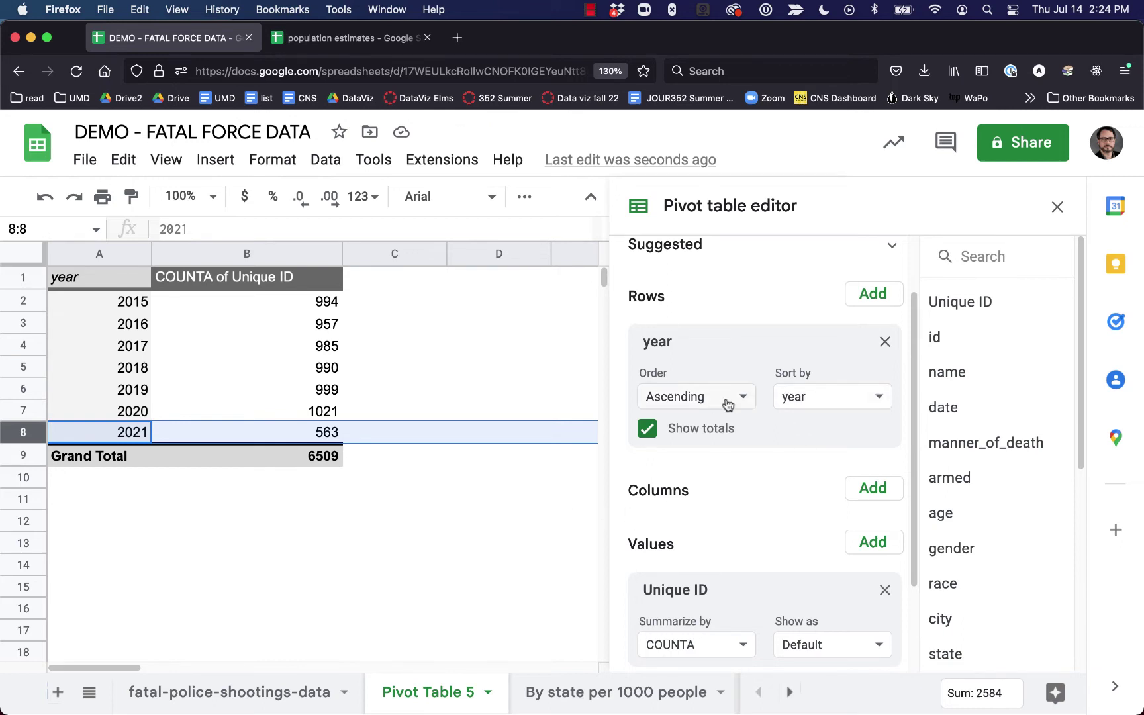
click(728, 402)
click(802, 403)
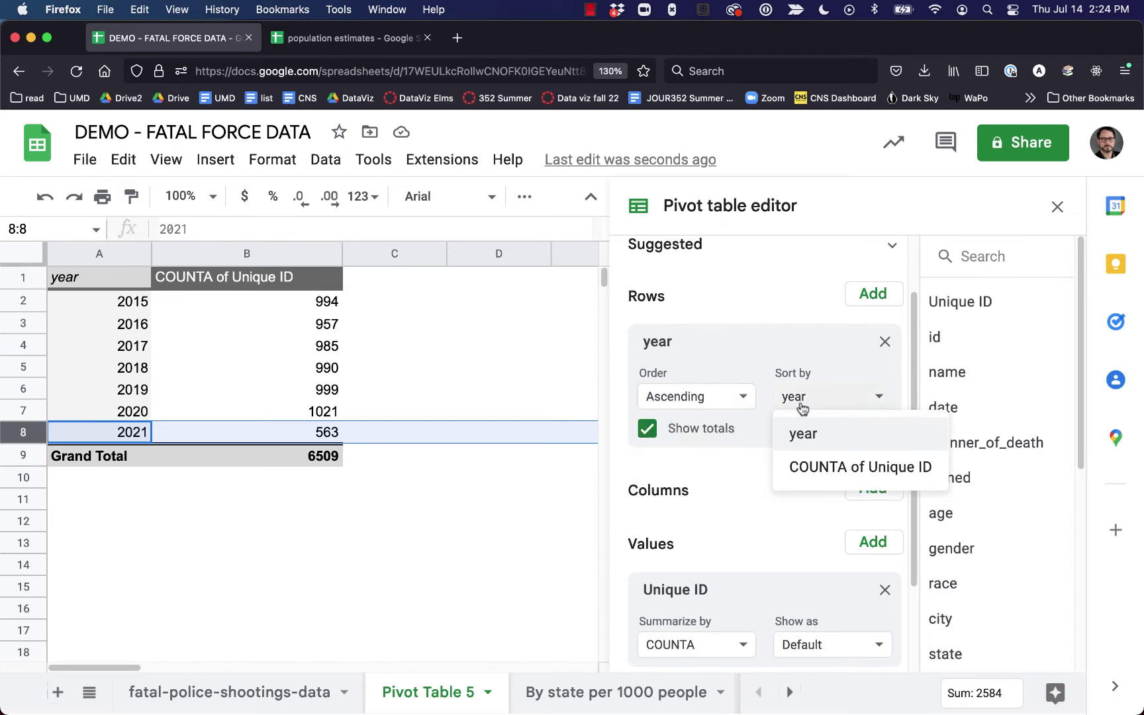
click(809, 466)
click(693, 408)
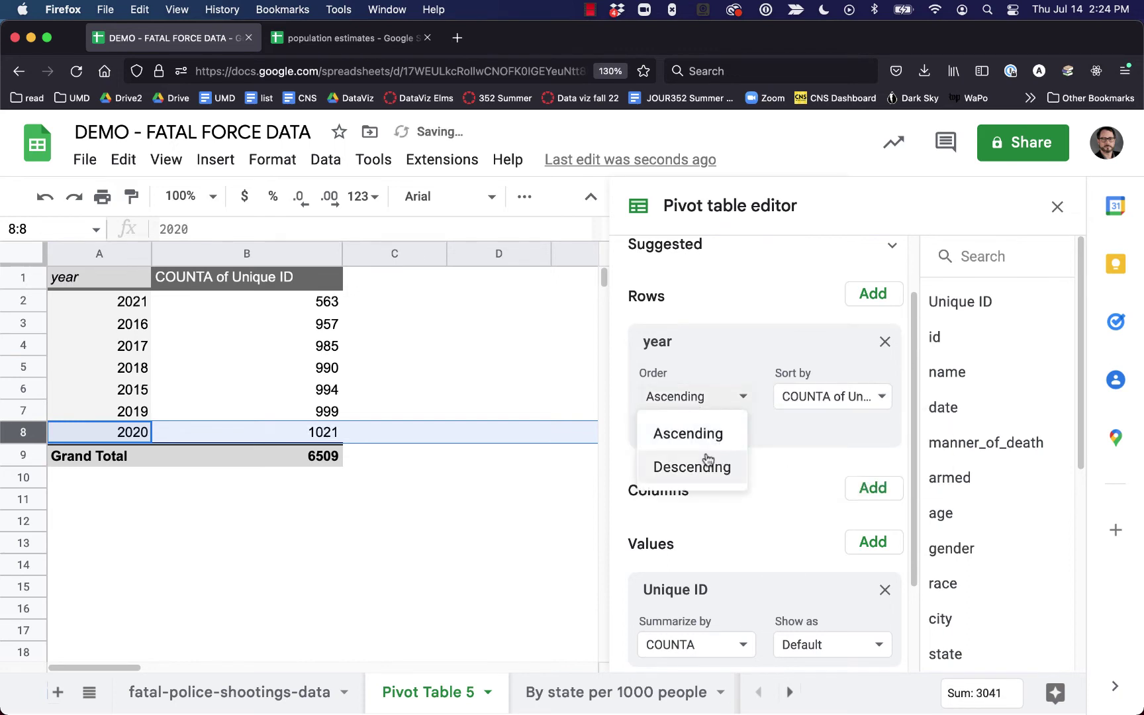
click(701, 467)
click(438, 614)
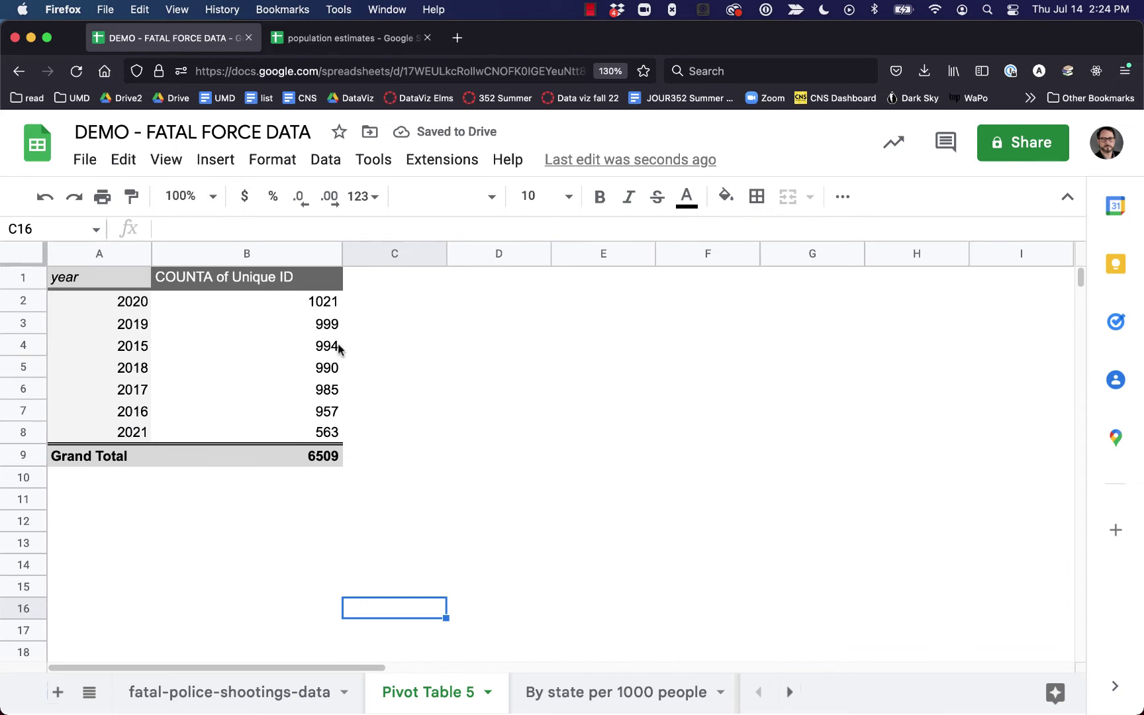
Step: Check the sorted yearly counts, from 2020's 1021 up to the COUNTA of Unique ID header
click(271, 304)
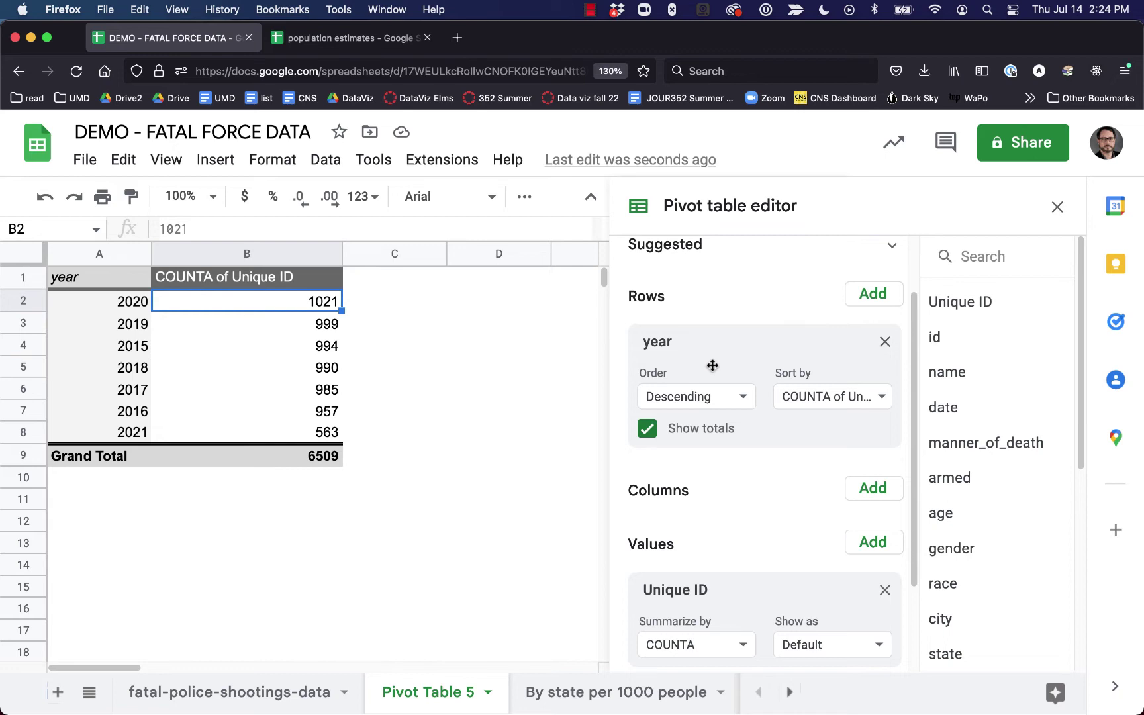
key(Down)
key(Down)
key(Down)
key(Down)
key(Down)
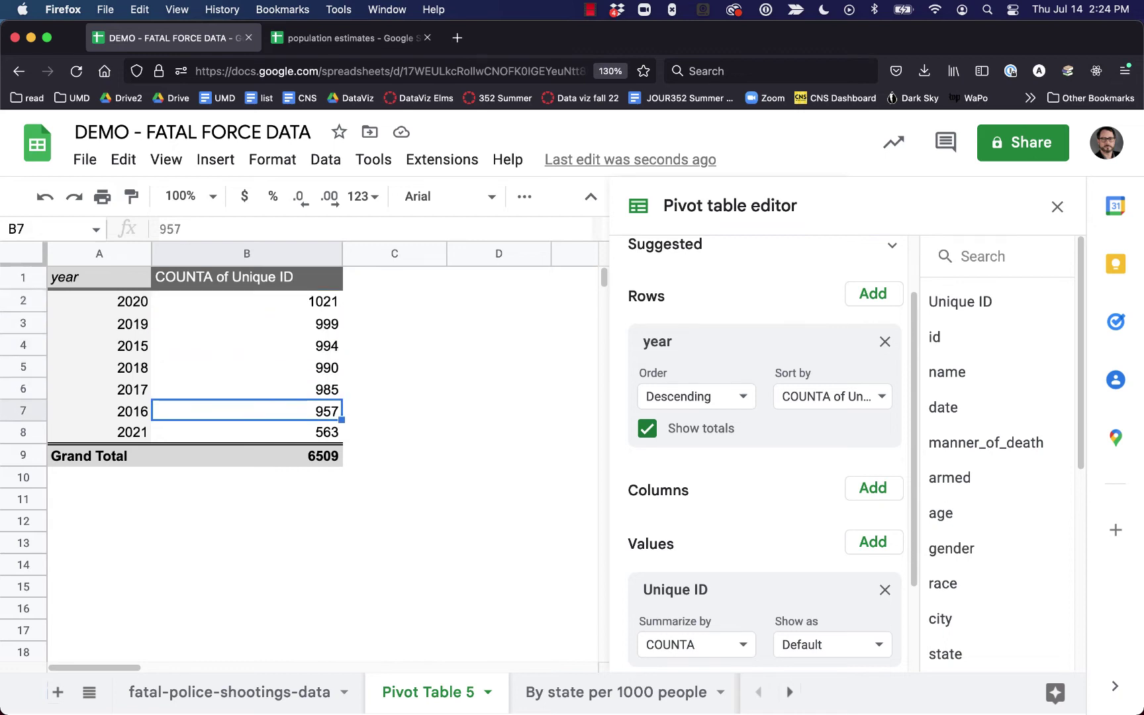
key(Up)
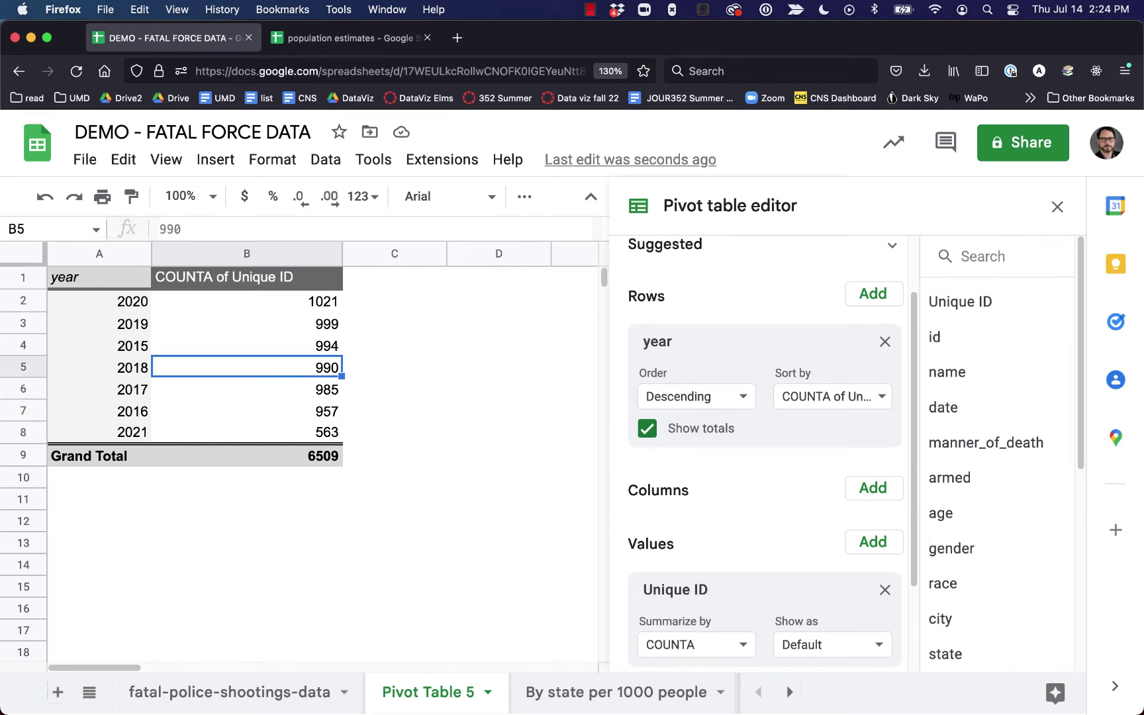
key(Up)
key(Up)
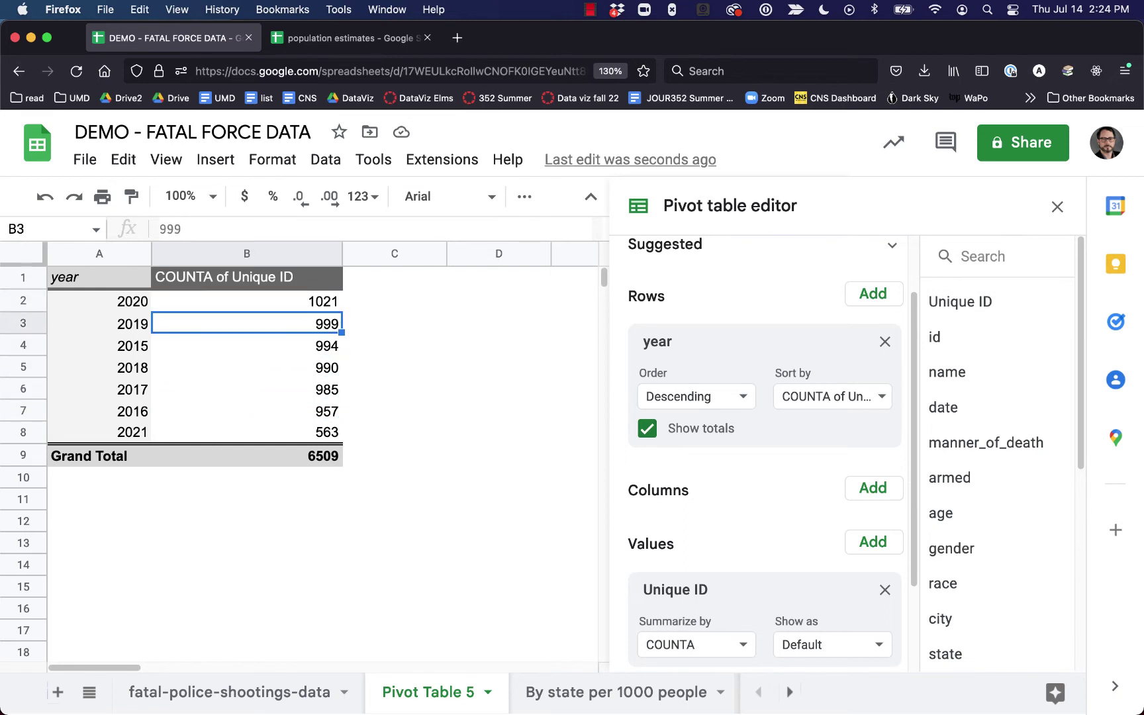
key(Down)
key(Down)
key(Down)
key(Up)
key(Up)
key(Up)
key(Up)
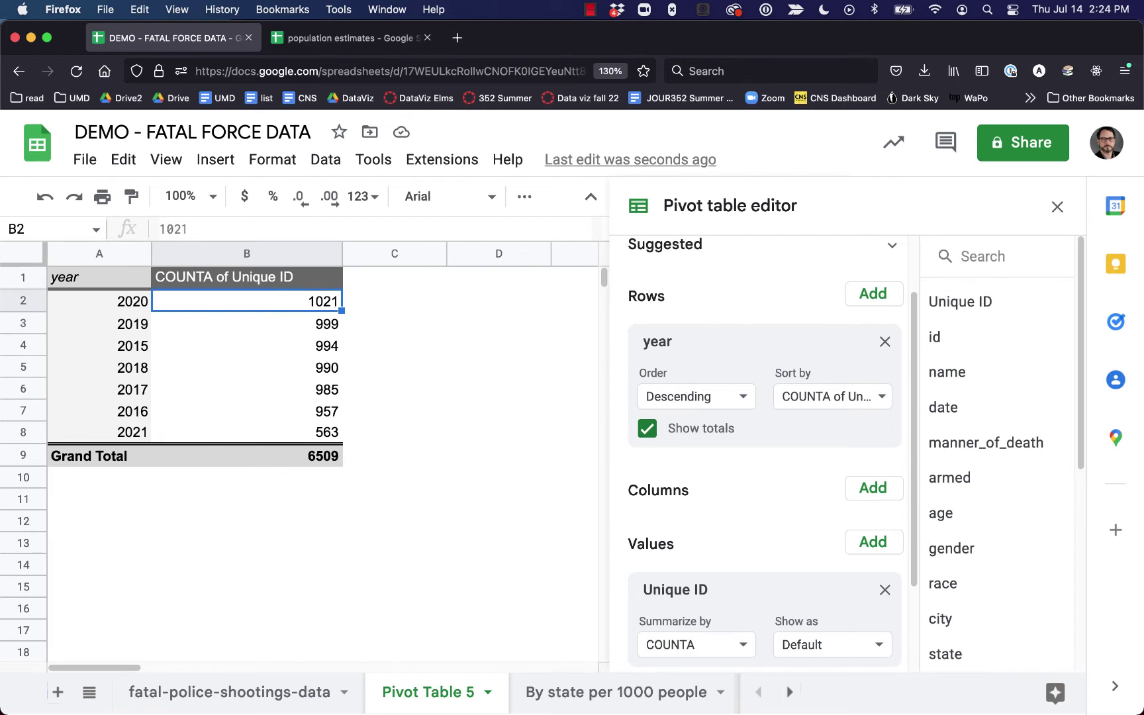
key(Up)
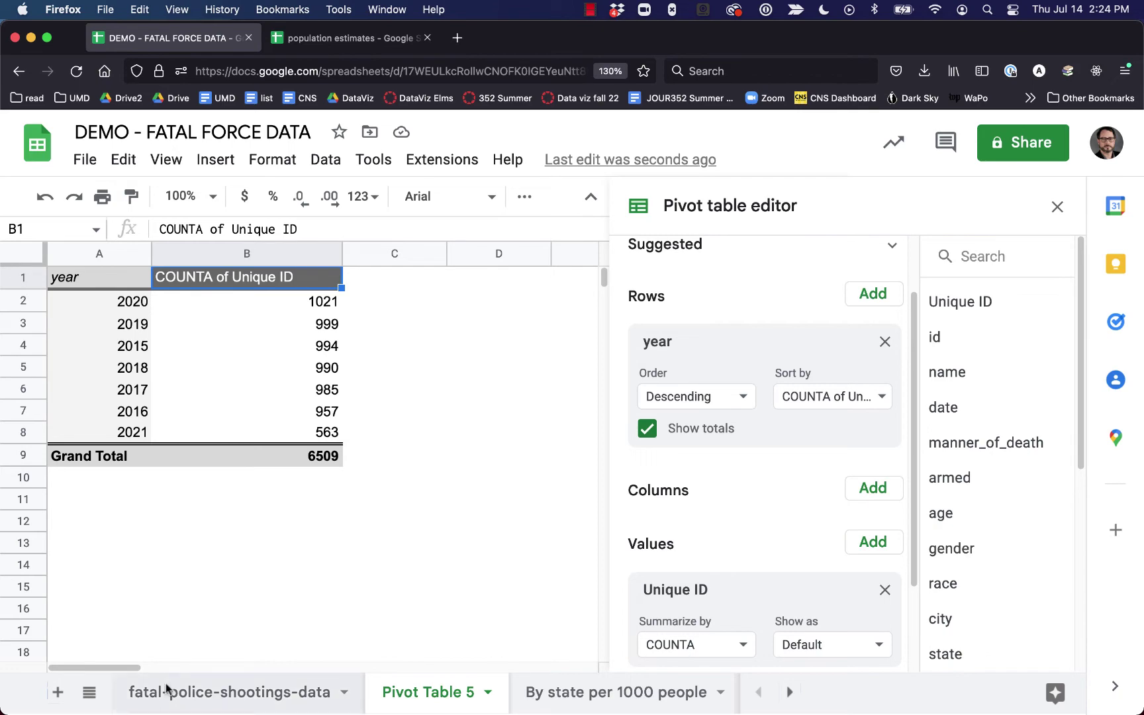
Step: Insert an empty column right of year on the data sheet and head it 'Floyd'
click(201, 691)
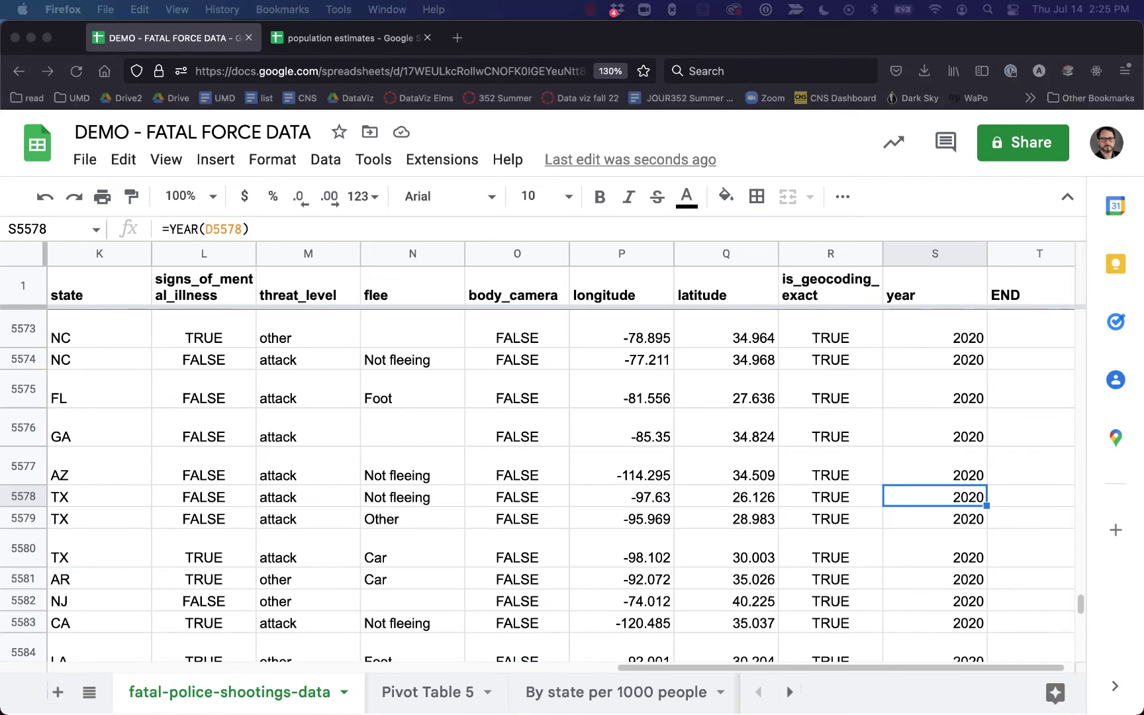
right_click(900, 255)
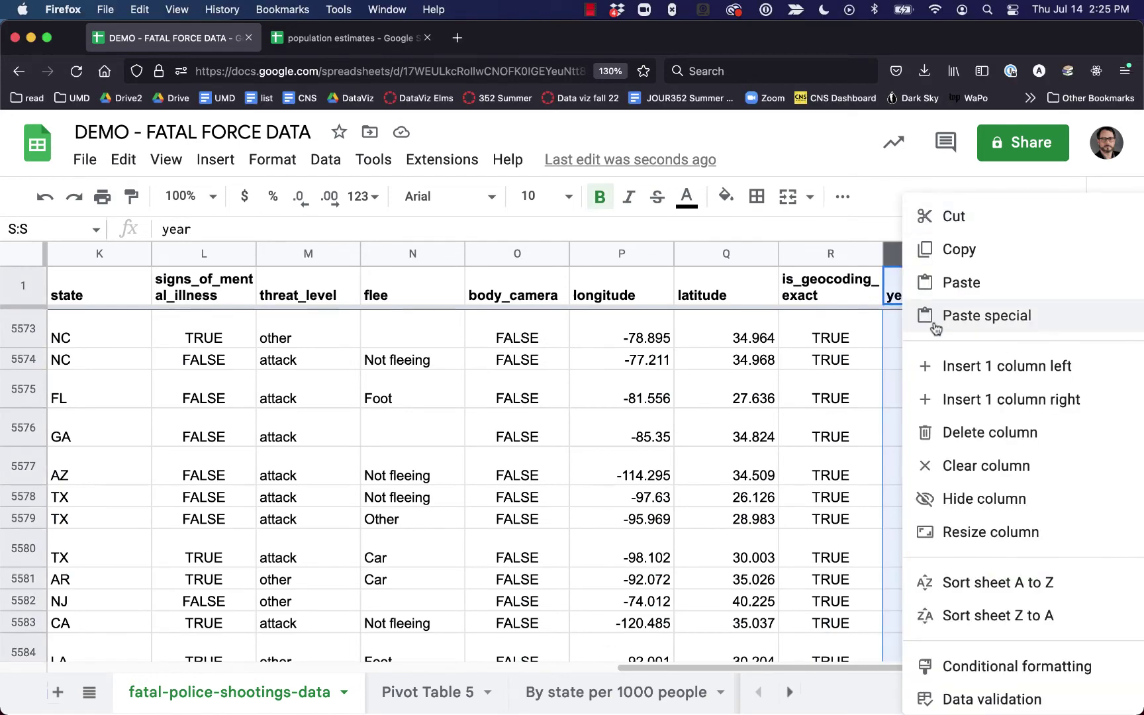
click(933, 399)
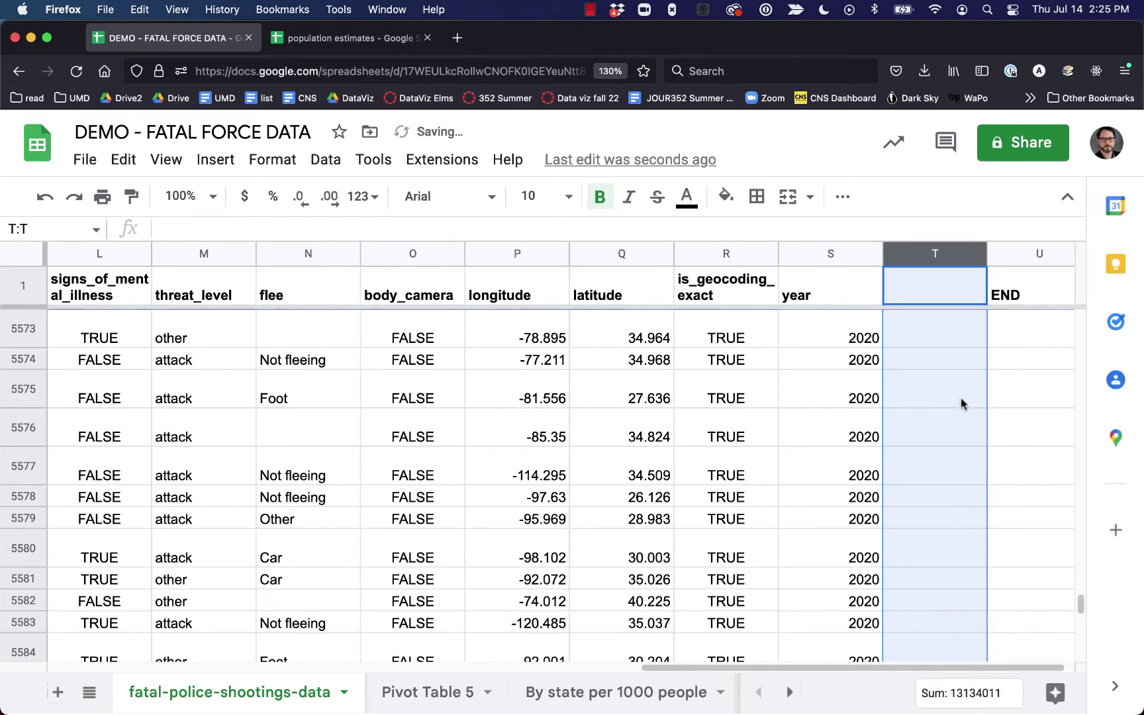
click(938, 290)
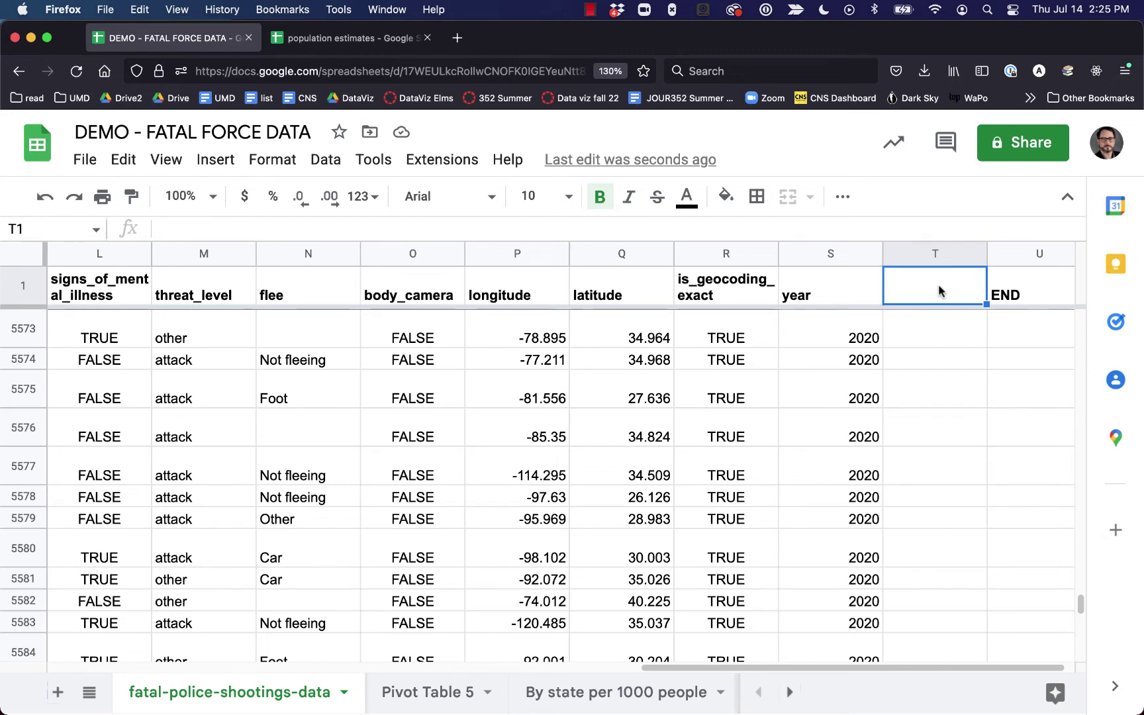
text(Floyd)
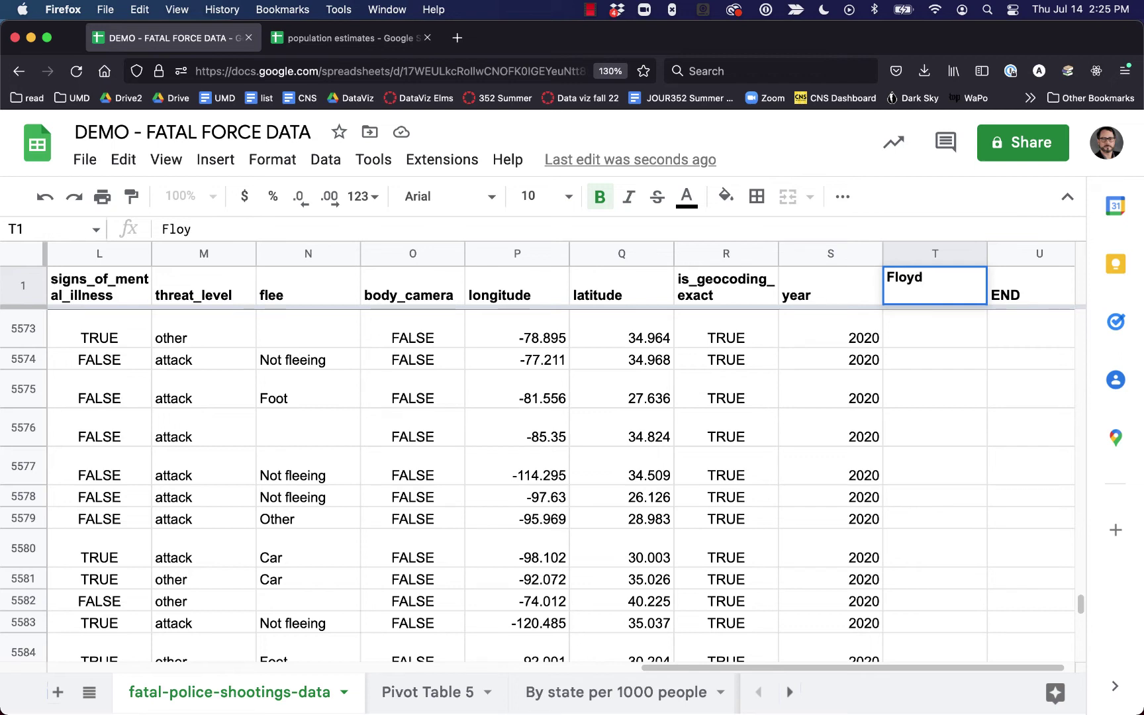
key(Return)
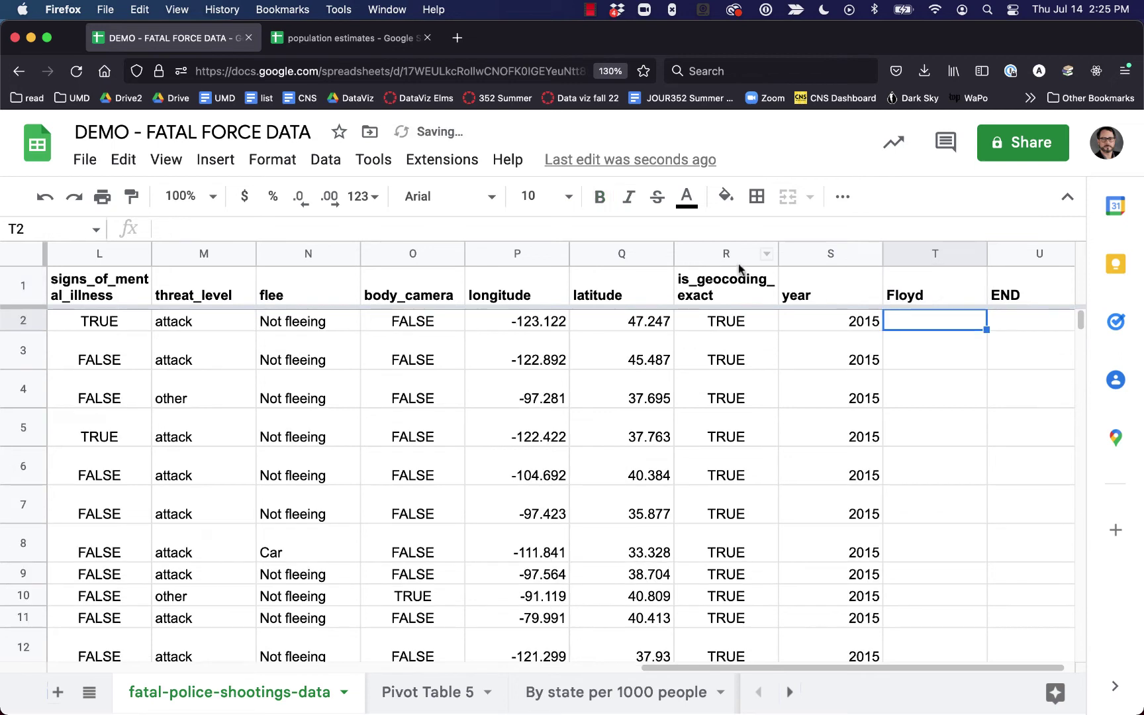
Step: Enter =IF(D2<DATE(2020,5,25),"Before","After") in T2, labelling the first record Before
click(684, 240)
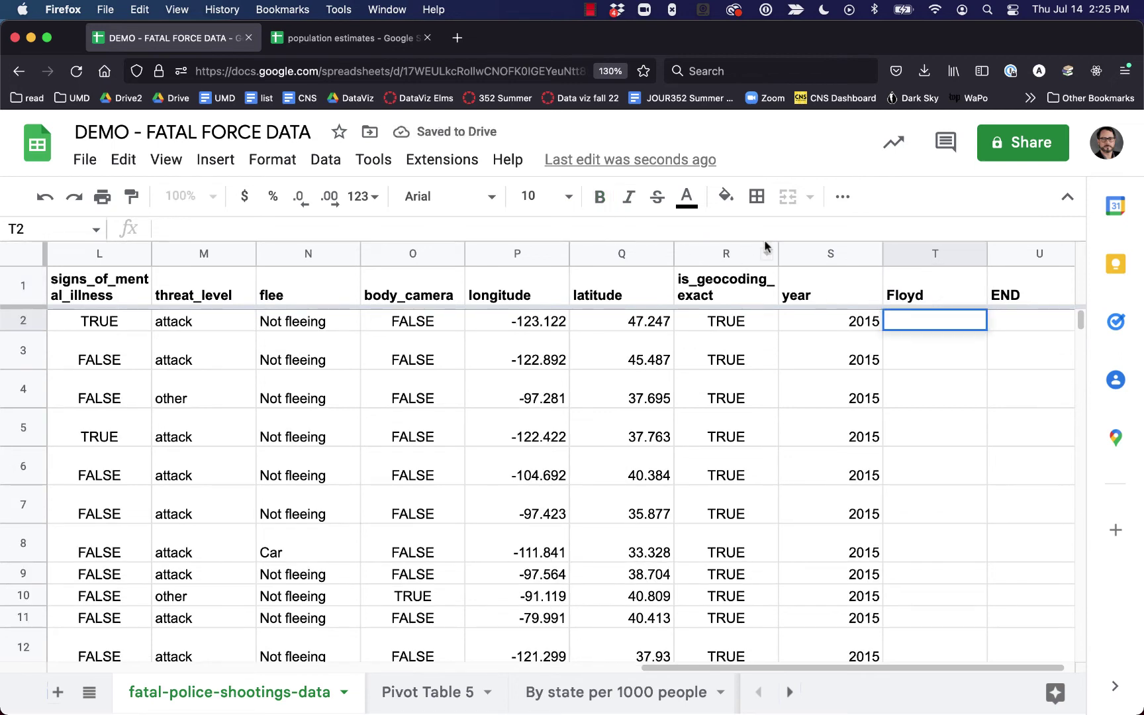
text(=)
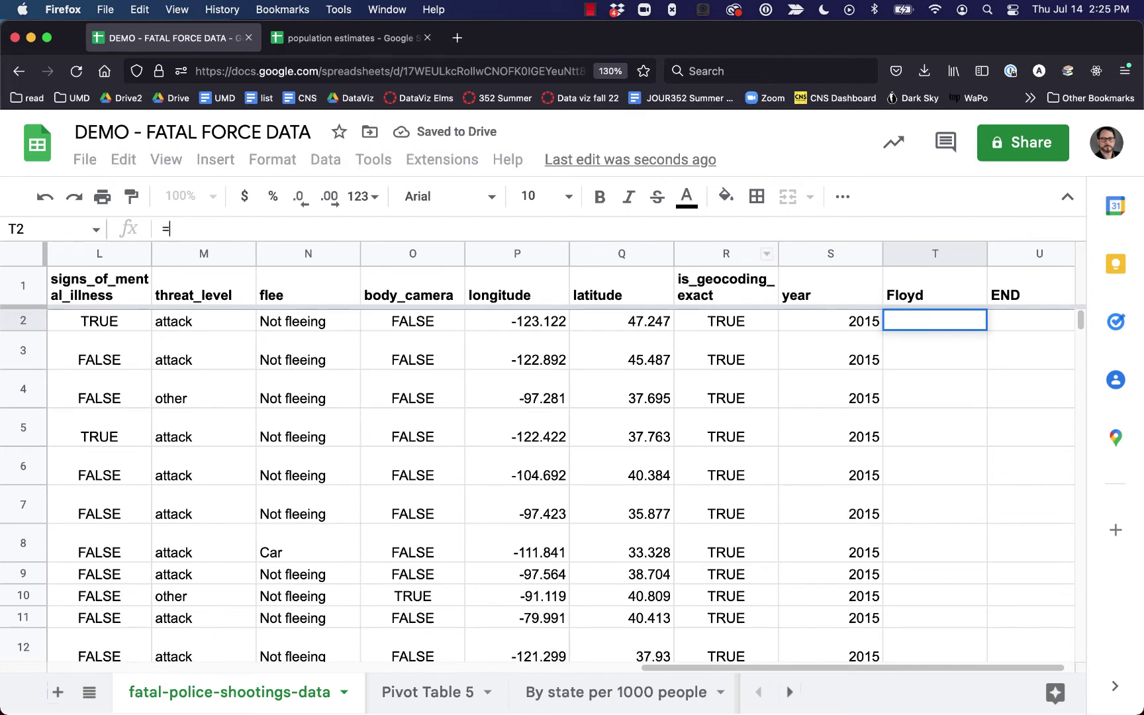
text(IF()
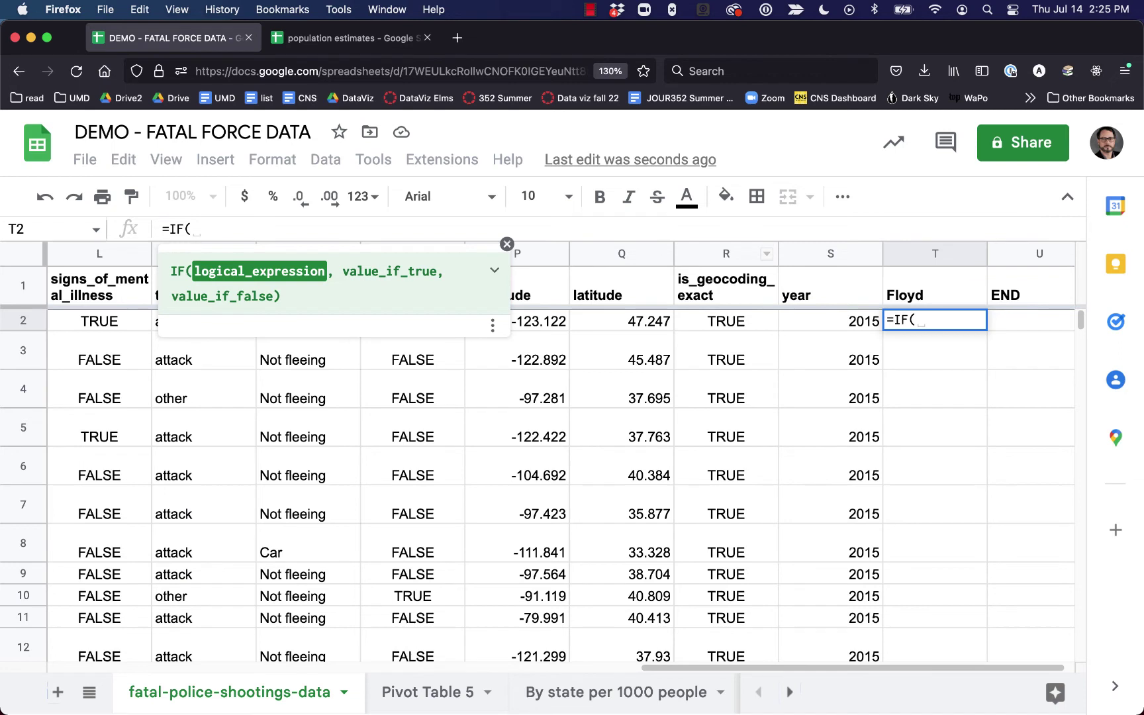
text(D2)
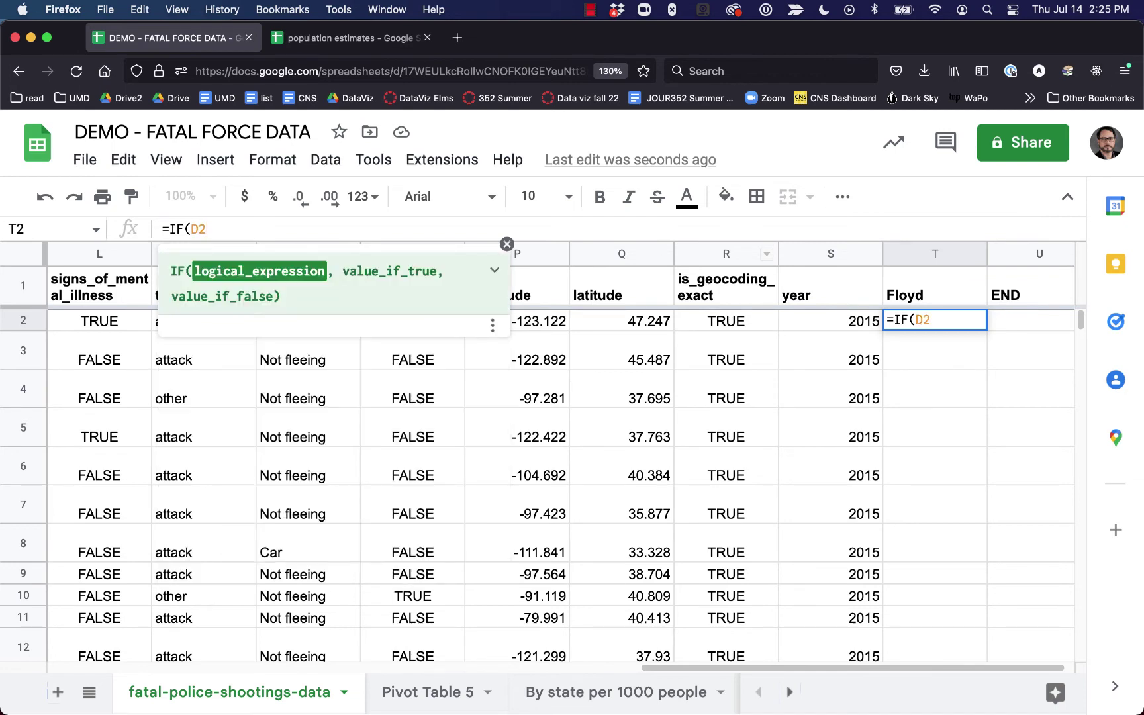
text(<)
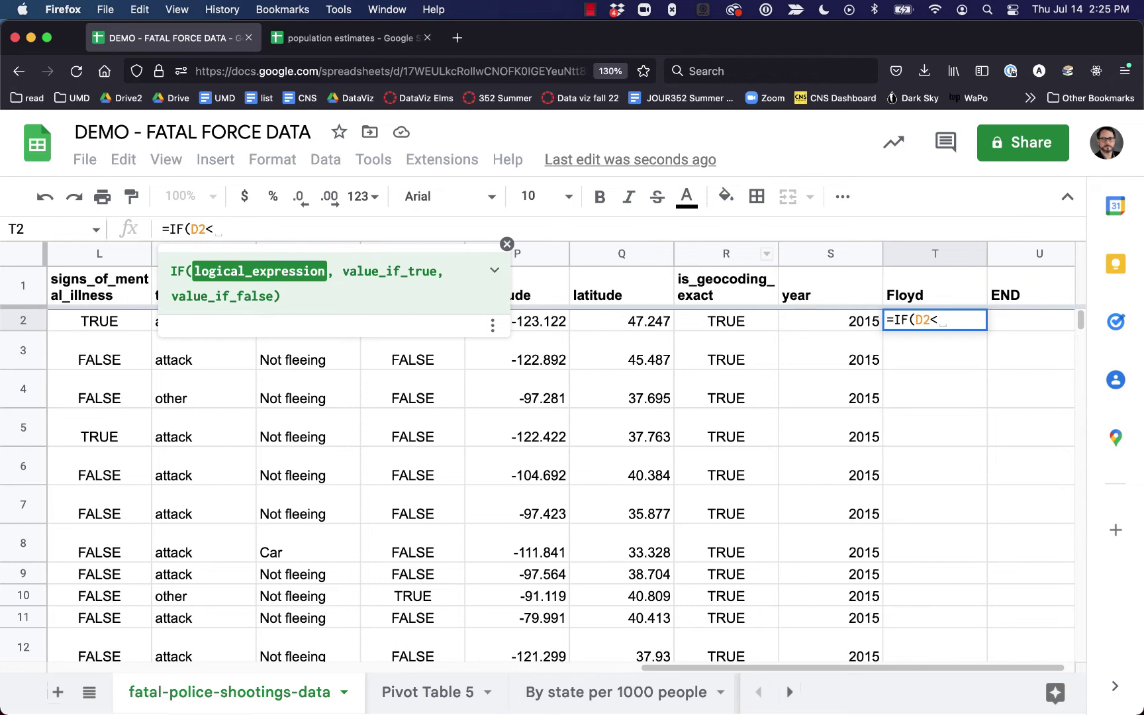
text(DATE)
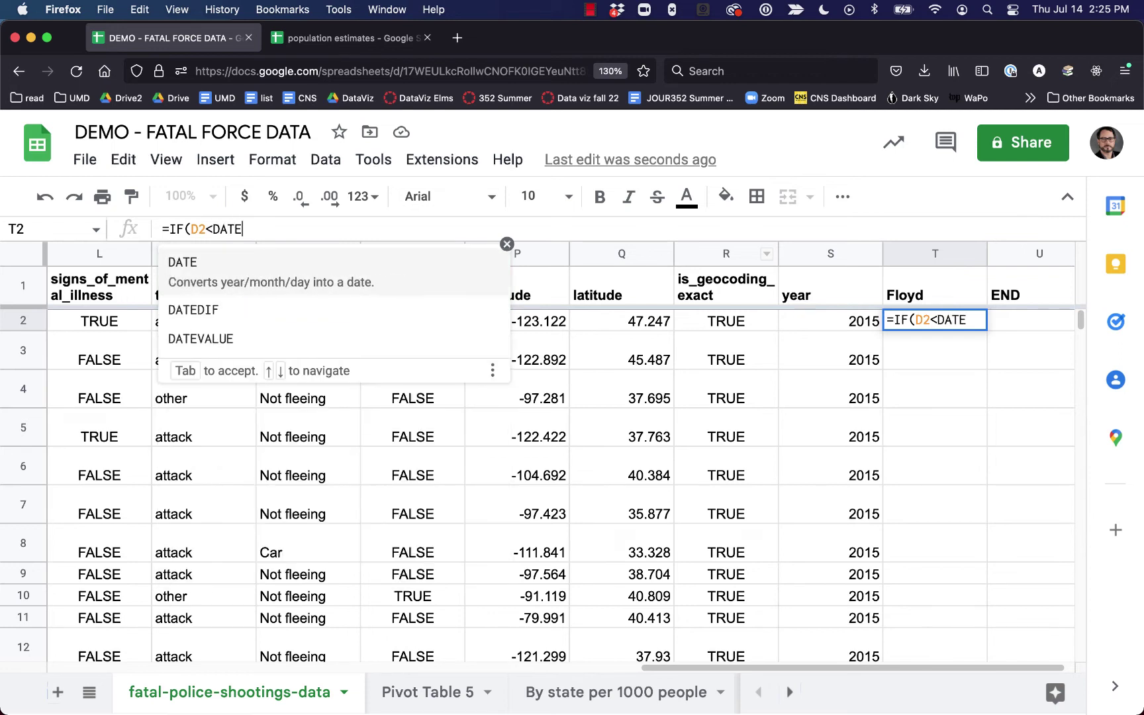
text((2020)
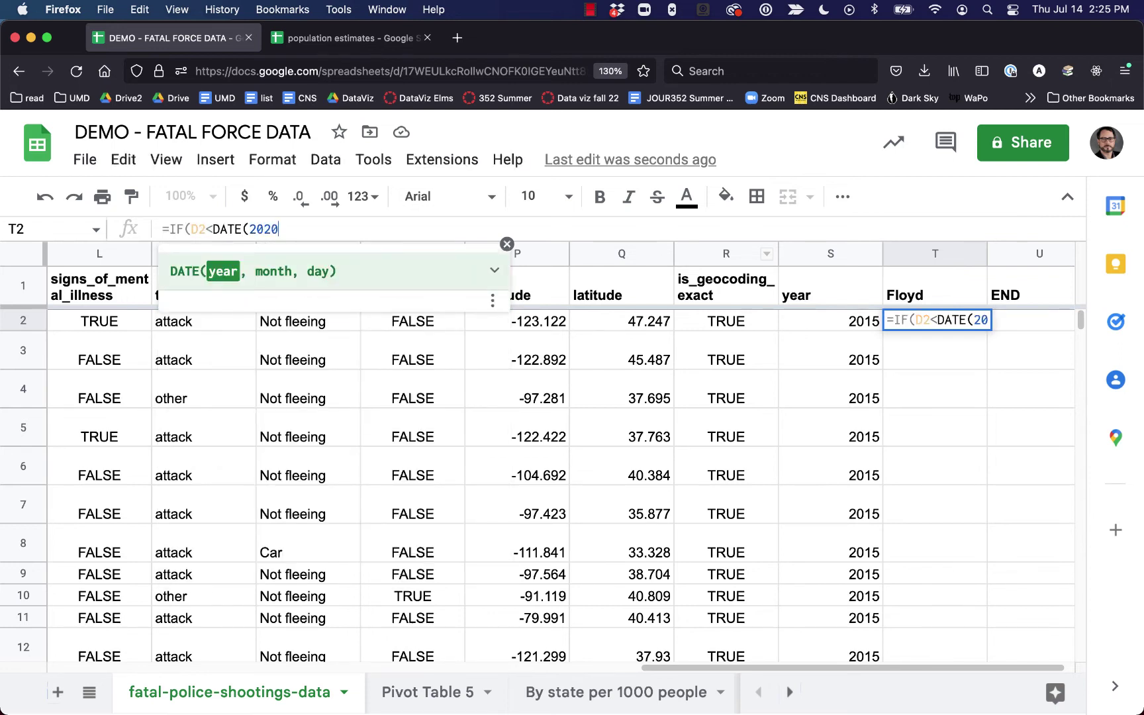
text(,5,)
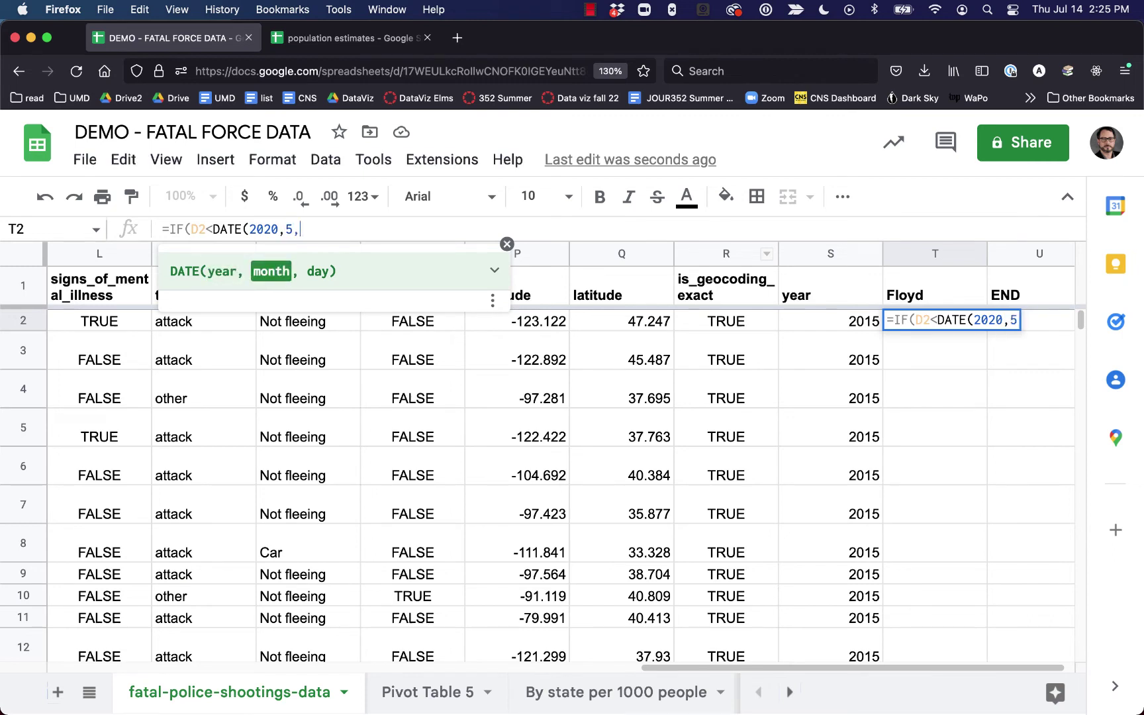
text(25)
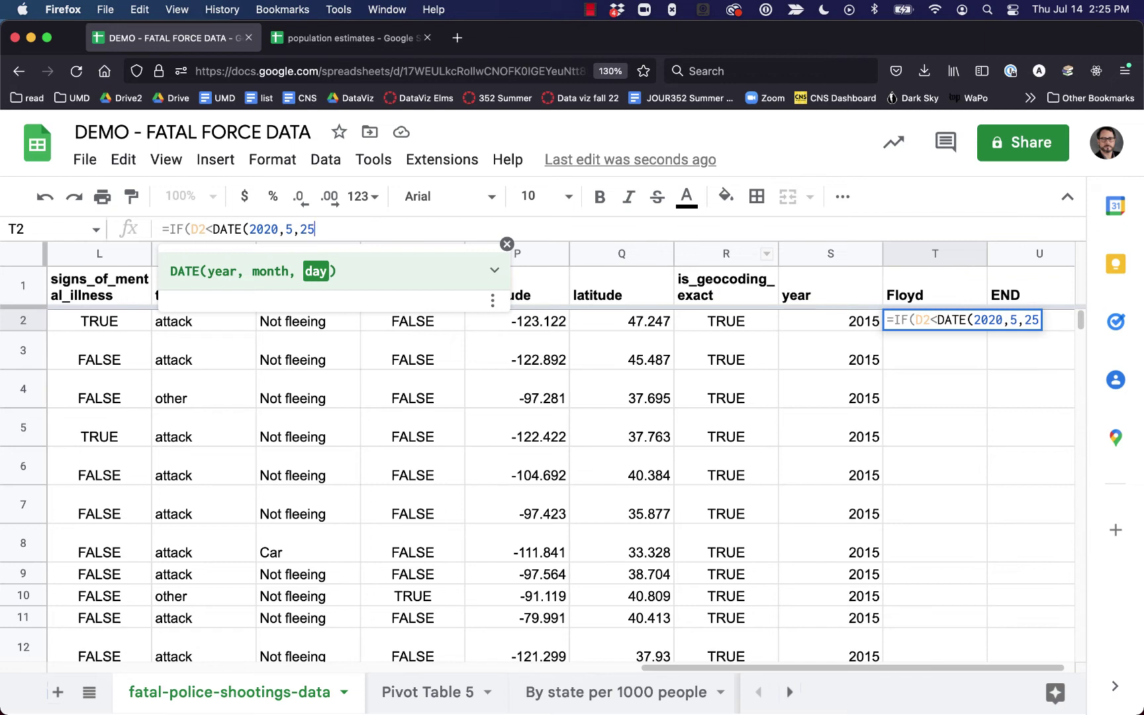
text())
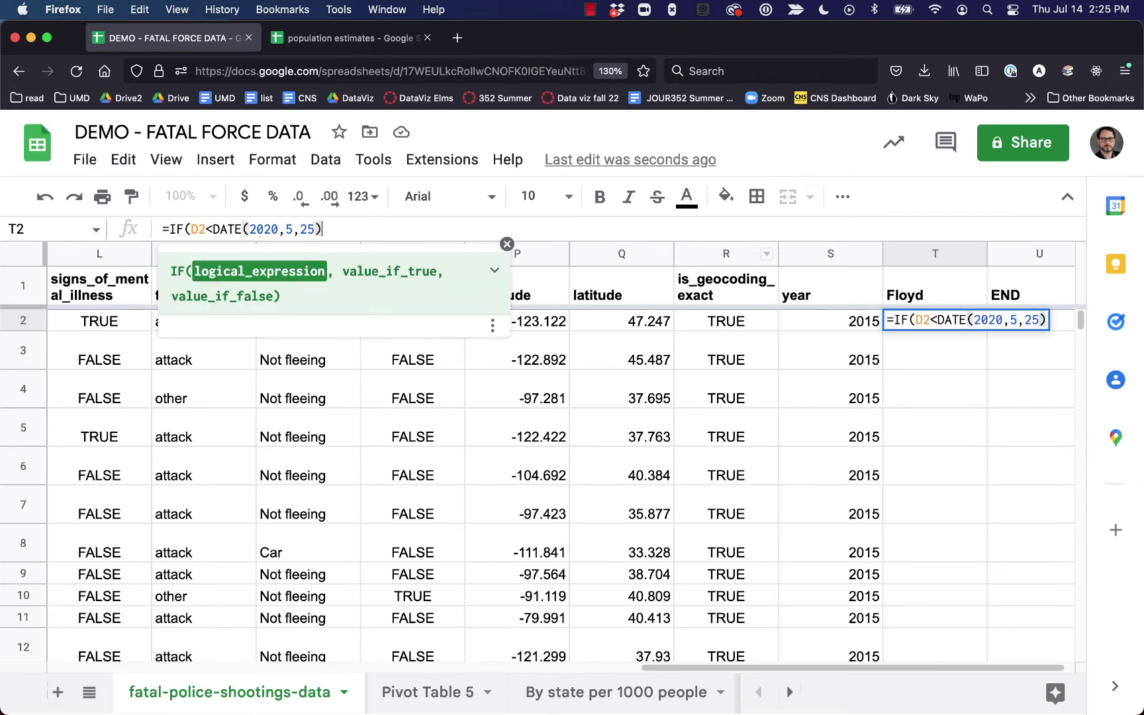
text(, )
text("Befor)
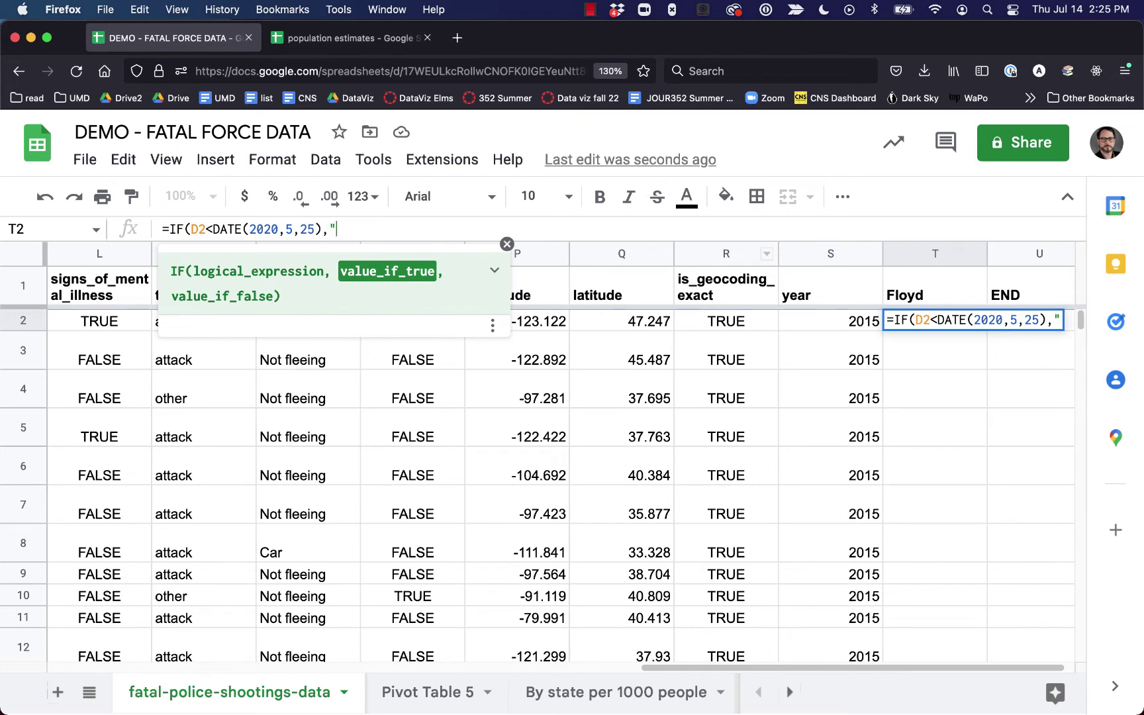
text(e")
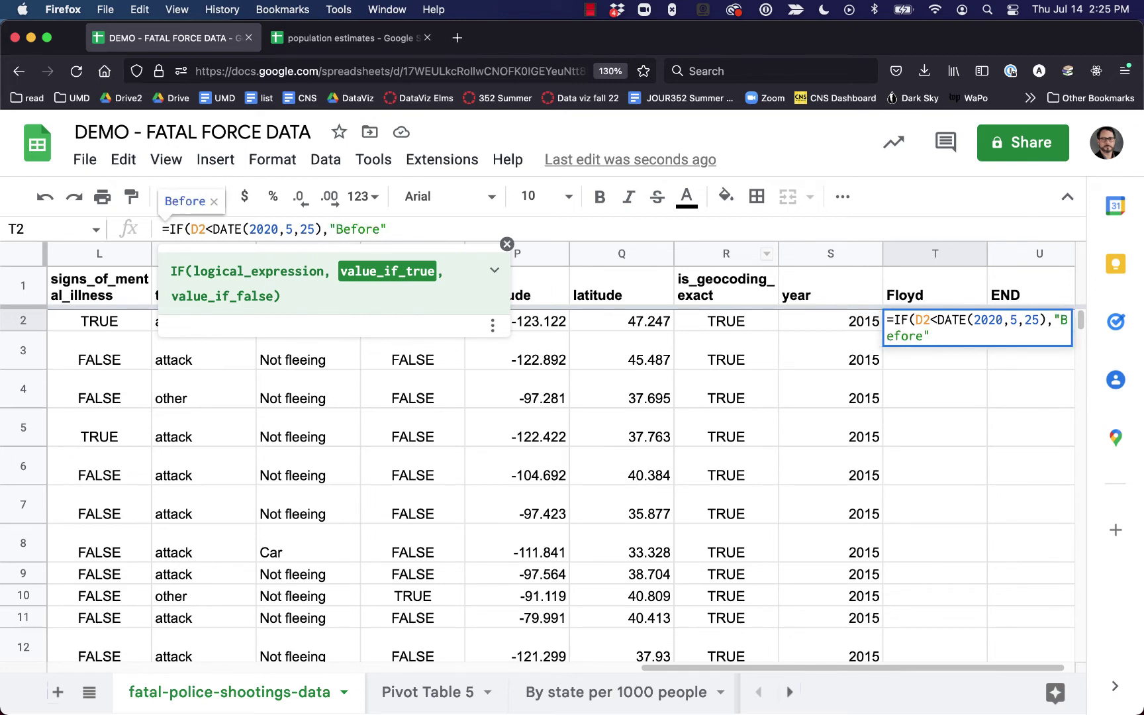
text(, "after)
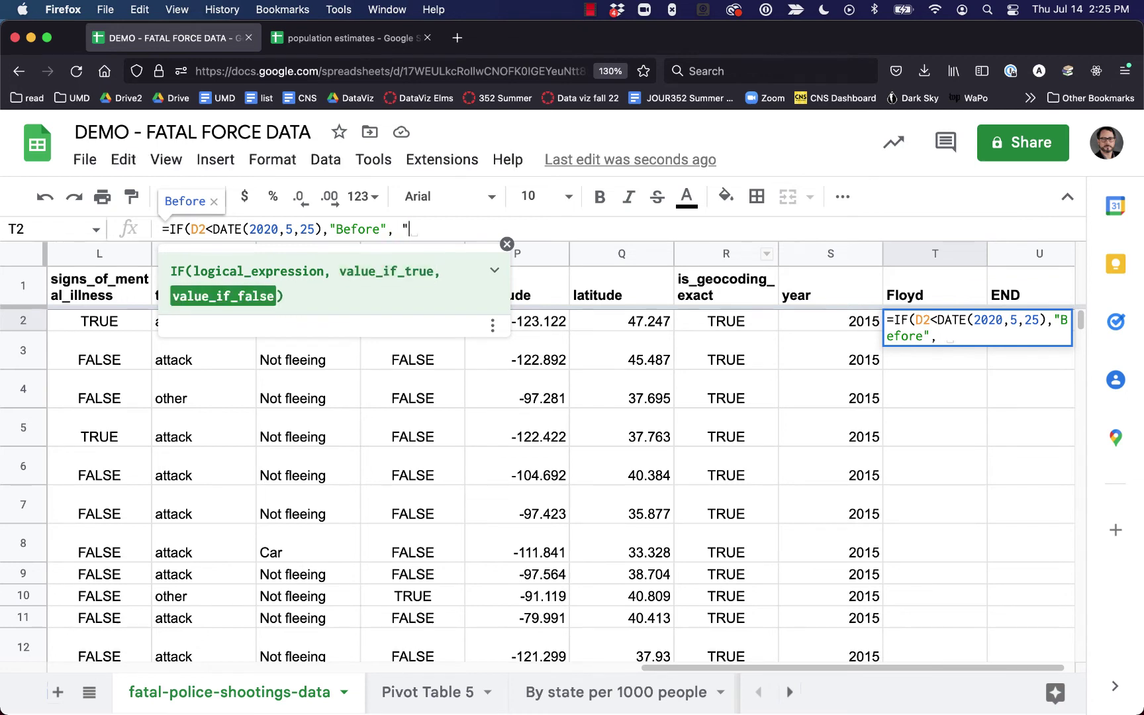
key(BackSpace)
key(BackSpace)
key(BackSpace)
key(BackSpace)
key(BackSpace)
text(After"))
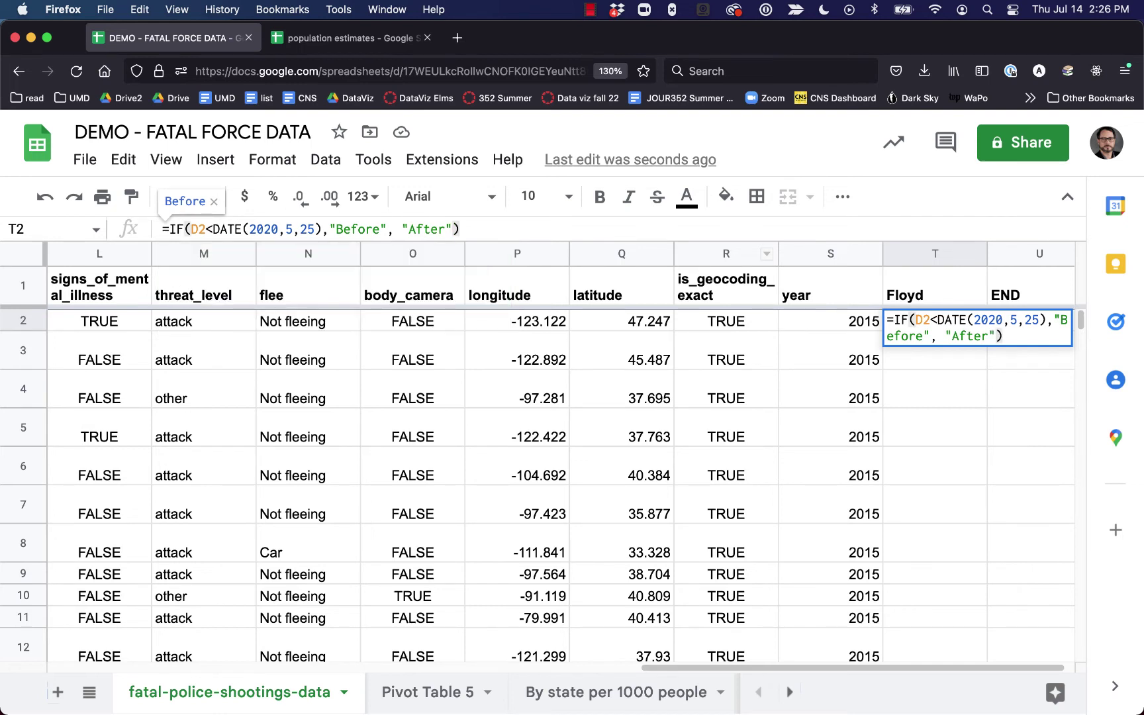
key(Return)
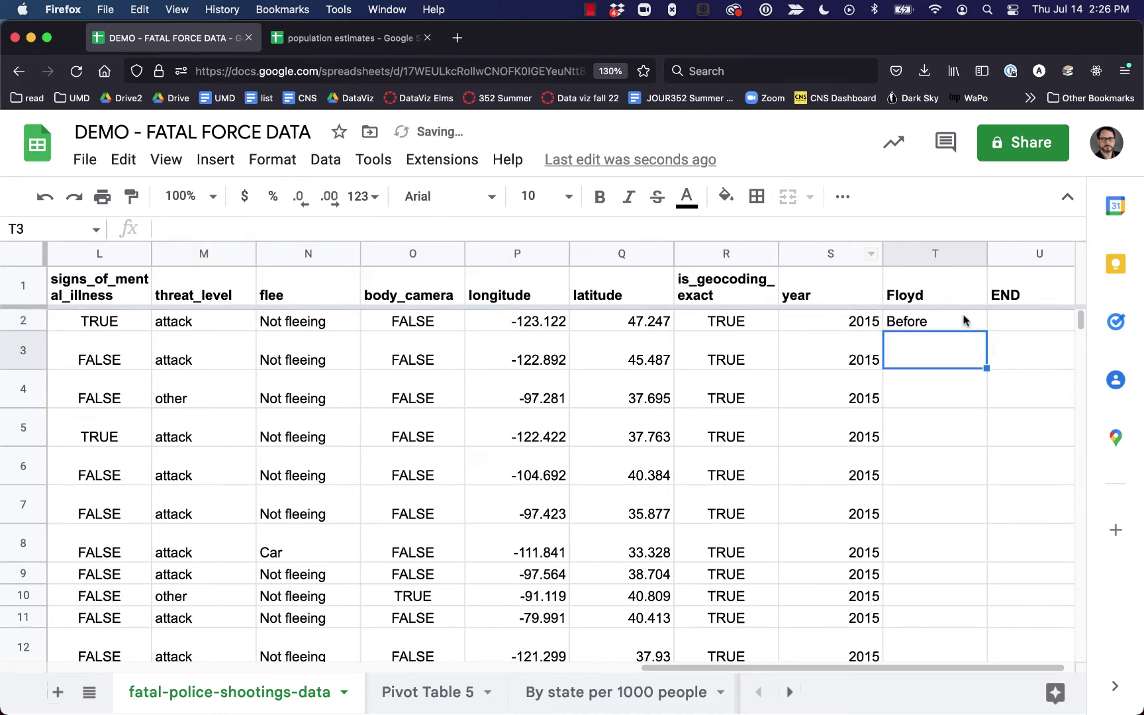
Step: Fill T2's Before/After formula down column T and spot-check the copies in T4 and T6
click(965, 324)
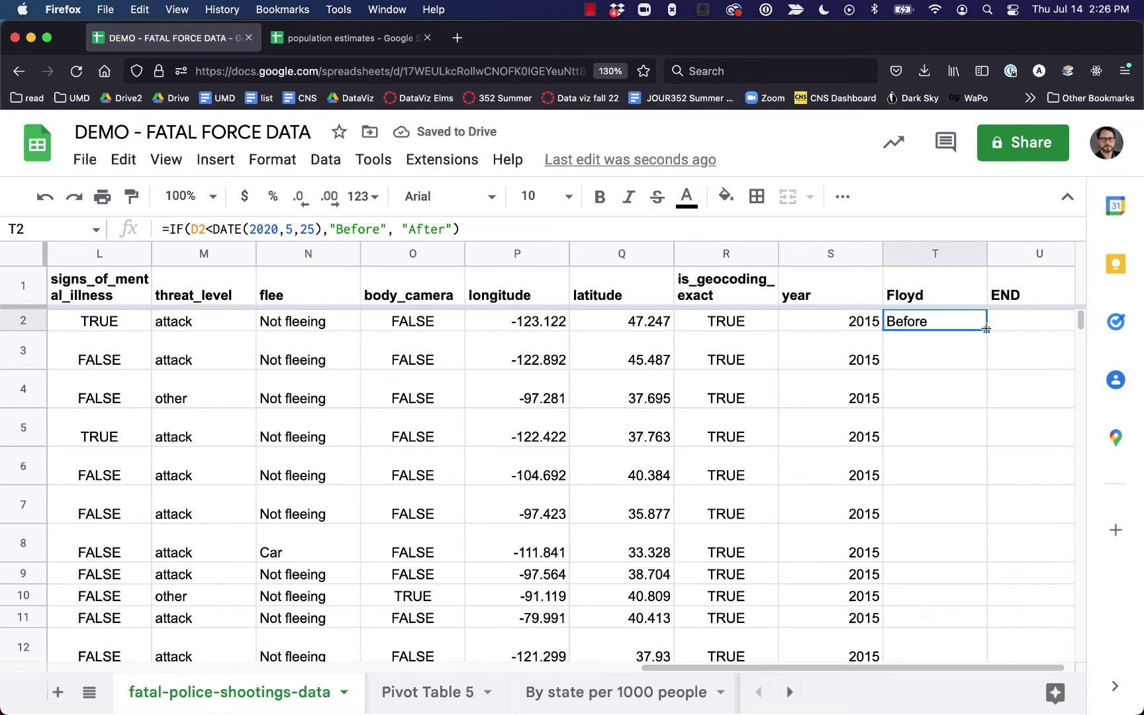
double_click(986, 329)
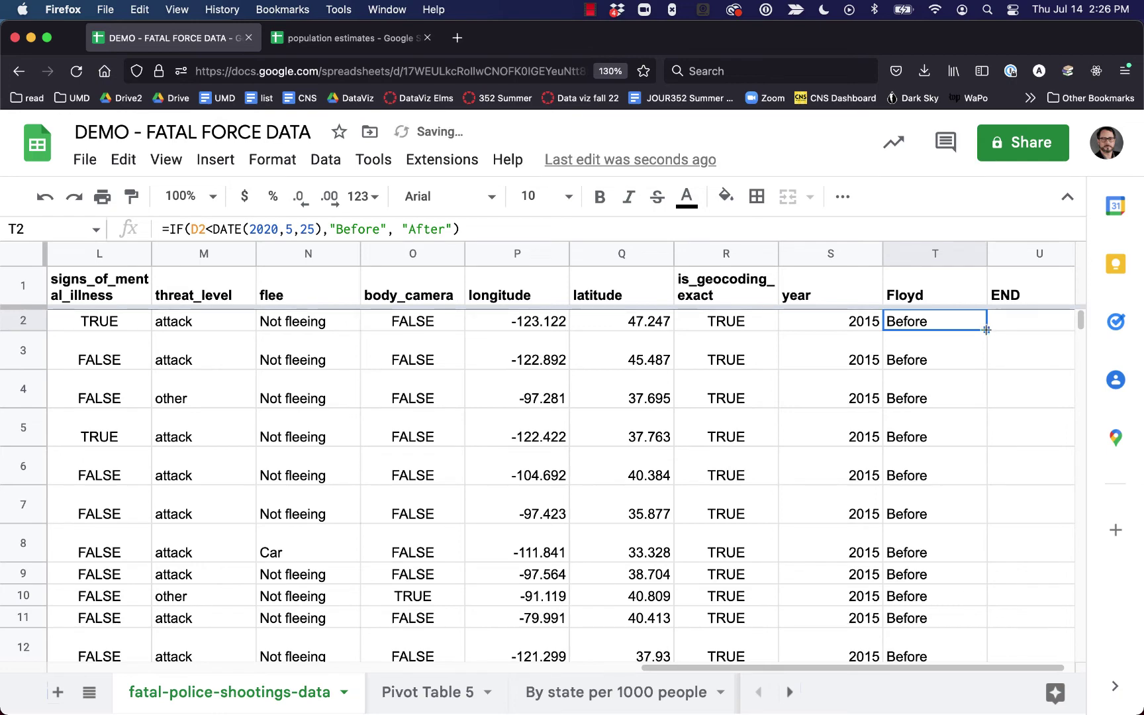
click(956, 461)
drag(789, 668, 209, 697)
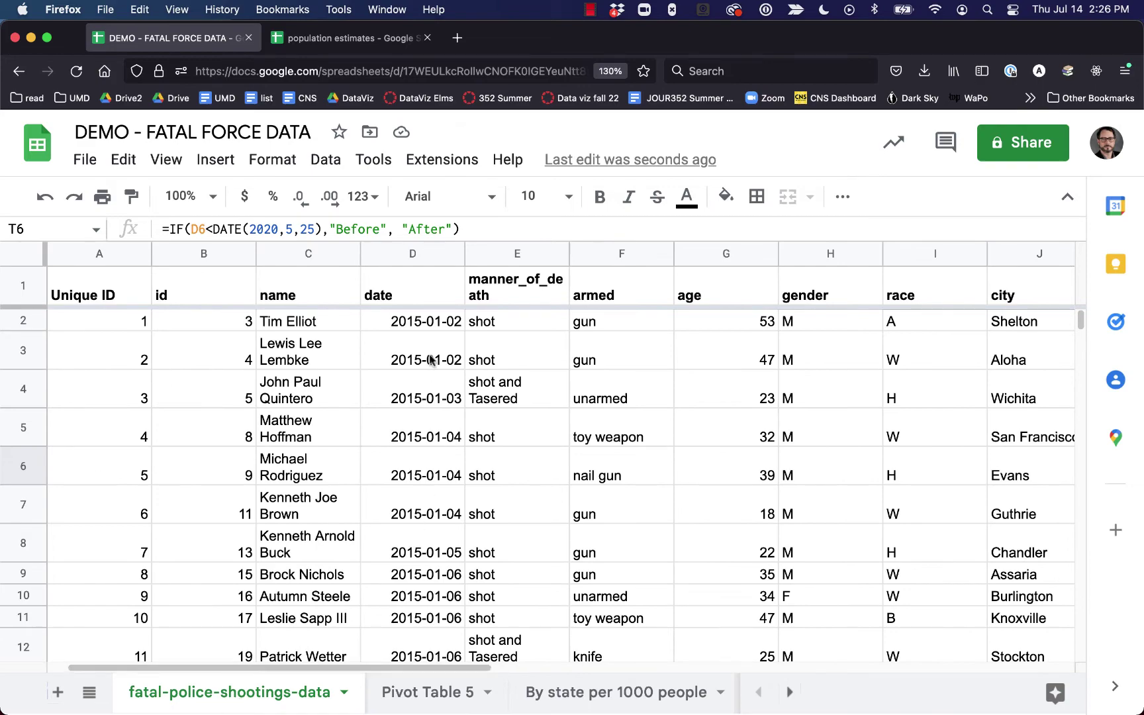
click(429, 324)
drag(418, 671, 974, 656)
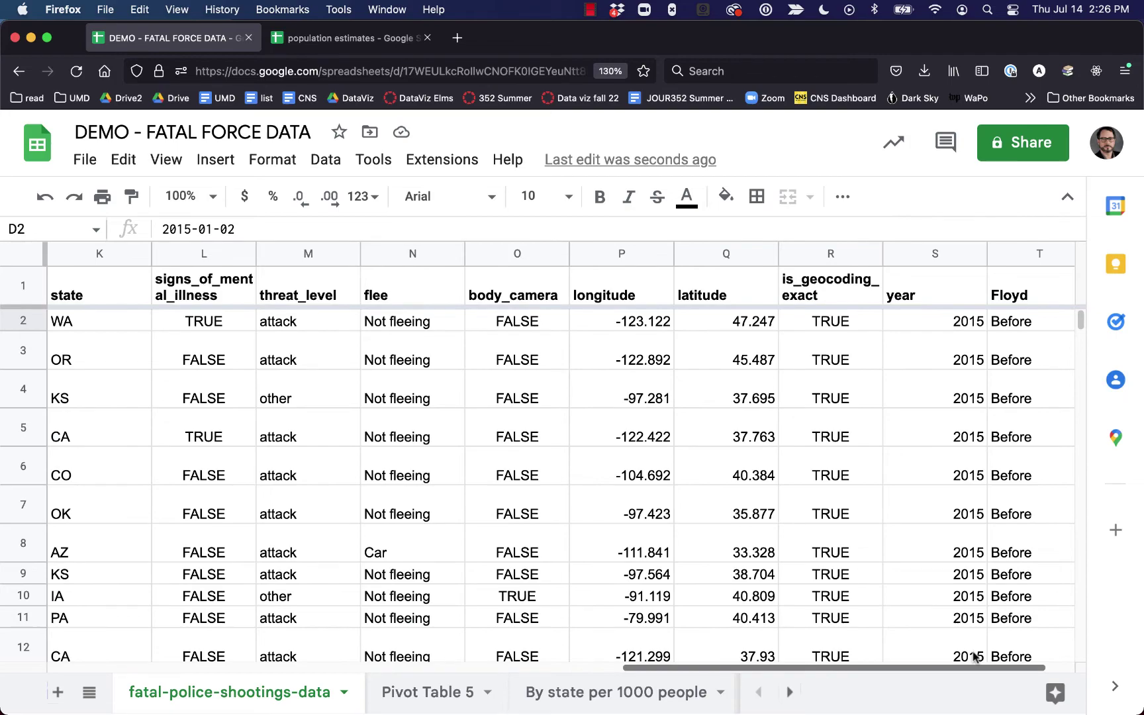
click(1020, 392)
drag(1079, 320, 1075, 589)
Step: Confirm the first After label in row 5342 matches the 2020-05-25 date in D5342
click(1027, 424)
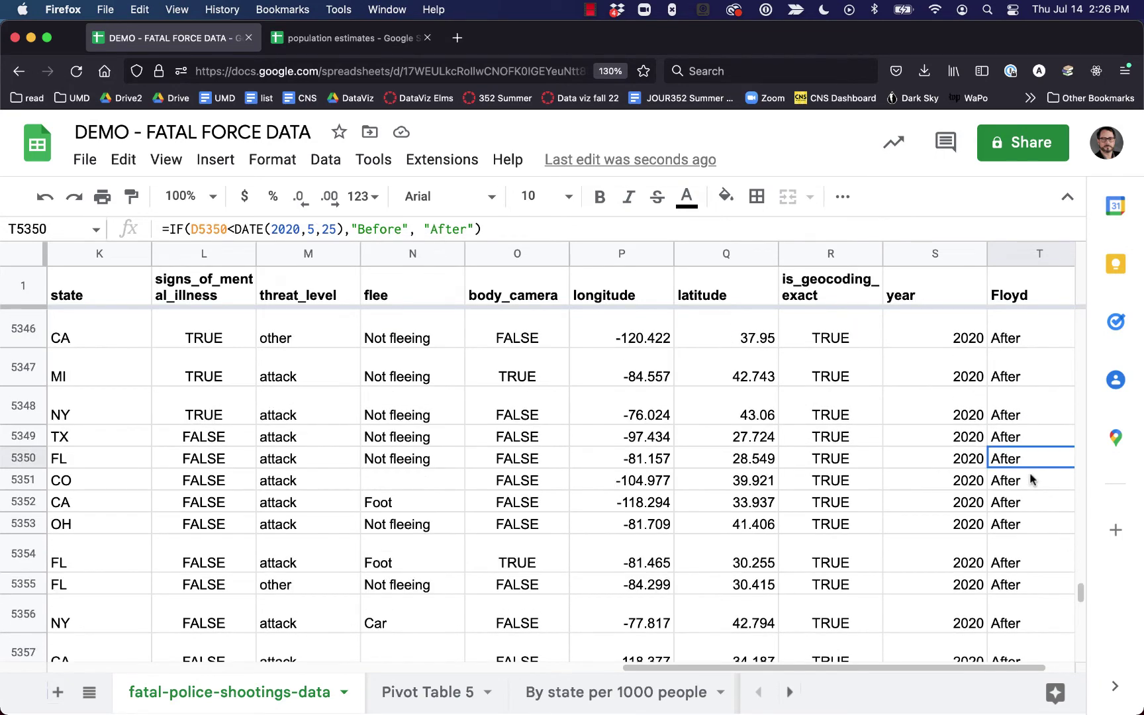
scroll(1031, 479, up, 3)
click(1023, 372)
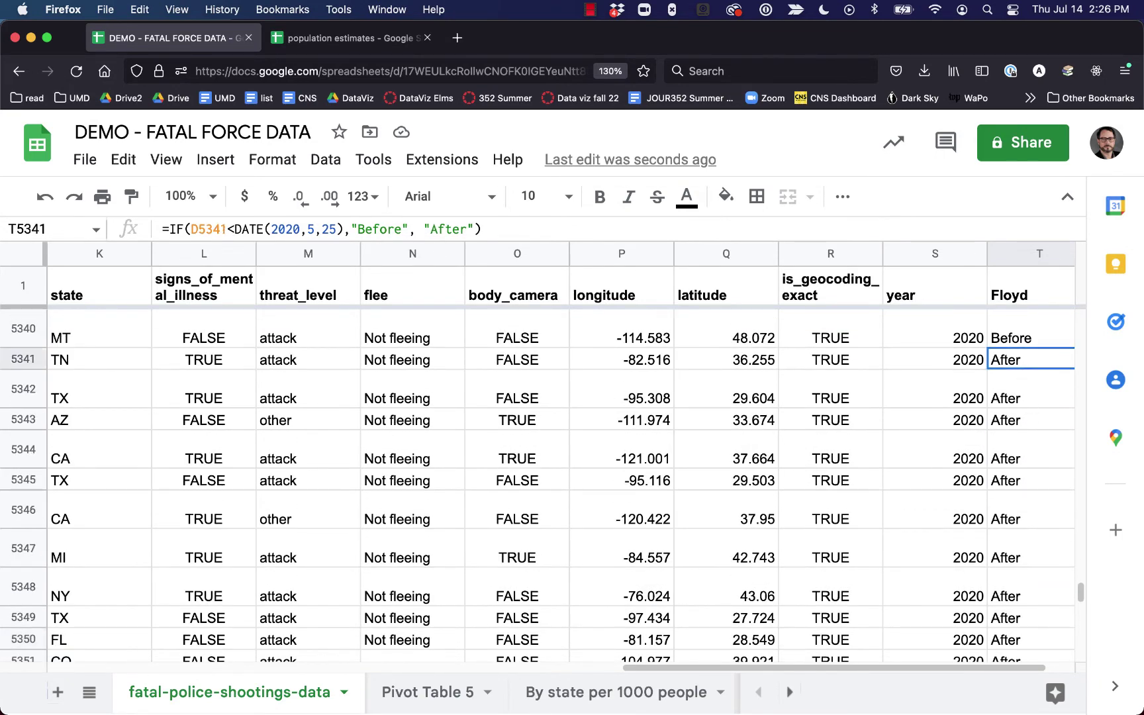
key(Down)
key(Left)
key(Left)
key(Left)
key(Left)
key(Left)
key(Left)
key(Left)
key(Left)
key(Left)
key(Left)
key(Left)
key(Left)
key(Left)
key(Left)
key(Left)
key(Left)
key(Left)
key(Left)
key(Right)
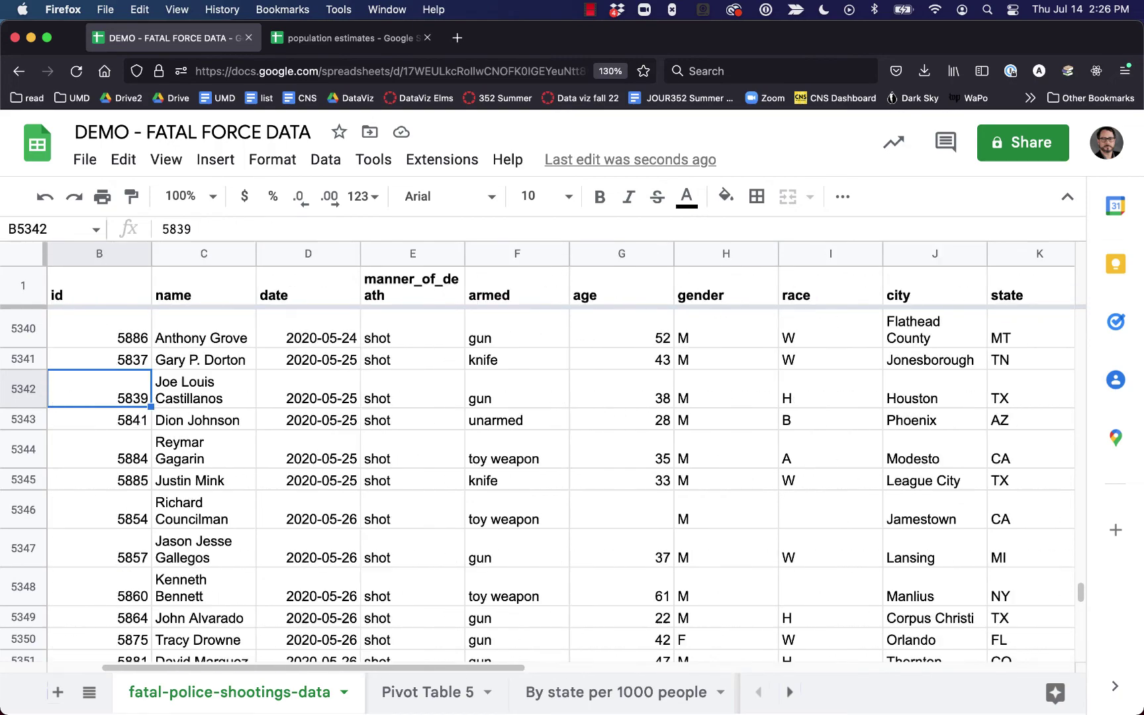
key(Right)
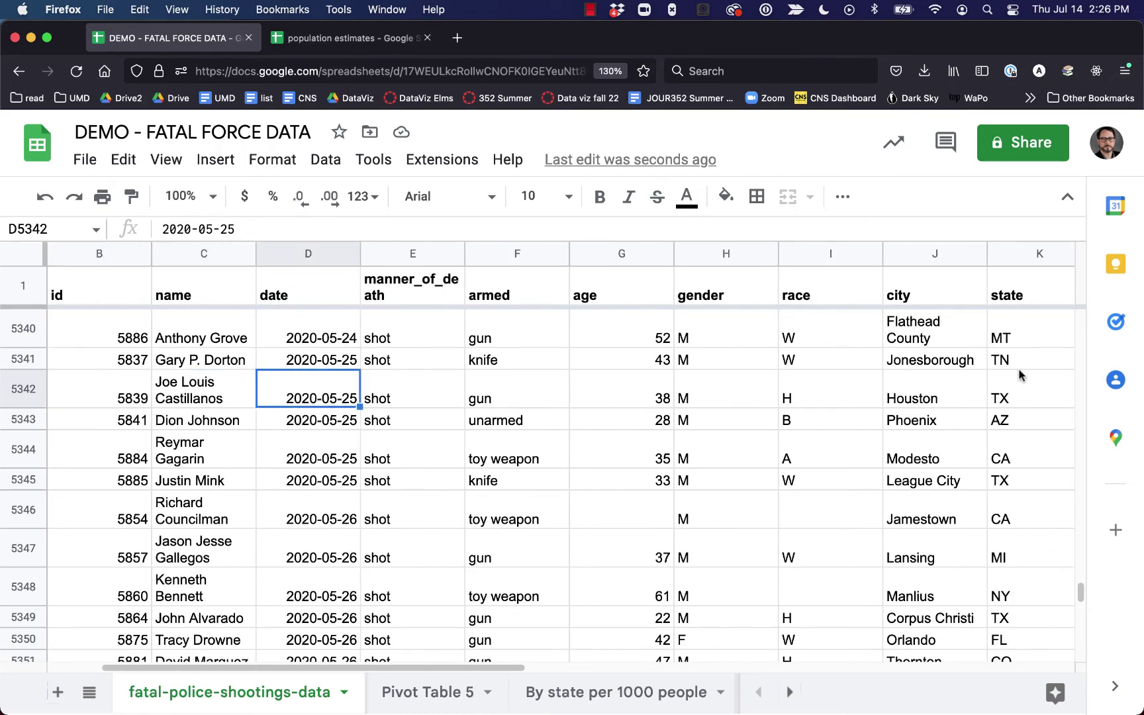
Step: Undo the fill-down with Cmd+Z, leaving only T2's formula
drag(517, 667, 1065, 674)
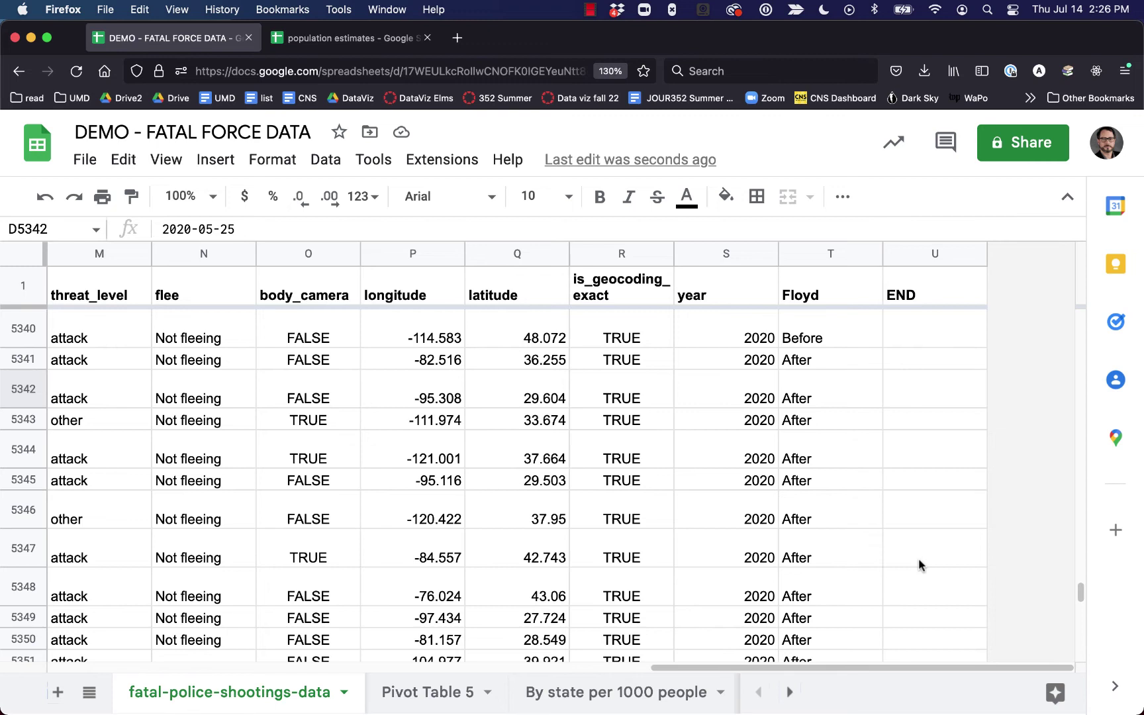
scroll(918, 561, up, 1)
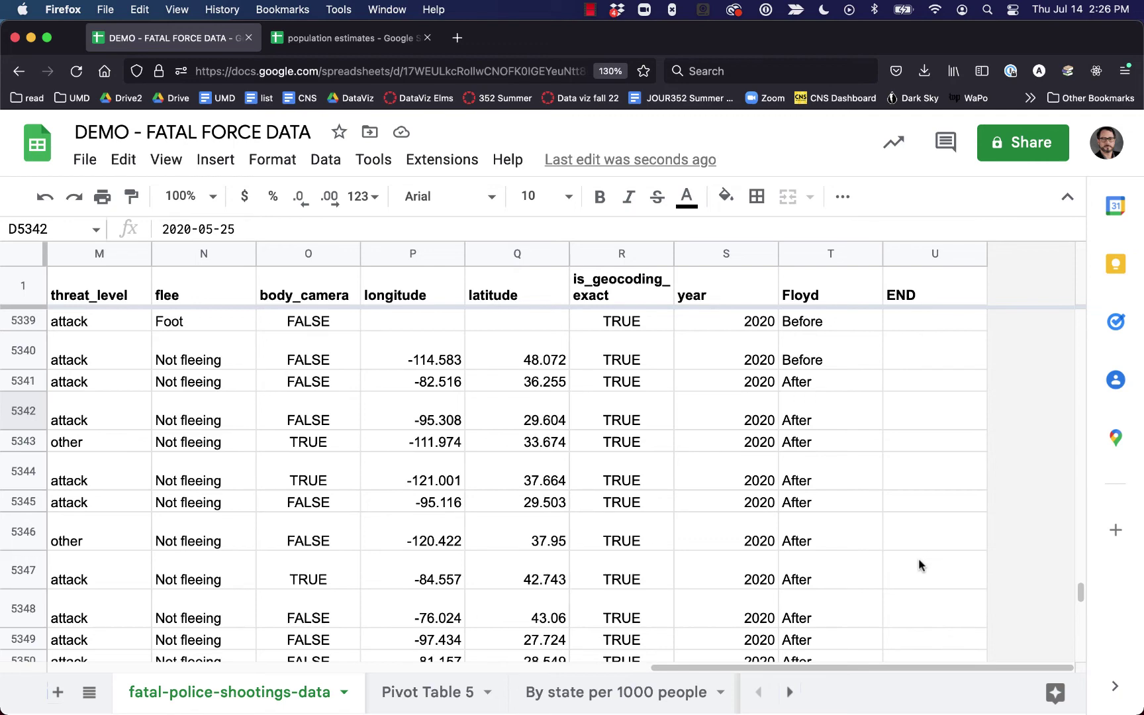
scroll(842, 497, up, 10)
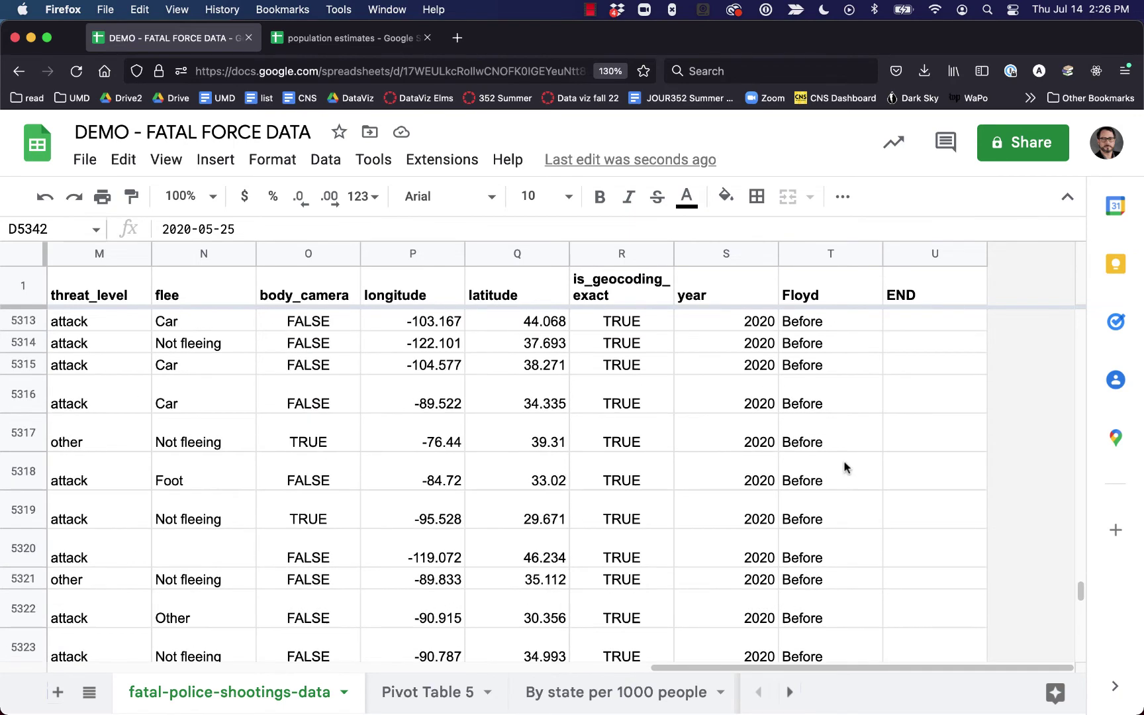
key(super+z)
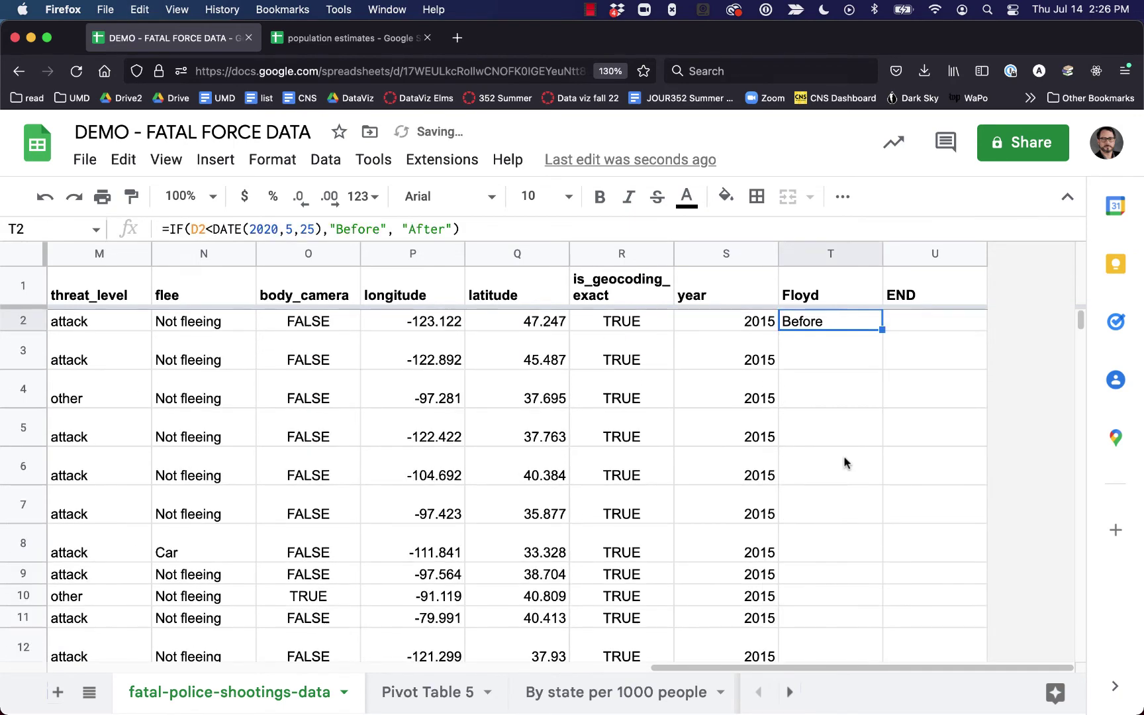
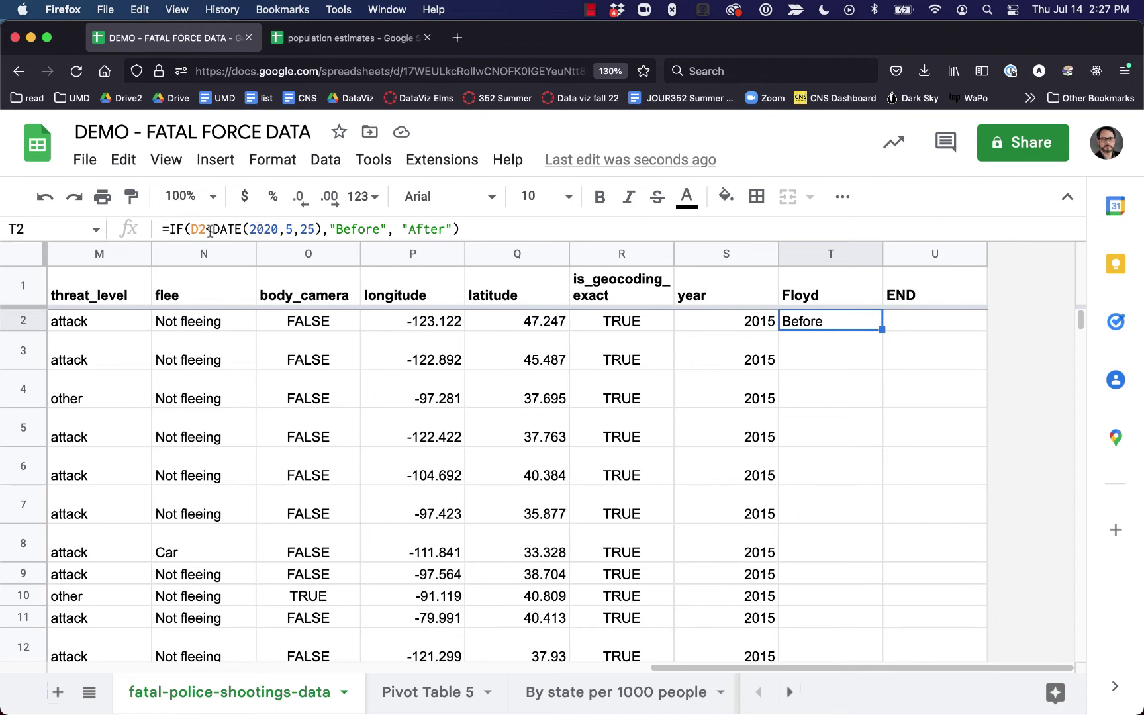
Step: Rewrite T2 as =IF(AND(D2>DATE(2020,5,25),I2="B"),"yes","no")
click(192, 230)
drag(463, 230, 192, 229)
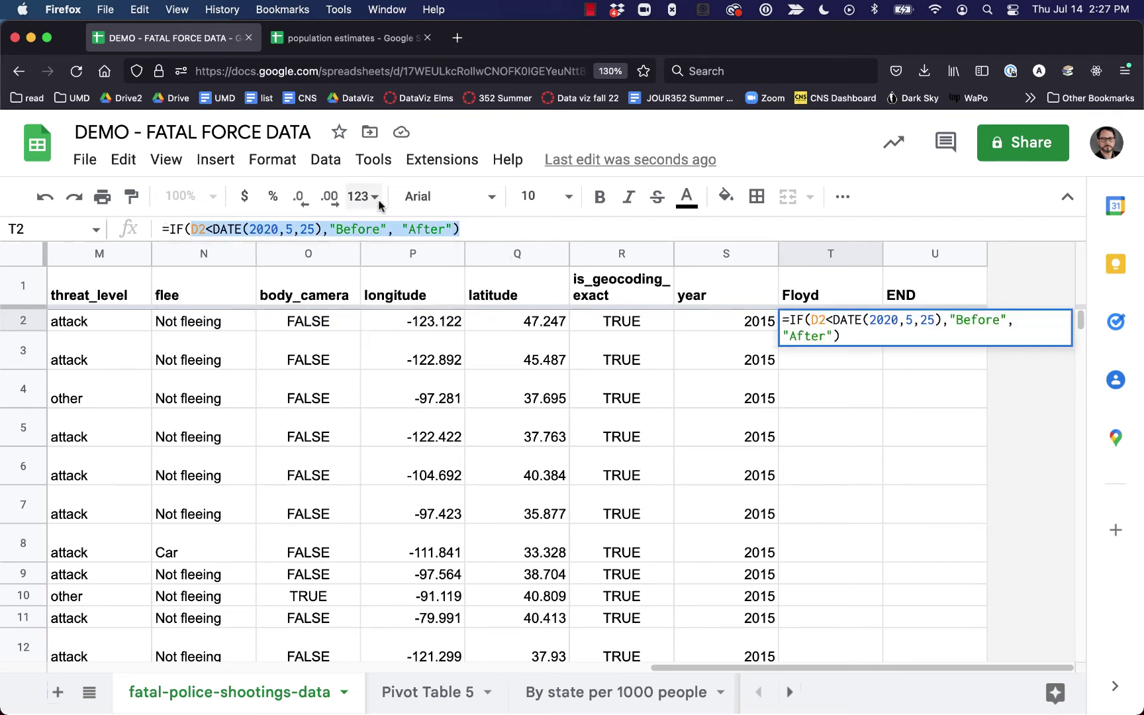
key(BackSpace)
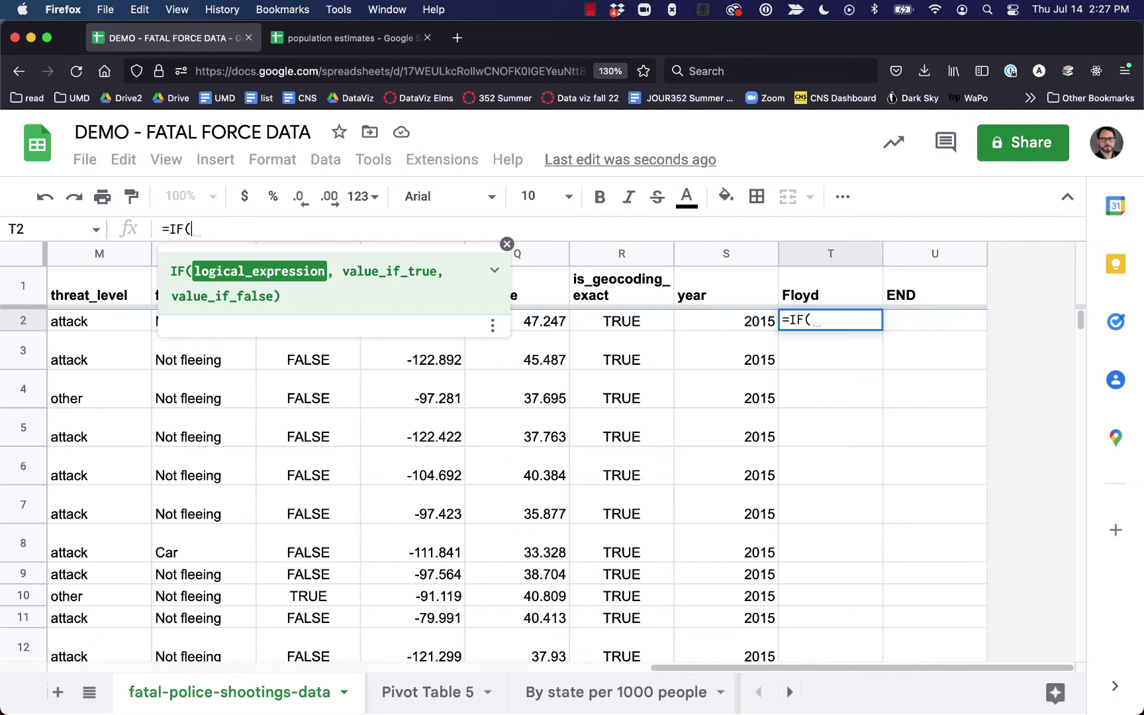
text(AND)
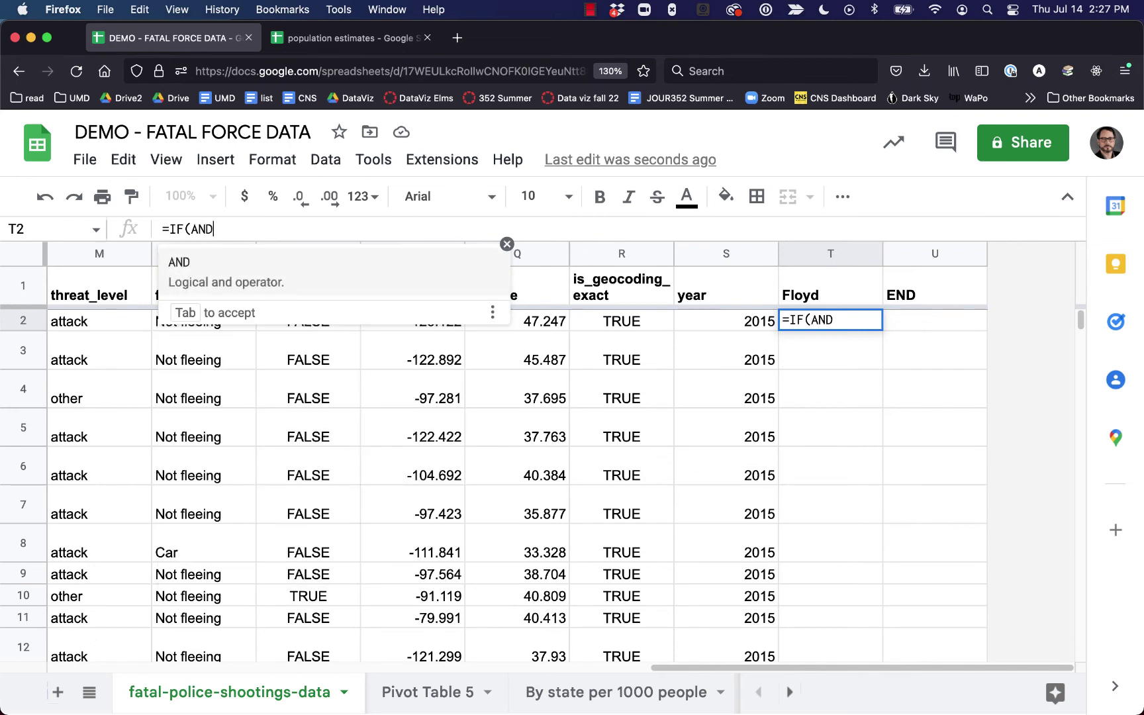
text(()
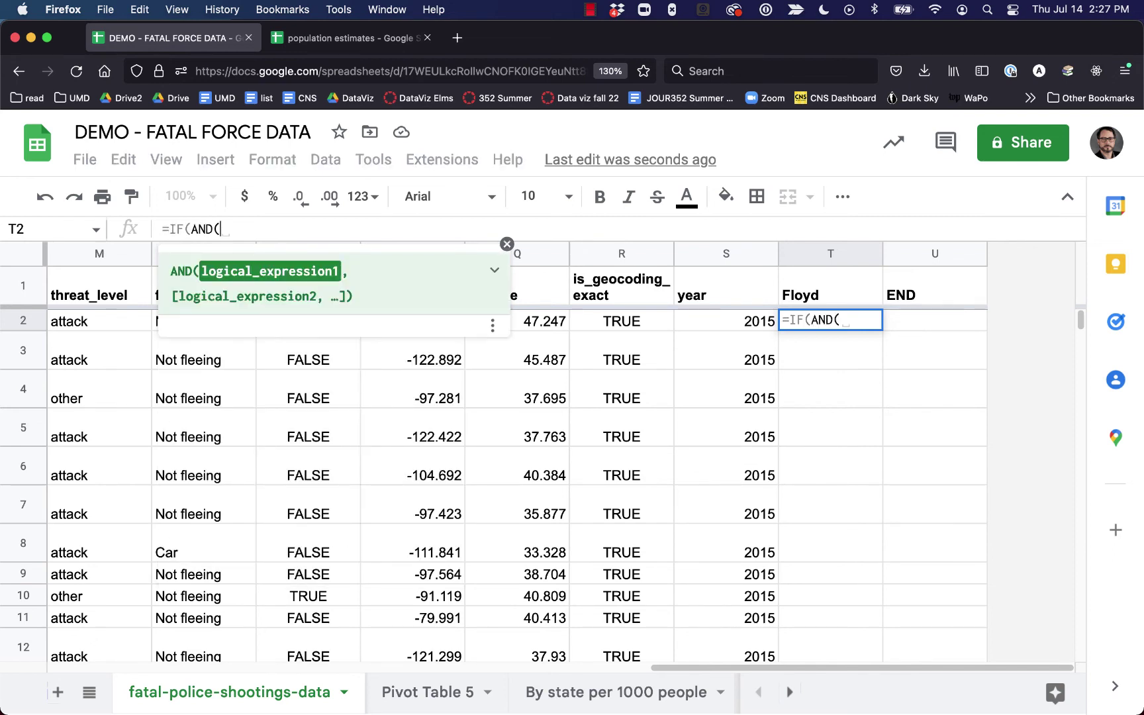
text(D2)
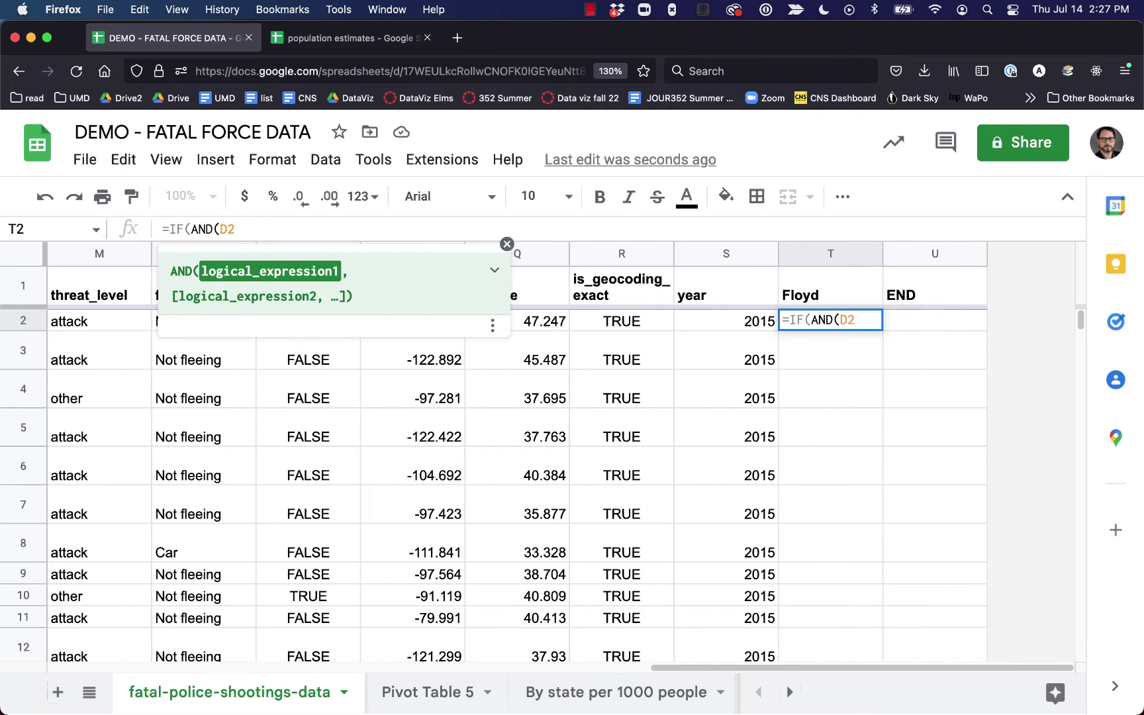
text(>DATE(2020,5)
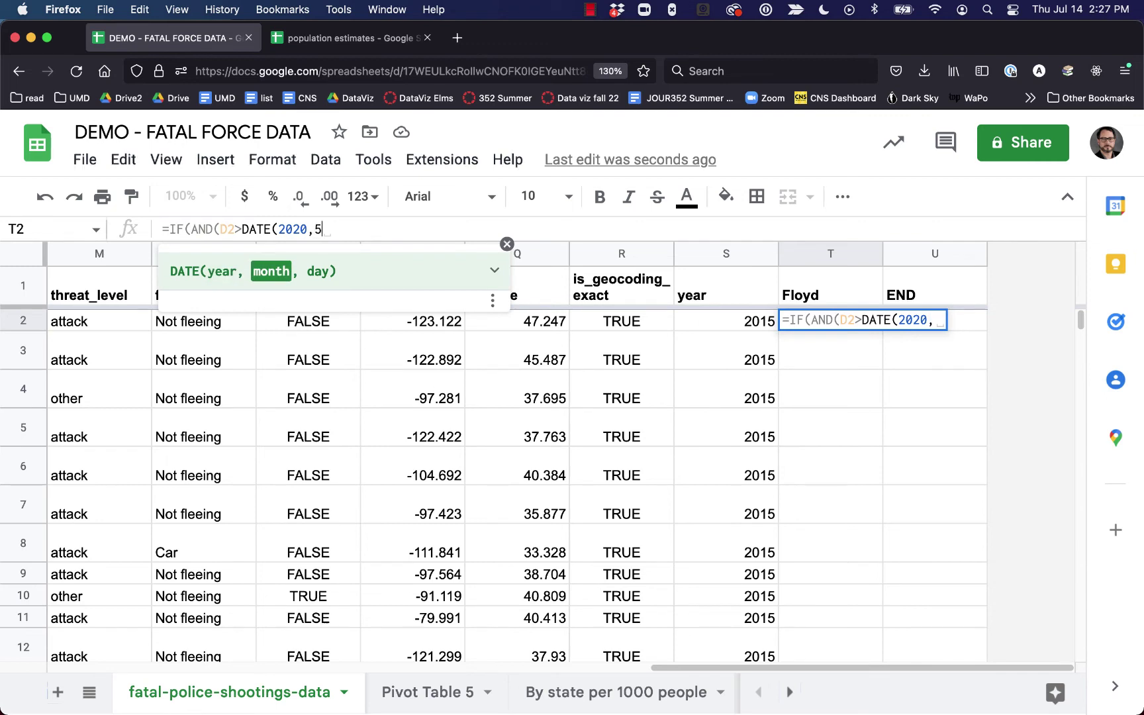
text(,25)
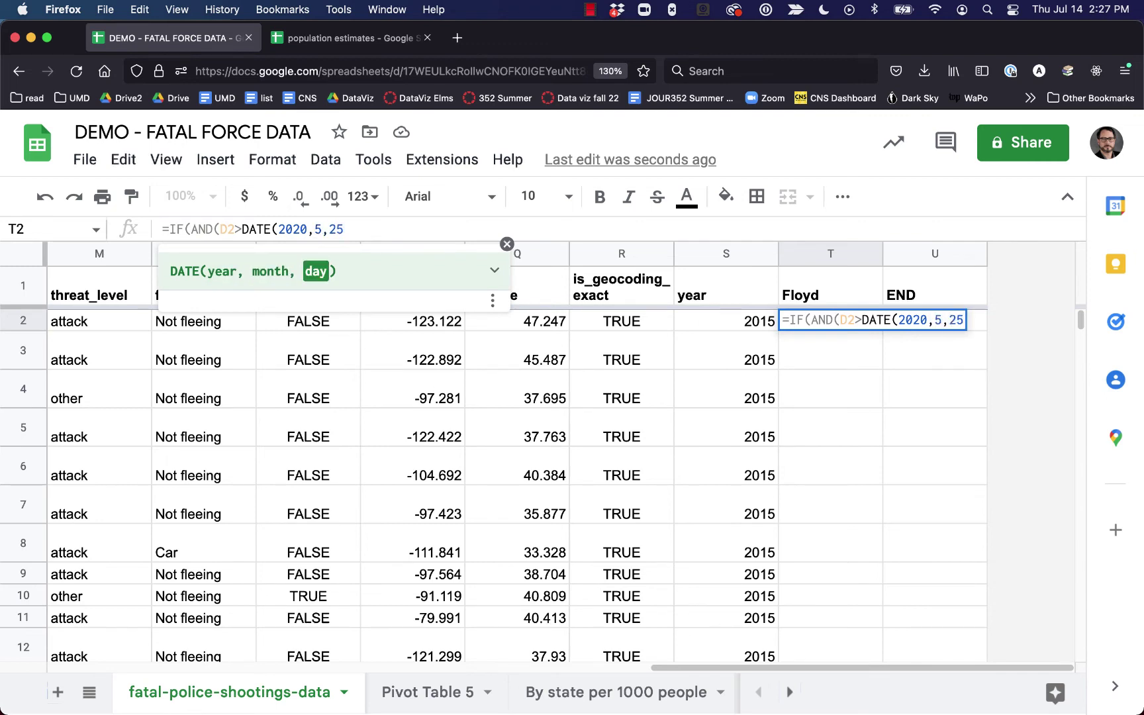
text(),)
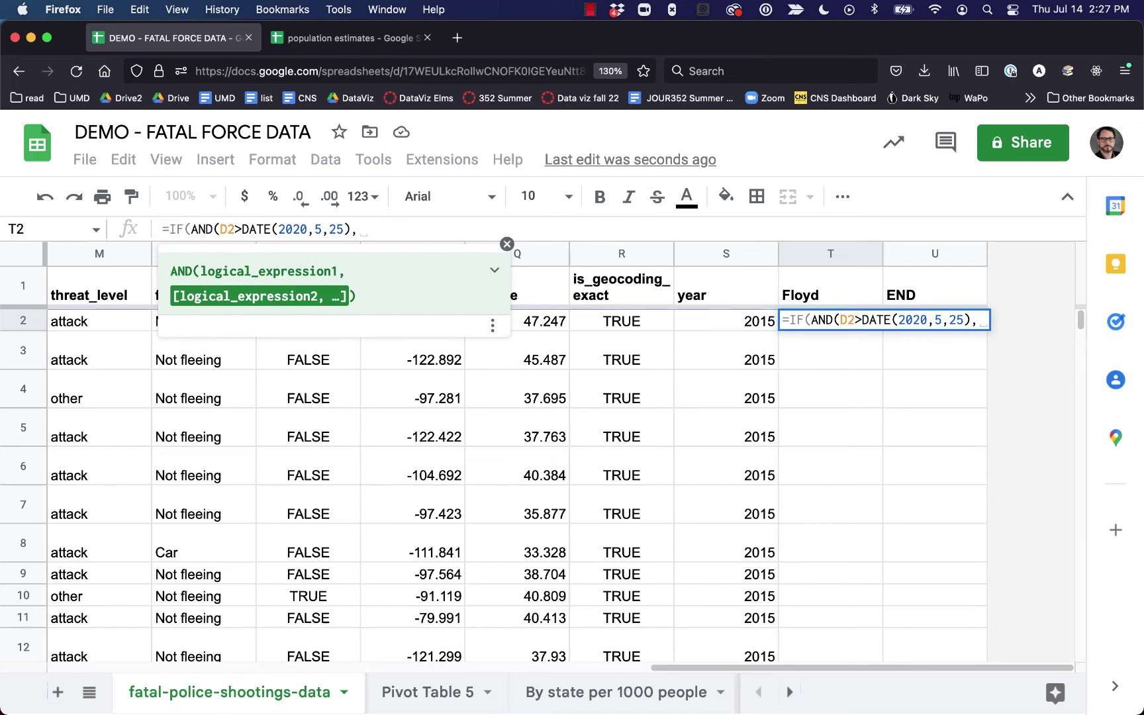
text(I2)
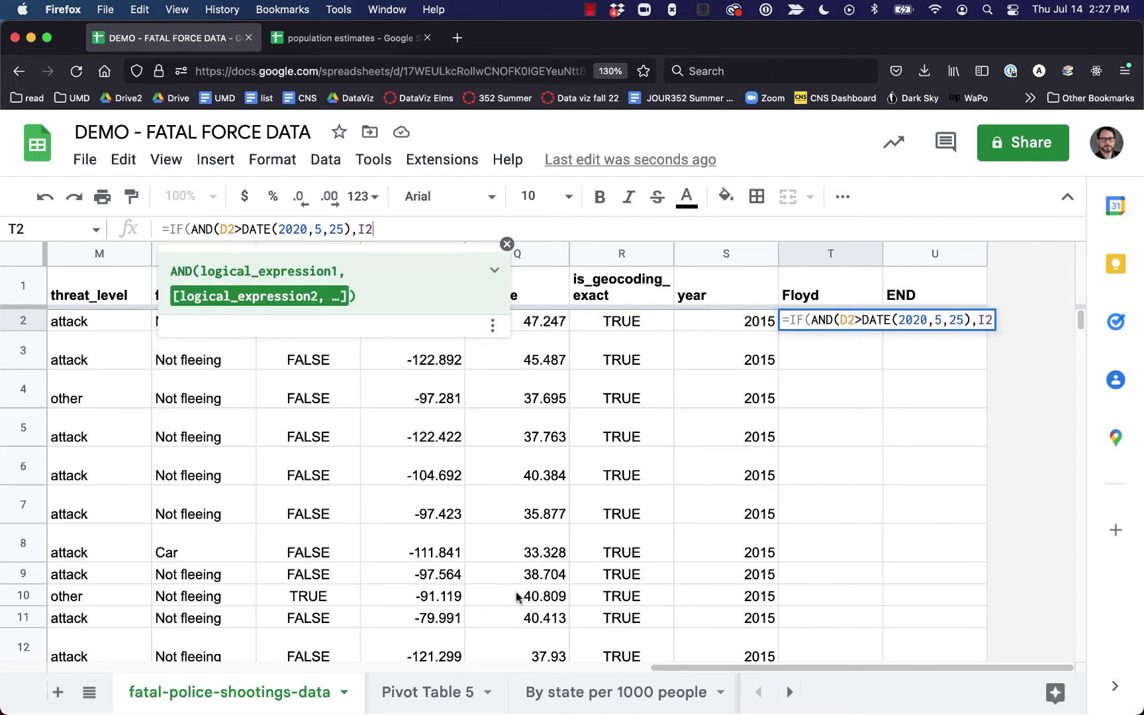
drag(678, 669, 552, 669)
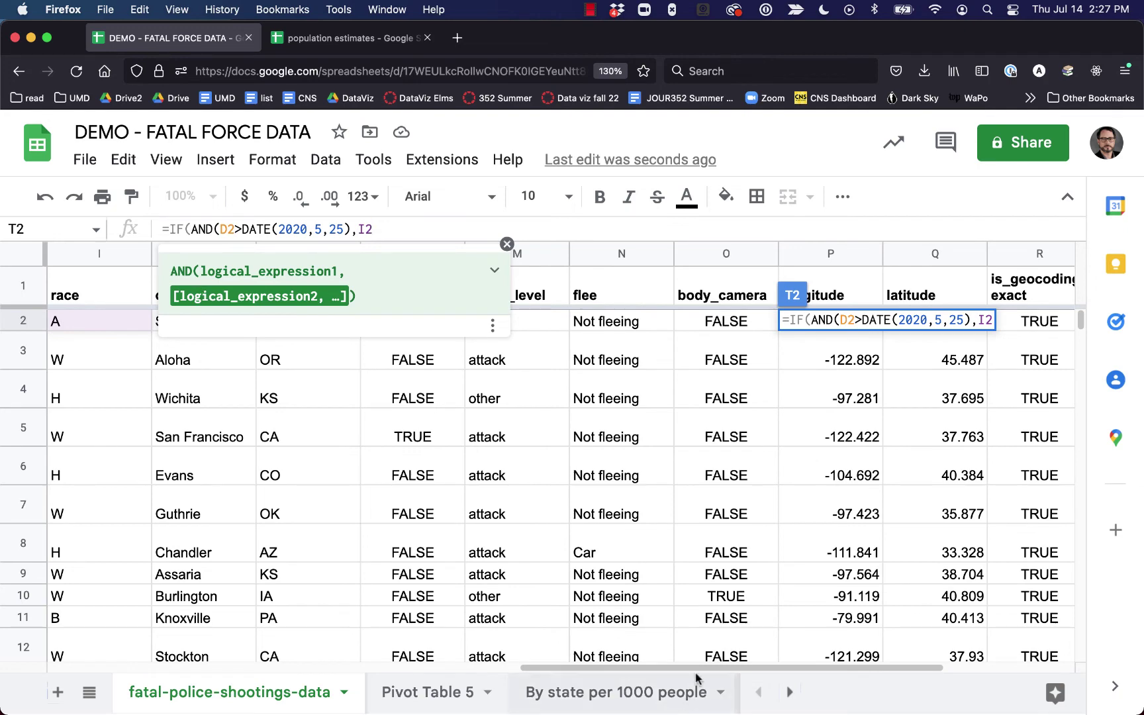
drag(695, 666, 980, 678)
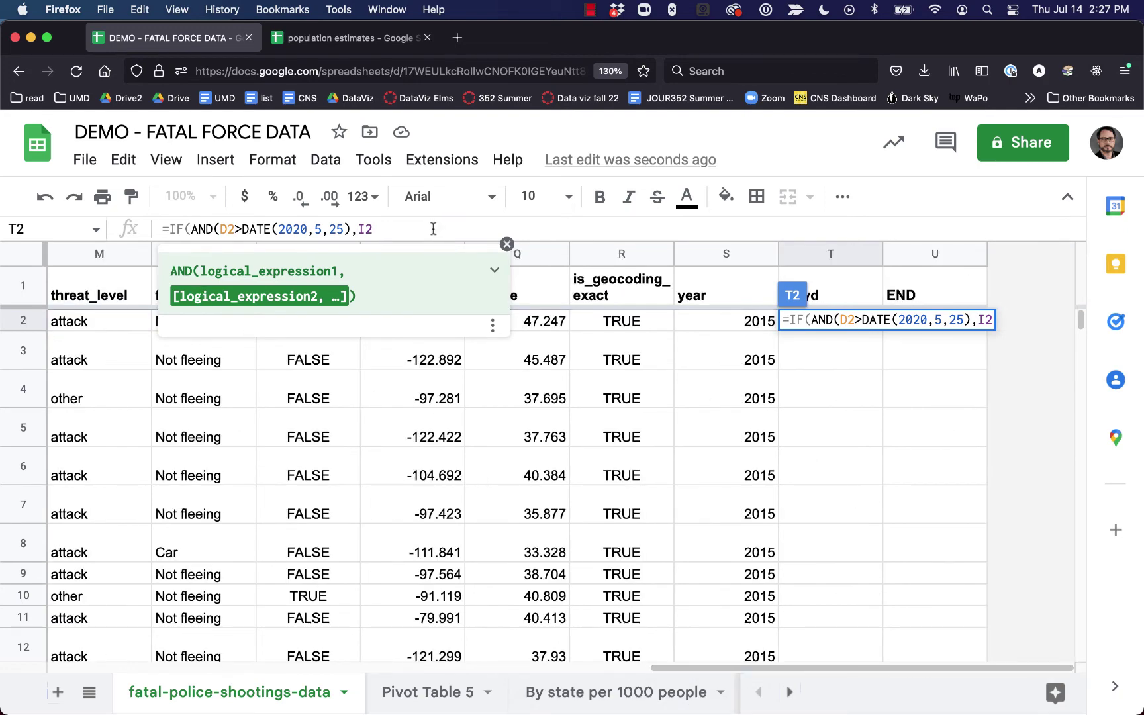
text(= "B)
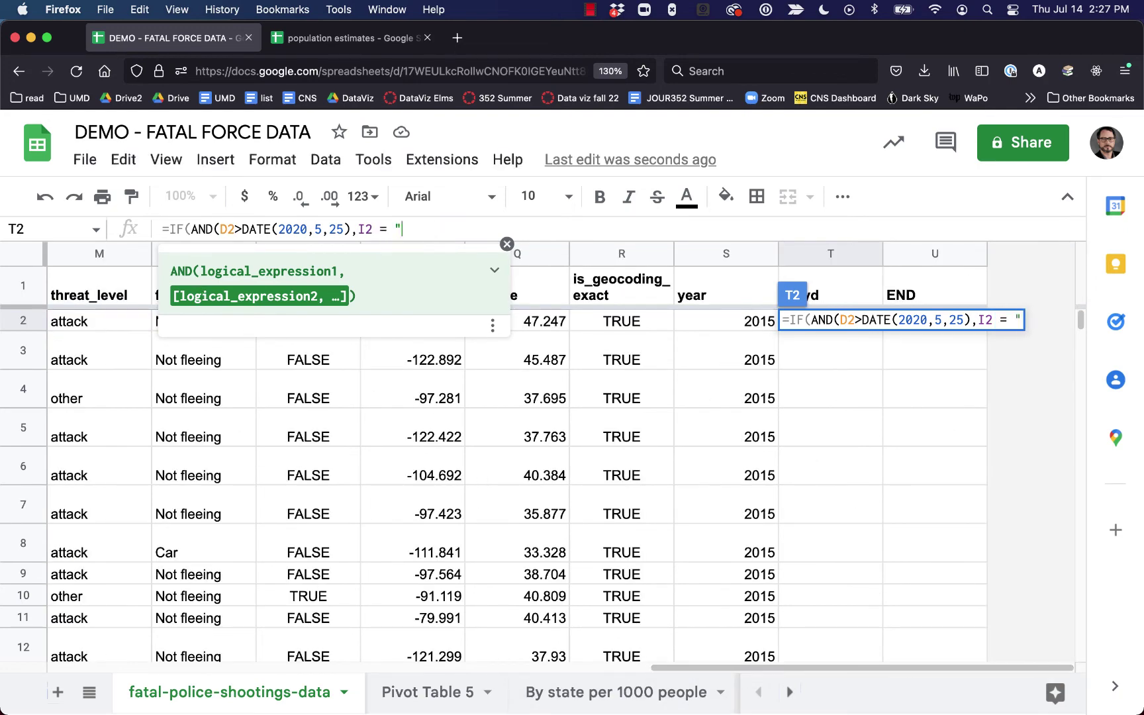
text("))
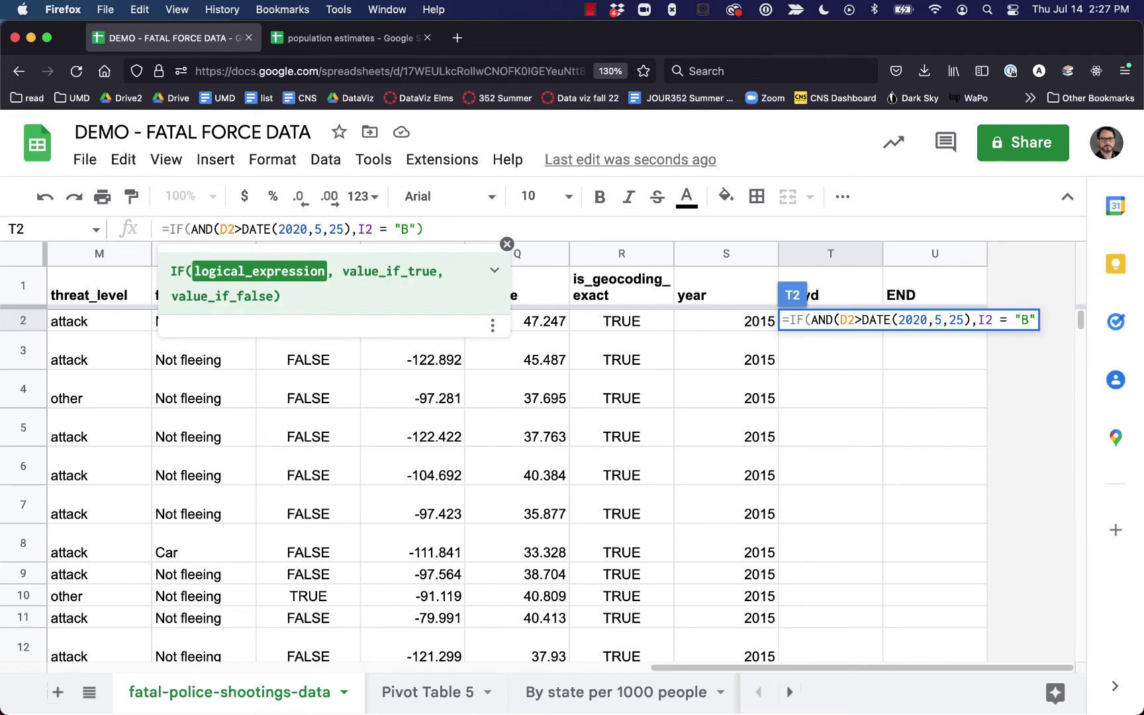
text(, )
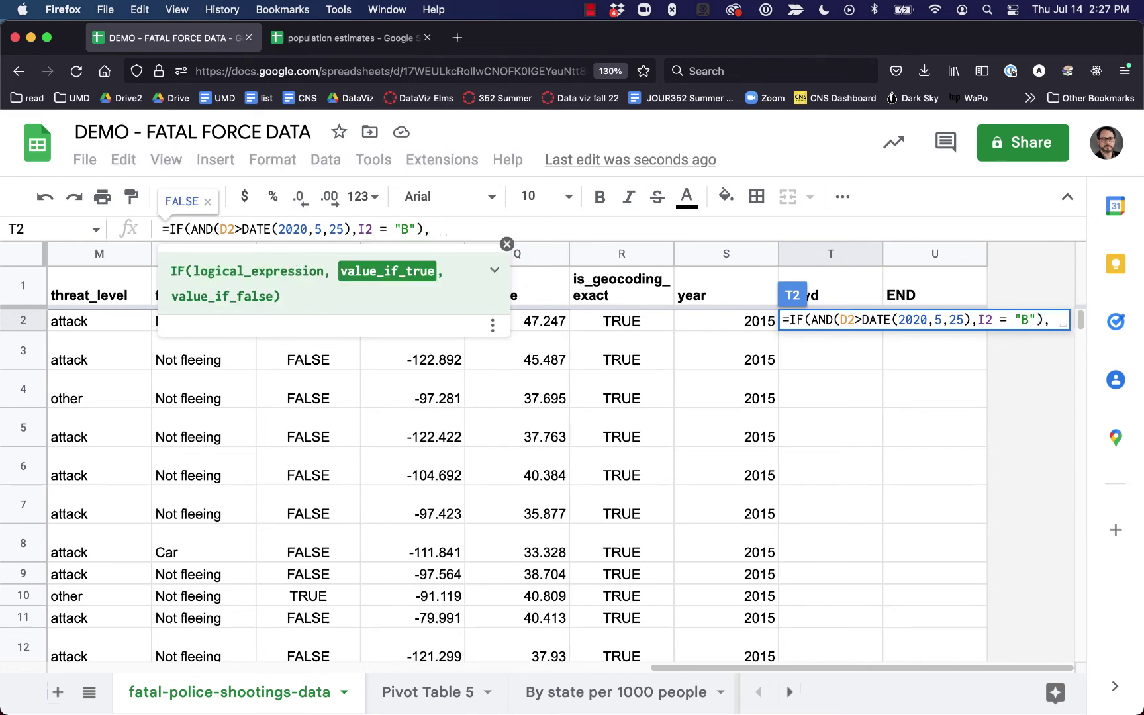
text("yes")
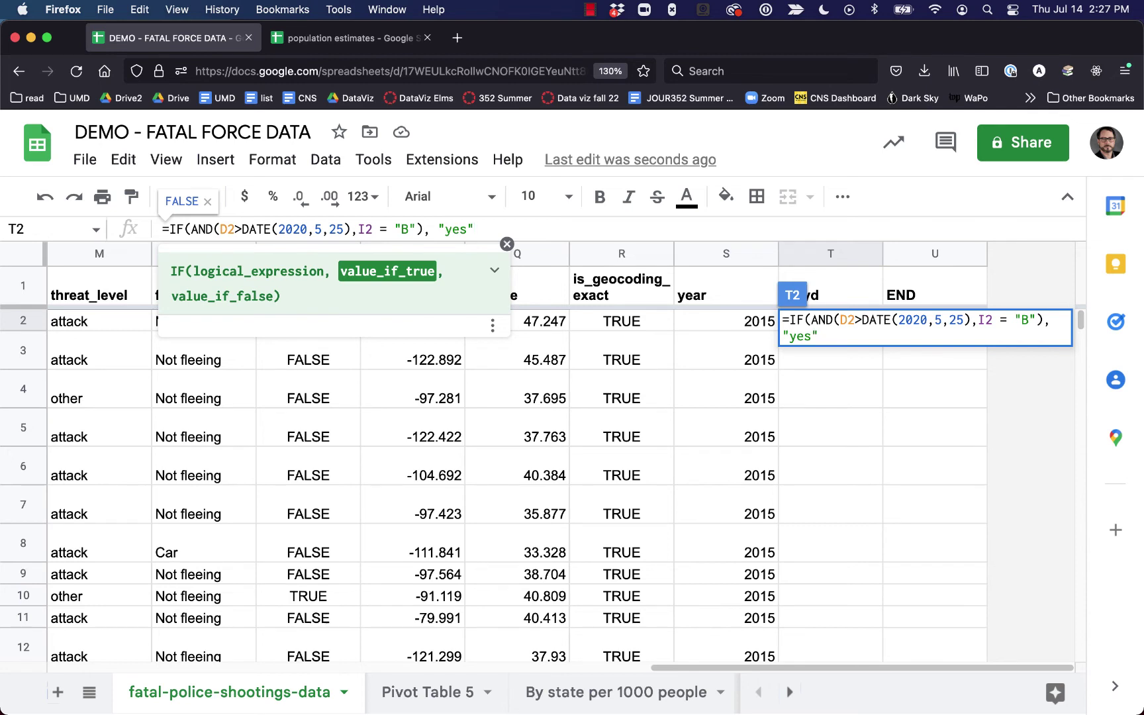
text(,)
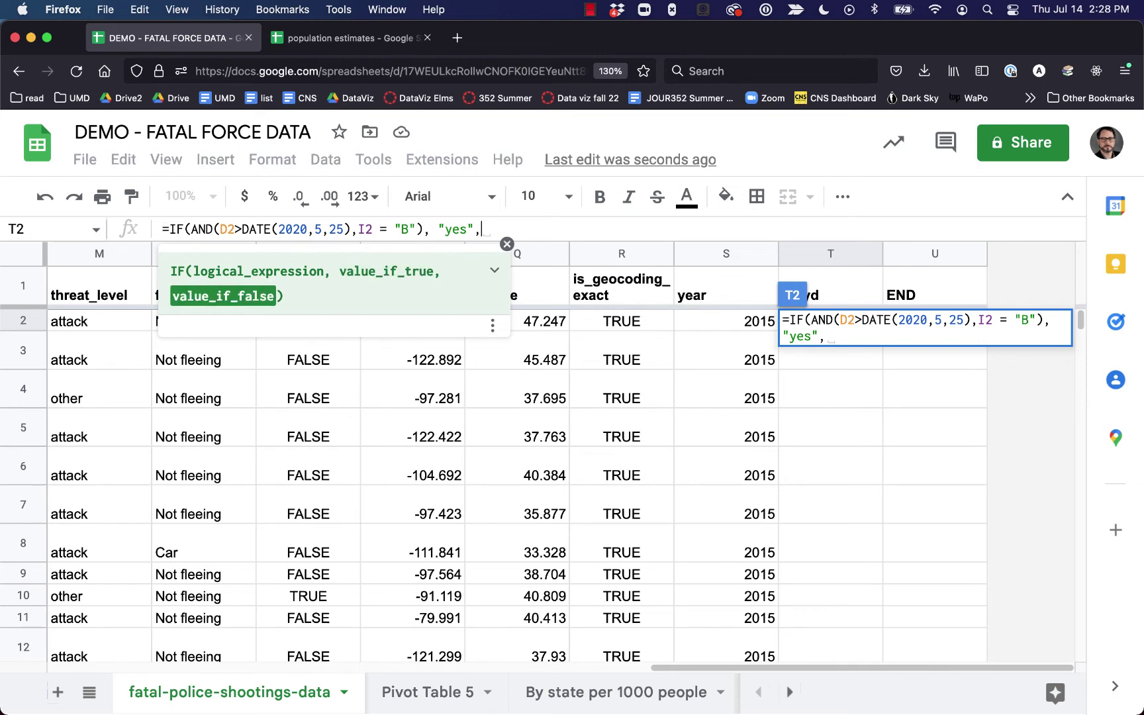
text("no)
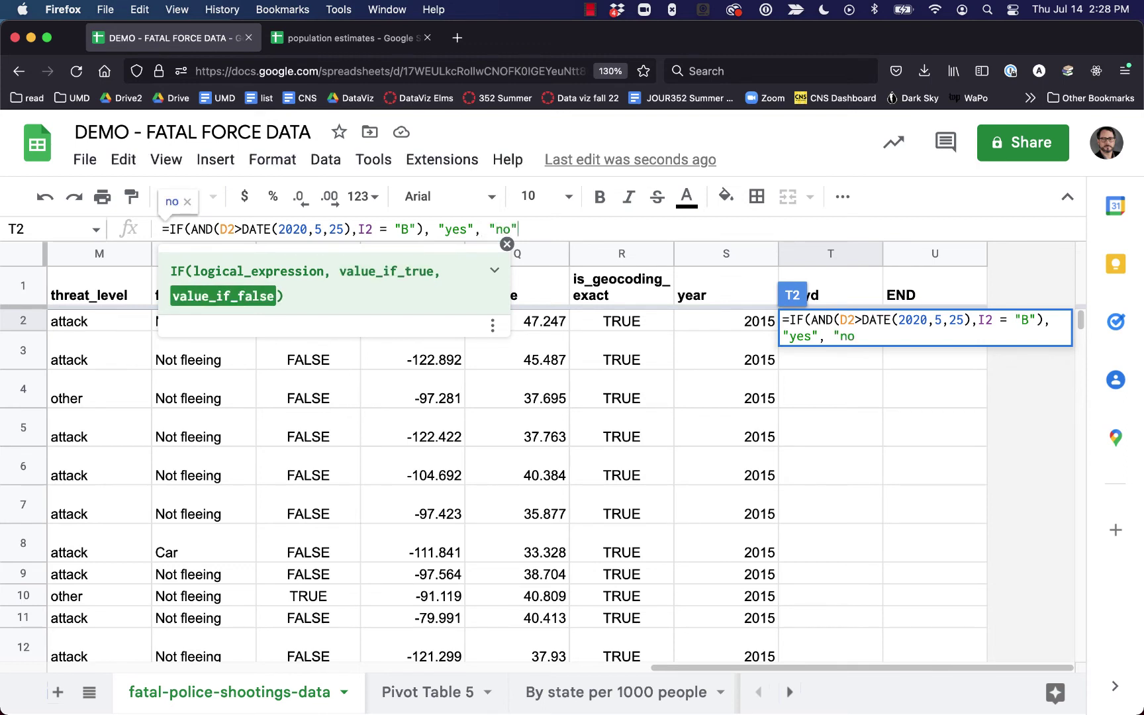
text())
key(Return)
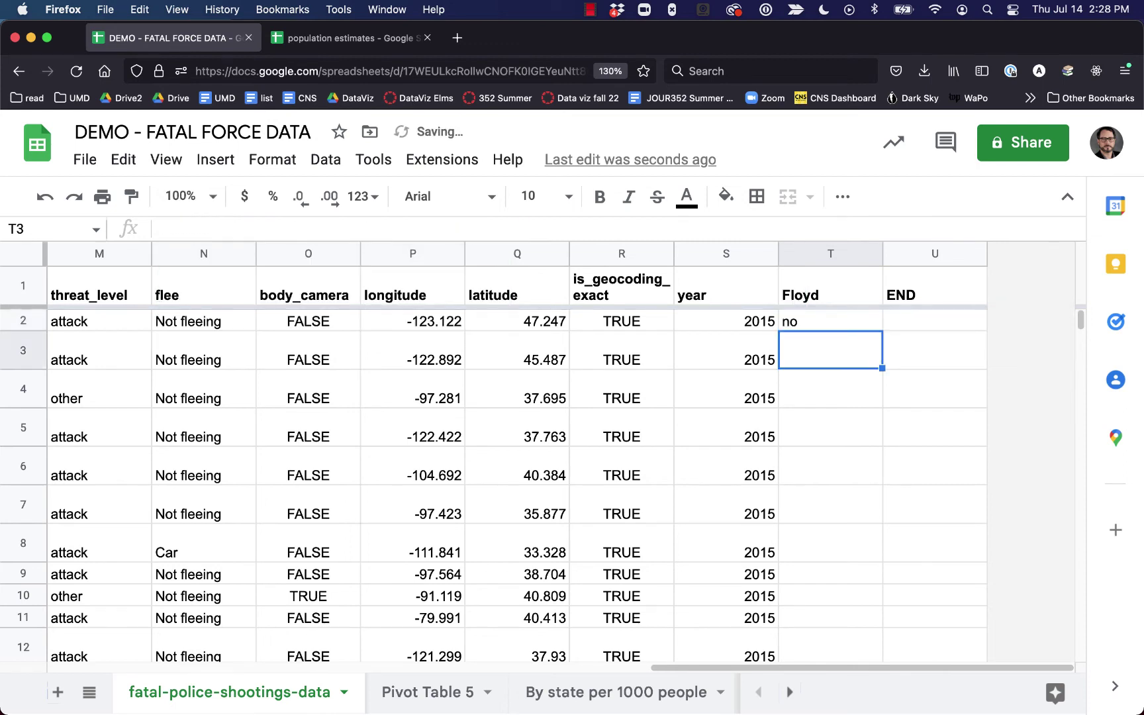
Step: Retitle column T 'After Floyd and black' and fill the T2 formula down the column
click(850, 322)
double_click(825, 291)
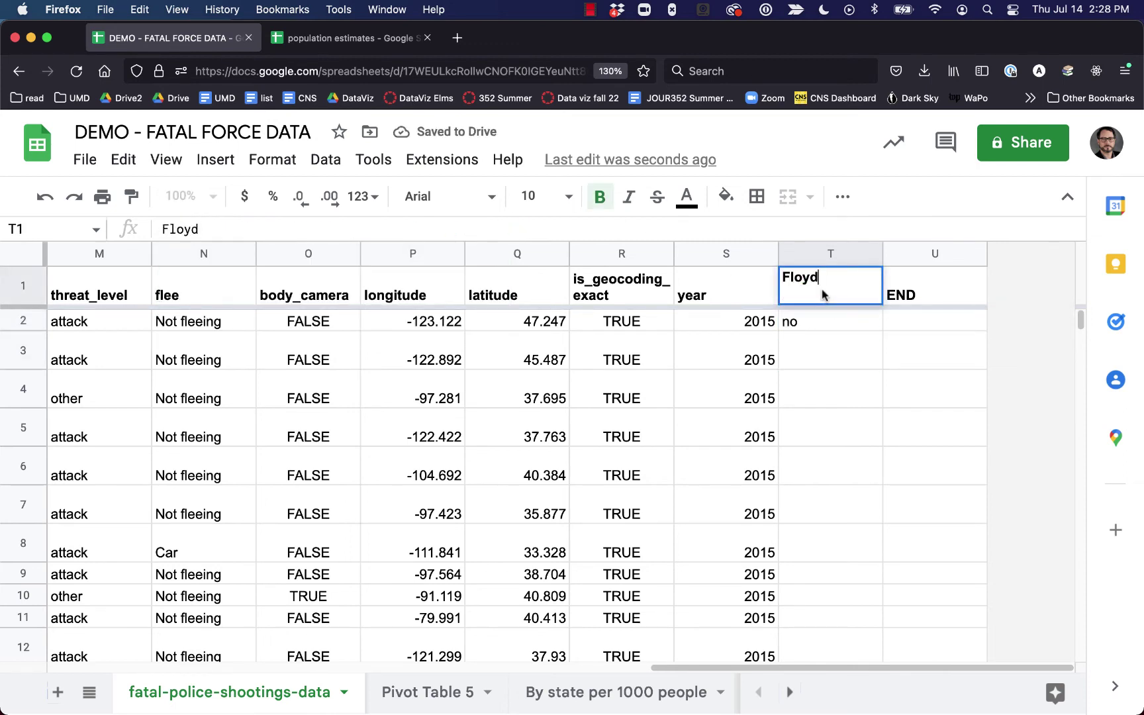
text(After Floyd)
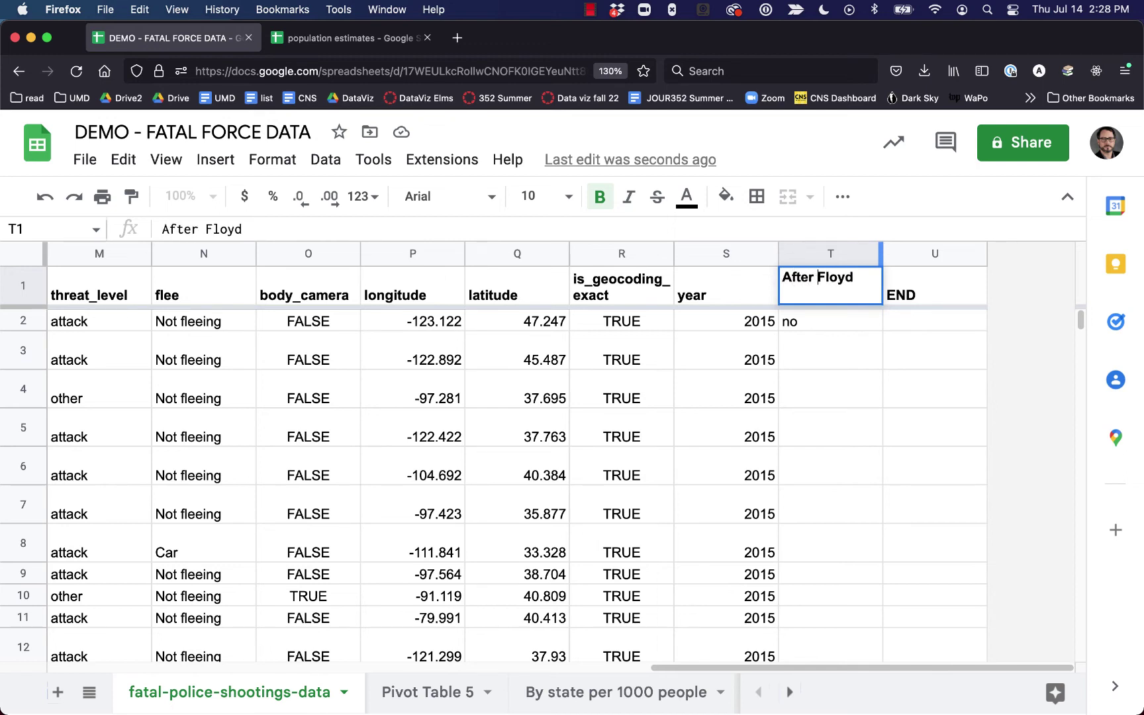
text( and black)
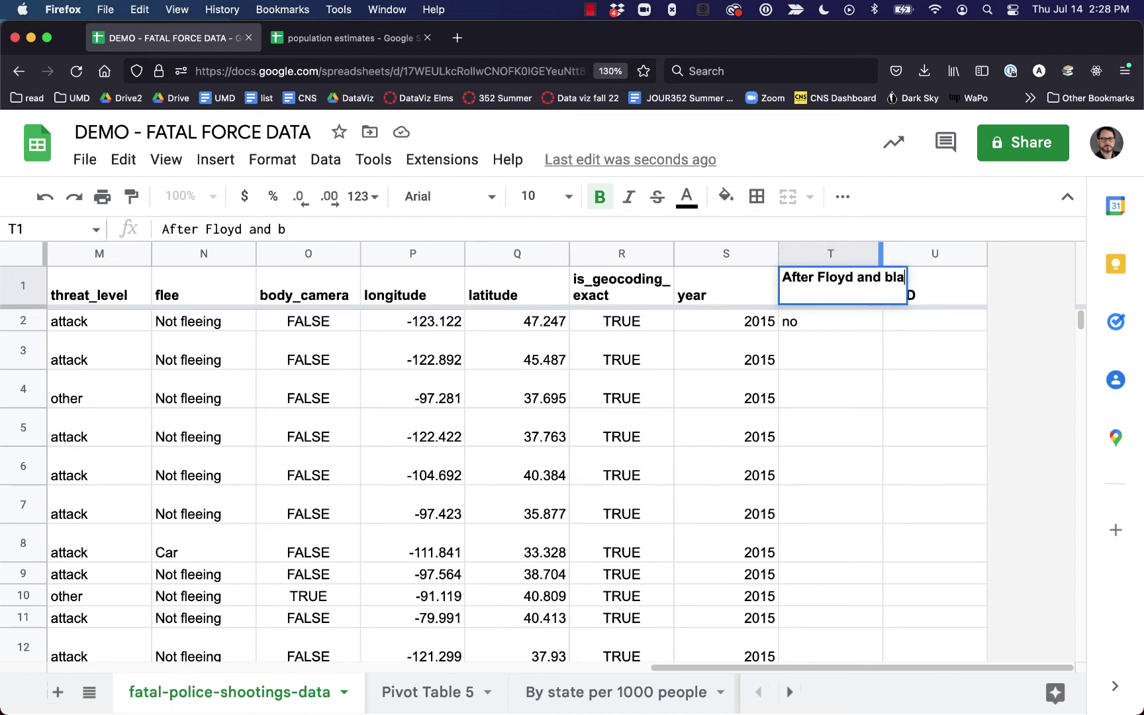
key(Return)
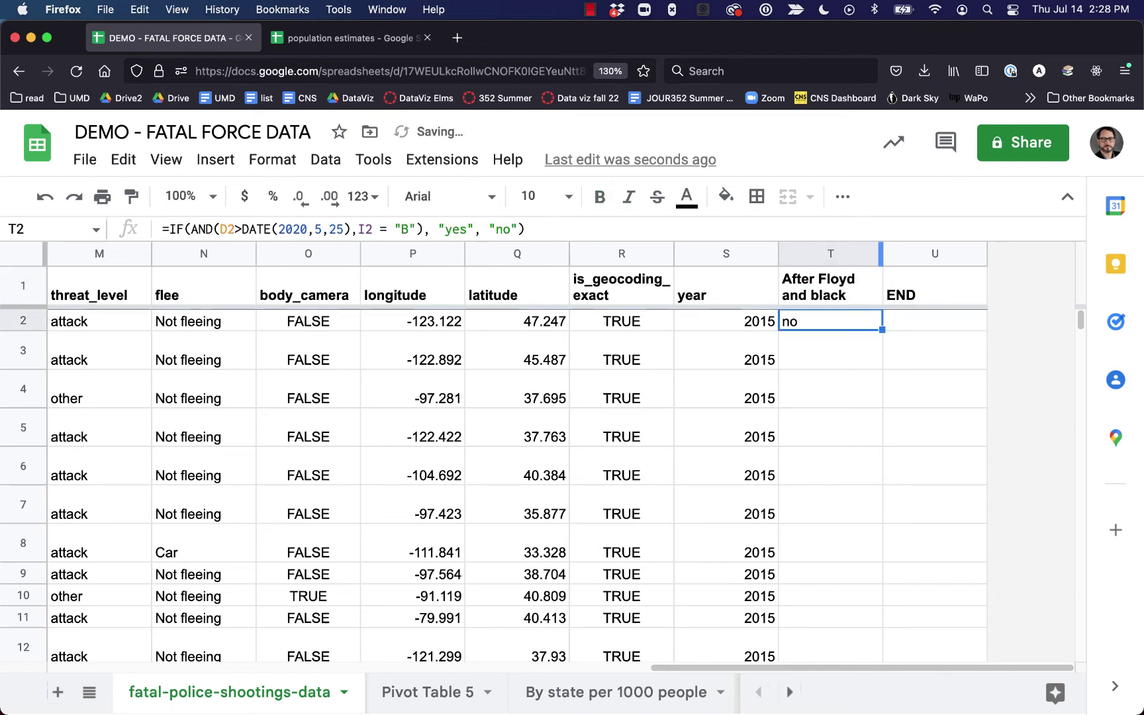
double_click(883, 329)
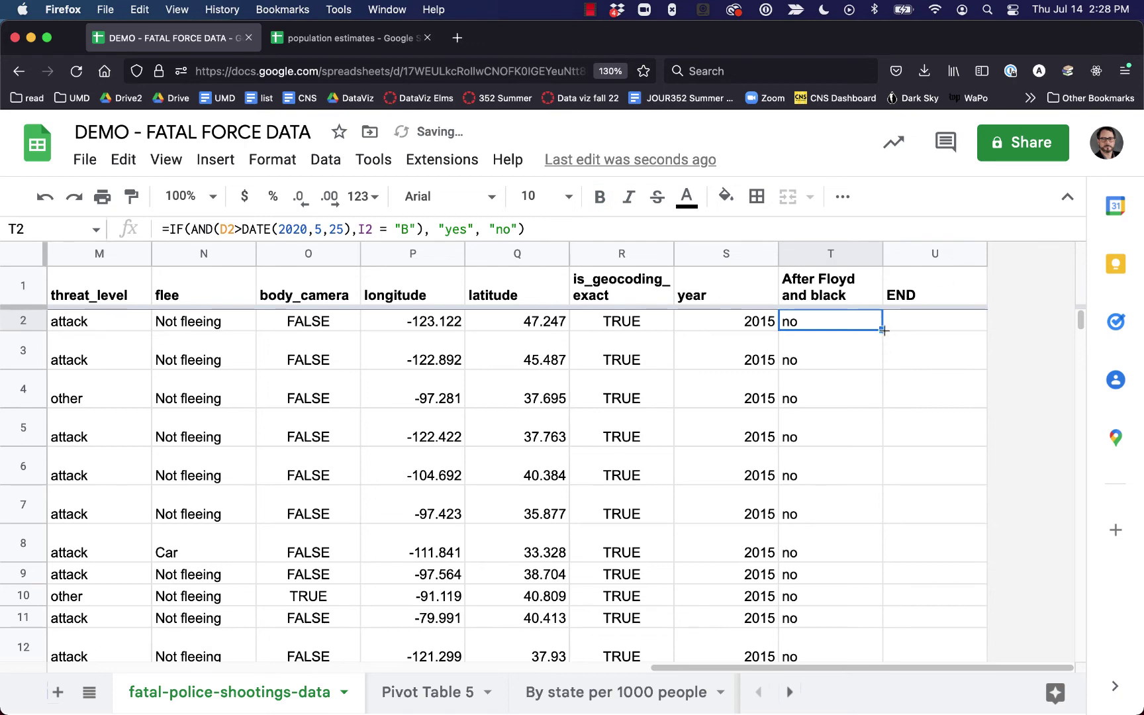
scroll(840, 470, down, 10)
scroll(883, 454, down, 20)
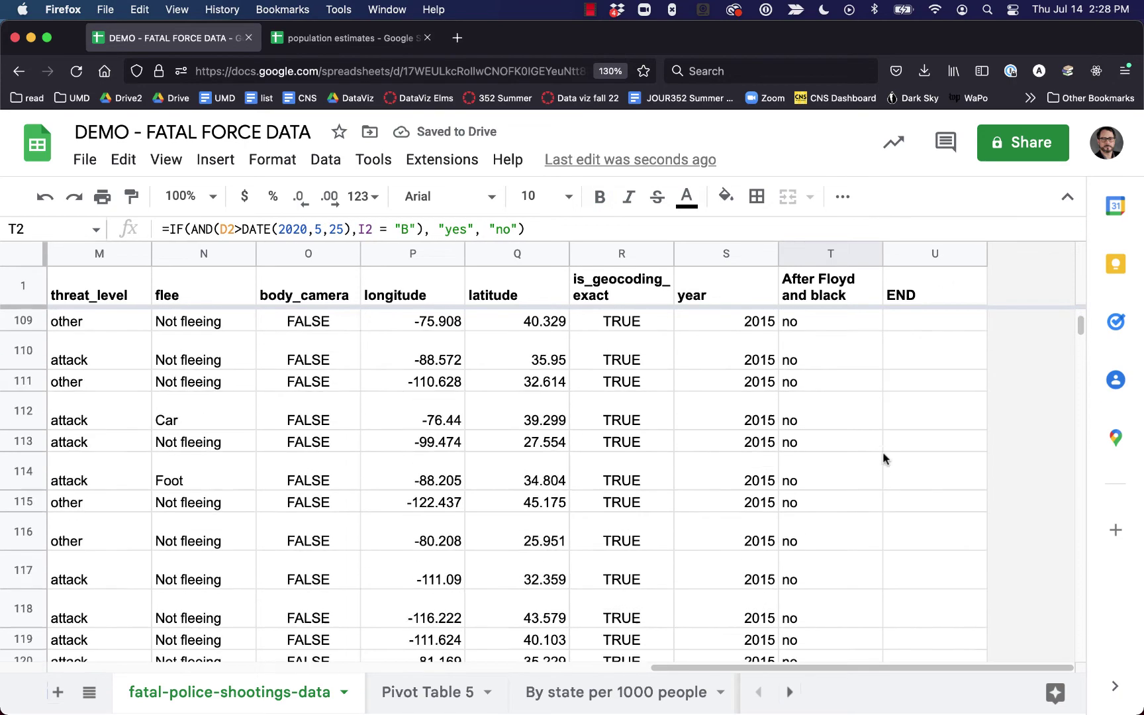
drag(1082, 329, 1084, 595)
click(873, 536)
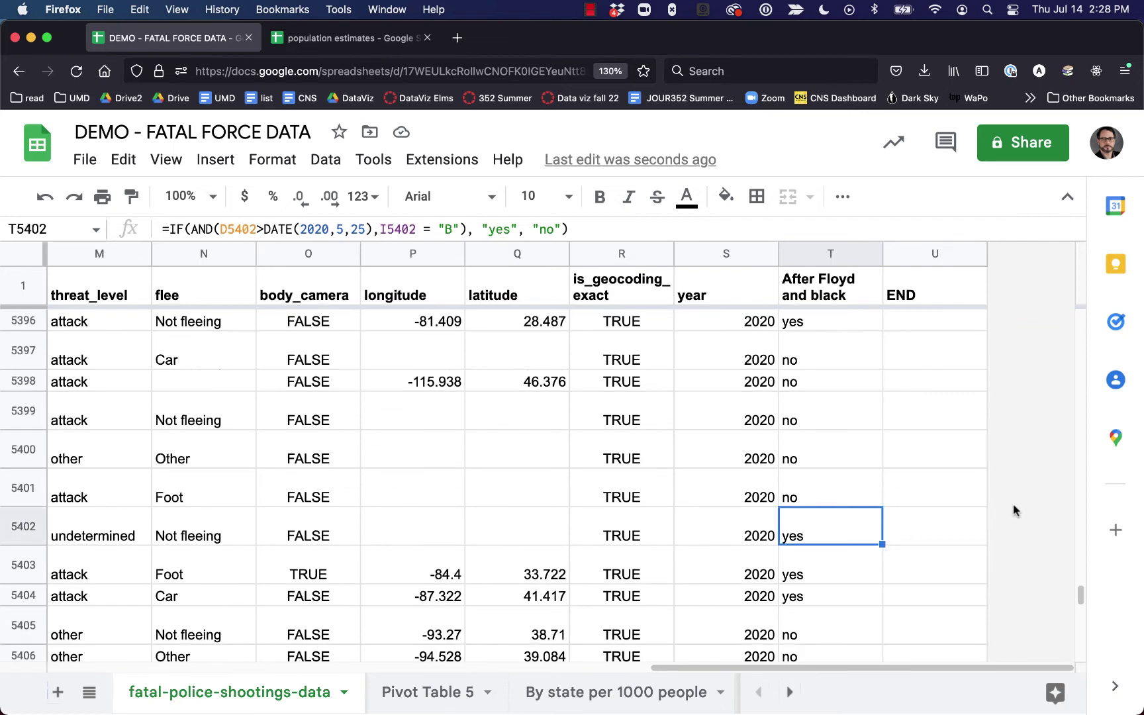
key(Left)
key(Left)
key(Left)
key(Left)
key(Left)
key(Left)
key(Left)
key(Left)
key(Left)
key(Left)
key(Left)
key(Left)
key(Left)
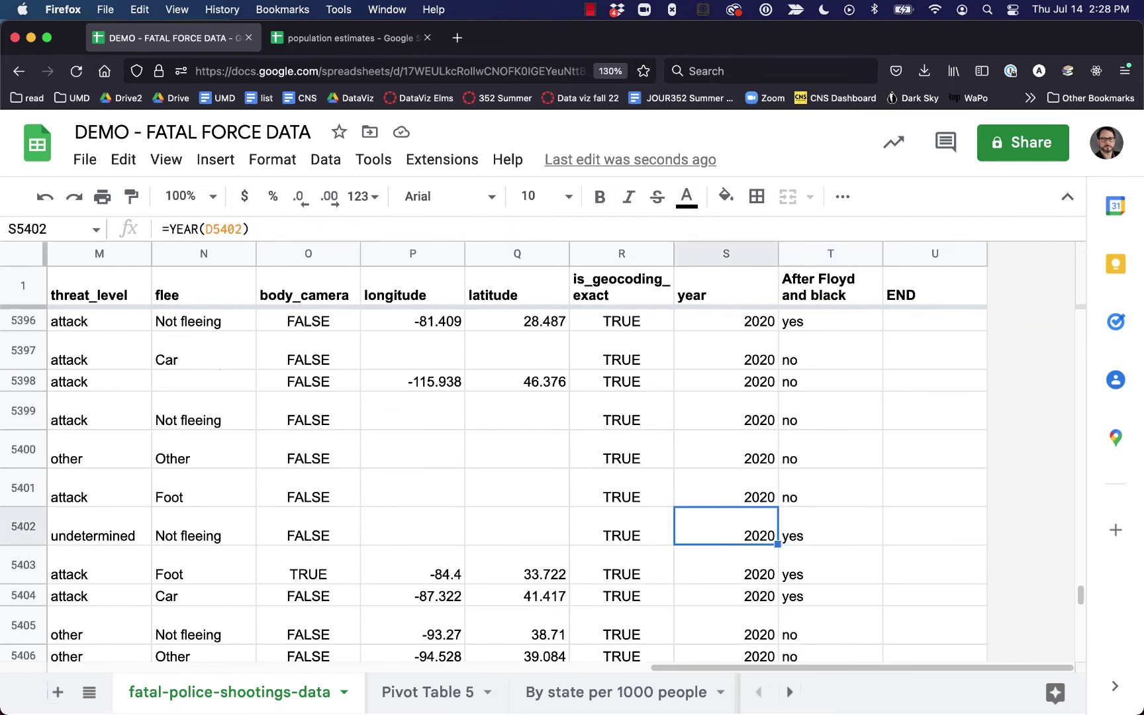
key(Right)
key(Right)
key(Left)
key(Left)
key(Left)
key(Left)
key(Left)
key(Left)
key(Right)
key(Right)
key(Right)
key(Right)
key(Right)
key(Right)
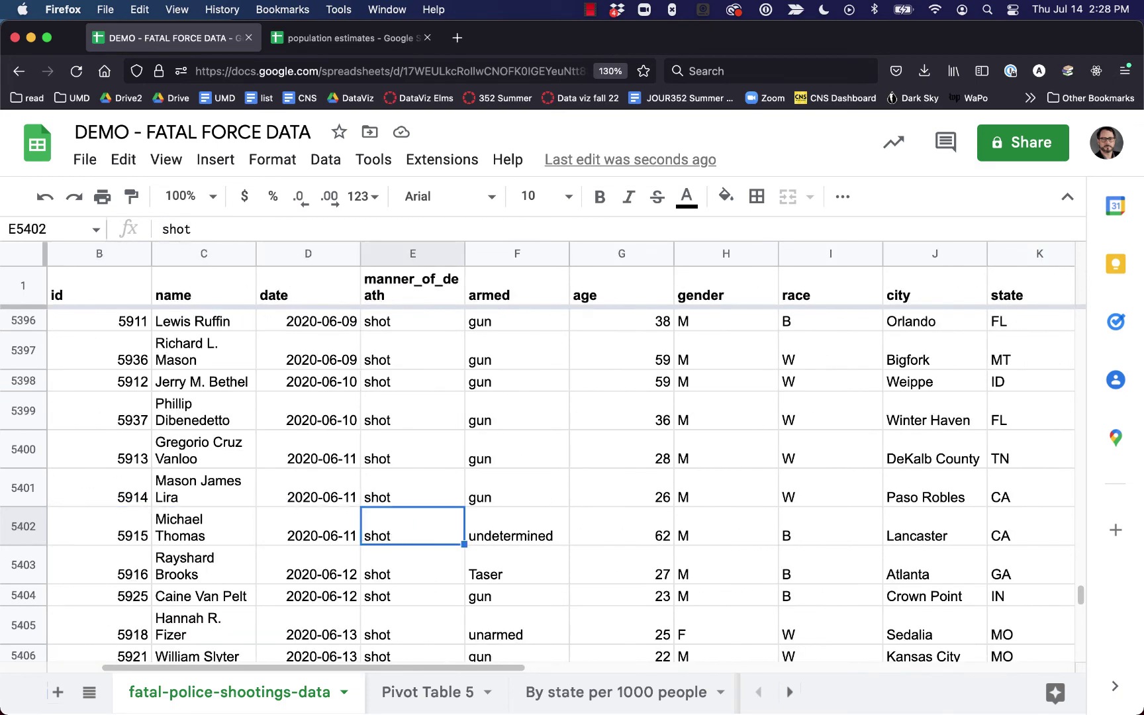
key(Down)
key(Up)
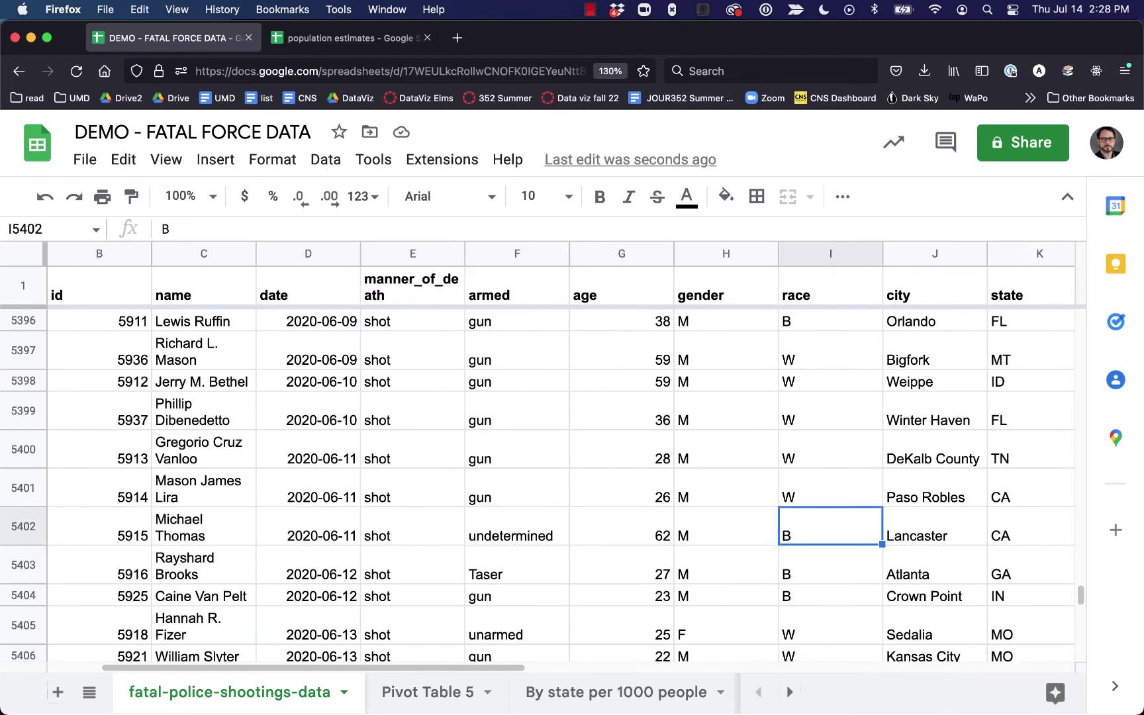
key(Right)
key(Right)
key(Right)
key(Right)
key(Right)
key(Right)
key(Right)
key(Right)
key(Right)
key(Right)
key(Right)
key(Right)
key(Left)
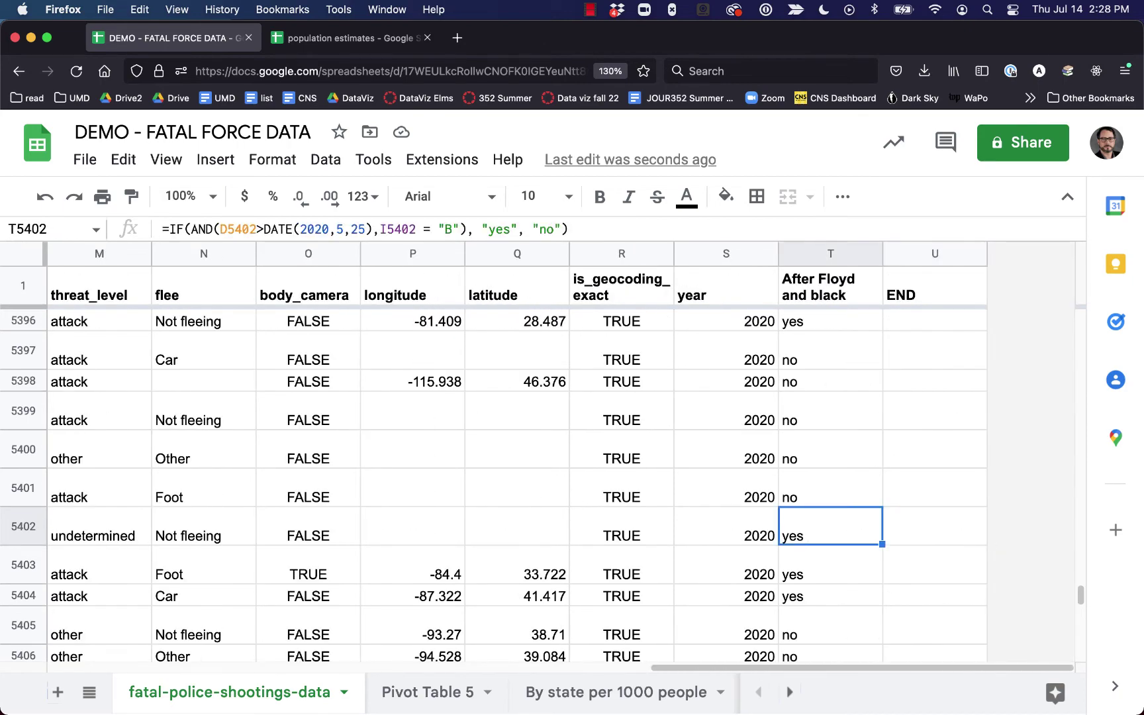
key(Down)
key(Down)
key(Down)
key(Down)
key(Down)
key(Down)
key(Down)
key(Down)
key(Down)
key(Up)
key(Up)
key(Up)
key(Up)
key(Up)
key(Up)
key(Up)
key(Up)
key(Up)
key(Up)
key(Up)
key(Up)
key(Up)
key(Up)
key(Up)
key(Up)
key(Up)
key(Up)
key(Up)
key(Up)
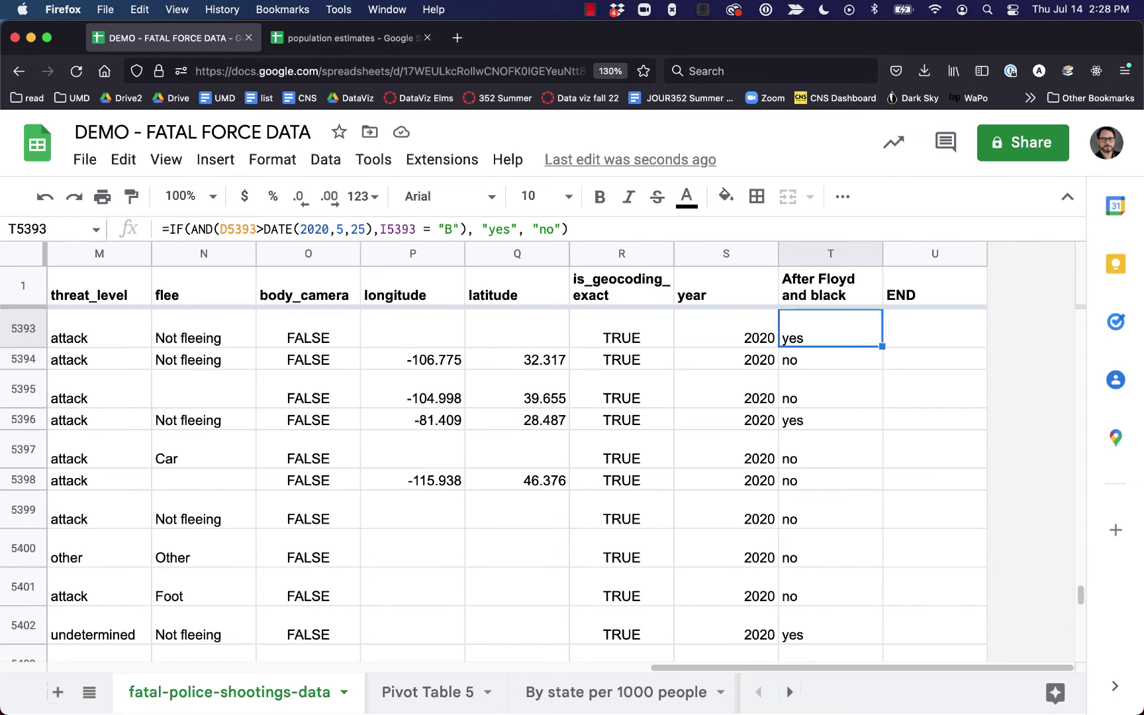
key(Down)
scroll(867, 506, up, 4)
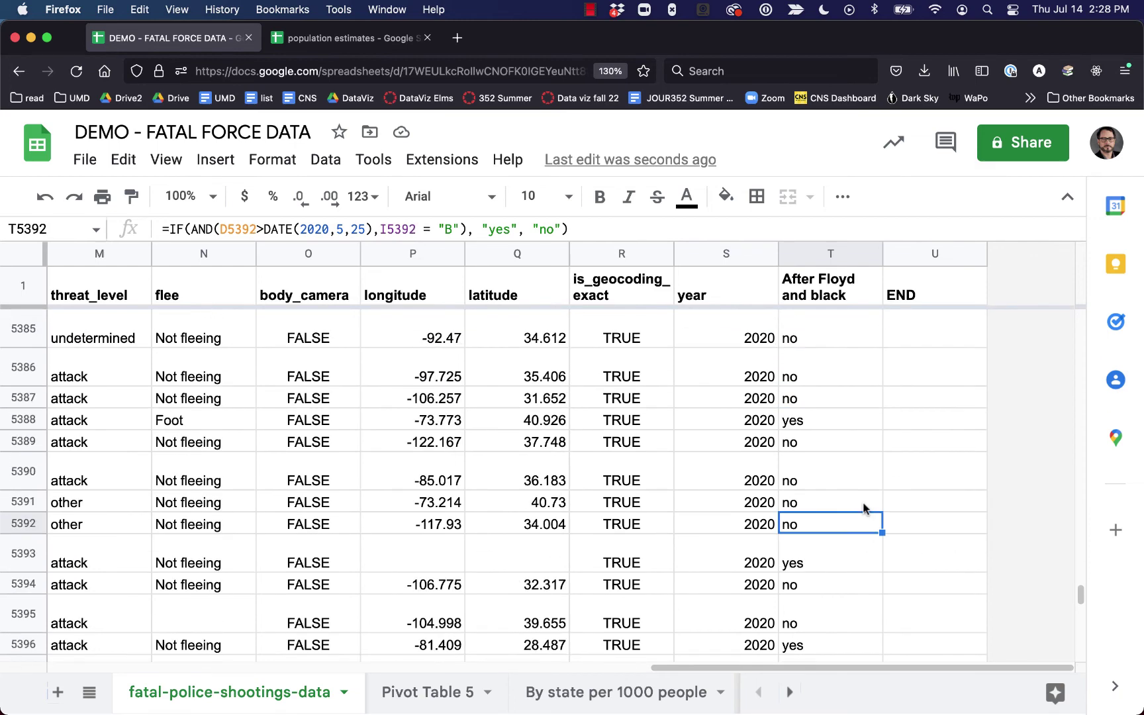
scroll(863, 508, up, 20)
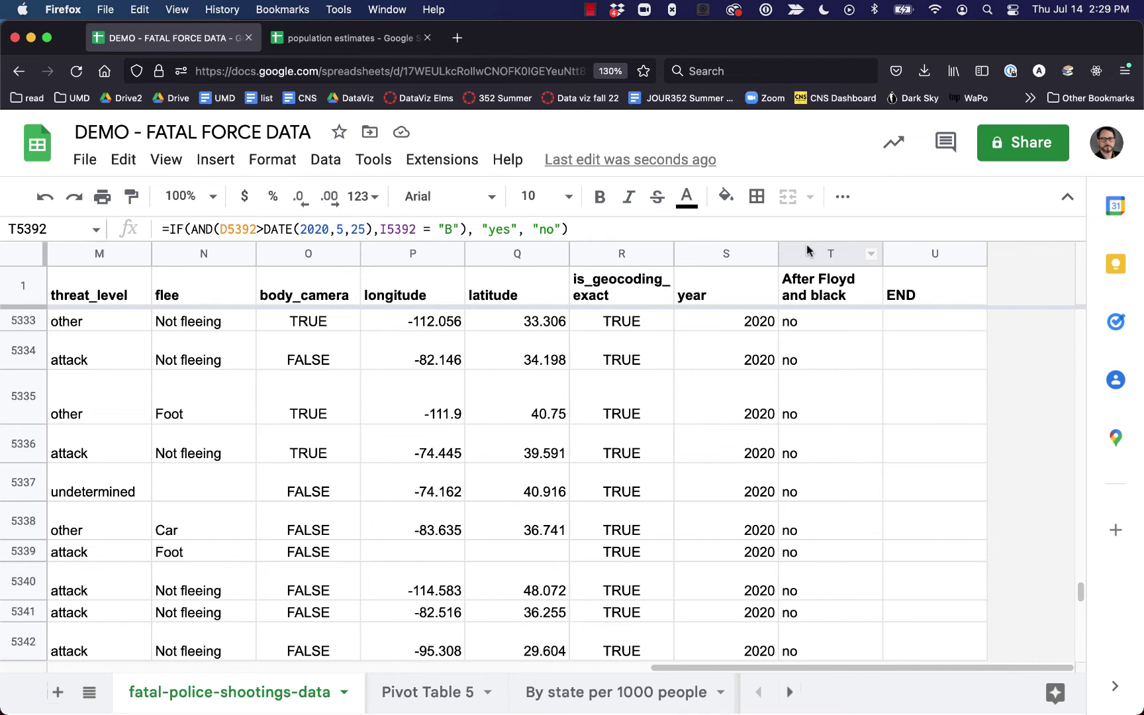
scroll(865, 439, up, 8)
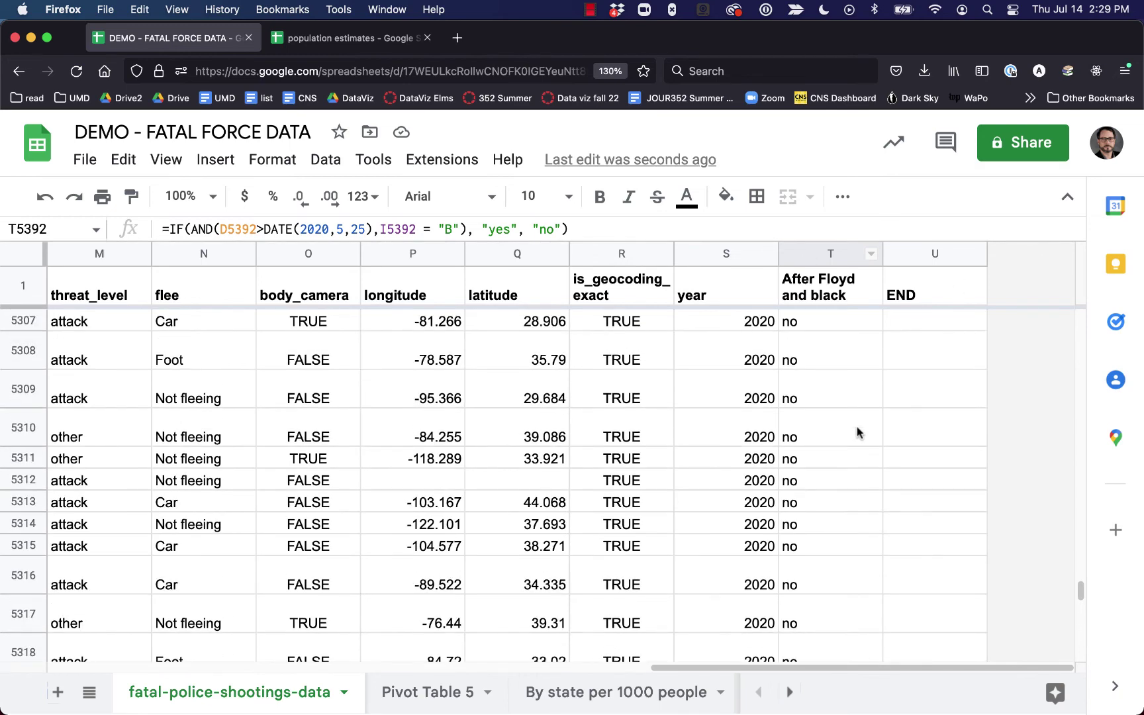
scroll(854, 424, up, 10)
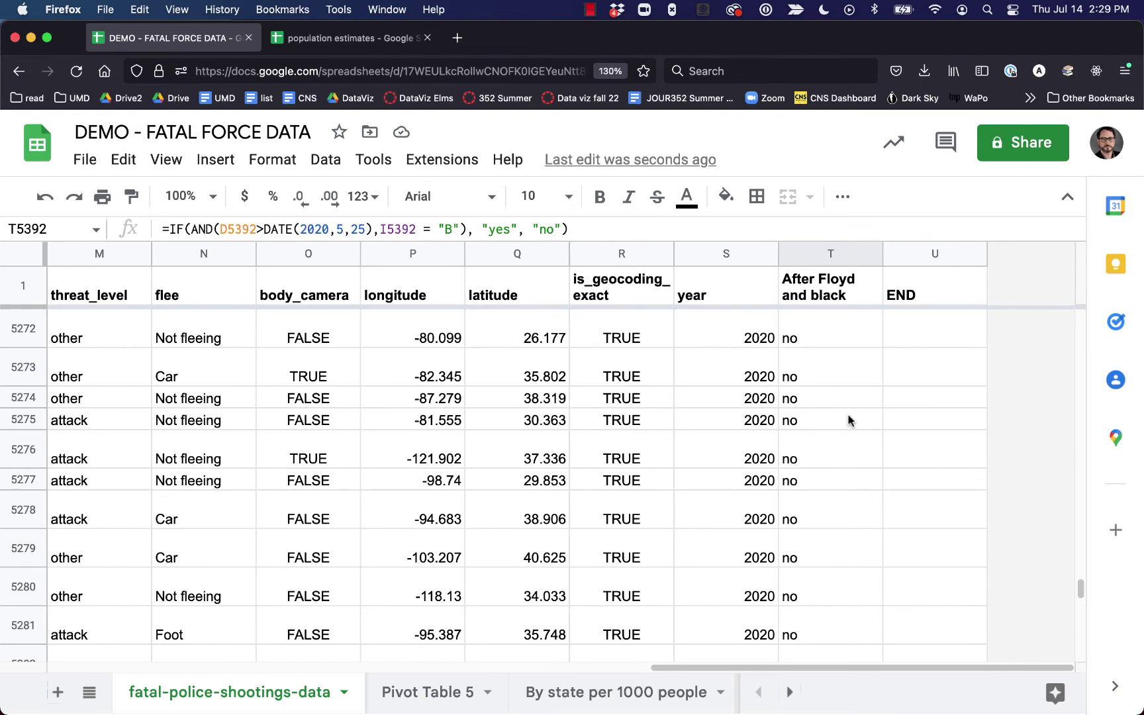
scroll(854, 423, up, 6)
drag(1080, 587, 1077, 286)
click(804, 252)
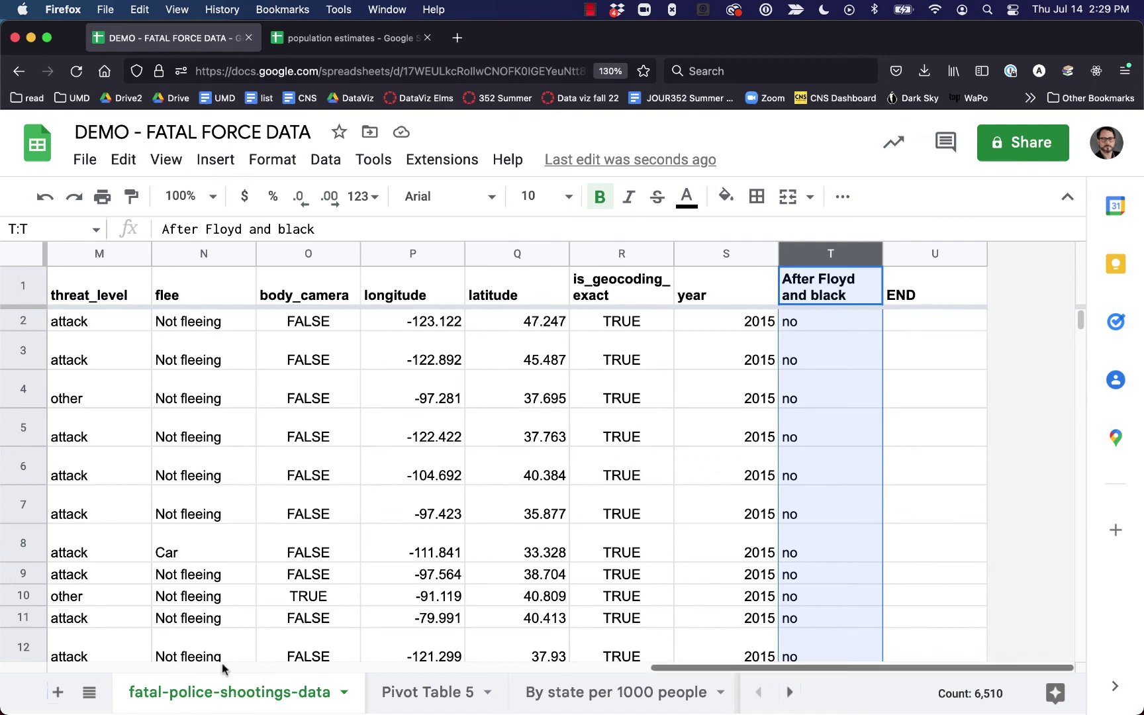
drag(797, 667, 271, 673)
click(507, 359)
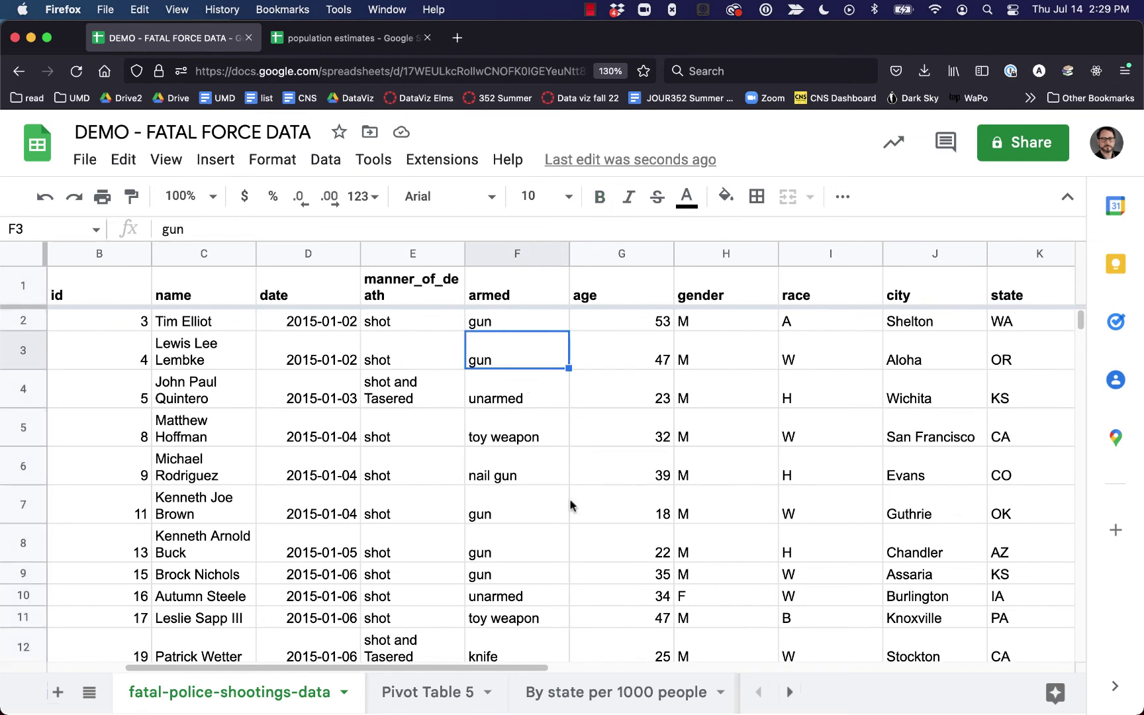
key(Up)
key(Up)
key(Down)
key(Down)
key(Down)
key(Down)
key(Down)
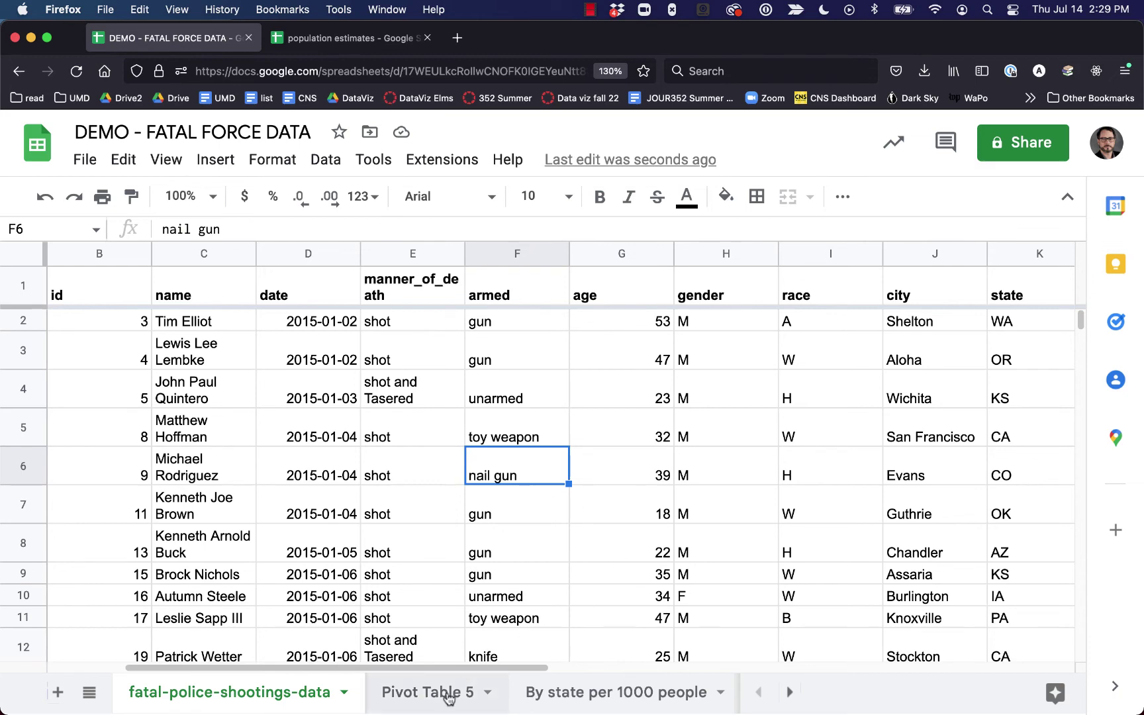
Step: Add the armed field under year in the Rows of Pivot Table 5
click(418, 700)
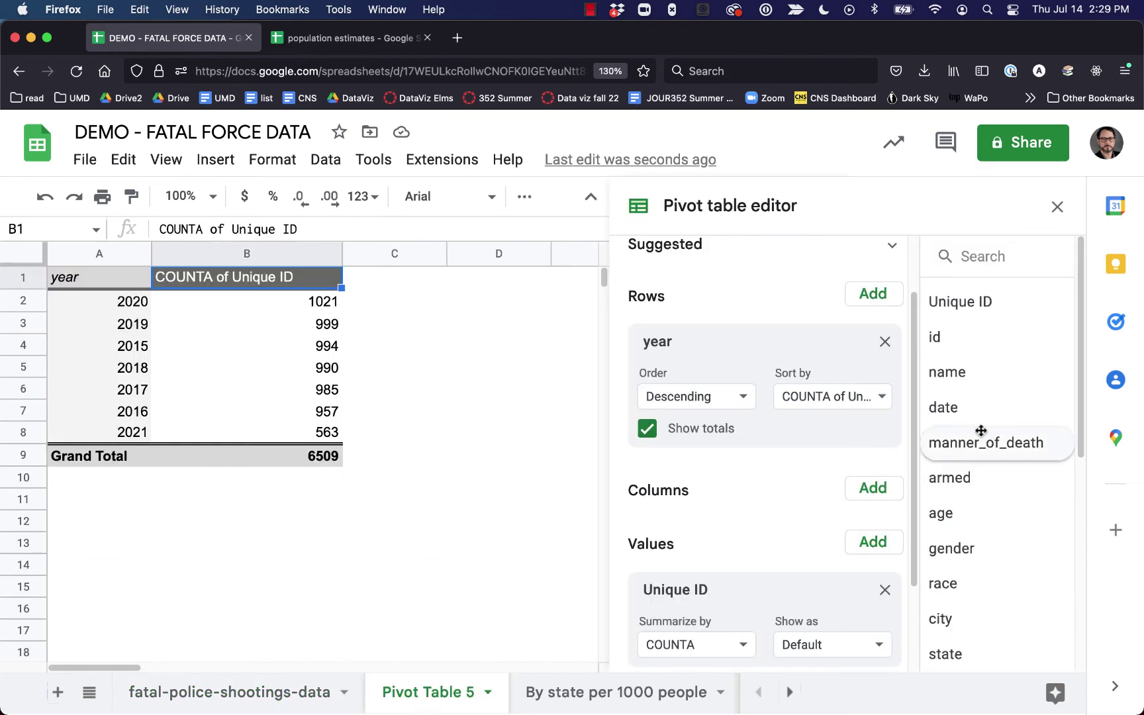
scroll(977, 463, down, 1)
drag(970, 486, 677, 478)
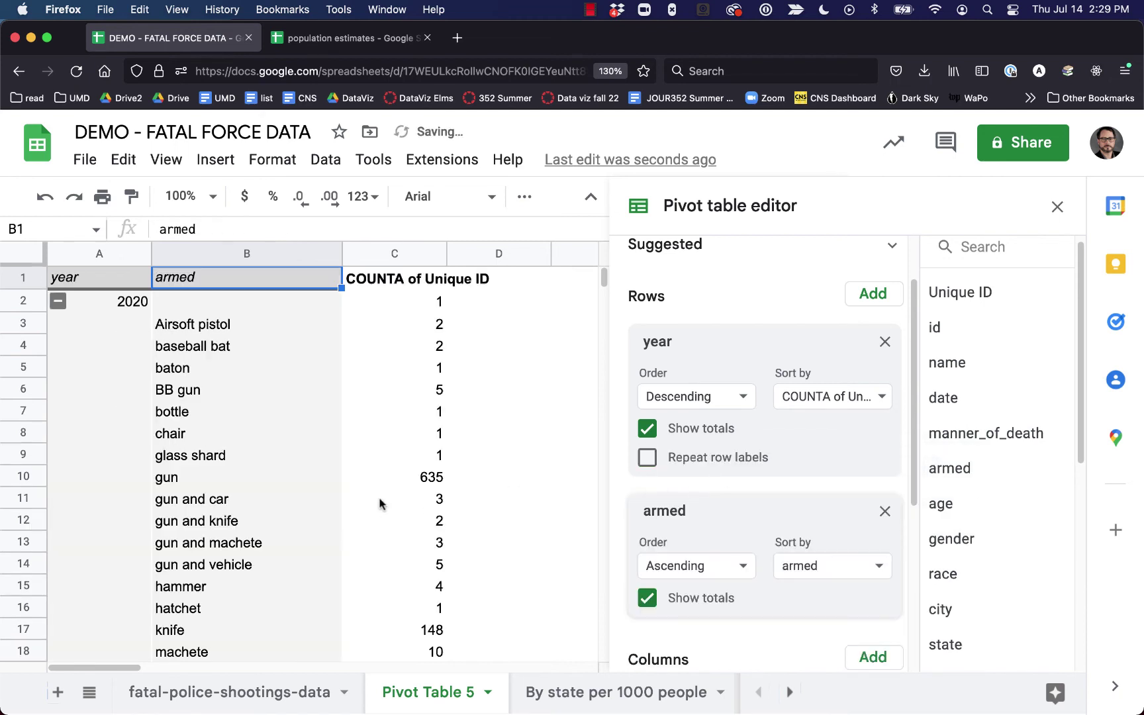
Step: Review the armed counts per year, including 635 guns, then return to fatal-police-shootings-data
click(194, 482)
key(Up)
key(Up)
key(Up)
key(Up)
key(Down)
key(Down)
key(Down)
key(Down)
key(Down)
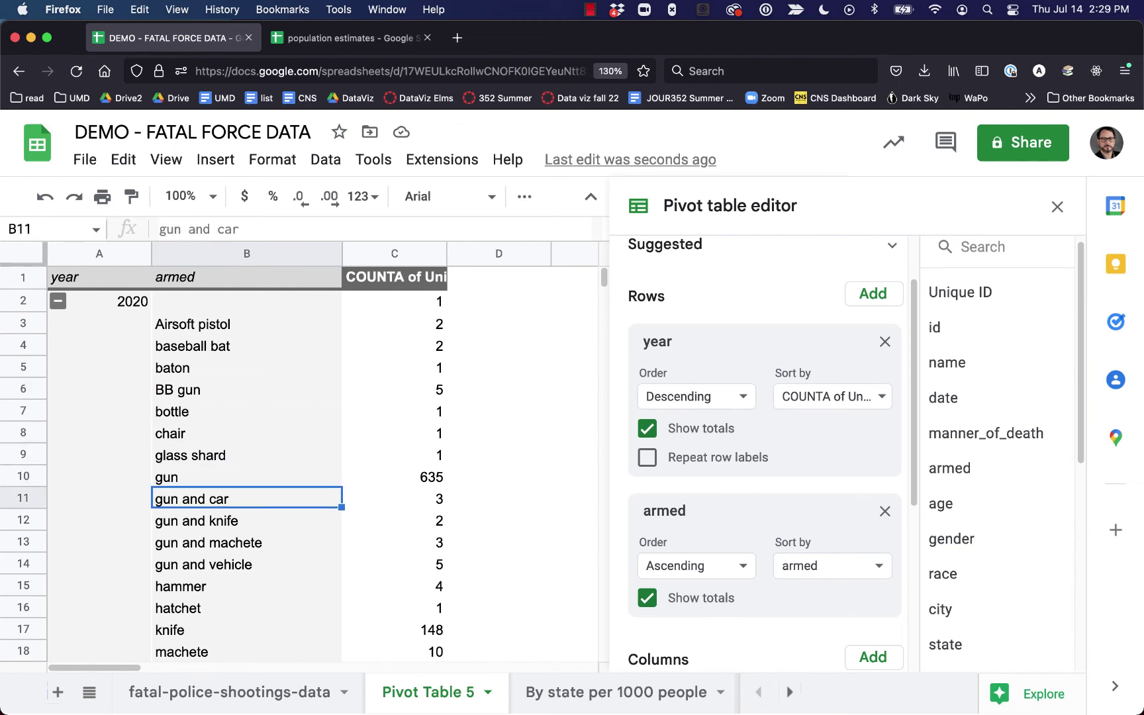
key(Down)
key(Down)
key(Down)
key(Down)
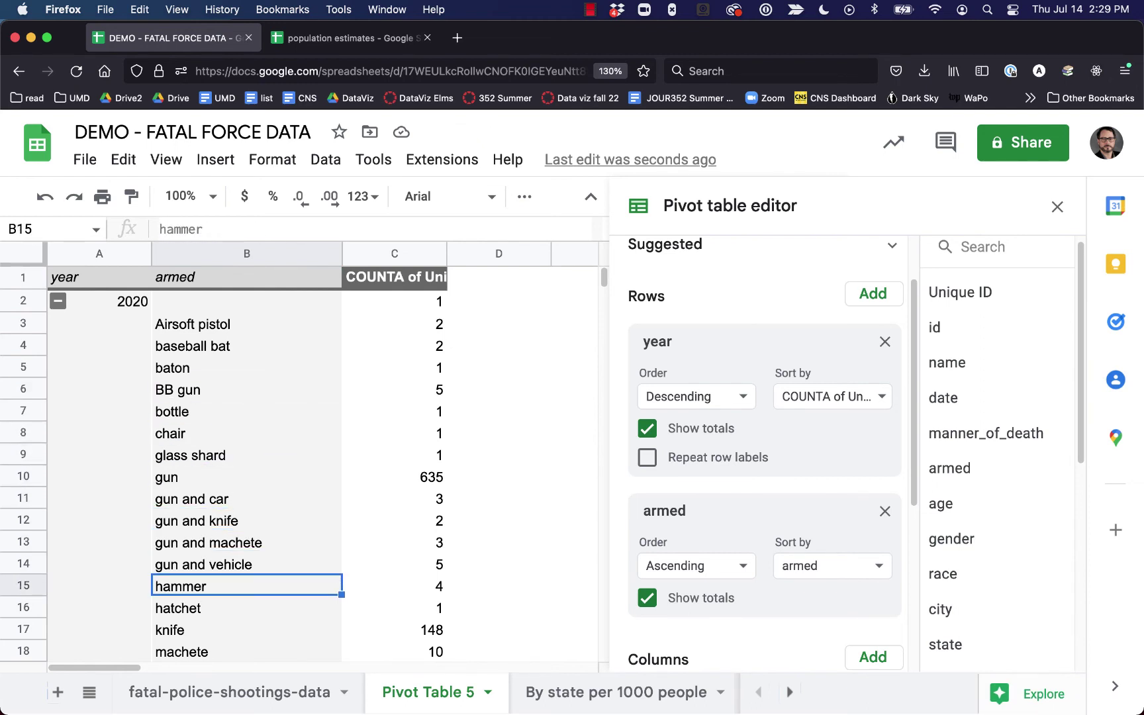
key(Down)
key(Down)
key(Down)
key(Down)
key(Down)
key(Down)
key(Down)
key(Down)
key(Down)
key(Down)
key(Down)
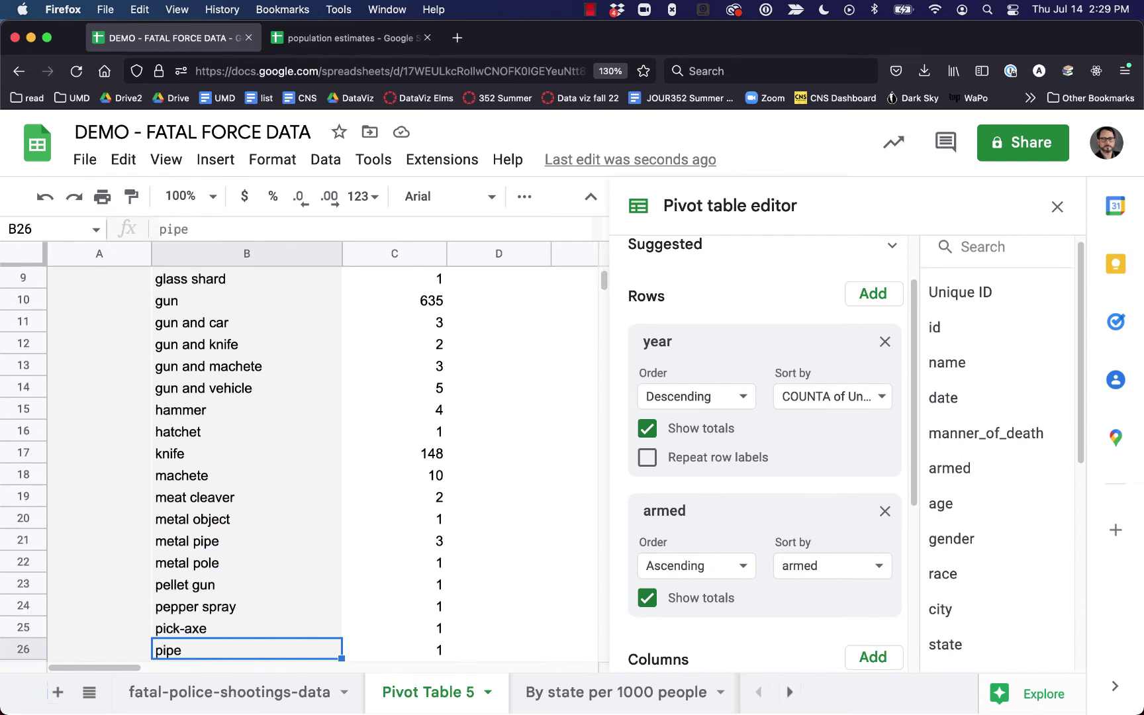
key(Down)
key(Up)
key(Up)
key(Up)
key(Up)
key(Down)
key(Down)
key(Down)
key(Down)
key(Down)
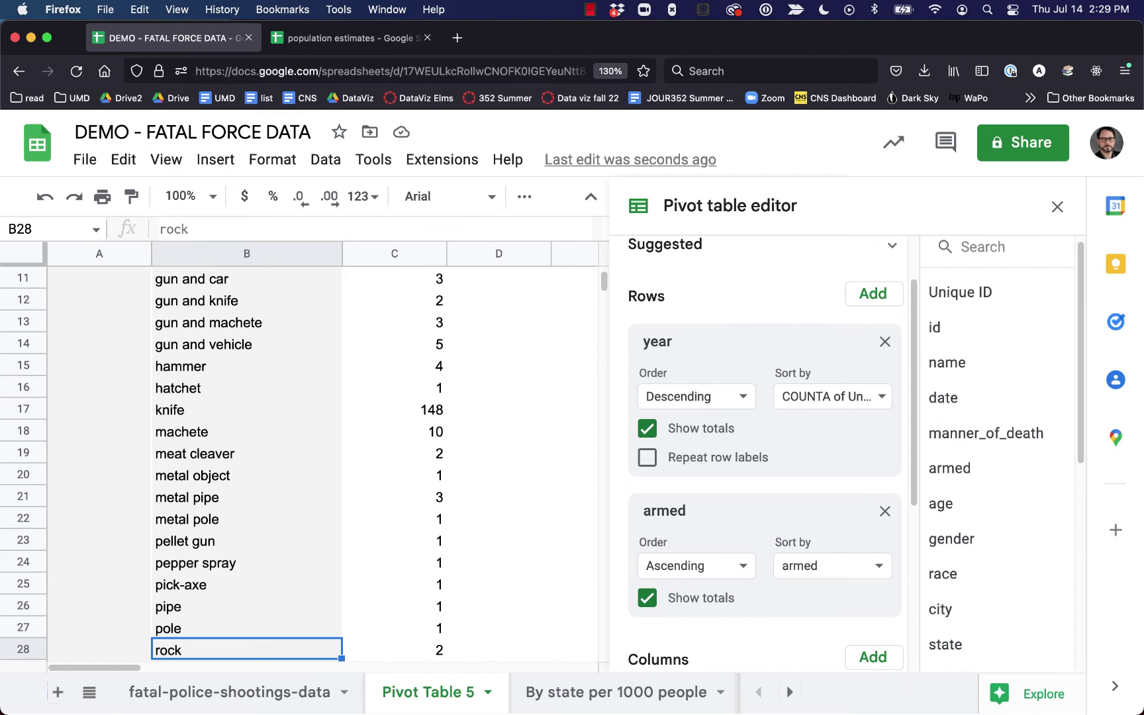
key(Up)
key(Up)
key(Up)
key(Up)
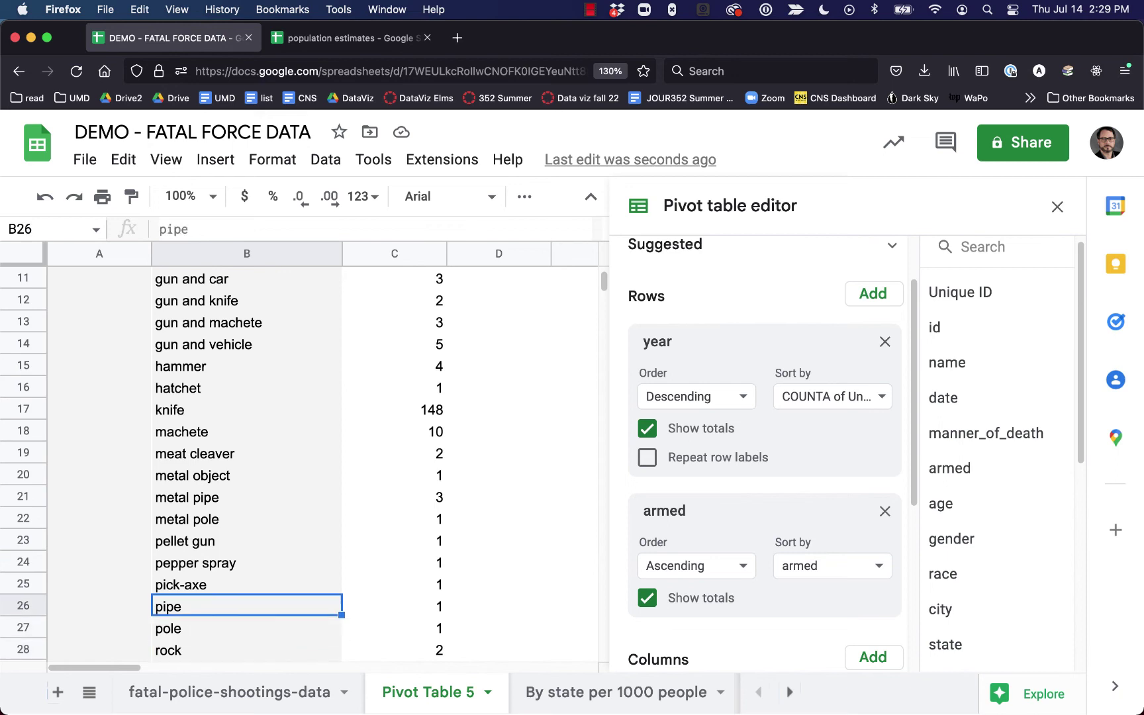
scroll(185, 443, up, 5)
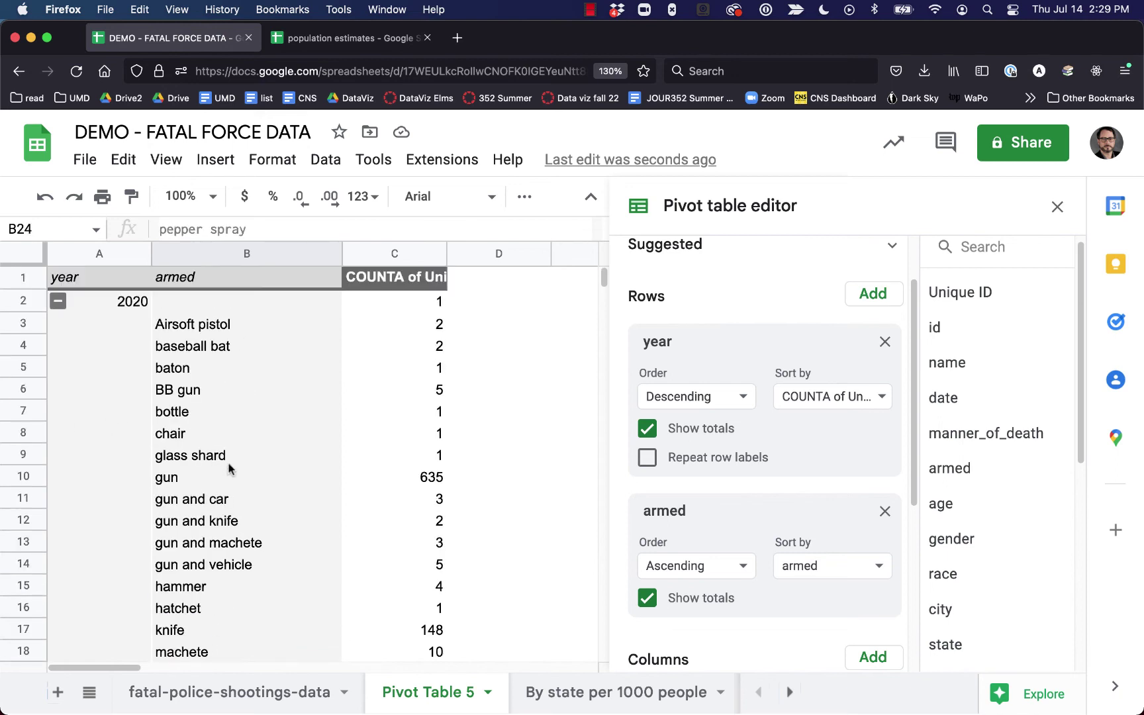
click(254, 696)
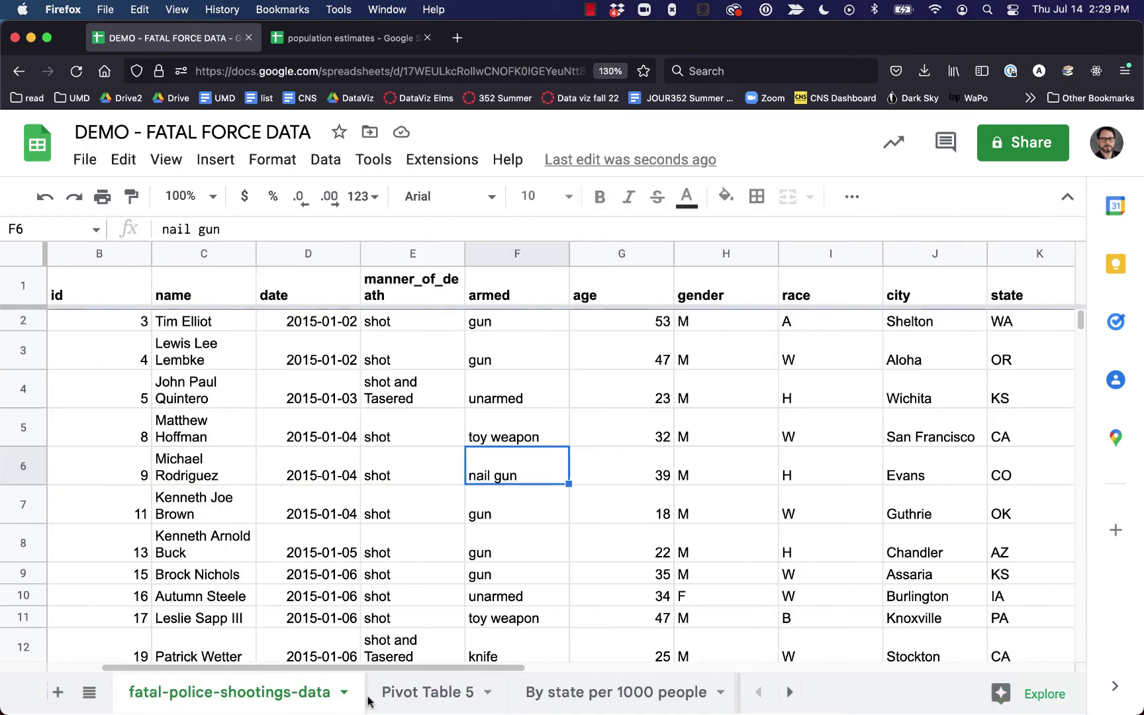
Step: Insert one empty column right of the After Floyd and black column, shifting END to V
drag(459, 668, 1033, 685)
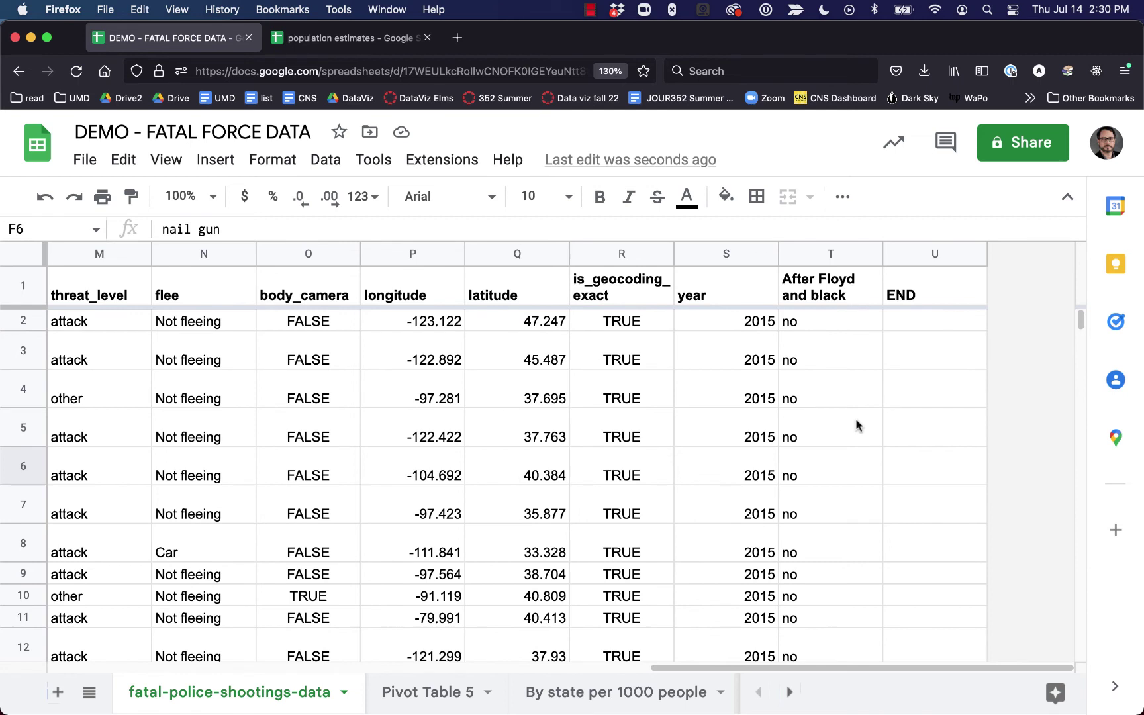
click(803, 253)
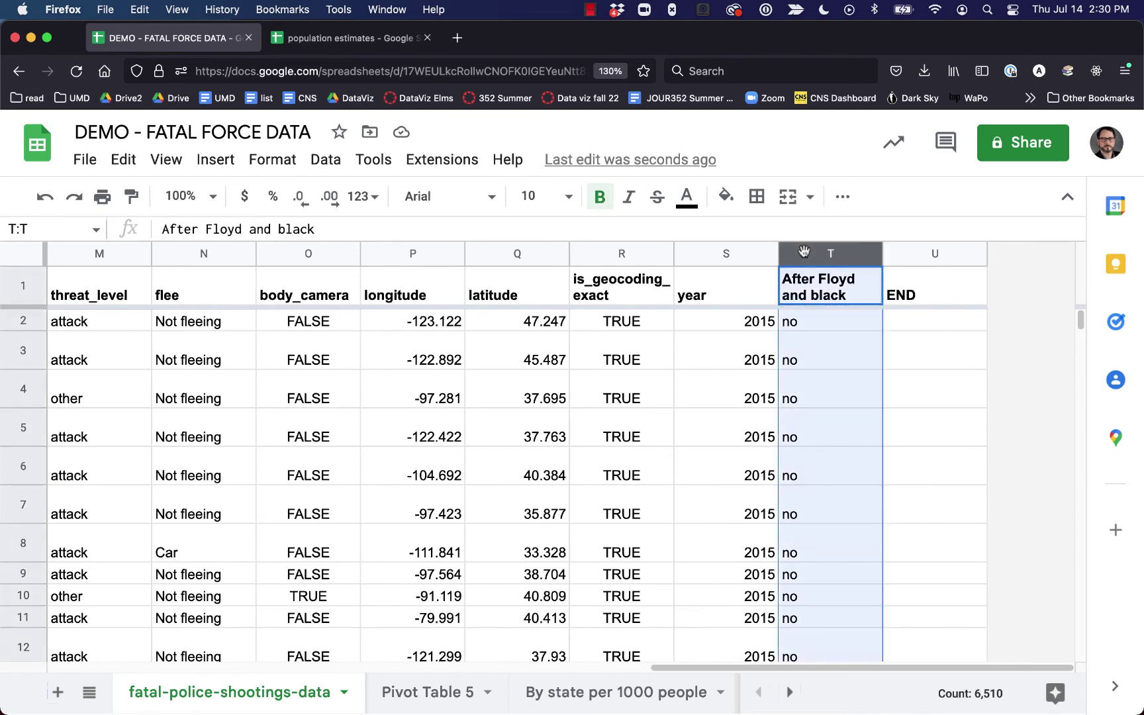
drag(712, 667, 373, 668)
click(244, 281)
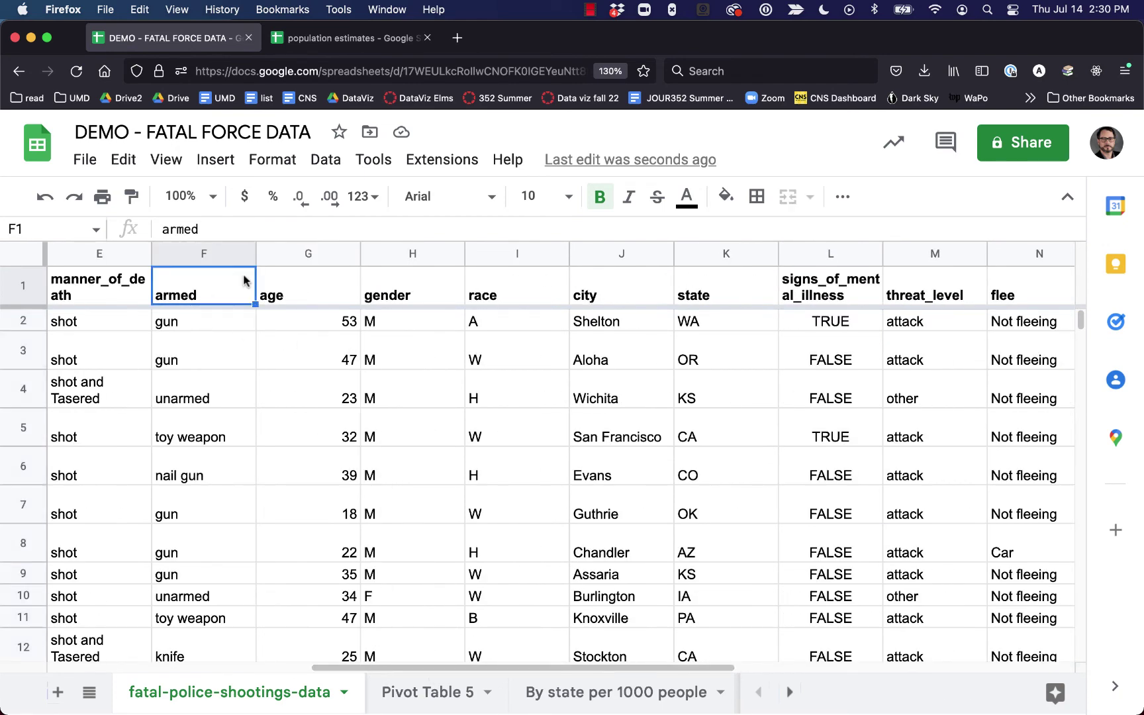
key(Down)
key(Down)
key(Down)
key(Down)
key(Down)
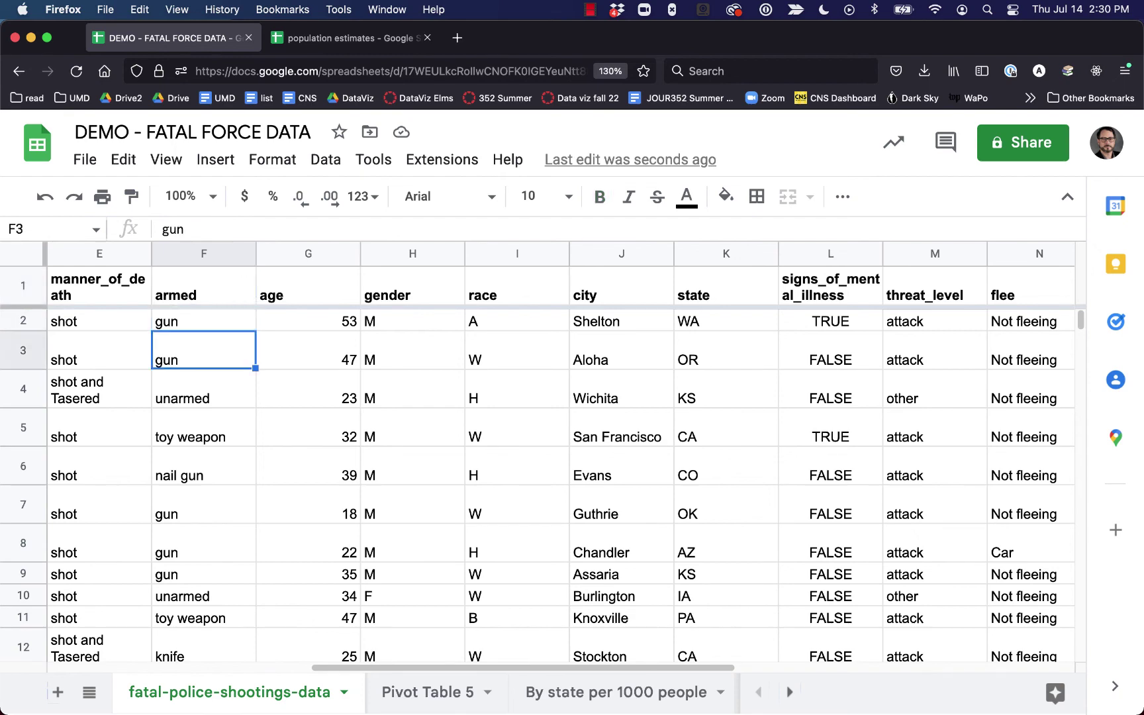
drag(522, 668, 870, 687)
click(809, 253)
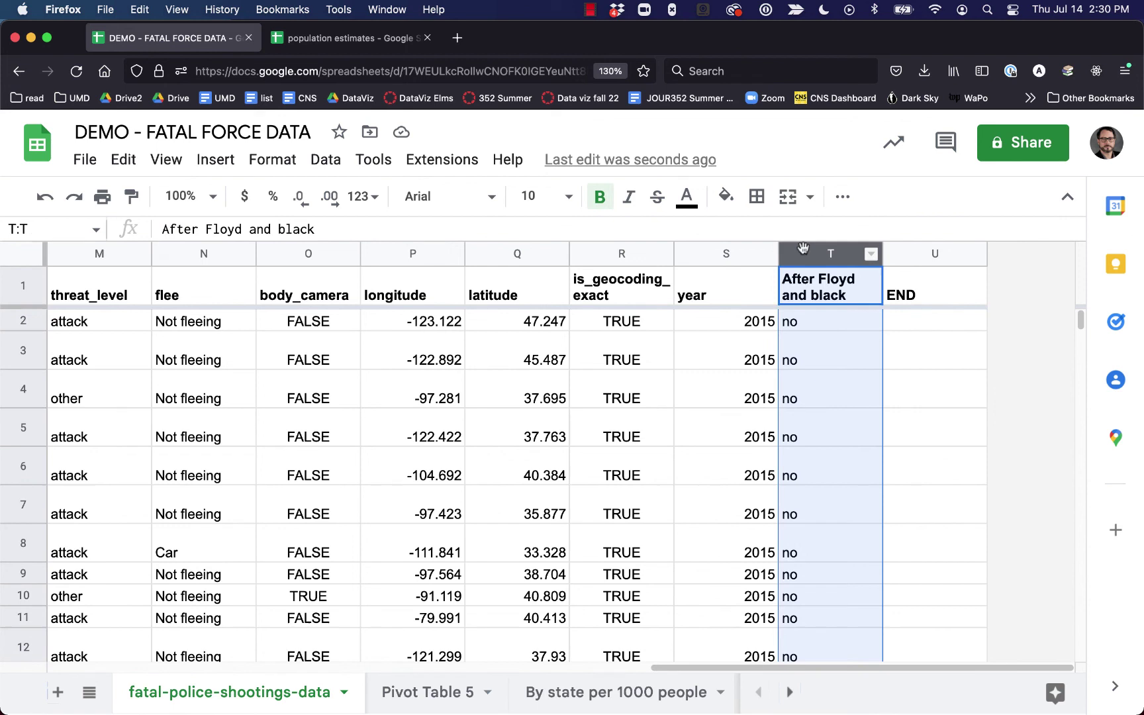
right_click(809, 254)
click(863, 399)
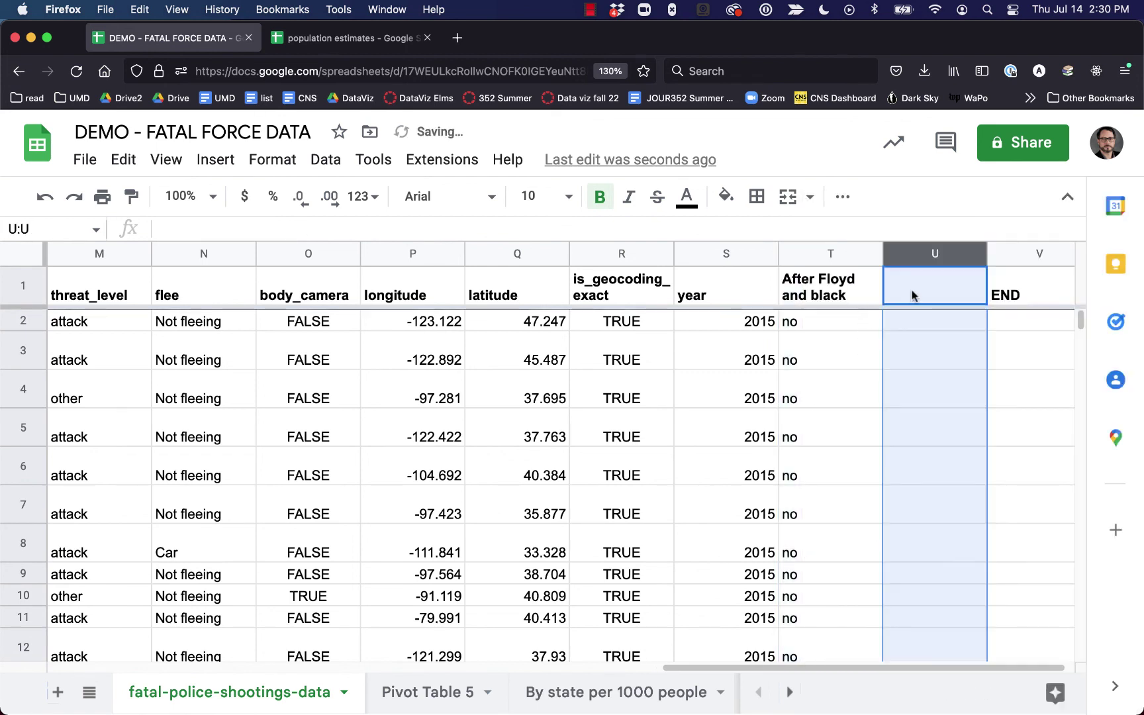
Step: Head the new column U 'Gun?'
click(910, 293)
text(Gun?)
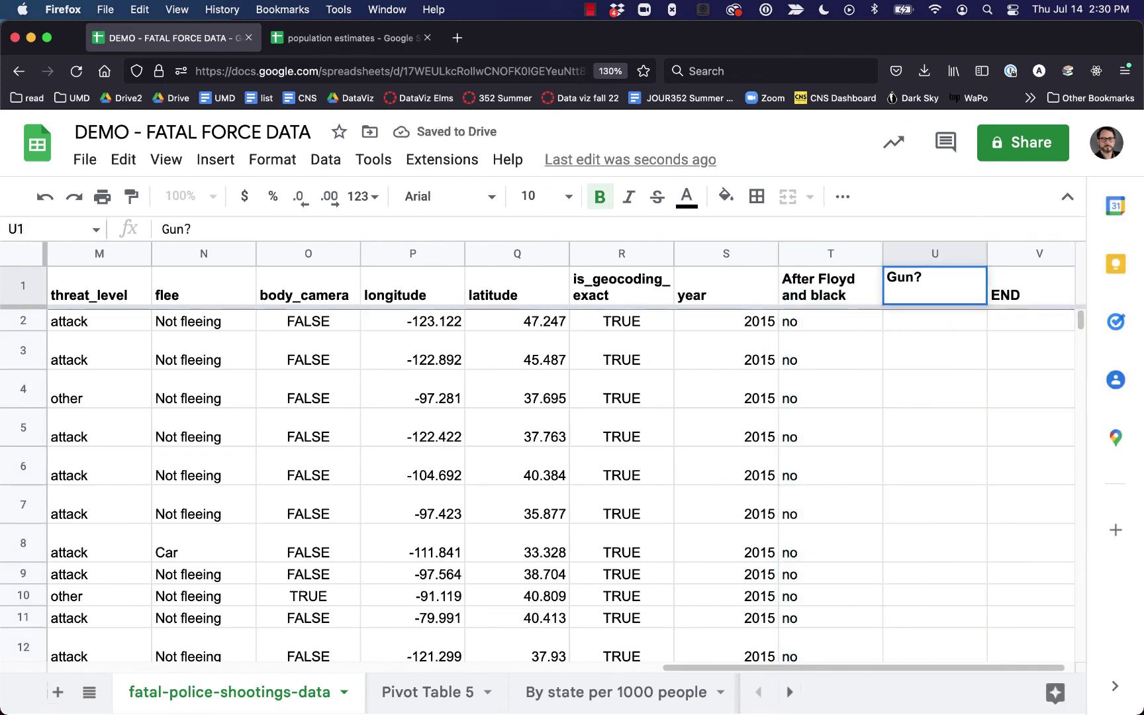
key(Return)
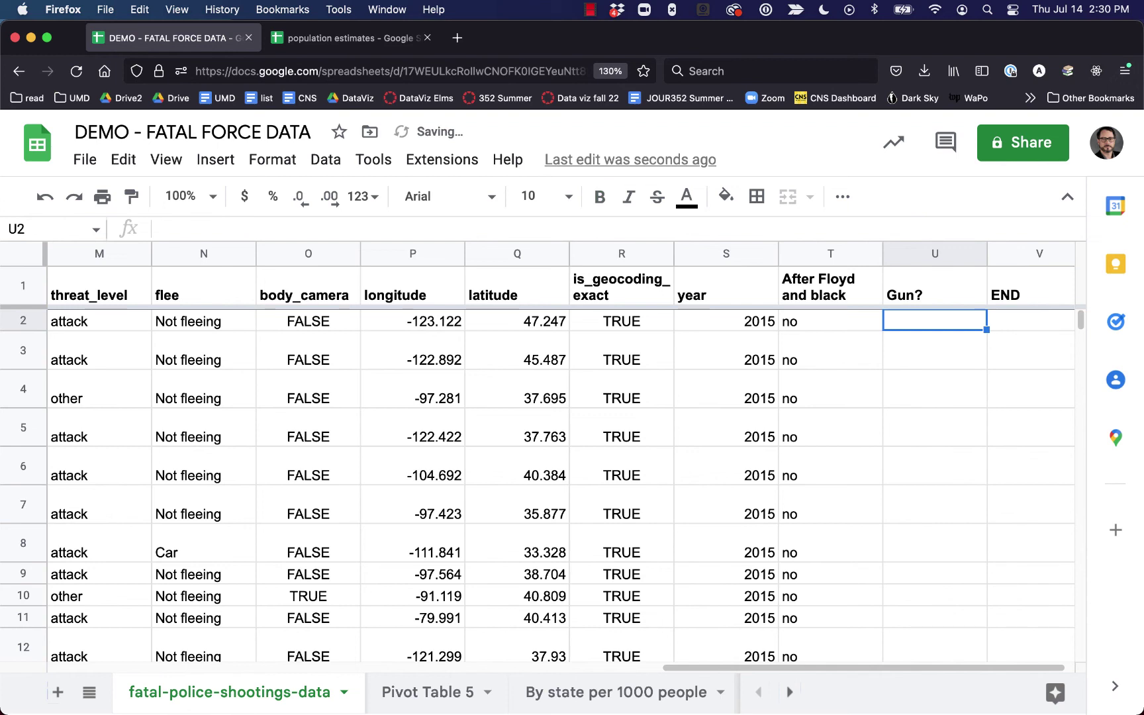
Step: Enter =IF(REGEXMATCH(F2, "gun"), "yes", "no") in U2
click(231, 224)
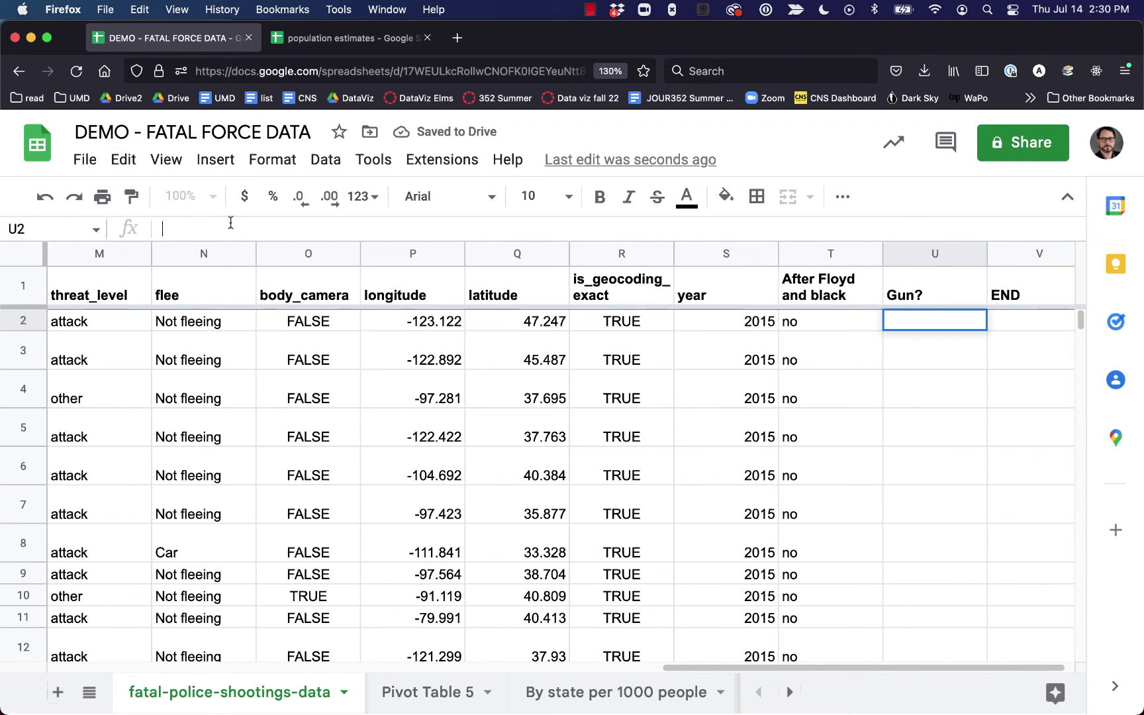
text(=)
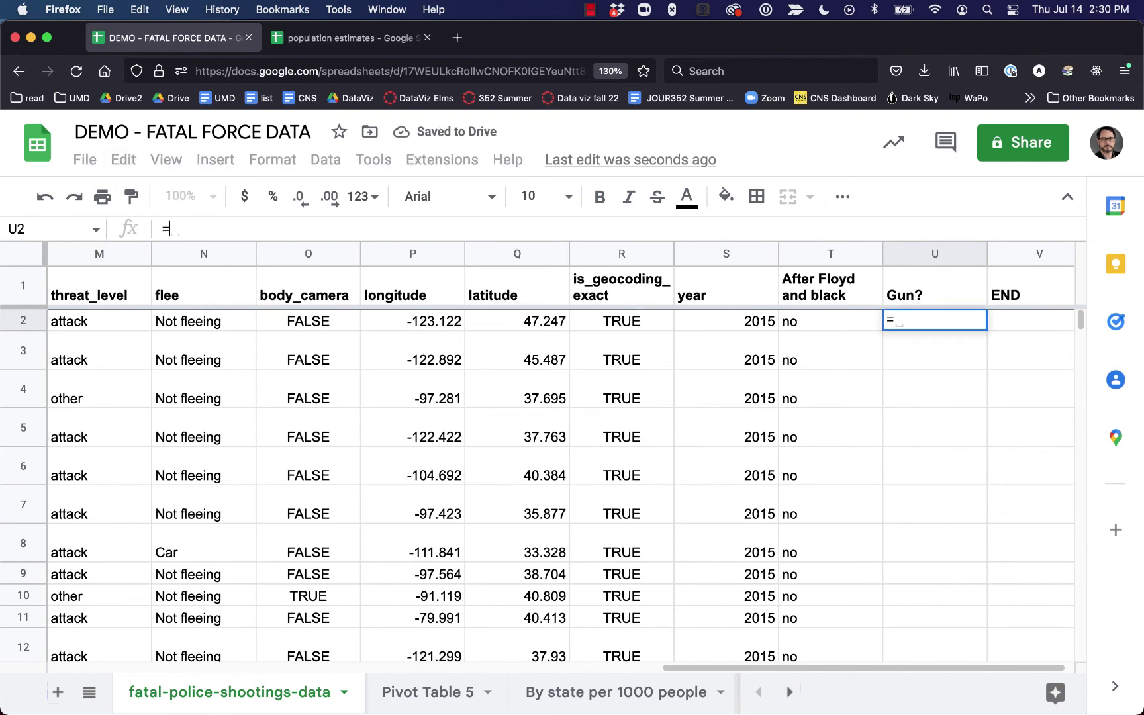
text(IF()
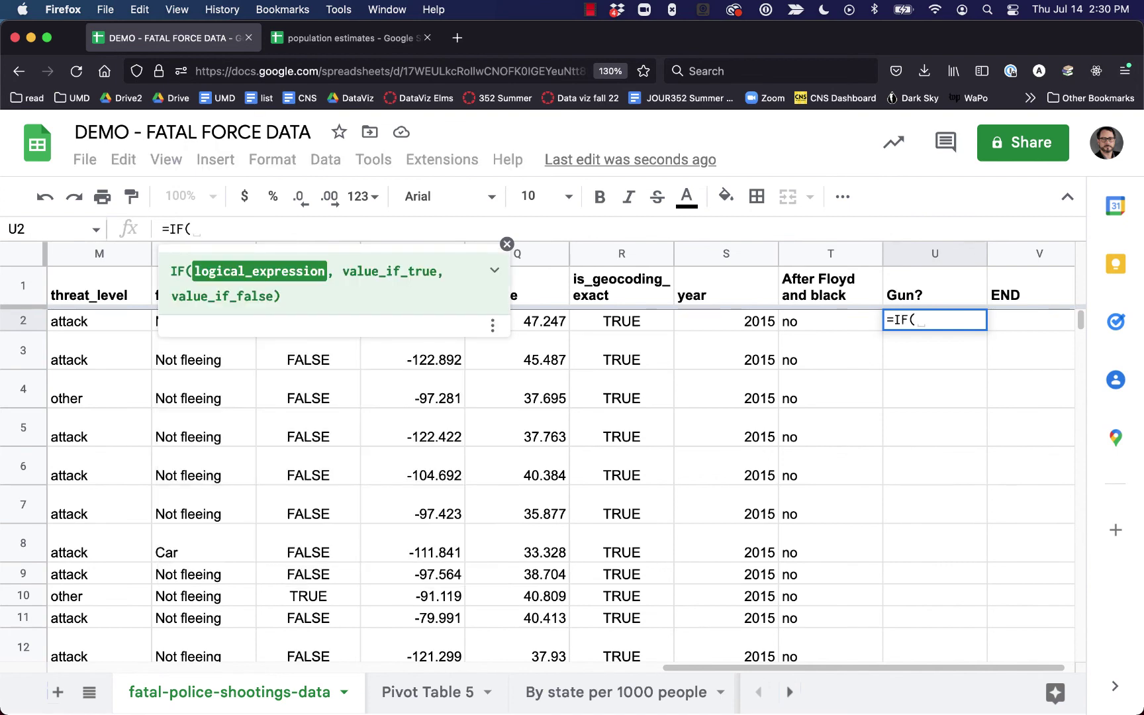
text(REGE)
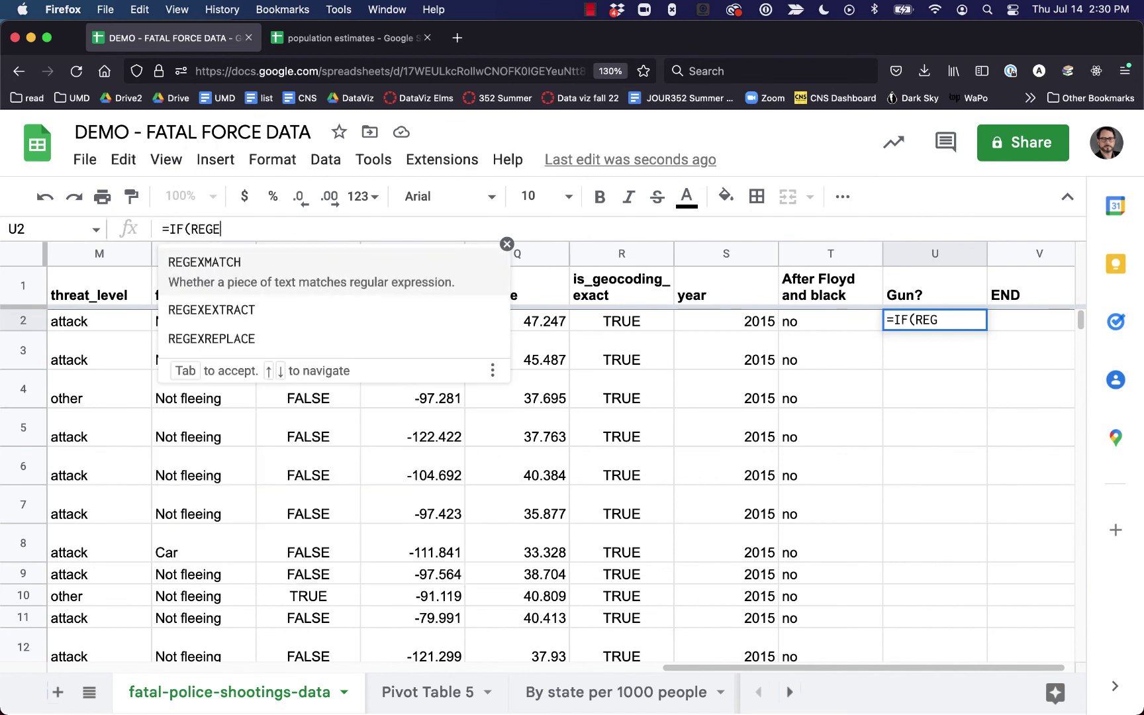
text(XMATCH)
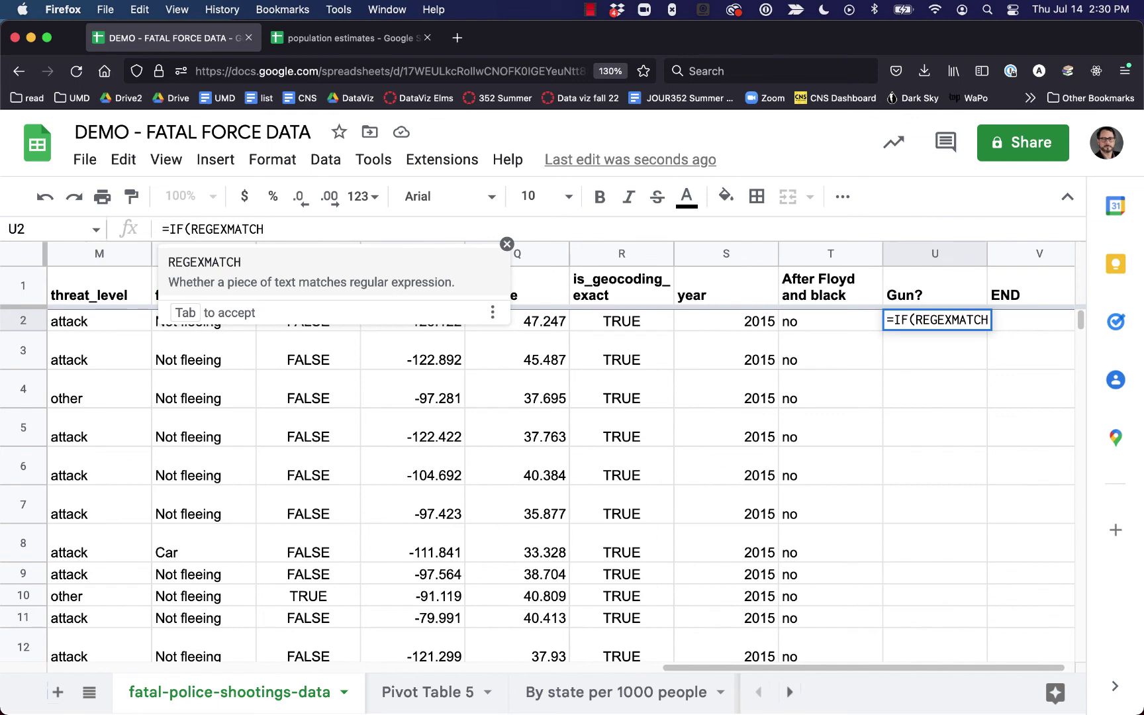
text((F2)
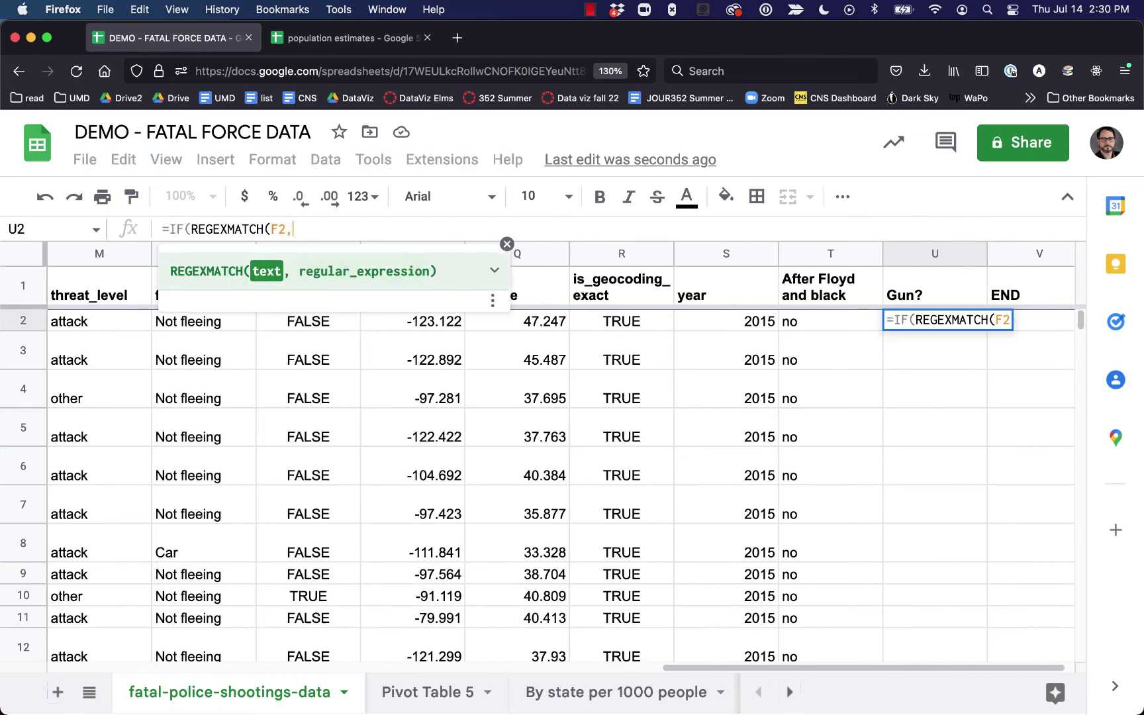
text(, "gun)
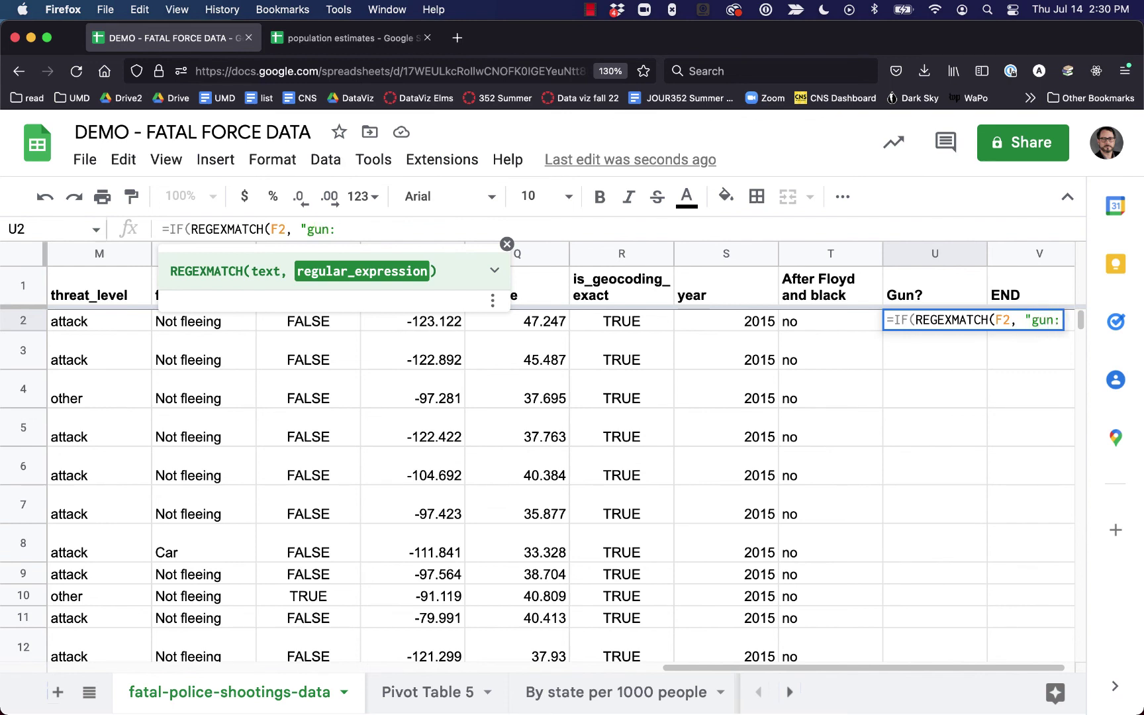
text("))
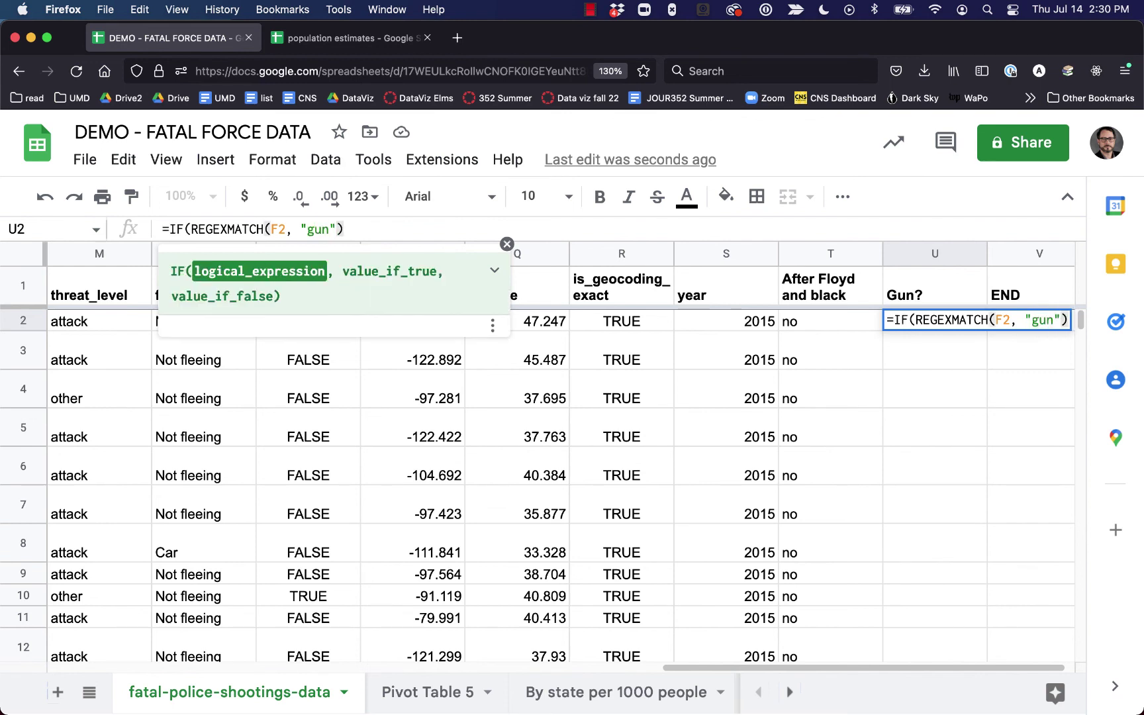
text(, )
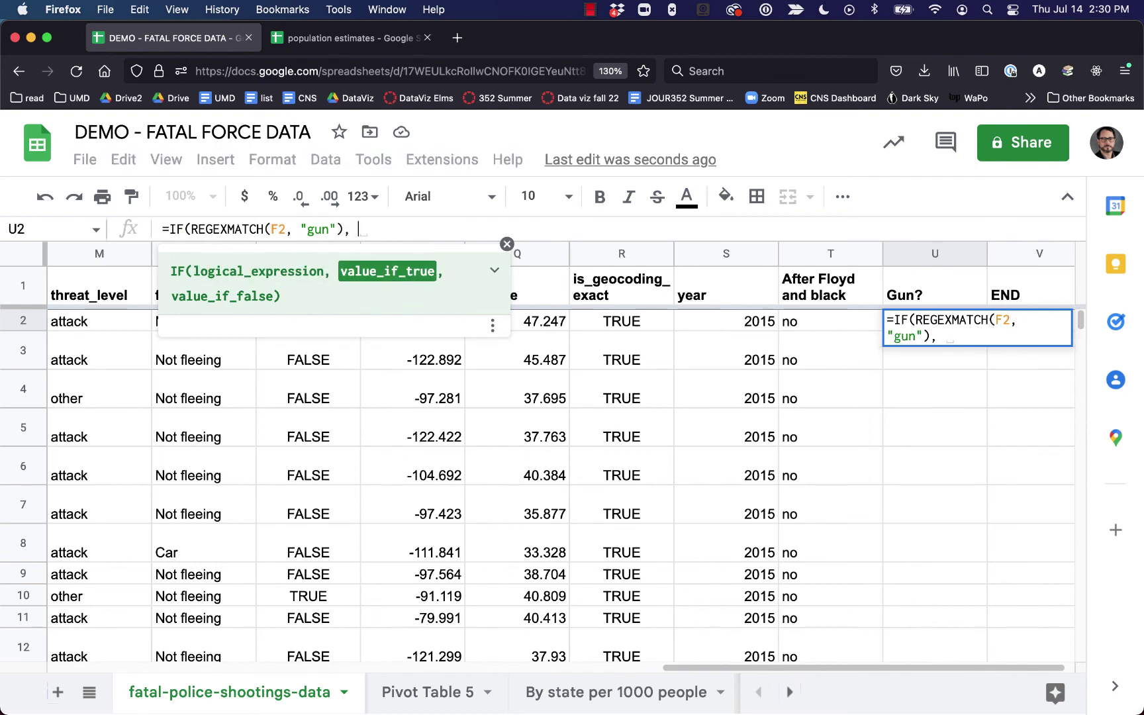
text("yes)
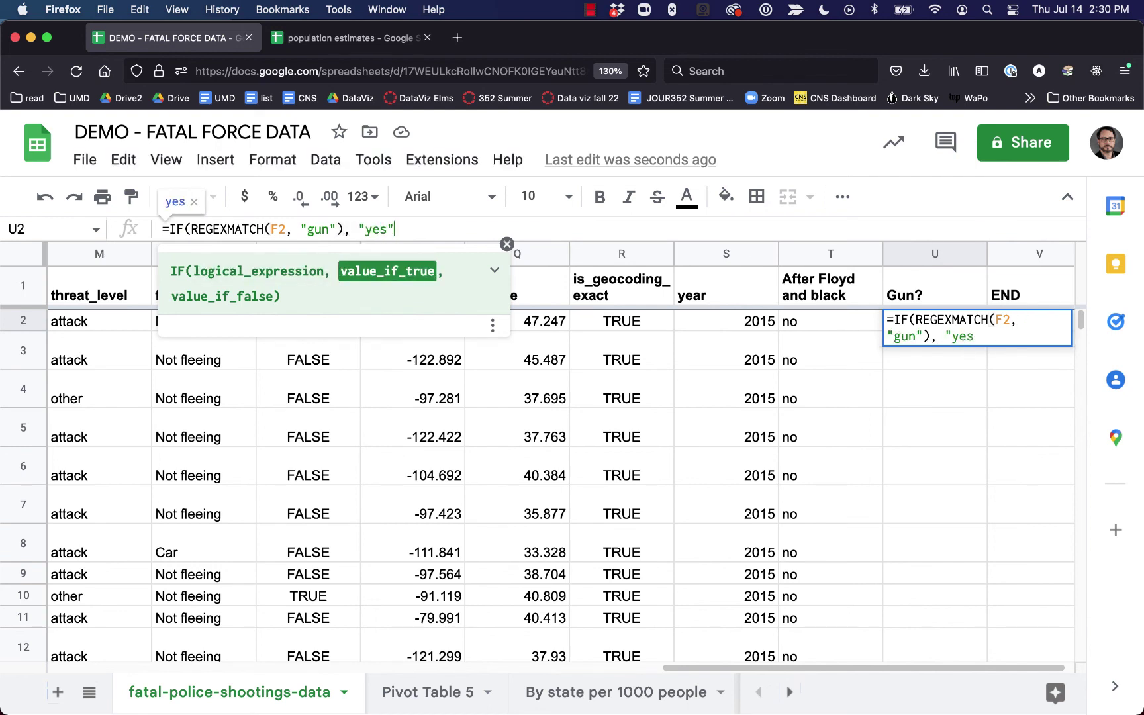
text(", )
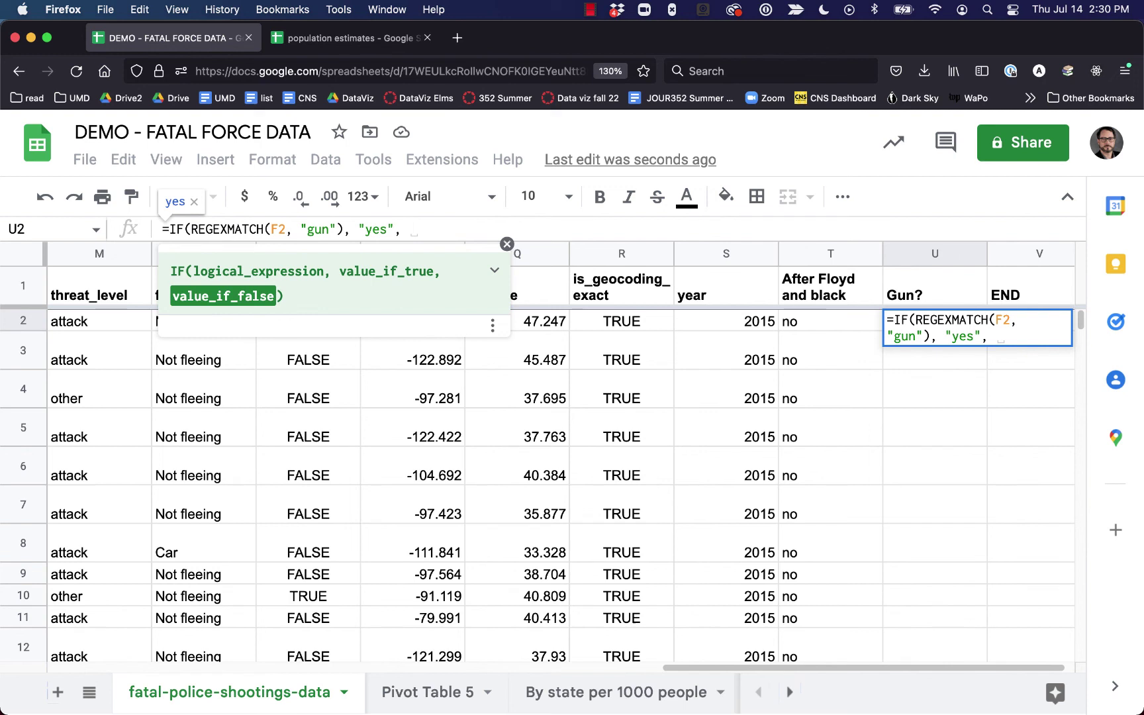
text("no")
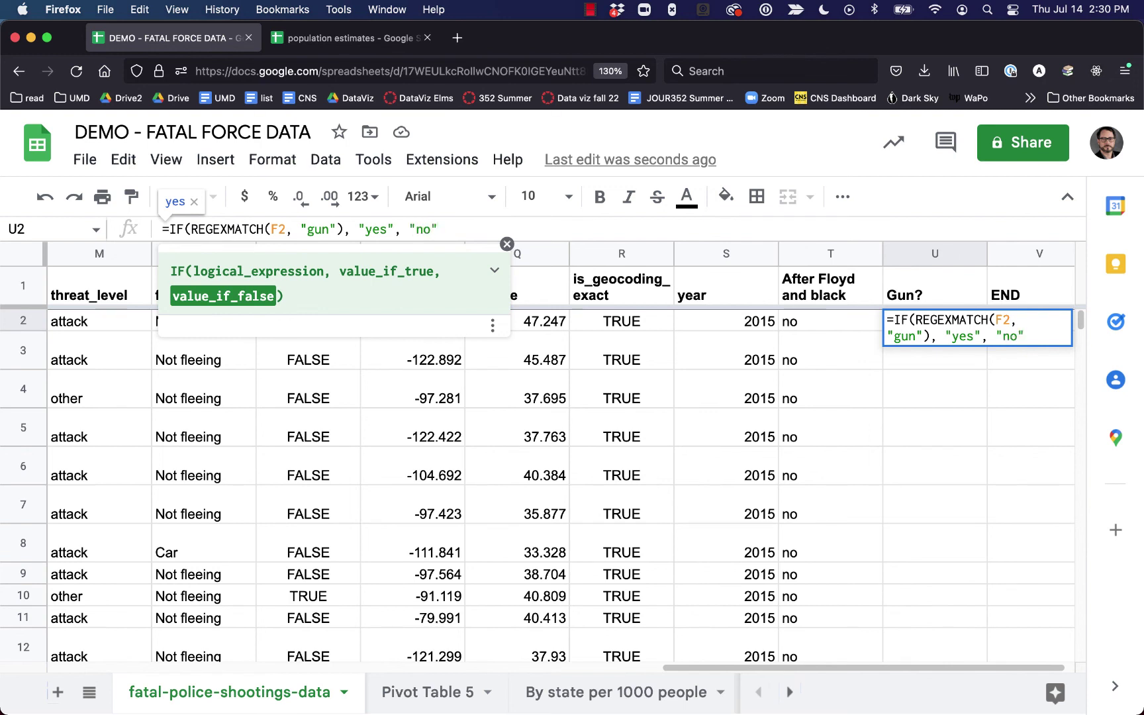
key(Return)
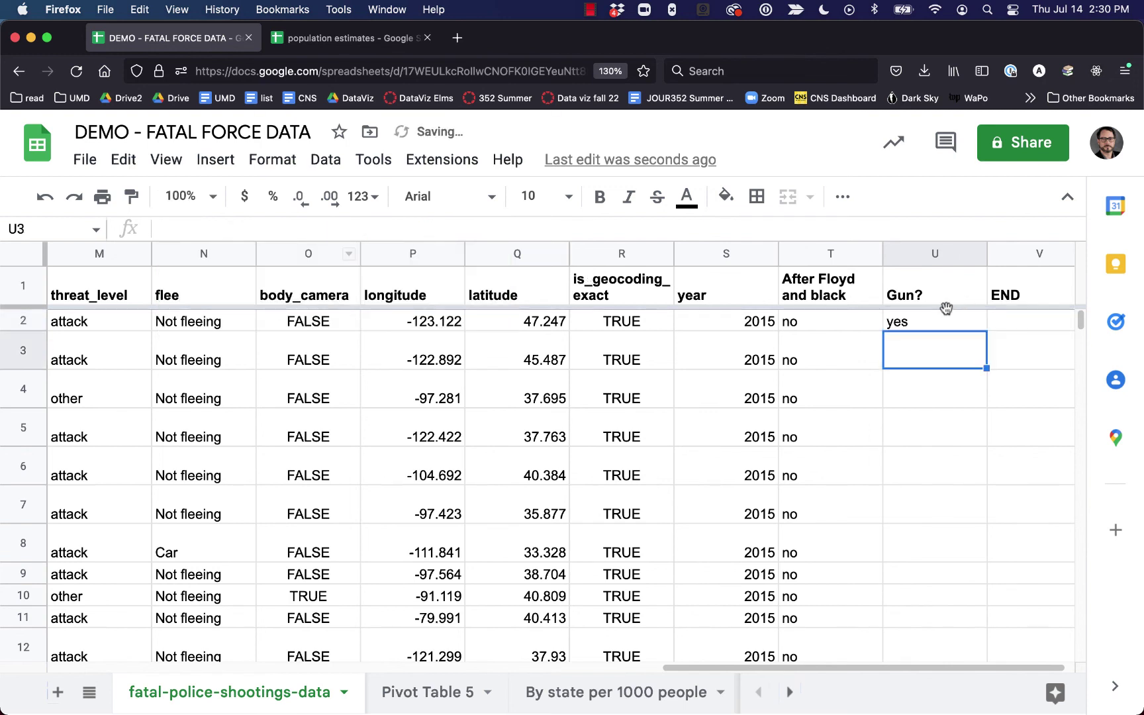
click(950, 319)
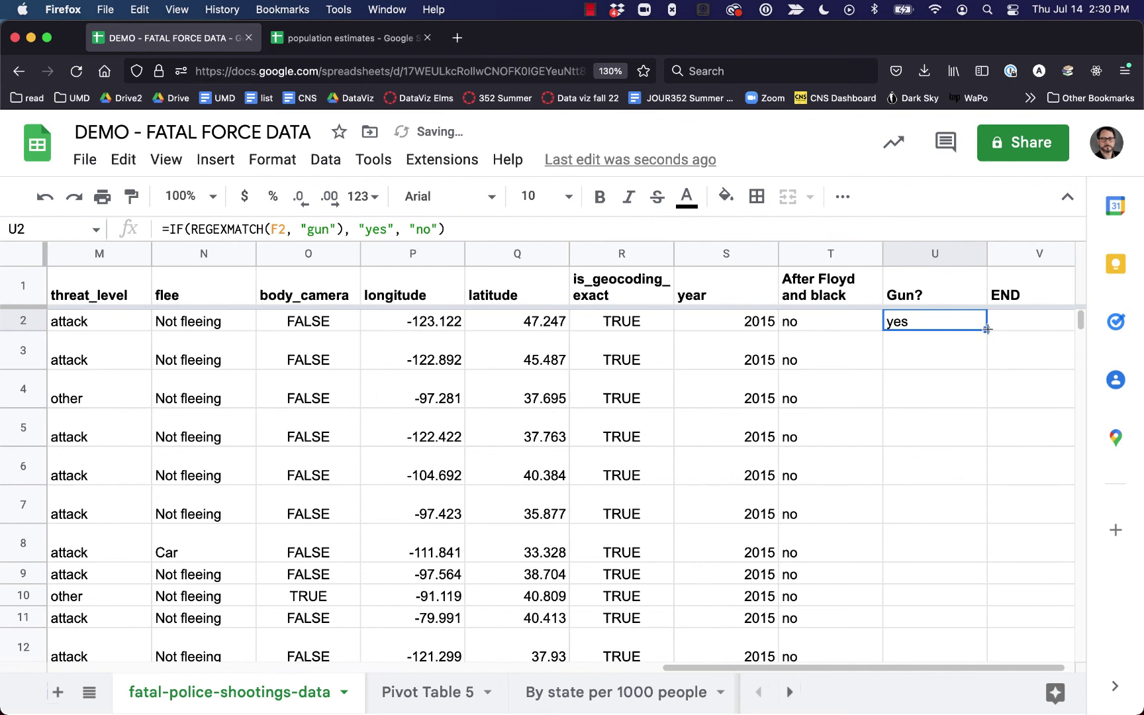
Step: Copy the Gun? formula from U2 down the entire column
double_click(987, 331)
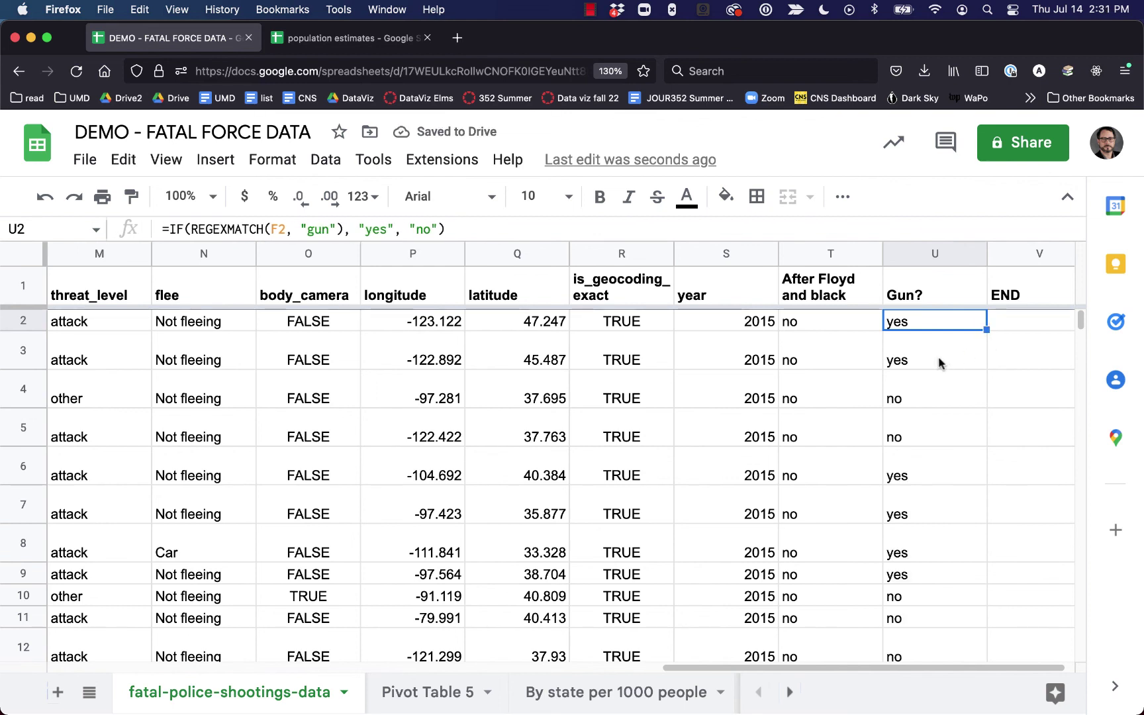
key(Left)
key(Left)
key(Left)
key(Left)
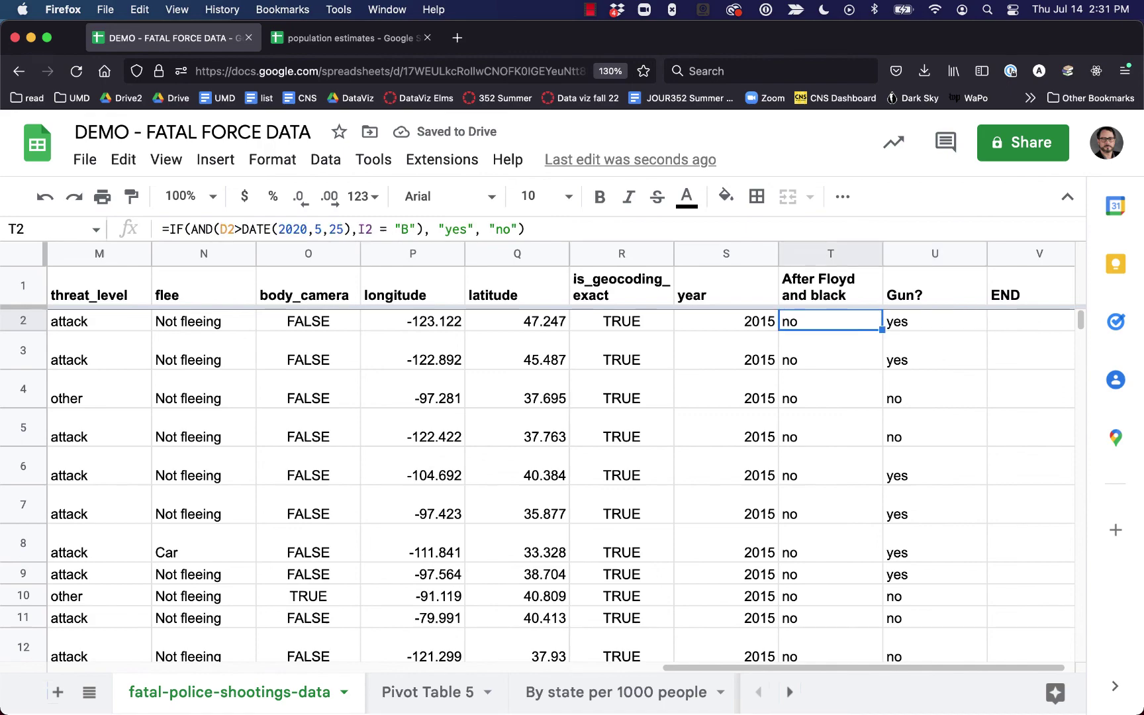
key(Left)
key(Left)
key(Left)
key(Left)
key(Left)
key(Left)
key(Left)
key(Left)
key(Left)
key(Left)
key(Left)
key(Left)
key(Left)
key(Left)
key(Left)
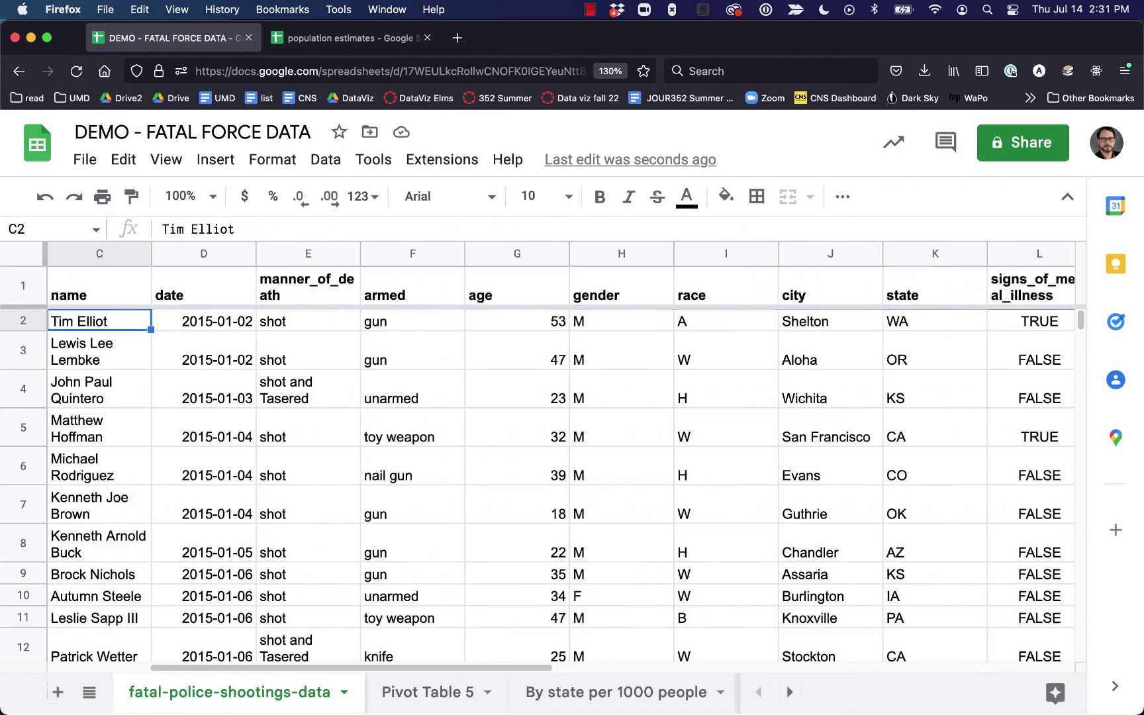
key(Left)
Step: Compare the armed values in column F against the Gun? yes/no results
key(Right)
key(Right)
key(Right)
key(Right)
key(Right)
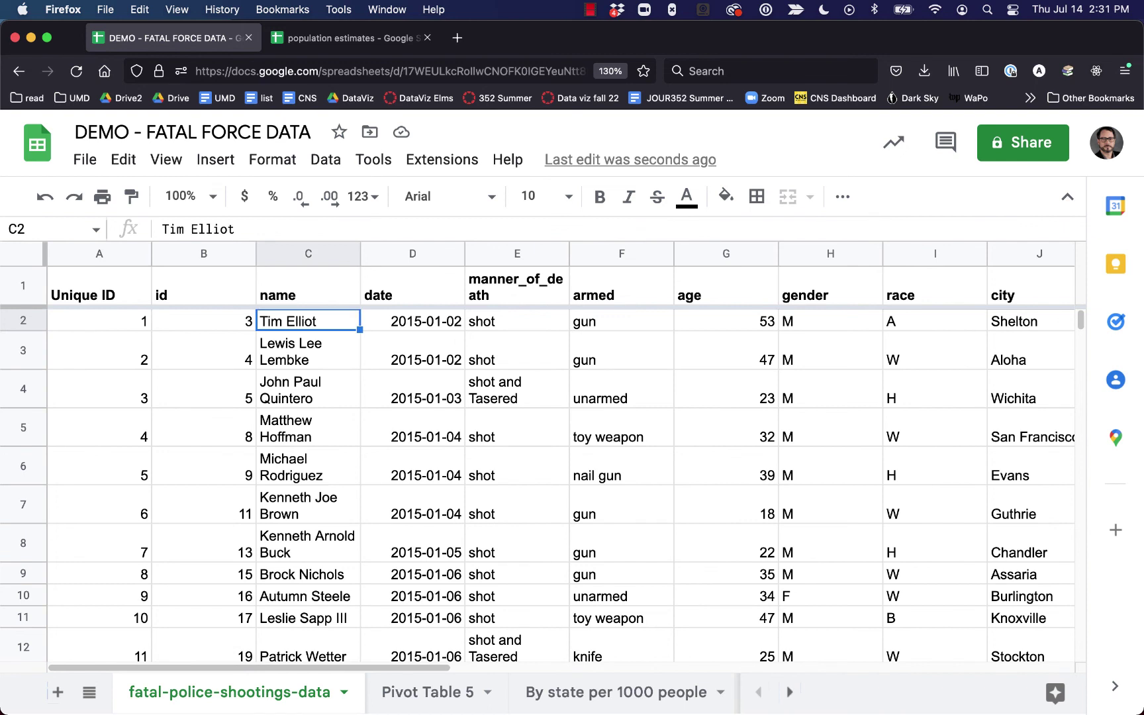
key(Down)
key(Down)
key(Down)
key(Down)
key(Down)
key(Down)
key(Down)
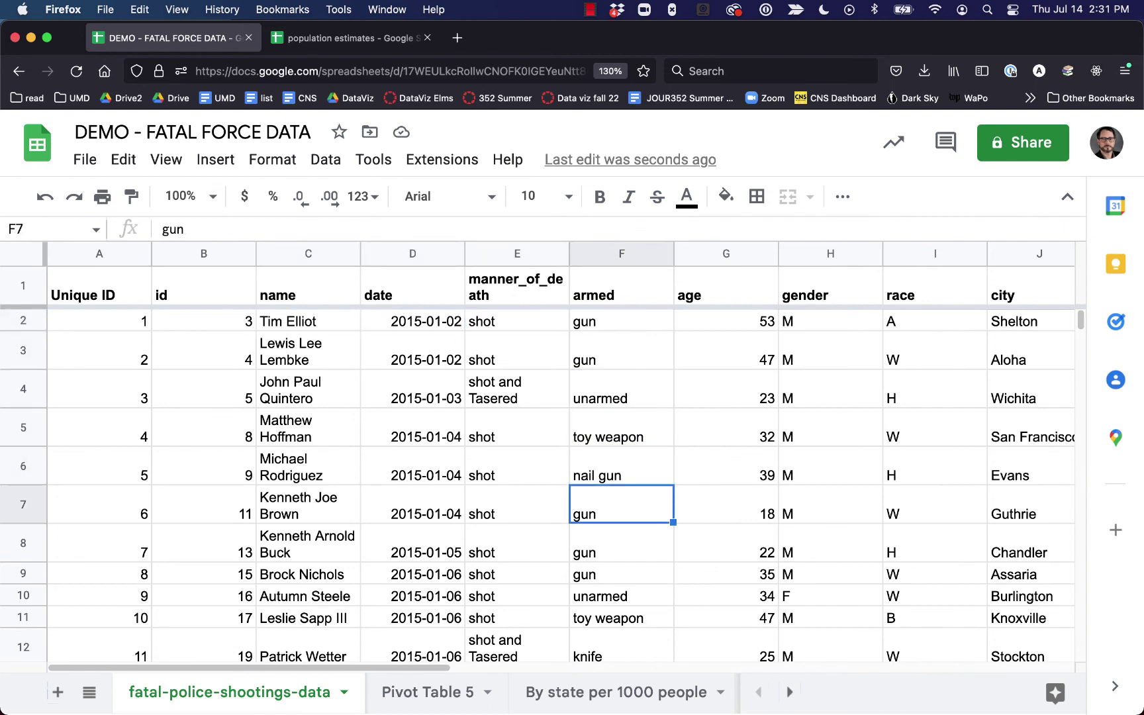
key(Right)
key(Left)
key(Left)
key(Right)
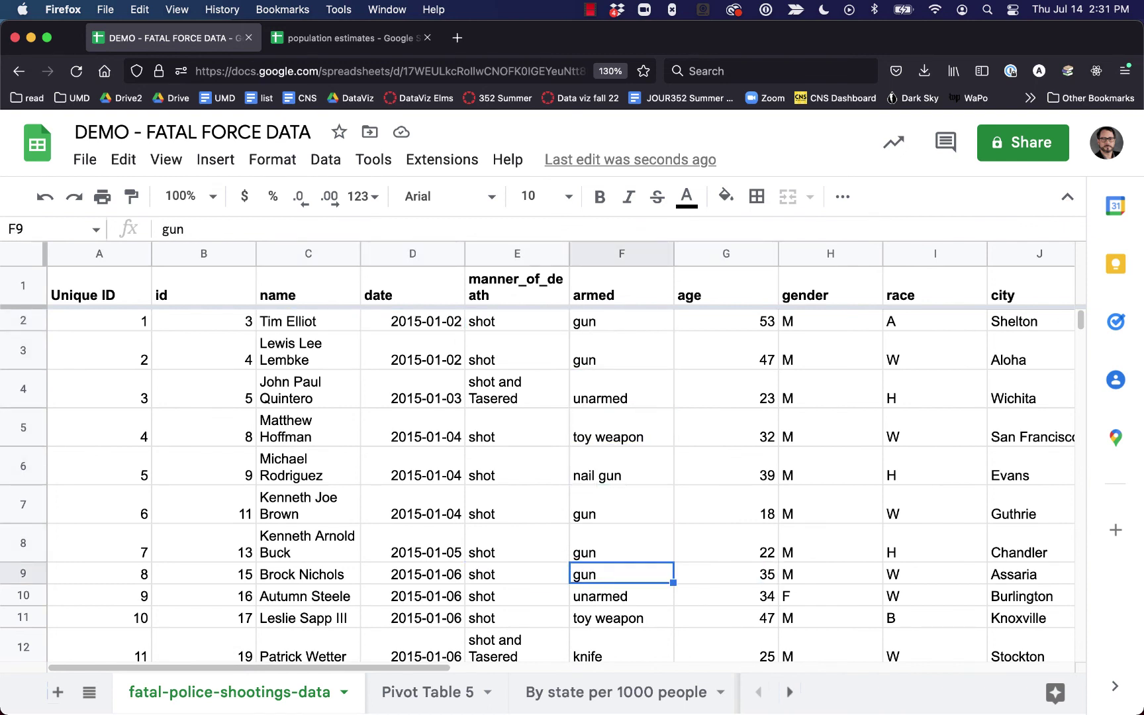
key(Down)
key(Down)
key(Up)
key(Right)
key(Right)
key(Right)
key(Right)
key(Right)
key(Right)
key(Right)
key(Right)
key(Right)
key(Right)
key(Right)
key(Right)
key(Right)
key(Right)
key(Right)
key(Right)
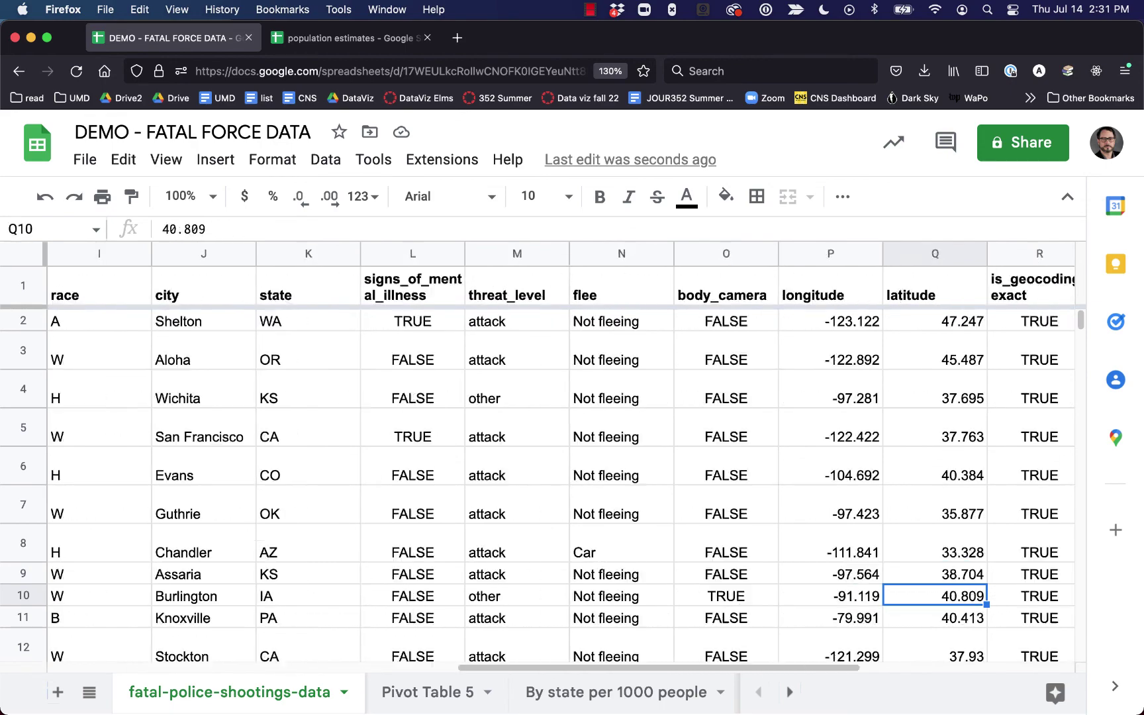
key(Left)
key(Up)
key(Up)
key(Up)
key(Up)
key(Up)
key(Up)
key(Up)
key(Up)
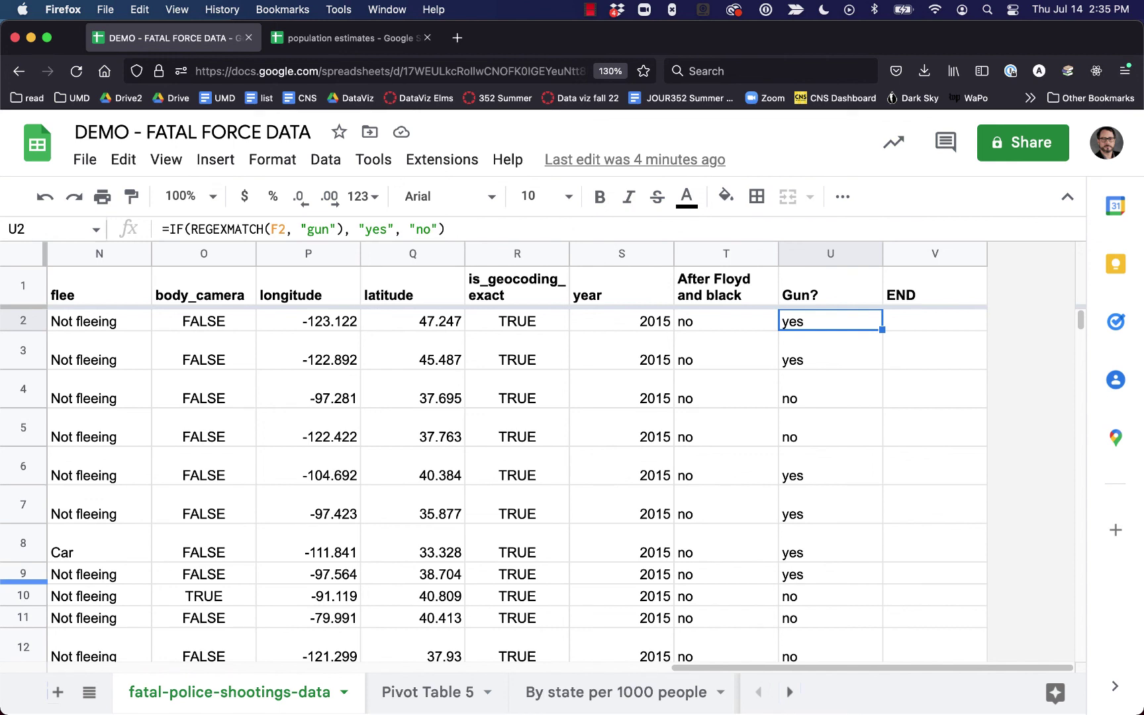
Step: Open the Sheets Cheat Sheet document in a new browser tab
drag(4, 321, 510, 38)
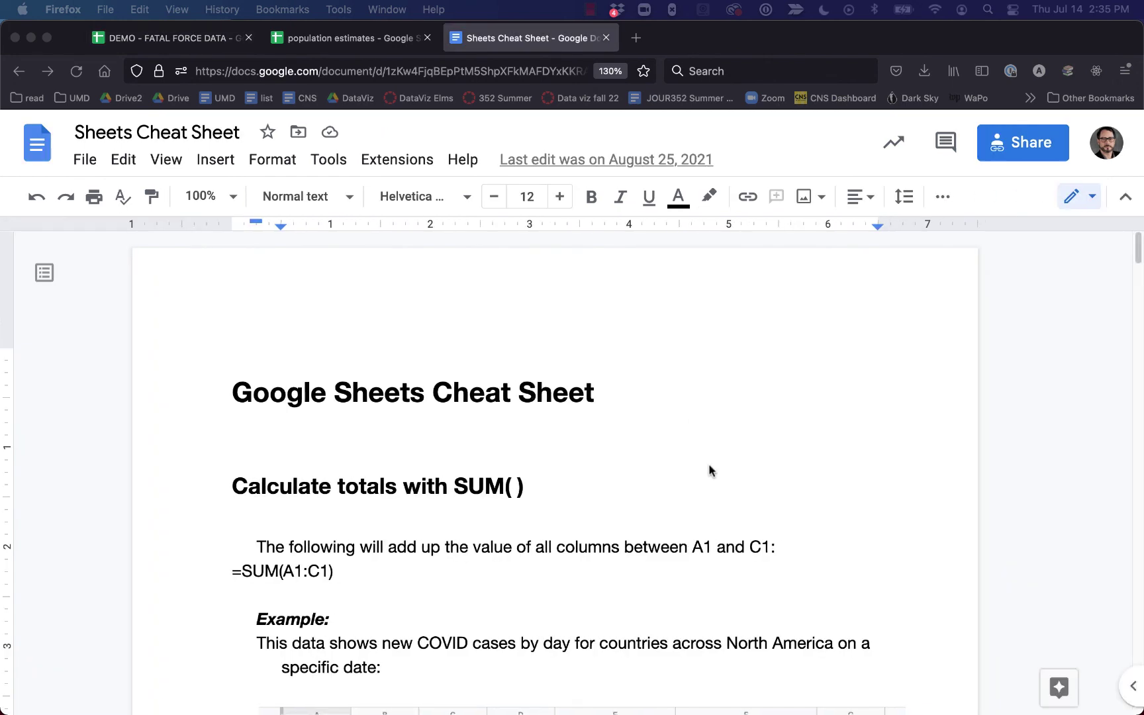
scroll(708, 463, down, 2)
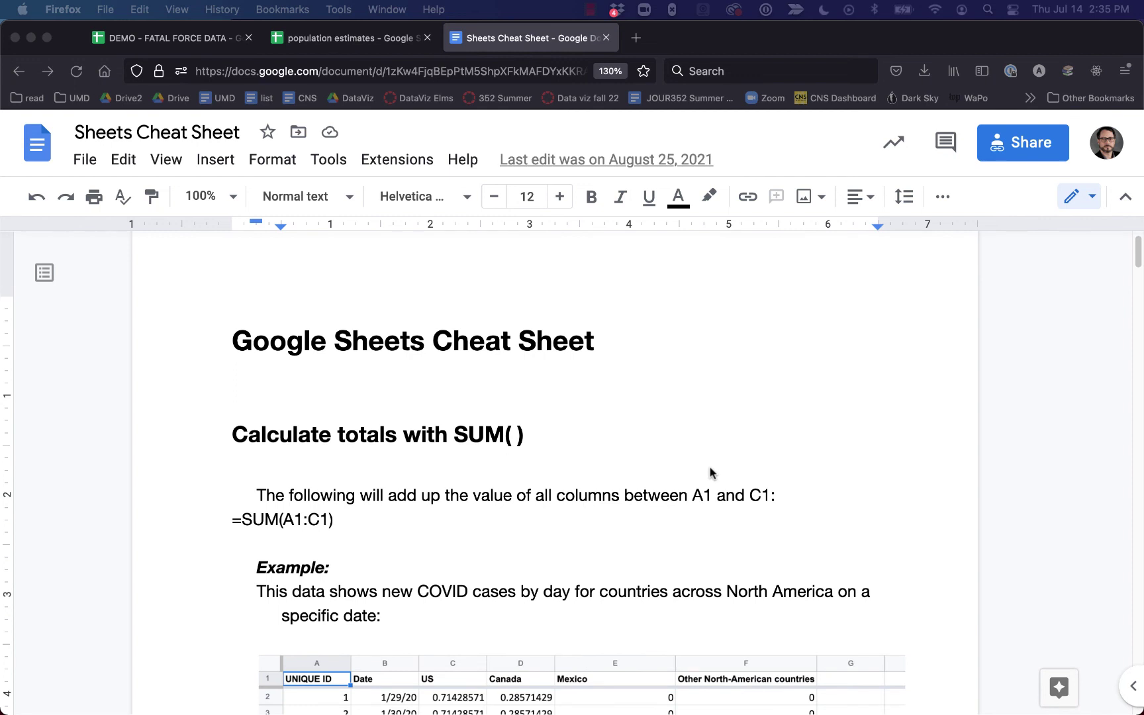
scroll(706, 471, down, 2)
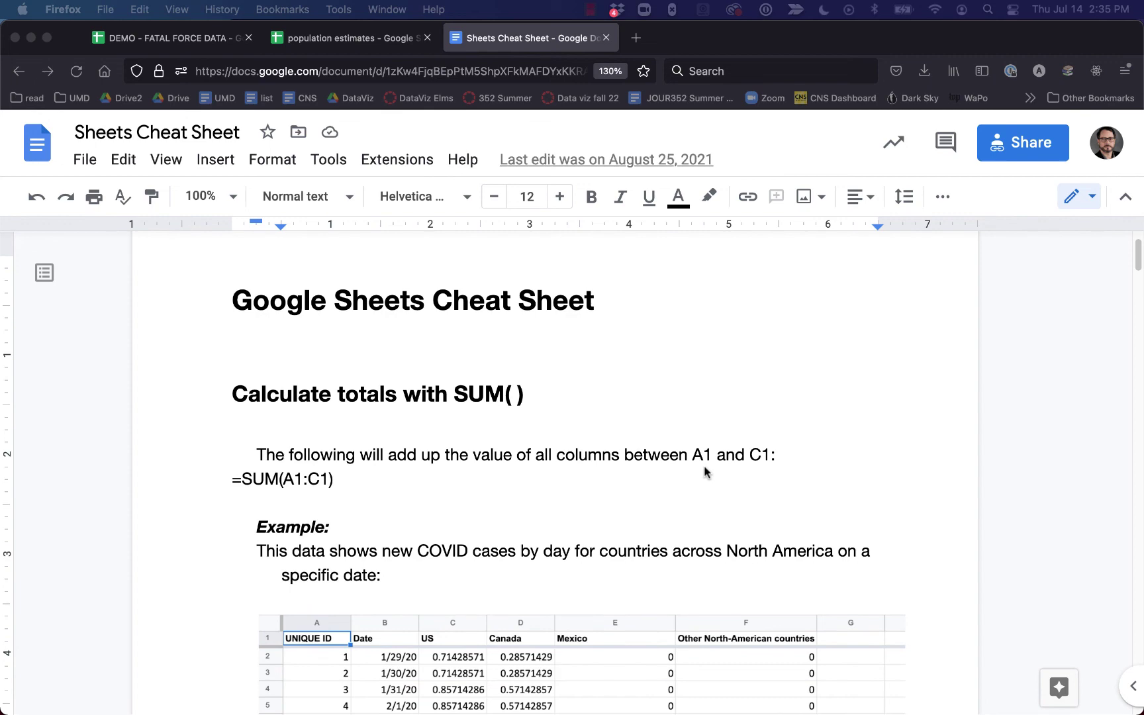
scroll(662, 513, down, 5)
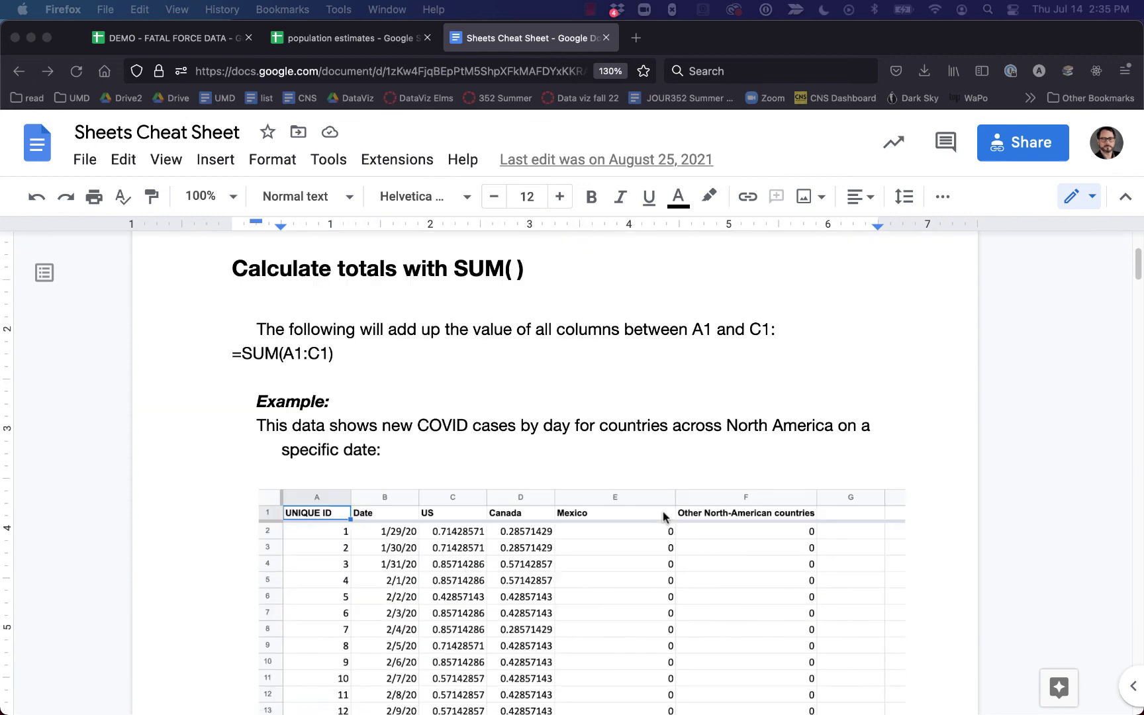
scroll(661, 510, down, 20)
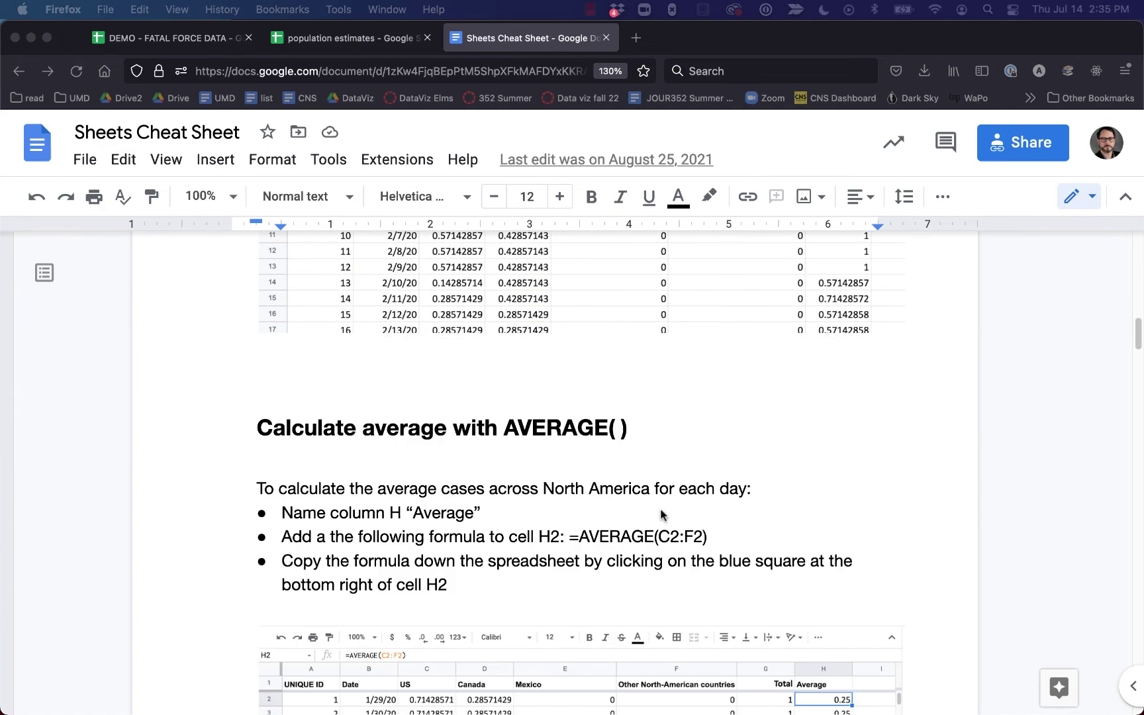
scroll(661, 515, down, 20)
scroll(660, 514, down, 20)
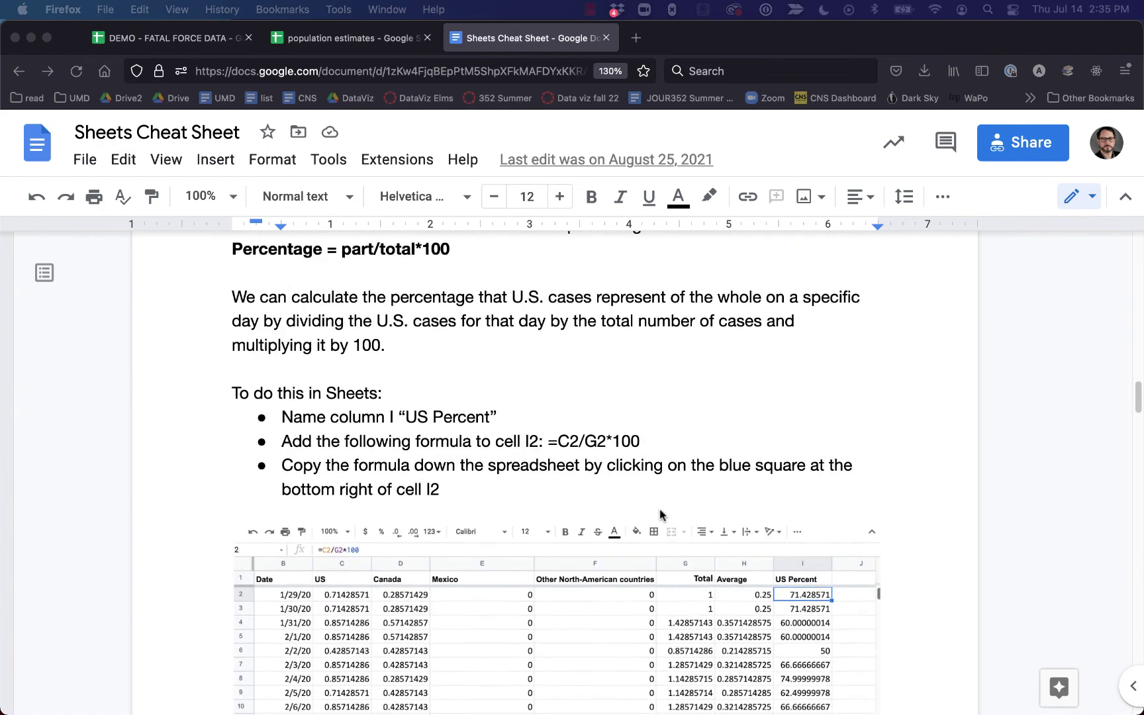
scroll(659, 514, down, 20)
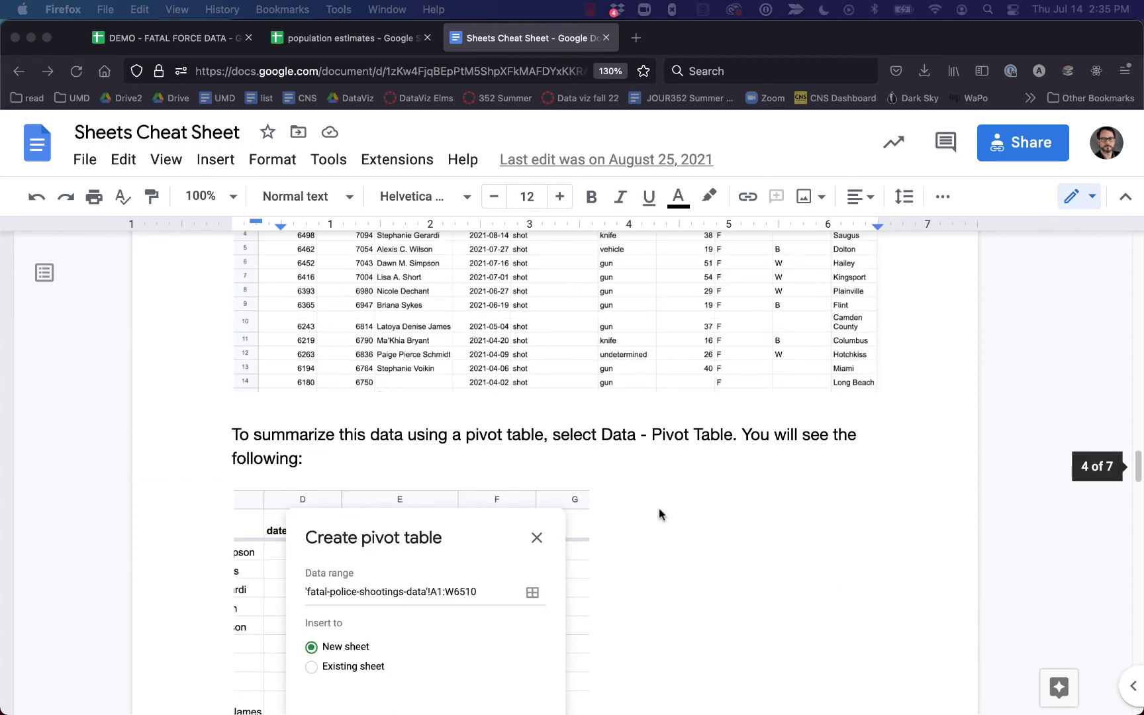
scroll(658, 510, down, 10)
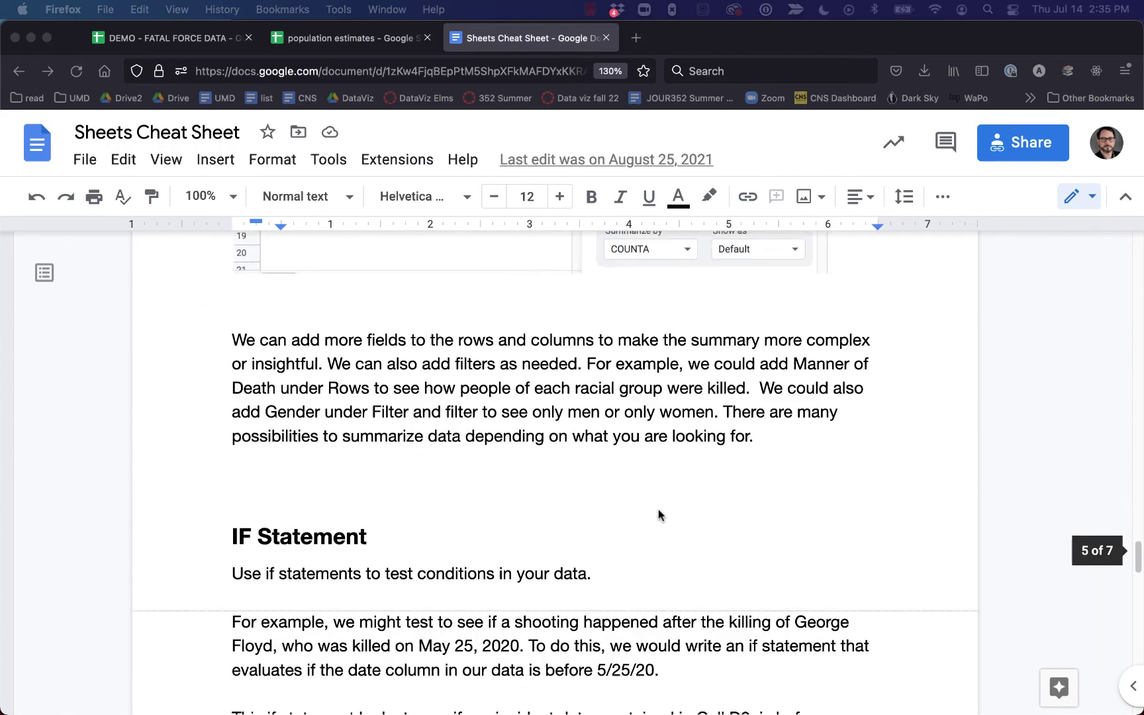
scroll(658, 509, up, 12)
scroll(656, 517, up, 20)
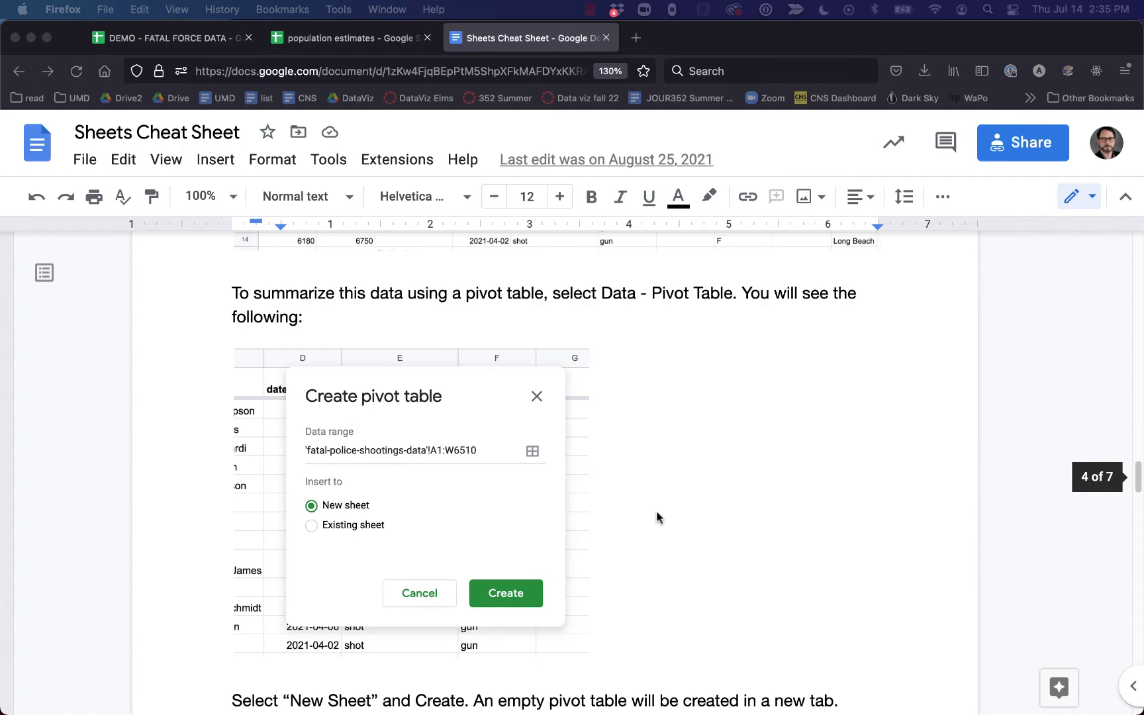
scroll(656, 510, up, 15)
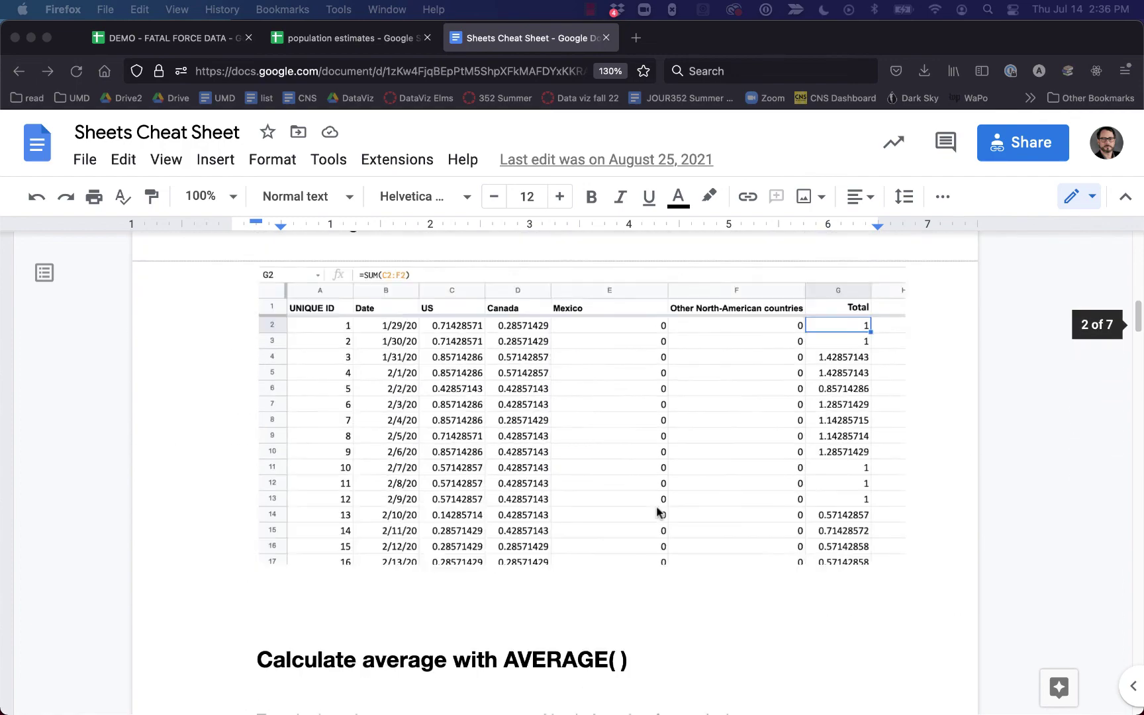